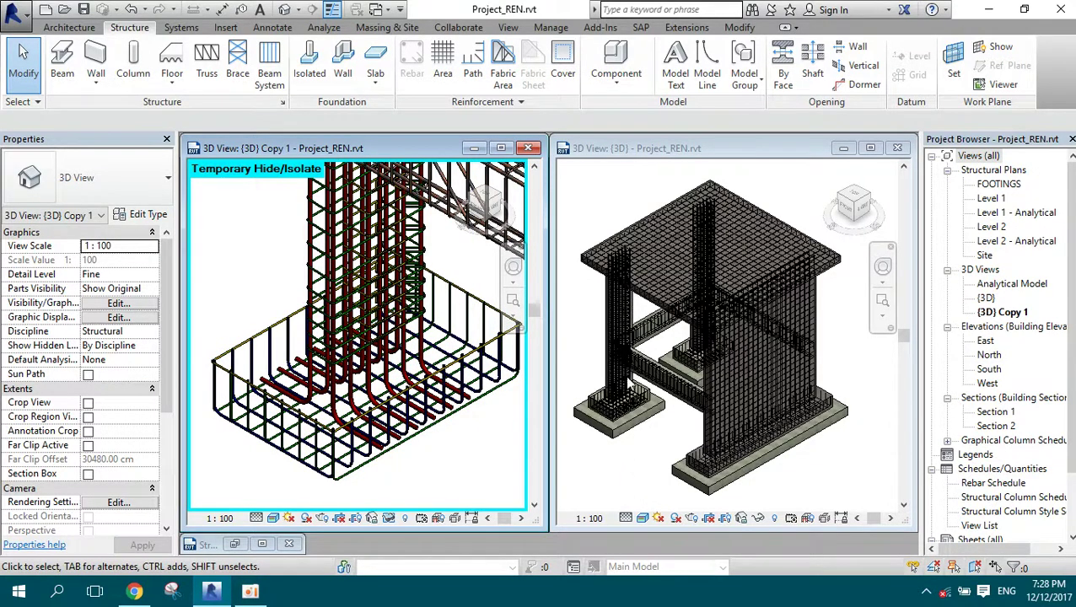
- Zoom and orbit the 3D view to inspect the column face up close
scroll(652, 417, up, 1)
scroll(651, 419, up, 3)
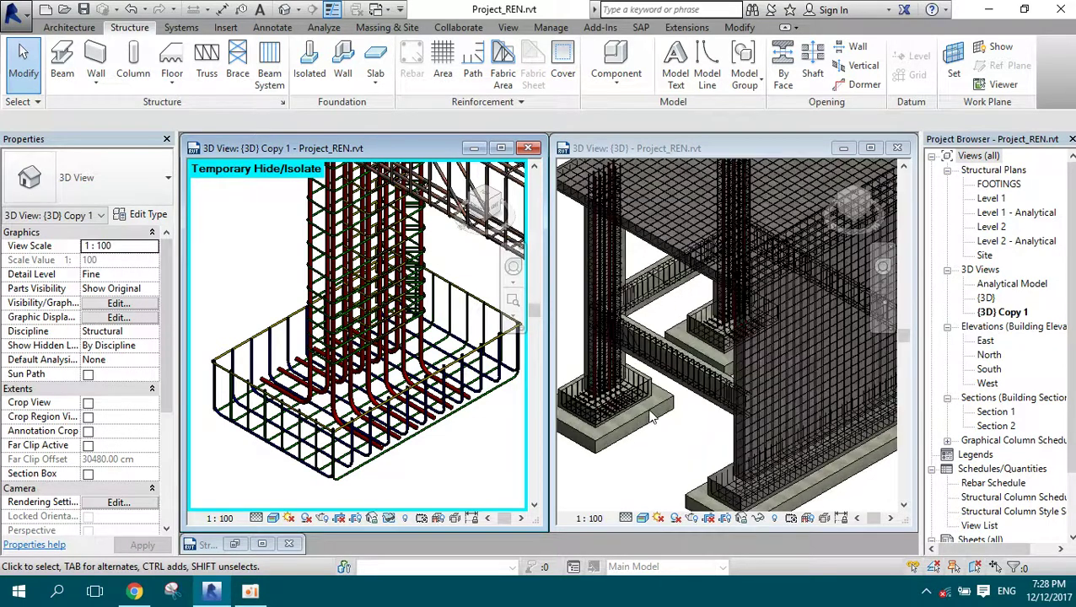
scroll(649, 405, up, 3)
scroll(675, 375, down, 2)
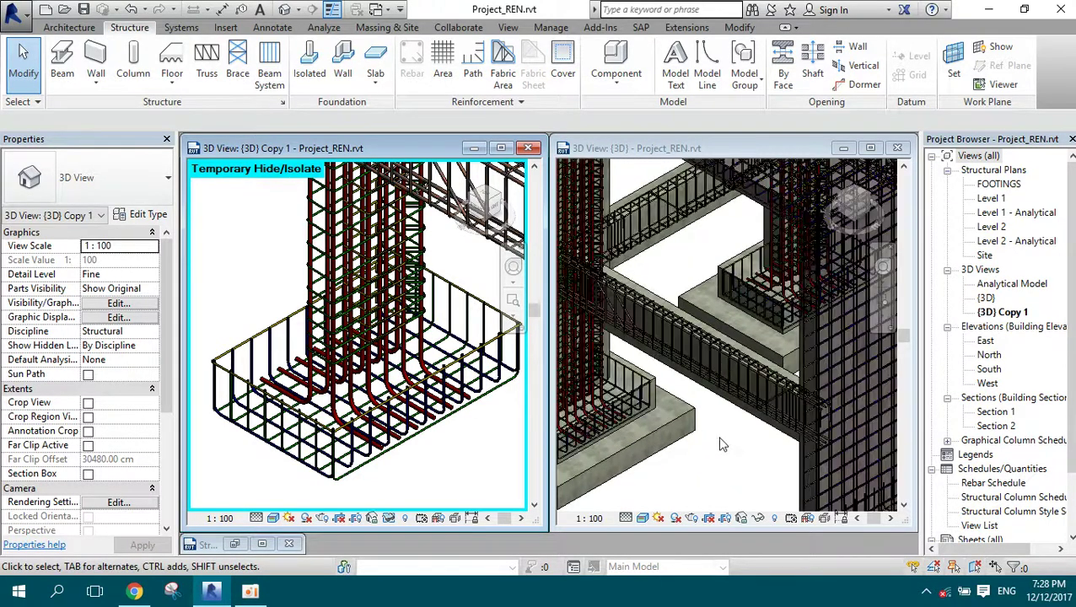
scroll(643, 412, down, 1)
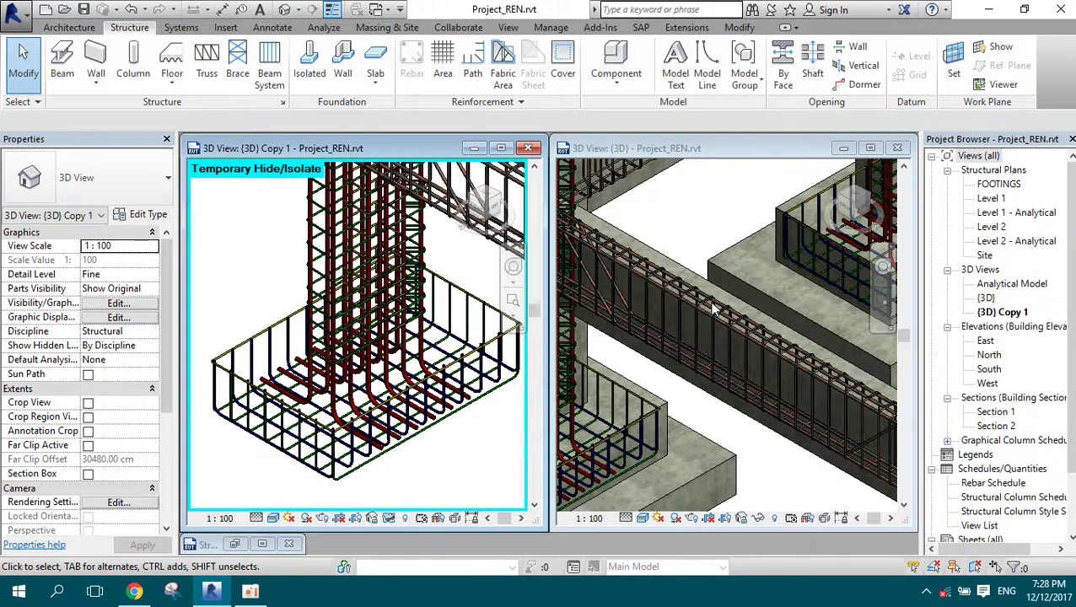
scroll(718, 381, down, 2)
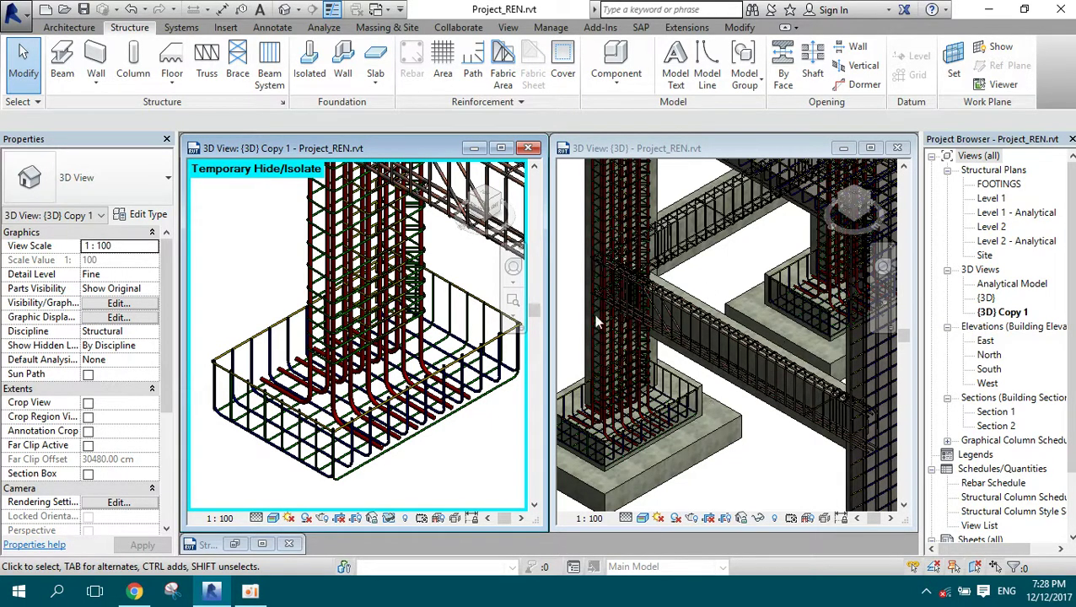
scroll(599, 312, up, 2)
scroll(590, 302, up, 2)
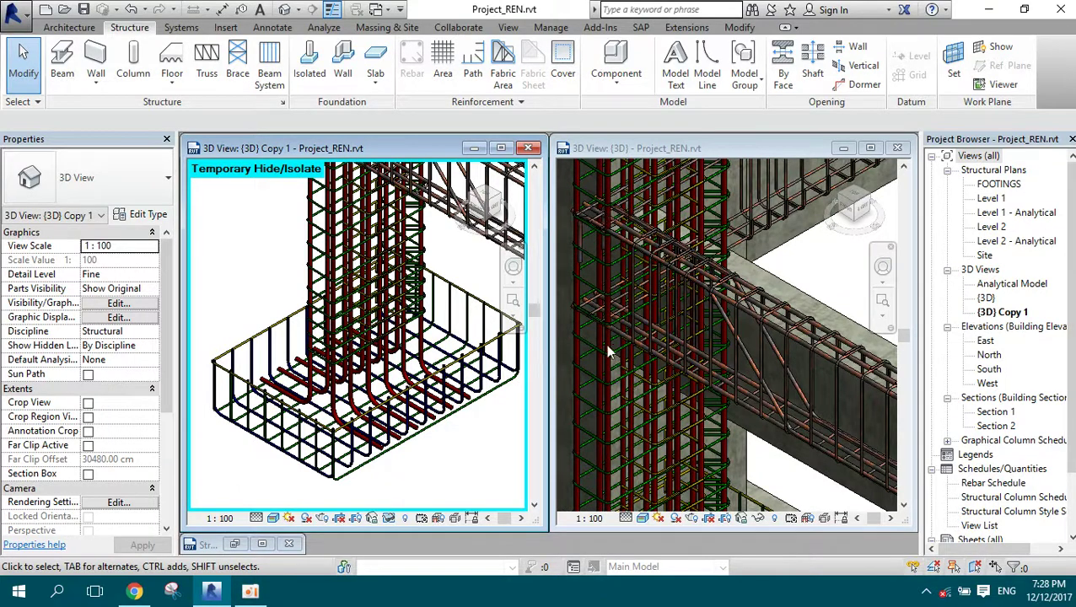
scroll(607, 356, up, 2)
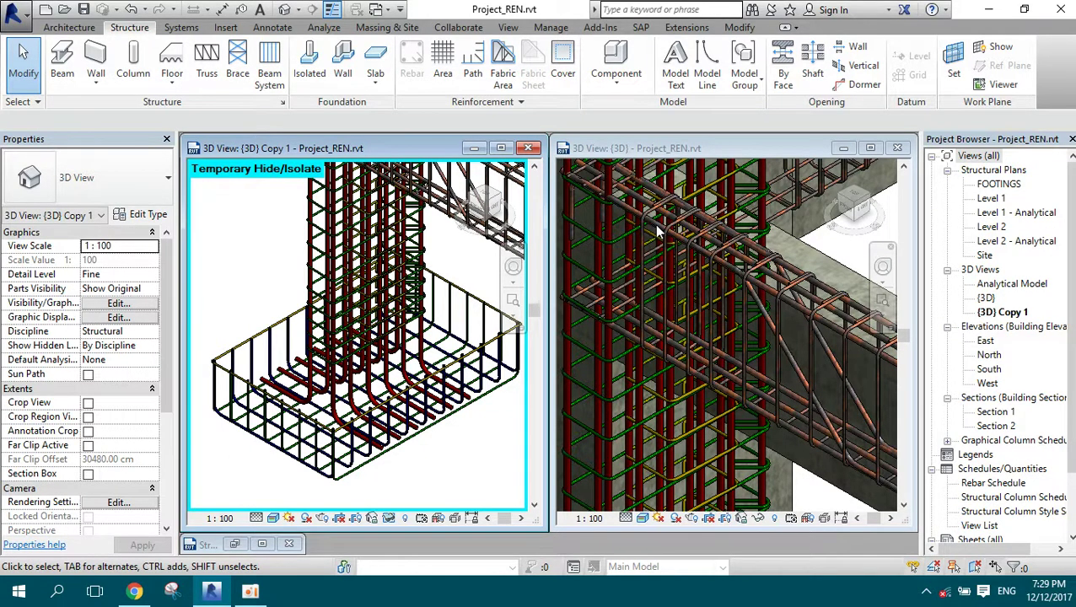
scroll(657, 253, down, 2)
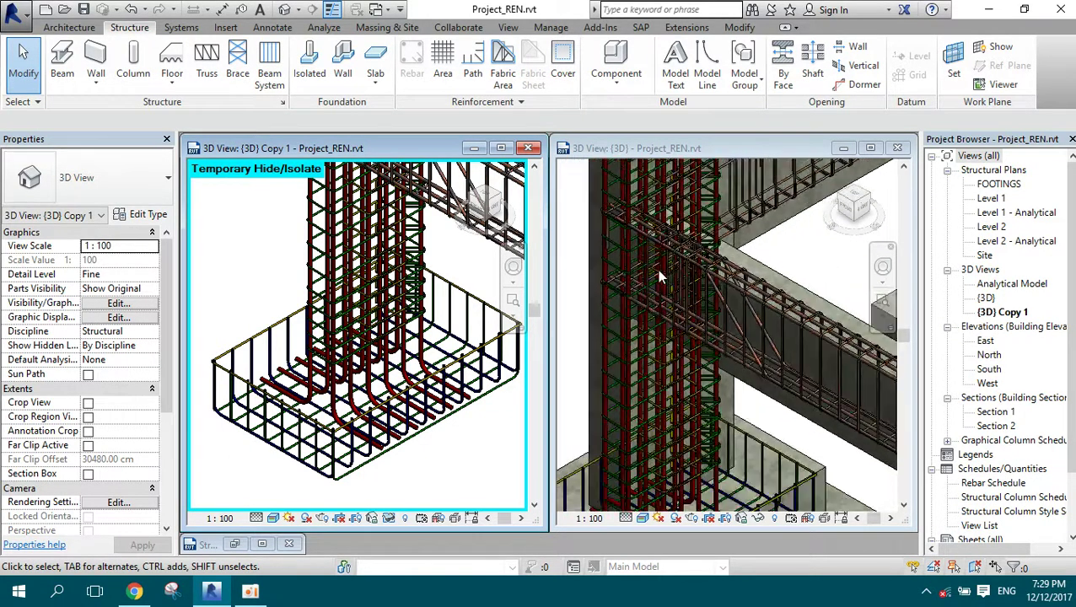
scroll(620, 219, up, 2)
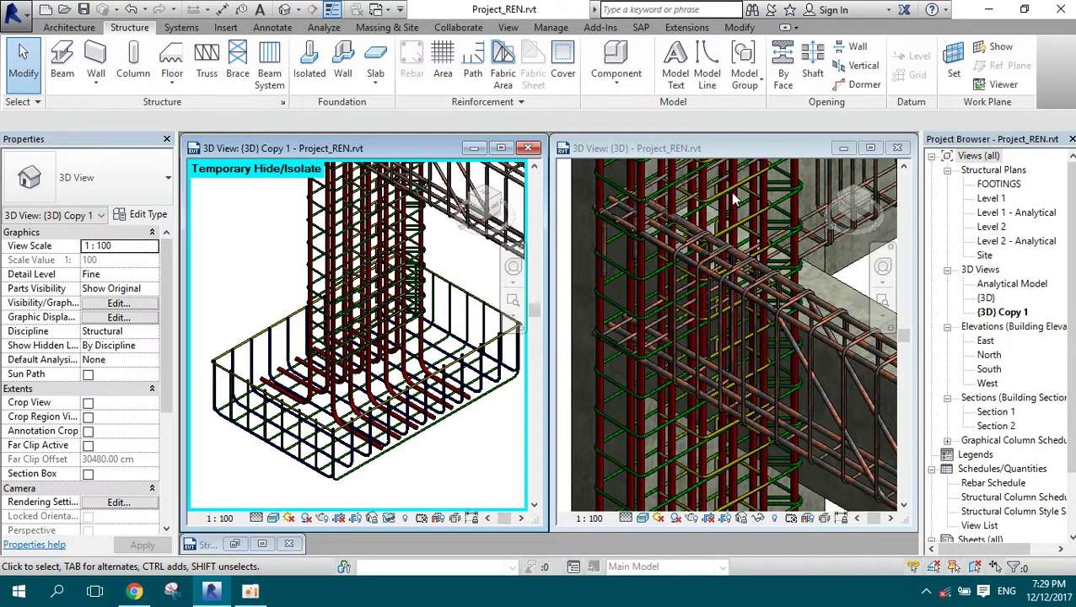
scroll(662, 224, up, 1)
scroll(677, 245, up, 1)
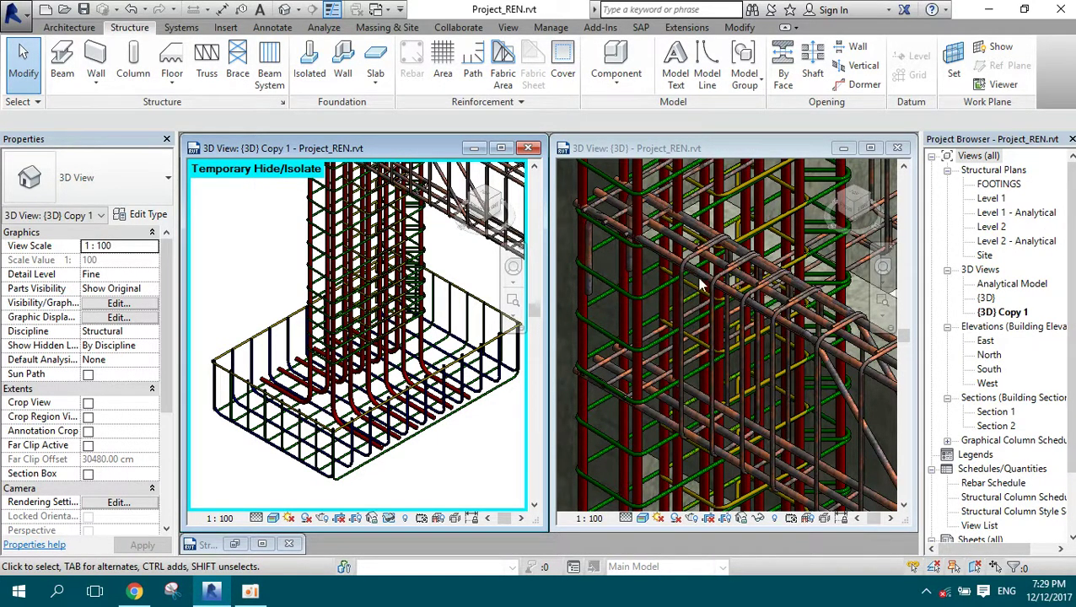
scroll(687, 313, down, 2)
scroll(709, 337, down, 2)
scroll(734, 371, down, 2)
scroll(759, 405, down, 2)
scroll(767, 415, up, 2)
scroll(766, 413, up, 2)
scroll(765, 410, up, 1)
scroll(764, 407, up, 2)
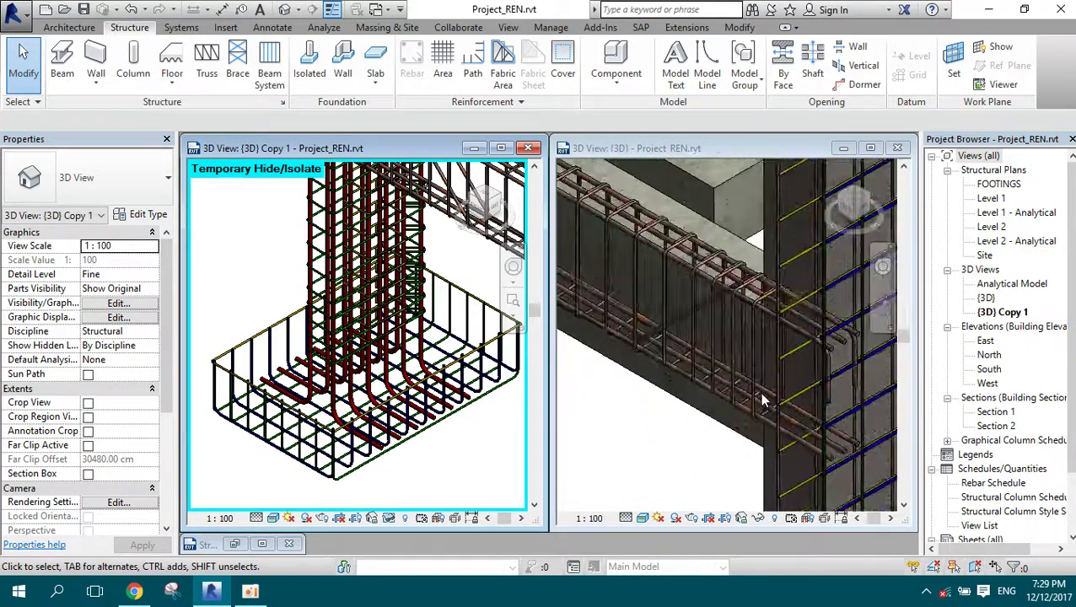
scroll(762, 407, up, 2)
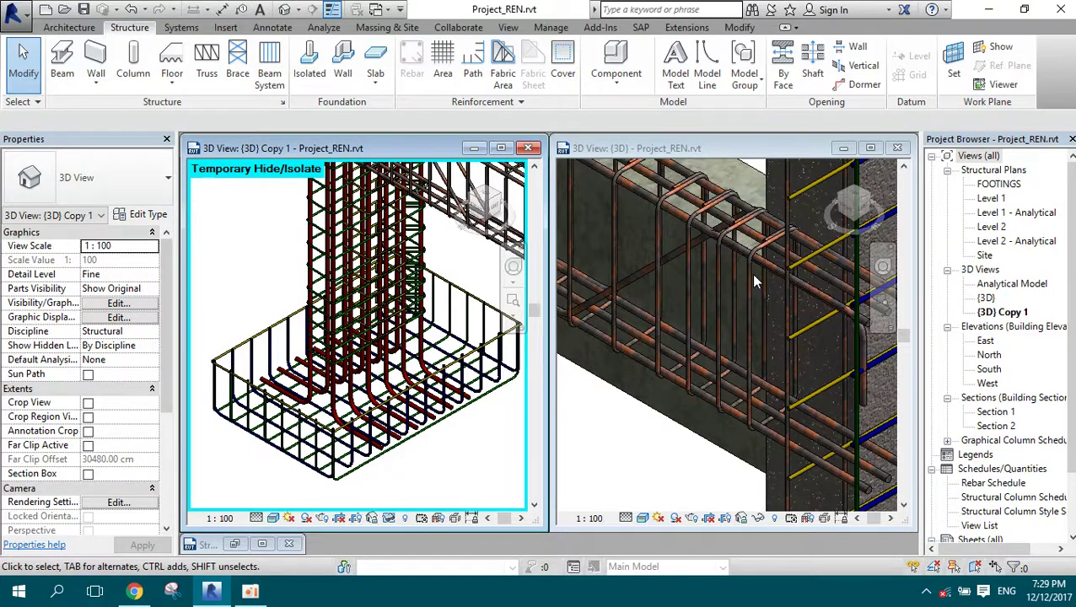
scroll(728, 300, down, 2)
mouse_move(714, 326)
shift+middle_down()
mouse_move(677, 314)
mouse_move(675, 343)
shift+middle_up()
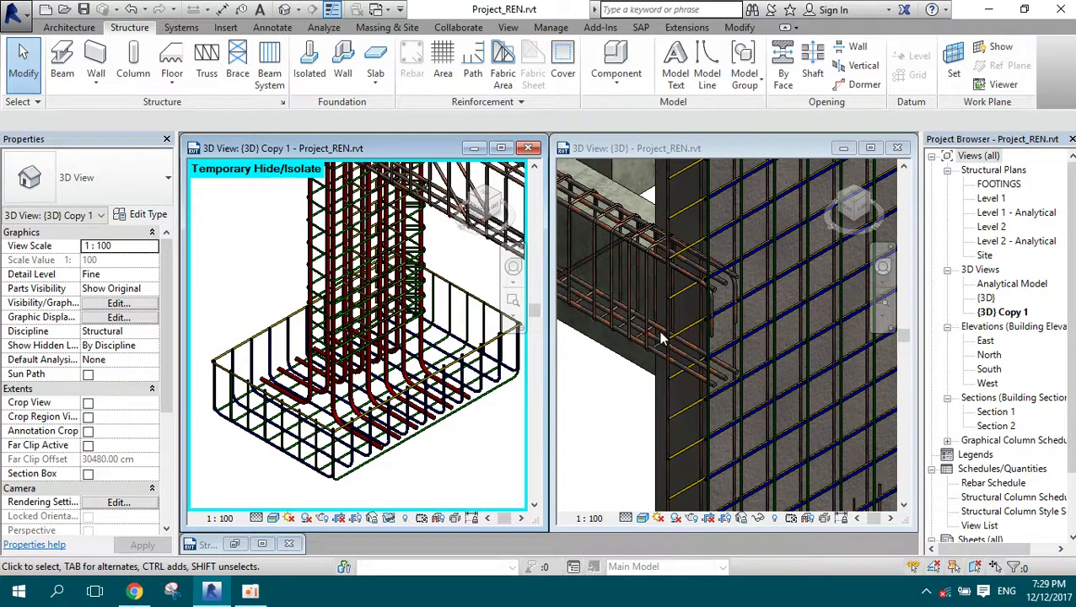
scroll(762, 311, down, 2)
scroll(772, 346, down, 2)
scroll(784, 389, down, 3)
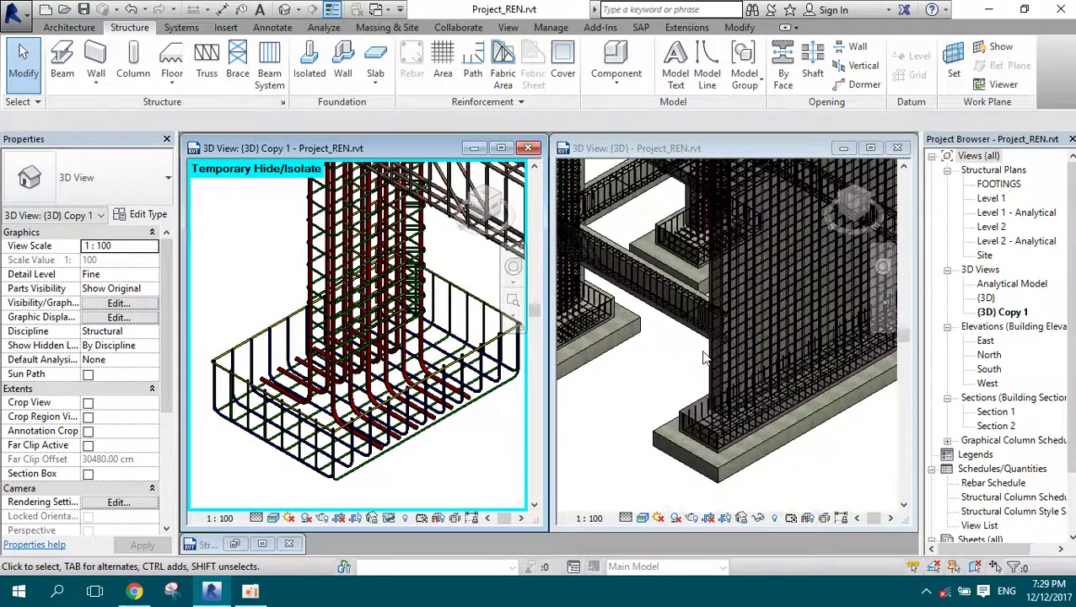
scroll(831, 390, up, 2)
scroll(801, 358, up, 1)
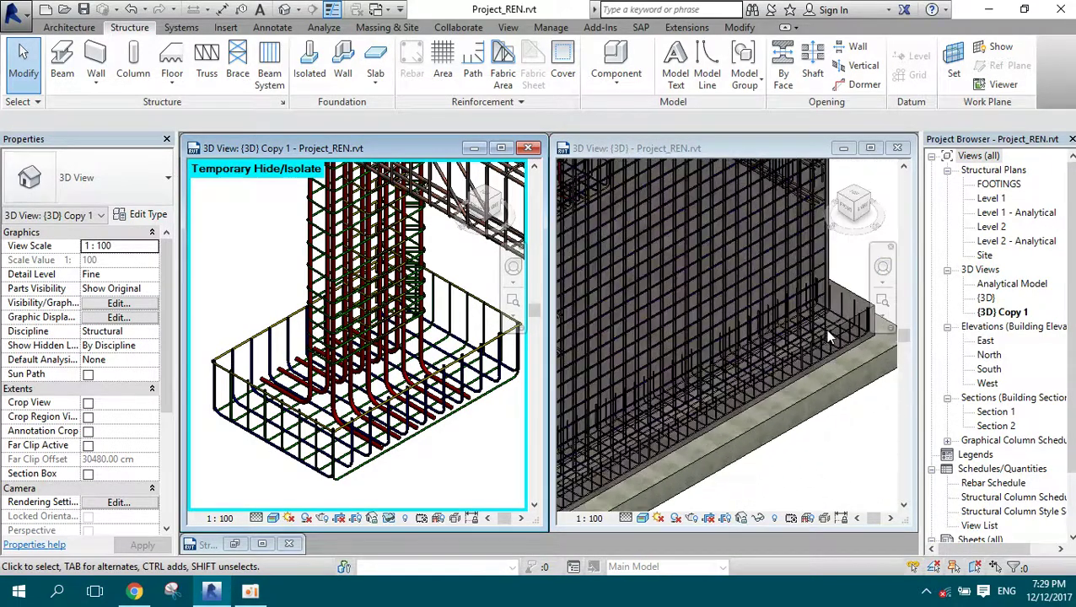
scroll(795, 333, up, 1)
scroll(820, 314, down, 2)
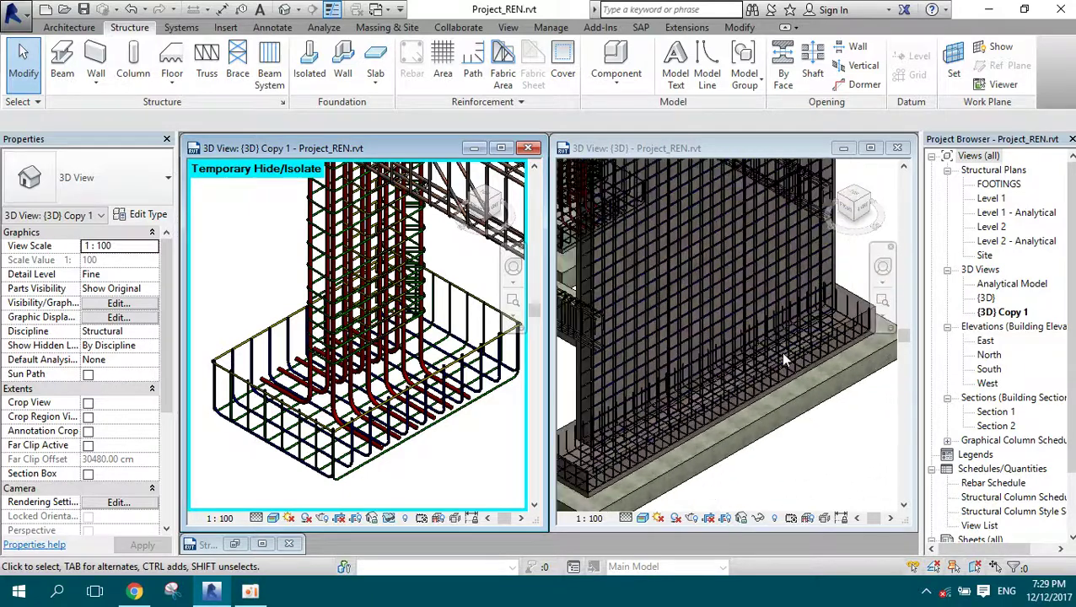
scroll(780, 351, down, 3)
scroll(699, 248, up, 1)
scroll(711, 256, up, 1)
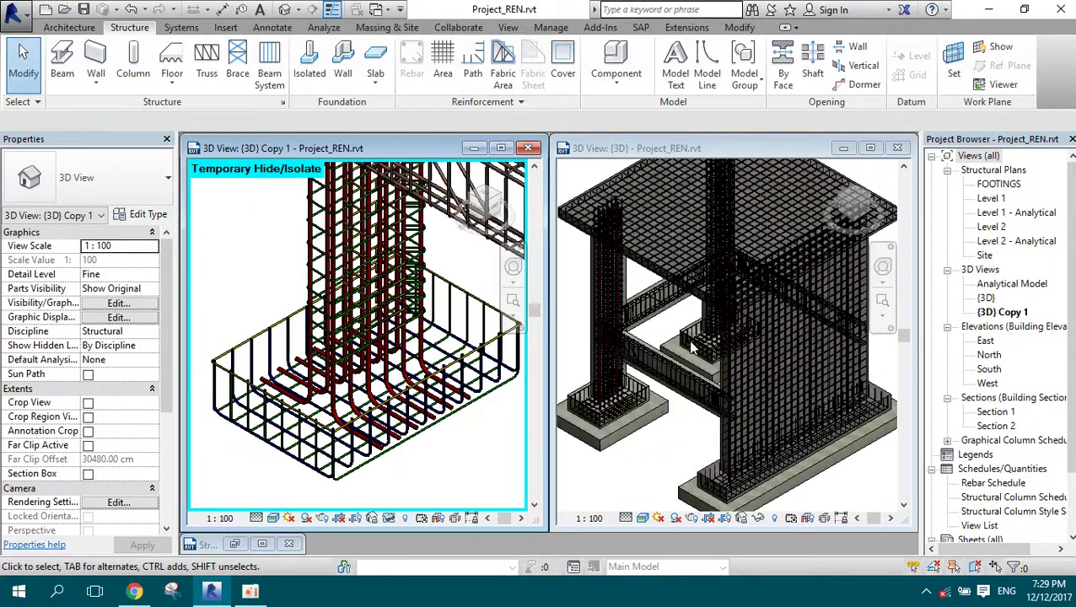
scroll(678, 244, up, 2)
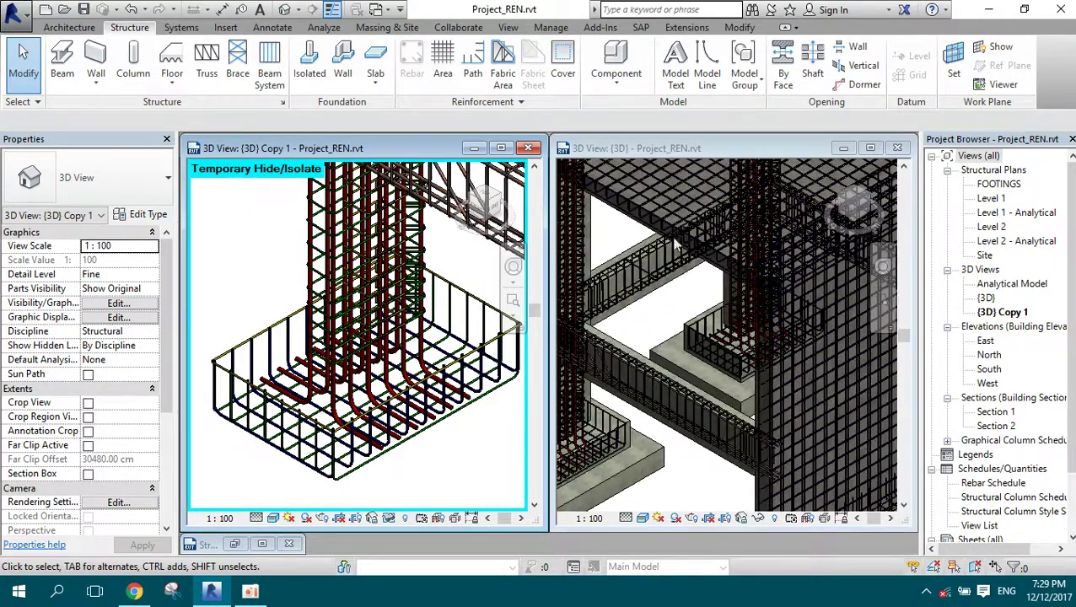
- Turn the 3D model to a flat front view and zoom in on it
click(847, 210)
click(849, 212)
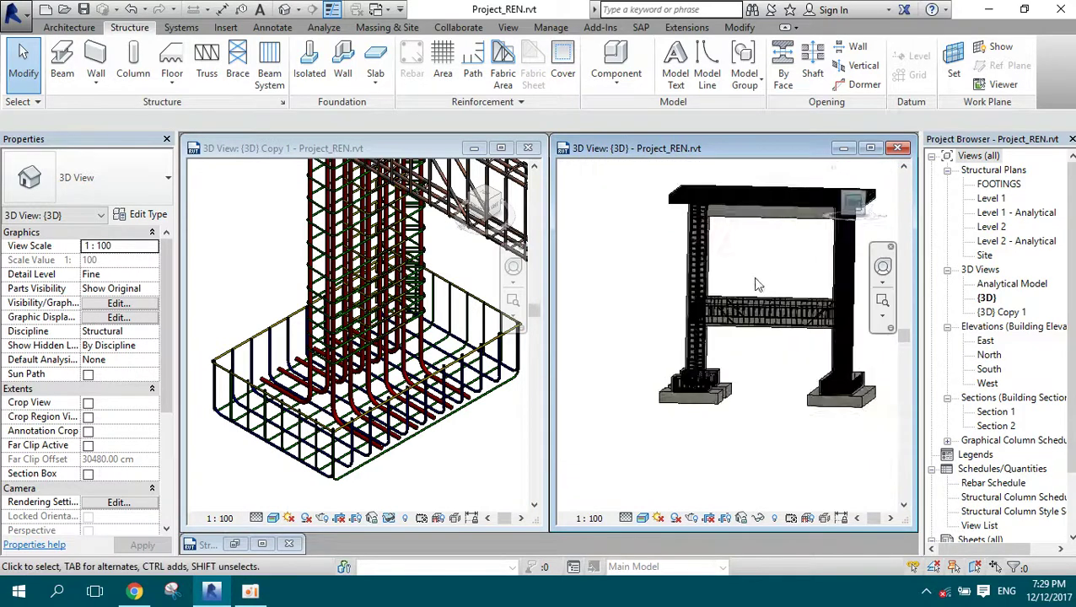
scroll(654, 353, up, 2)
scroll(643, 372, up, 2)
scroll(658, 360, up, 2)
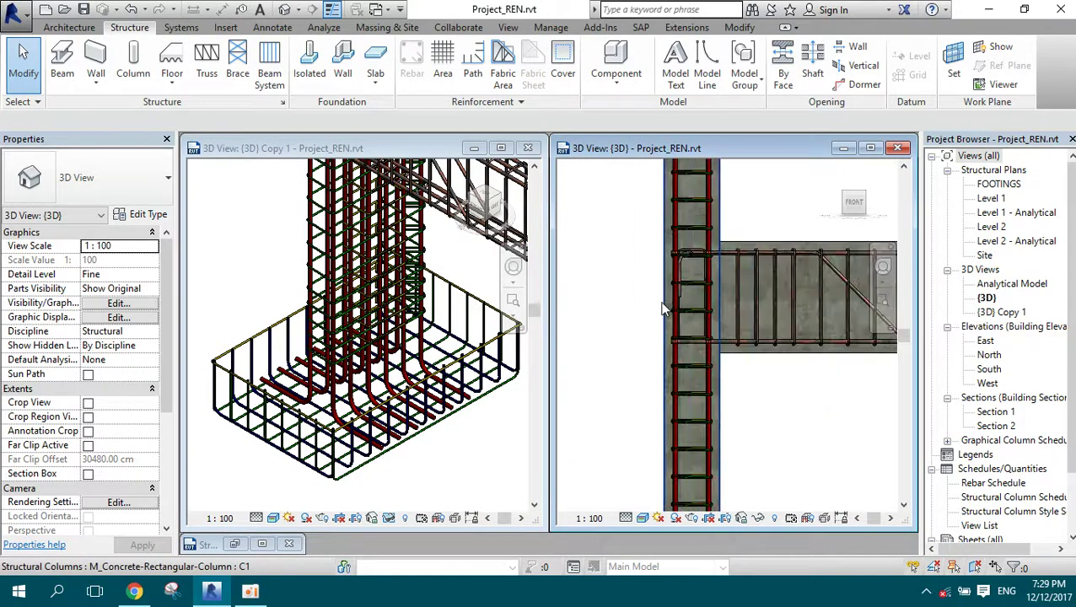
scroll(700, 292, up, 2)
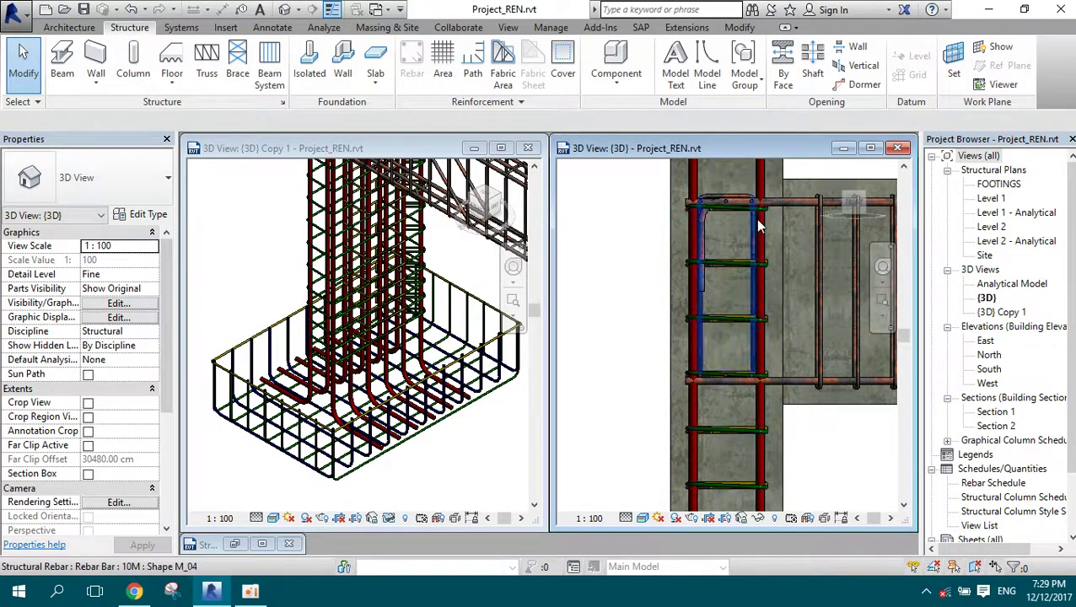
scroll(793, 190, up, 1)
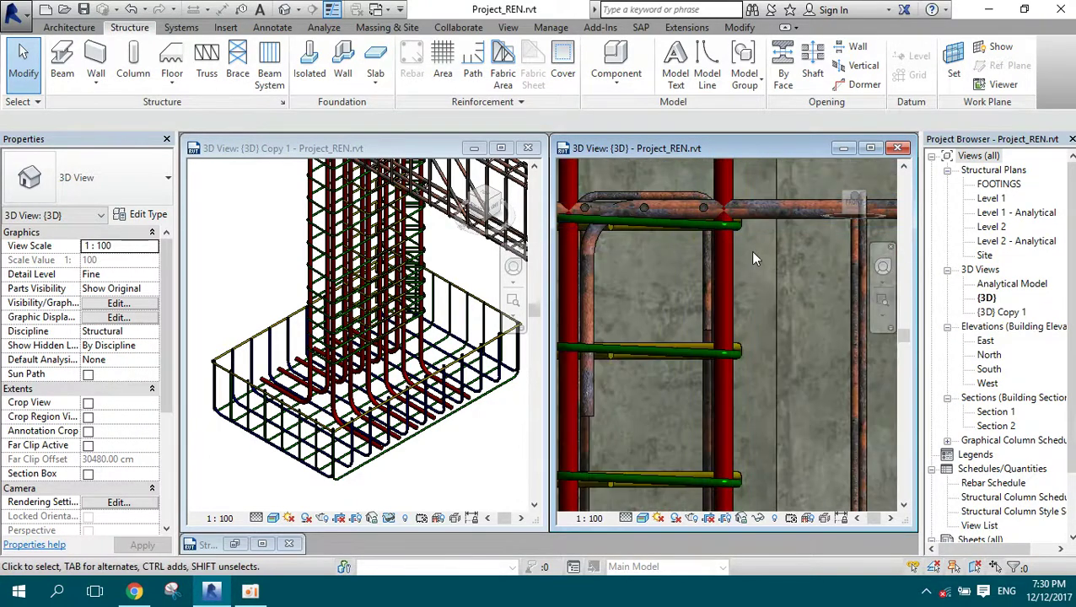
scroll(759, 251, up, 1)
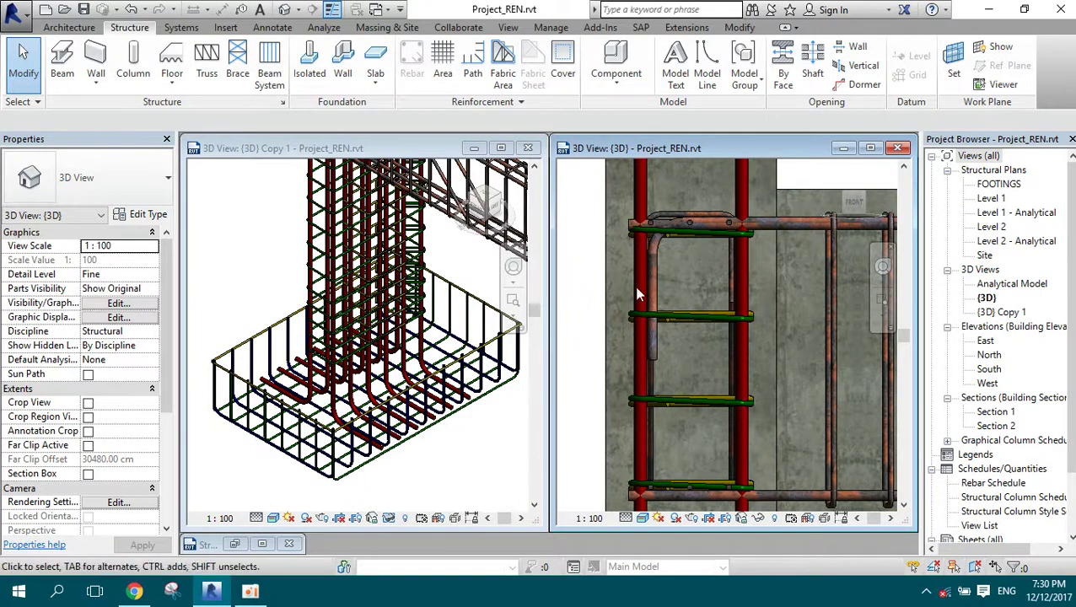
scroll(687, 302, down, 2)
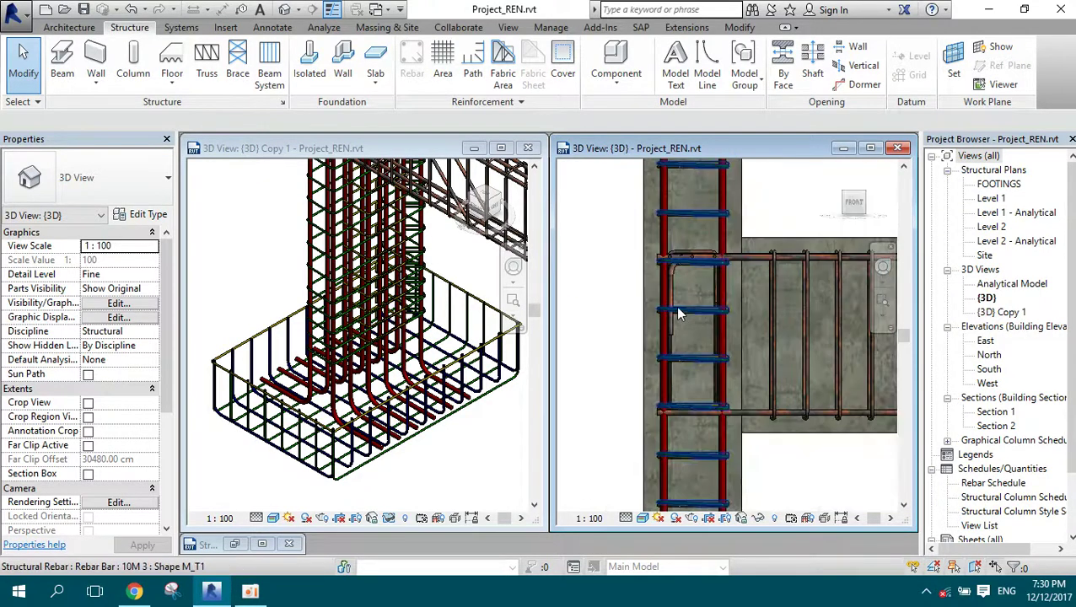
scroll(709, 304, down, 2)
scroll(734, 305, down, 2)
scroll(752, 308, down, 2)
scroll(792, 312, up, 1)
scroll(712, 309, up, 2)
scroll(712, 308, up, 1)
- Return the 3D view to the whole model and orbit to another angle
click(834, 172)
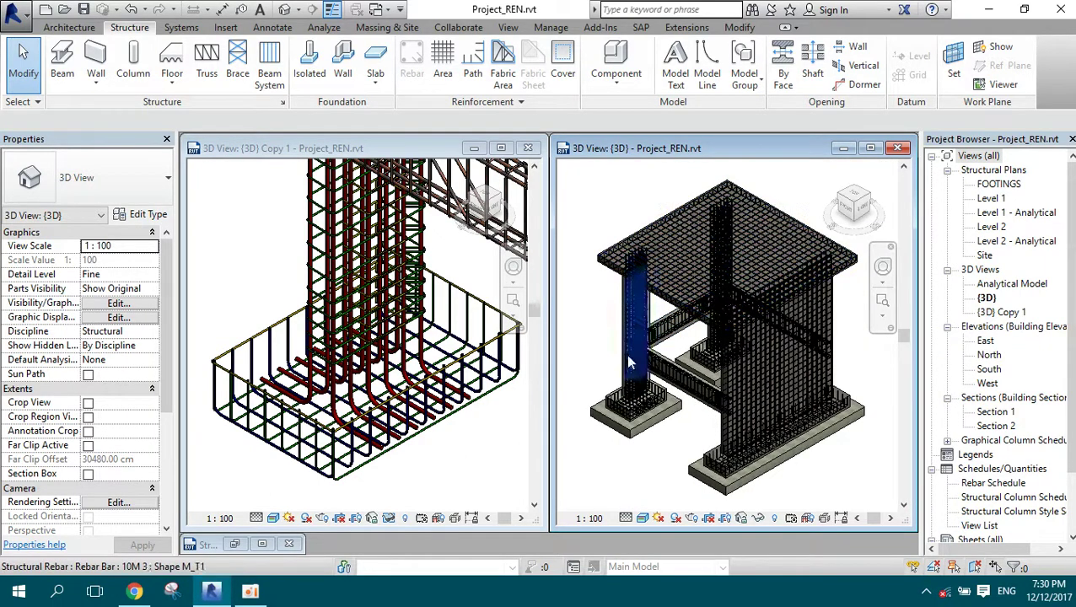
scroll(721, 338, up, 1)
scroll(711, 295, up, 2)
scroll(700, 255, up, 2)
scroll(700, 254, up, 2)
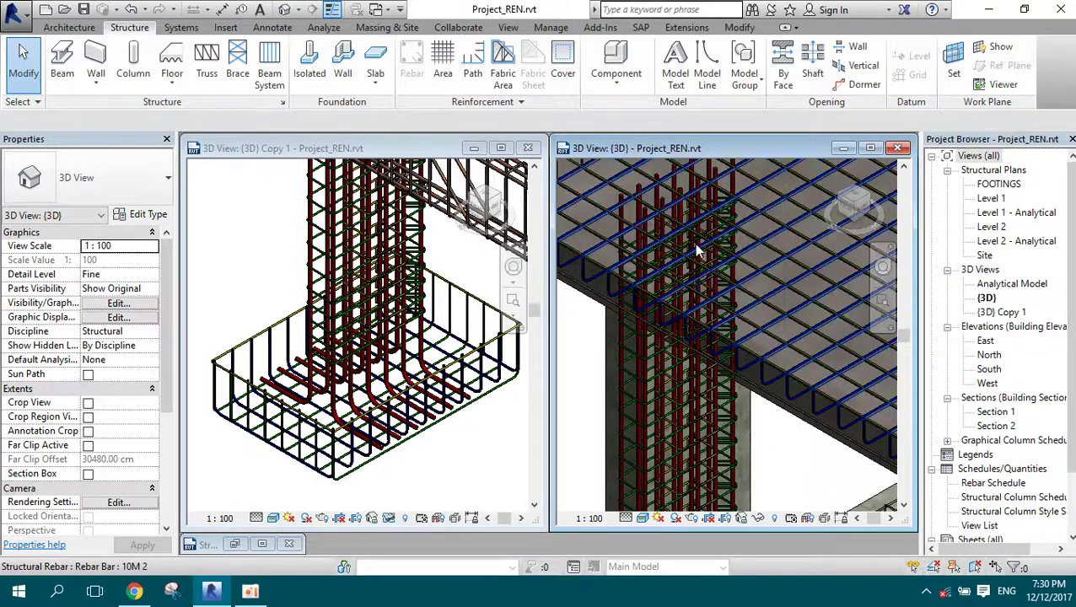
scroll(645, 274, down, 1)
scroll(697, 291, down, 1)
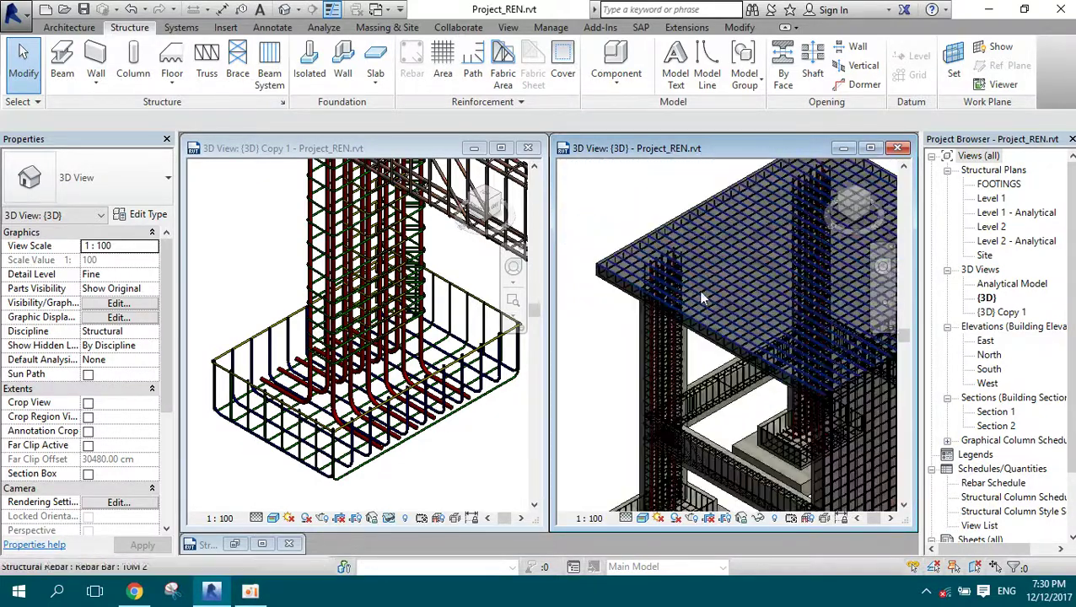
scroll(694, 266, down, 1)
shift+middle_drag(696, 266, 693, 260)
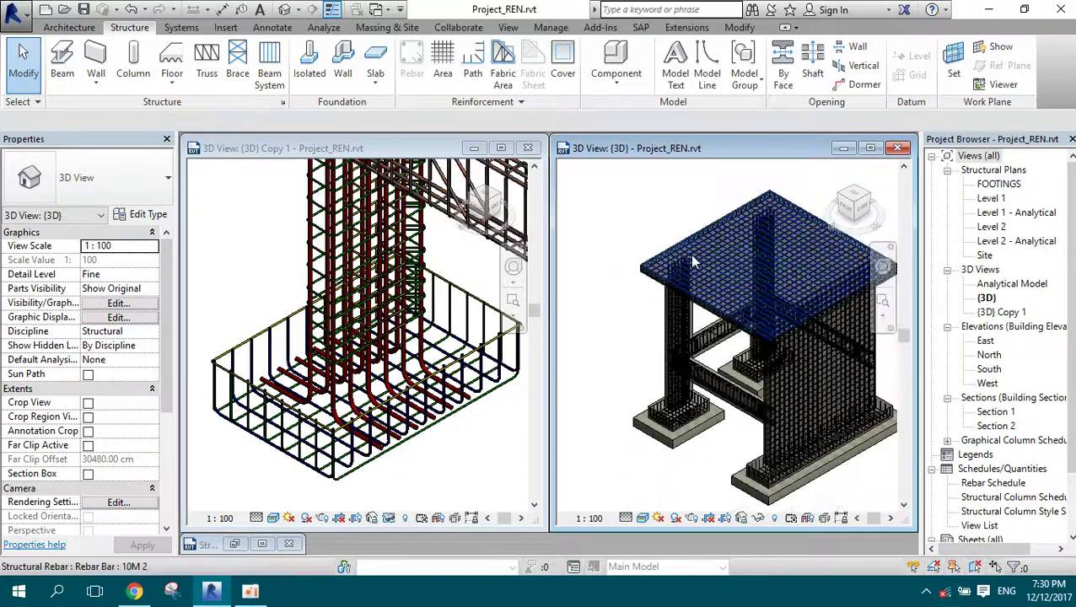
scroll(776, 304, up, 1)
scroll(763, 262, up, 1)
scroll(756, 237, up, 1)
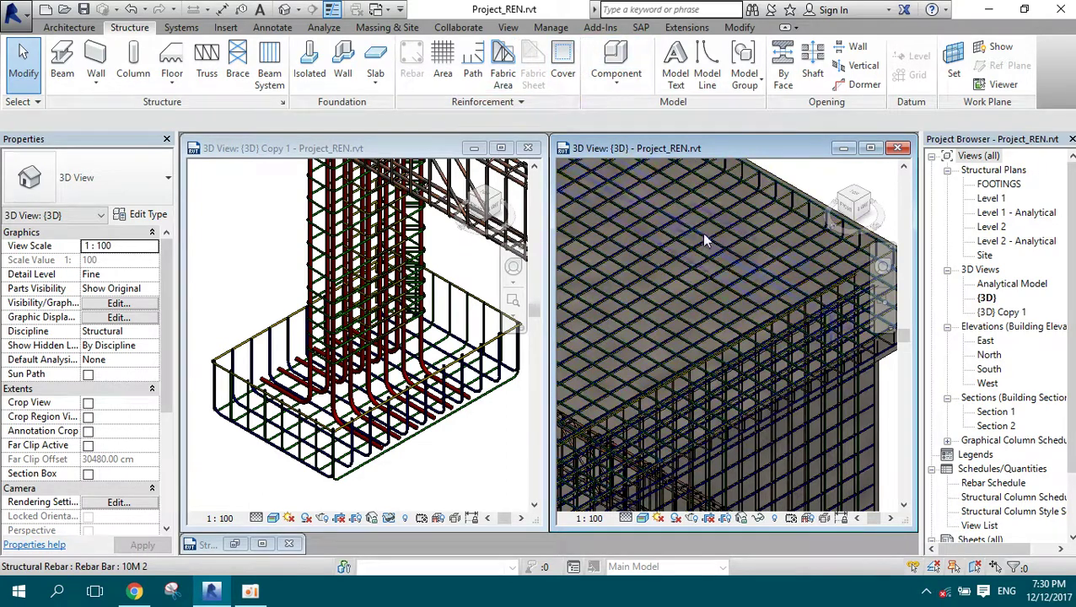
- Browse the reinforcement extension commands, then close the list
click(687, 27)
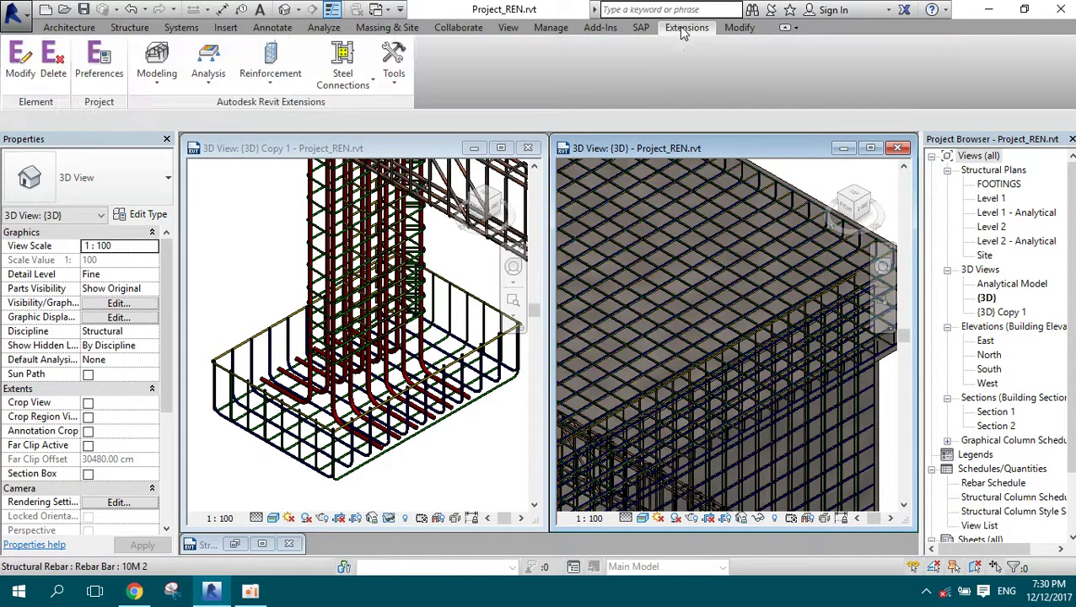
click(261, 83)
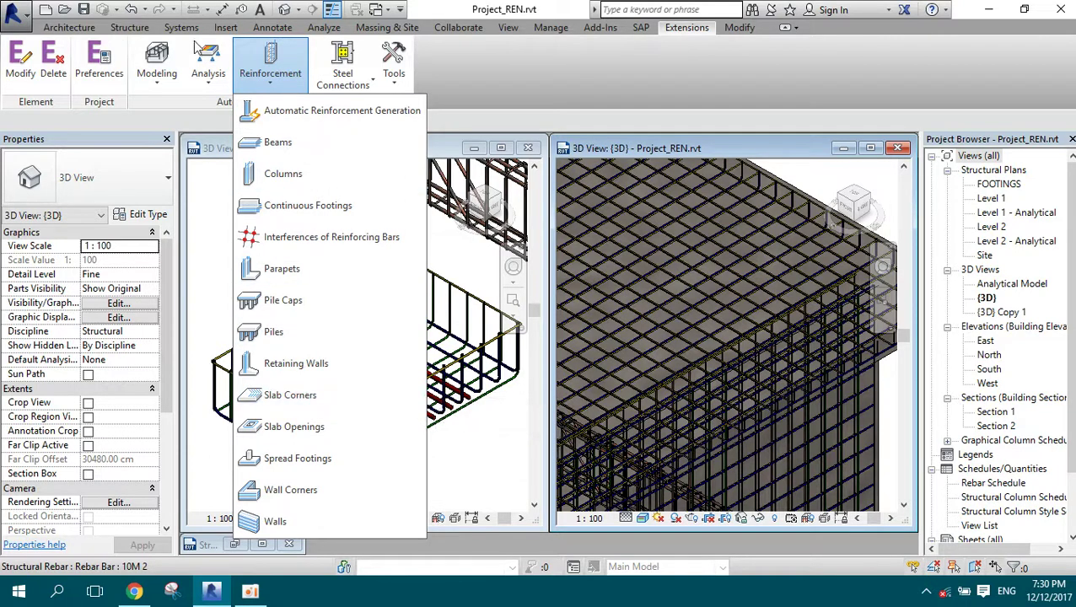
click(144, 31)
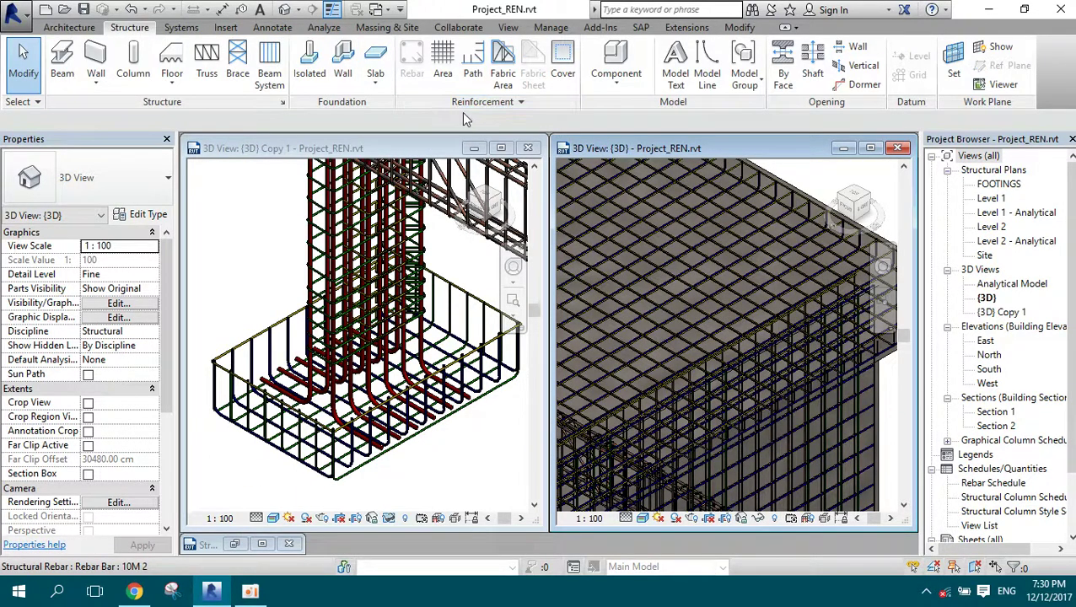
- Maximize the Level 2 structural plan window and zoom to fit with ZF
click(265, 549)
click(264, 545)
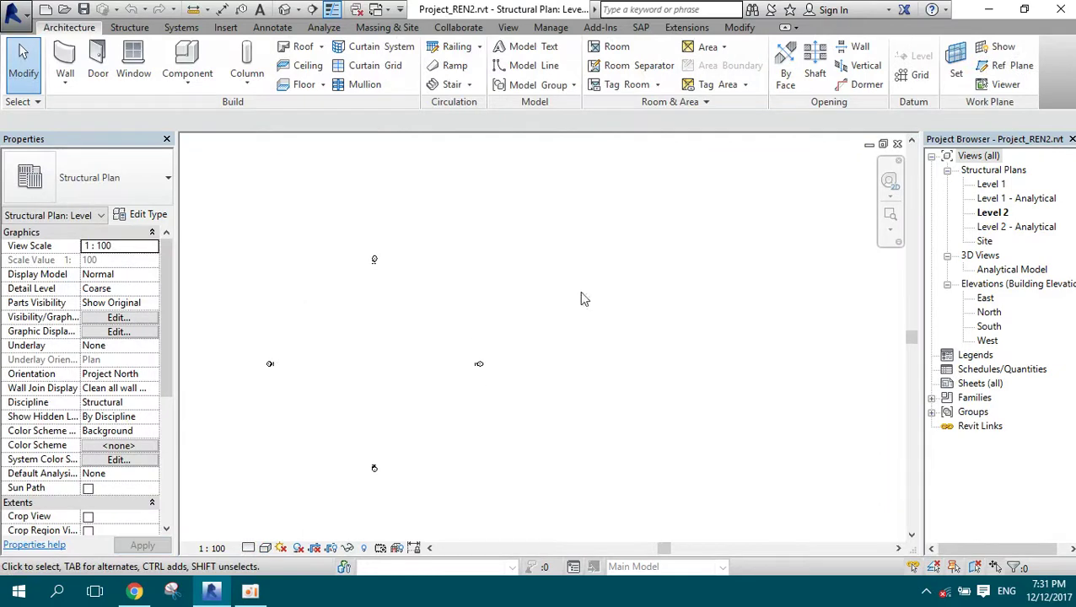
key(z)
key(f)
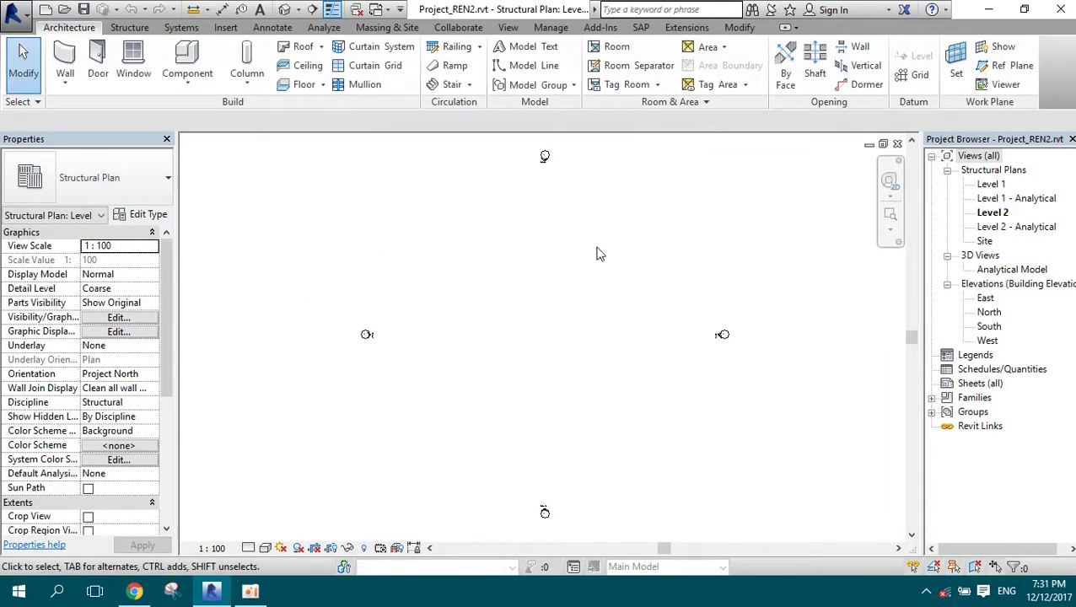
click(140, 28)
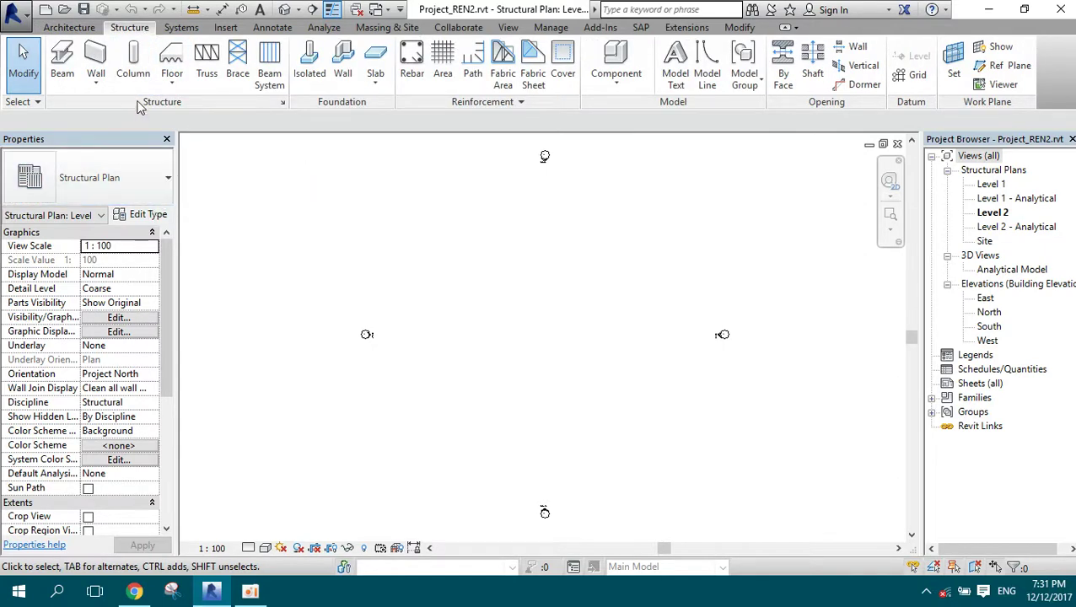
- Place two structural columns side by side on Level 2
click(134, 60)
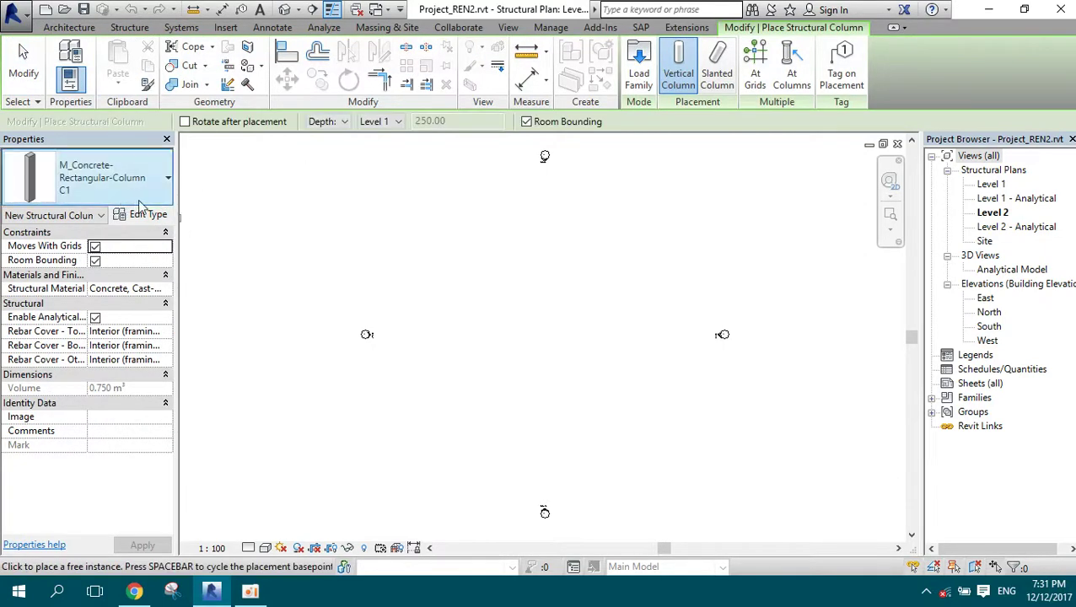
scroll(525, 239, up, 1)
scroll(524, 239, up, 3)
scroll(540, 299, down, 2)
scroll(549, 303, down, 1)
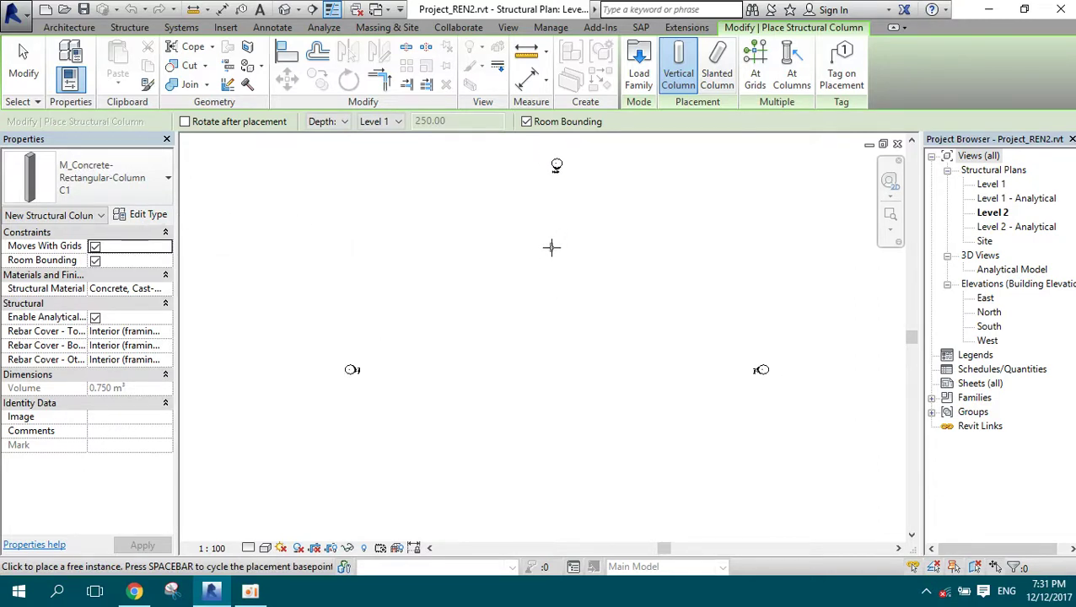
scroll(594, 268, up, 2)
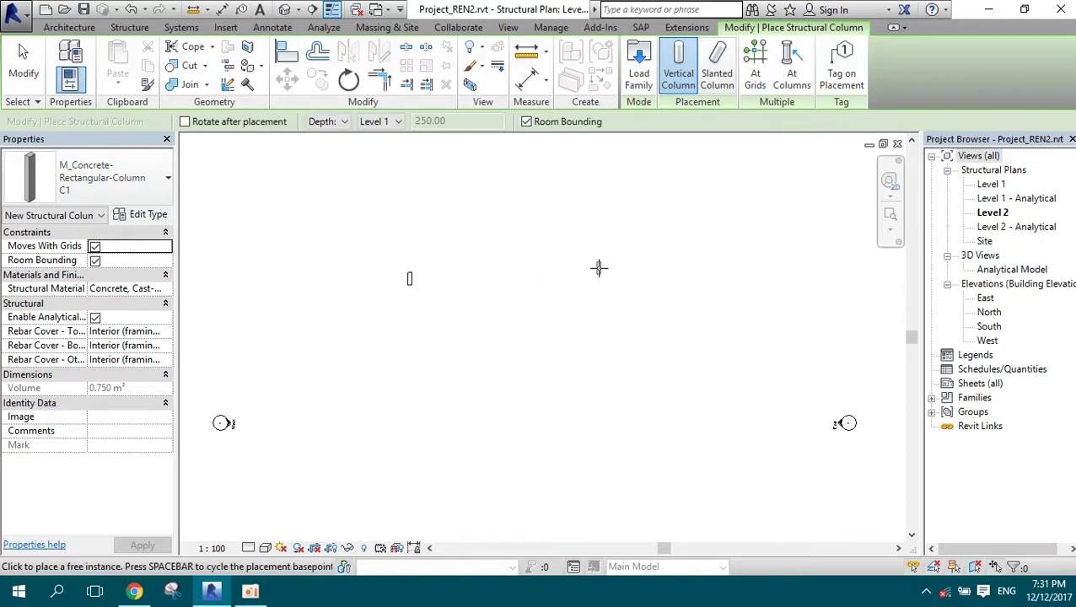
click(593, 277)
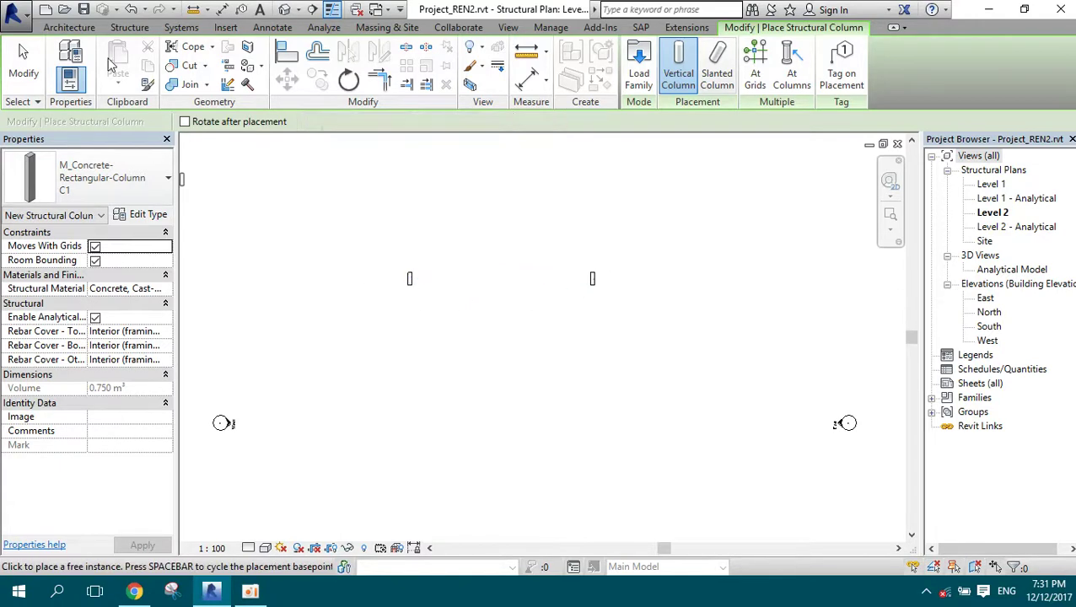
- Draw a concrete beam from the first column to the right column
click(129, 27)
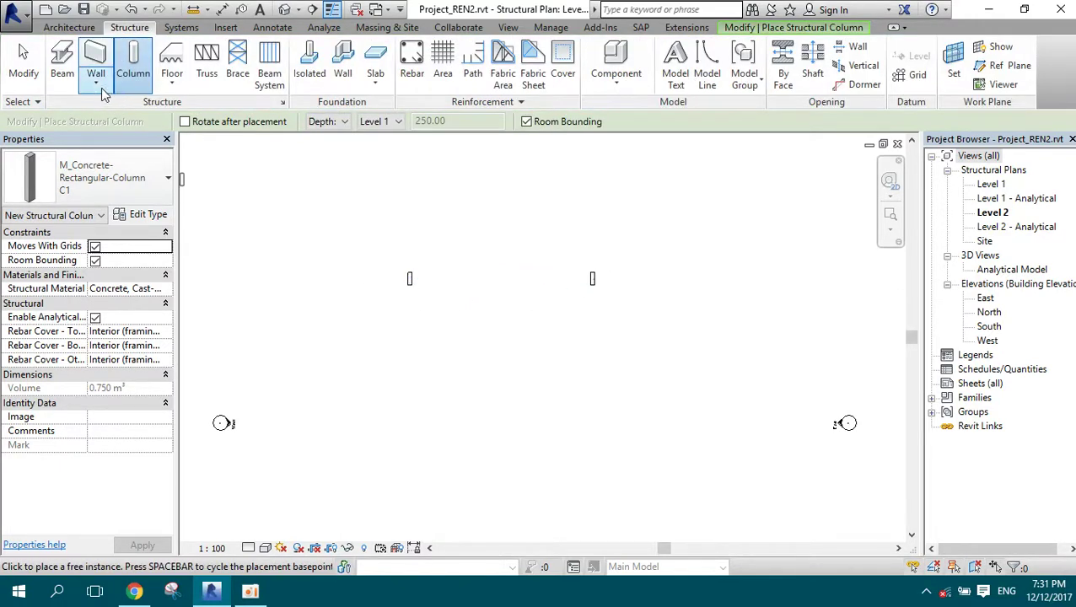
click(61, 64)
scroll(408, 280, up, 2)
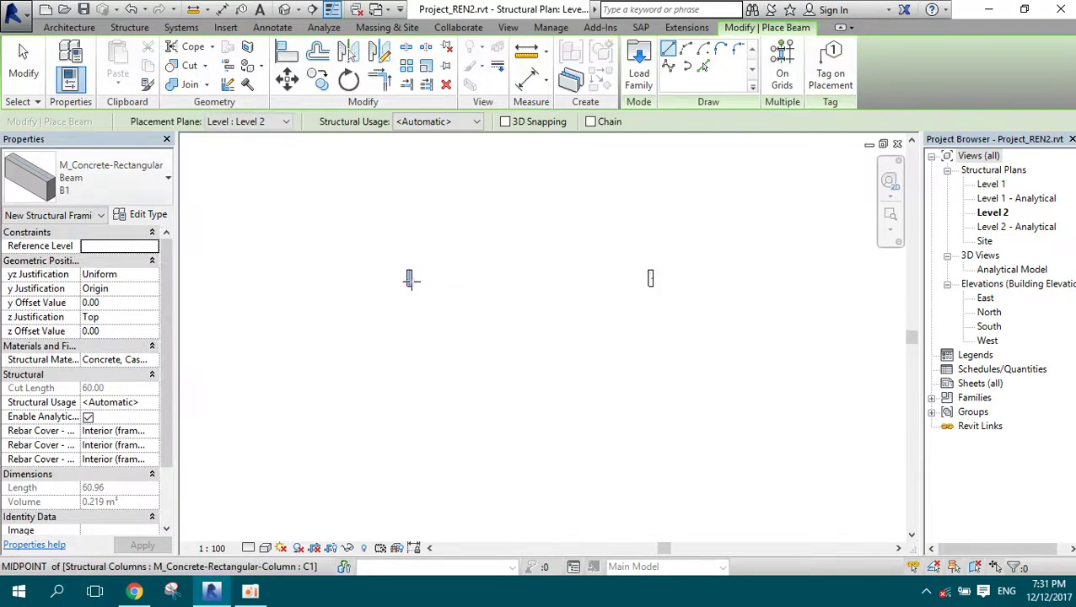
click(687, 269)
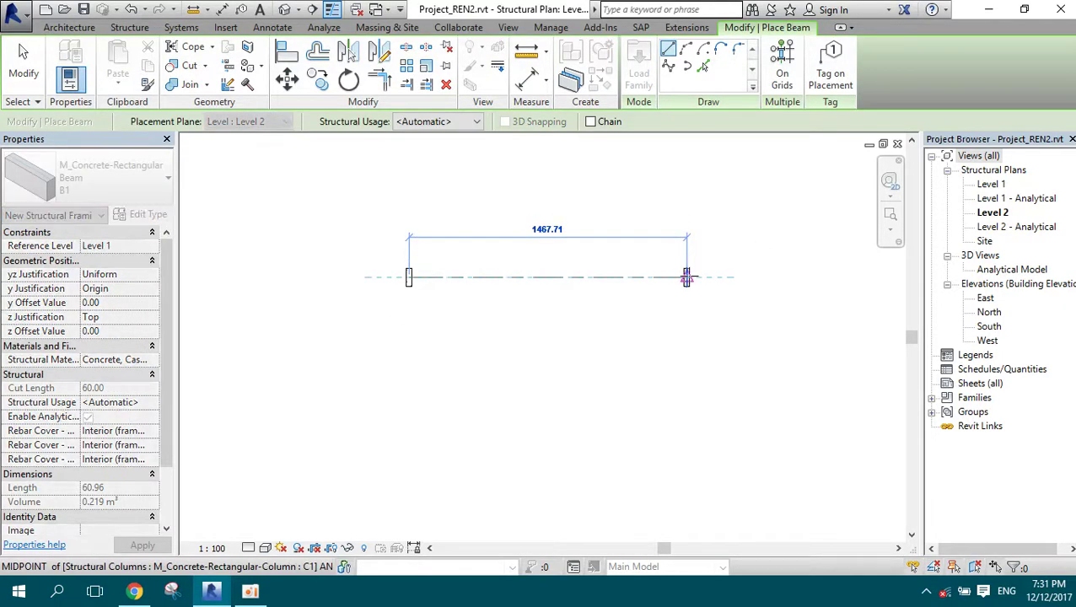
key(Escape)
key(Escape)
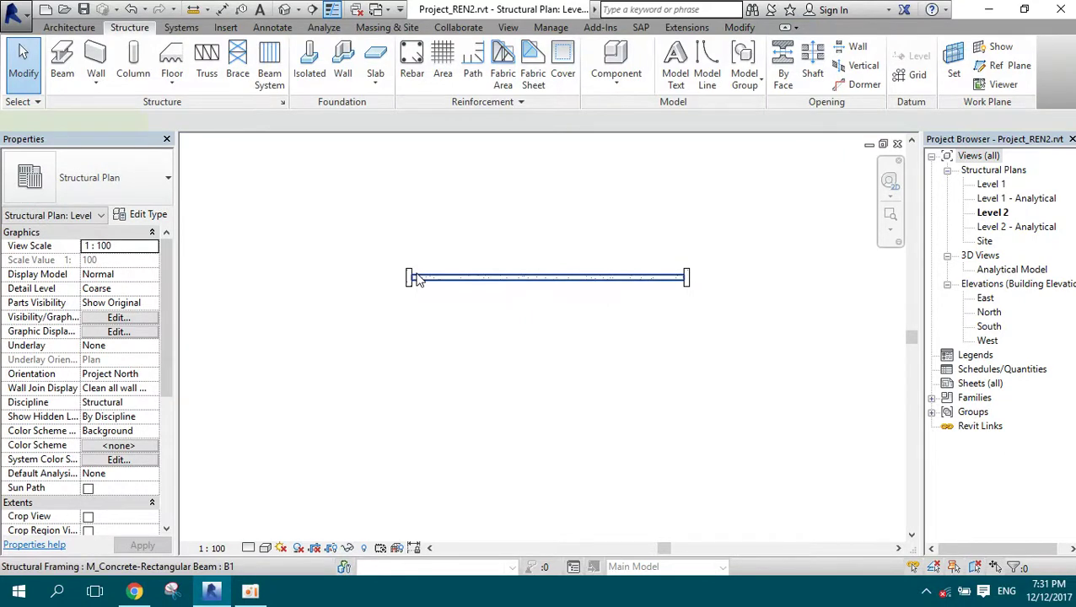
- Align the beam's edge to the column edge using AL
click(414, 279)
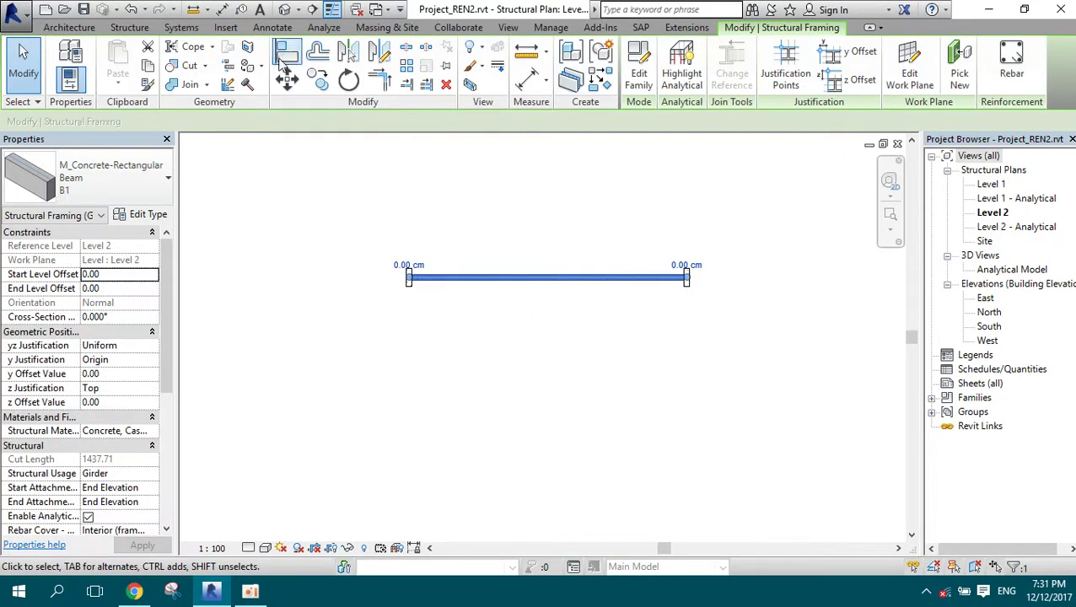
key(a)
key(l)
scroll(410, 274, up, 3)
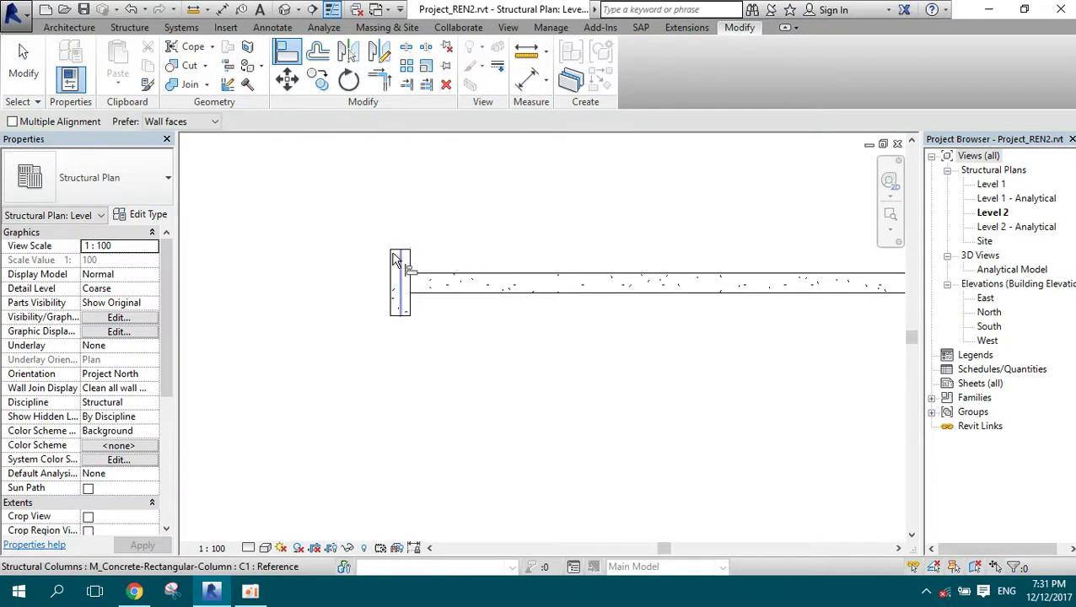
click(404, 255)
scroll(402, 255, up, 2)
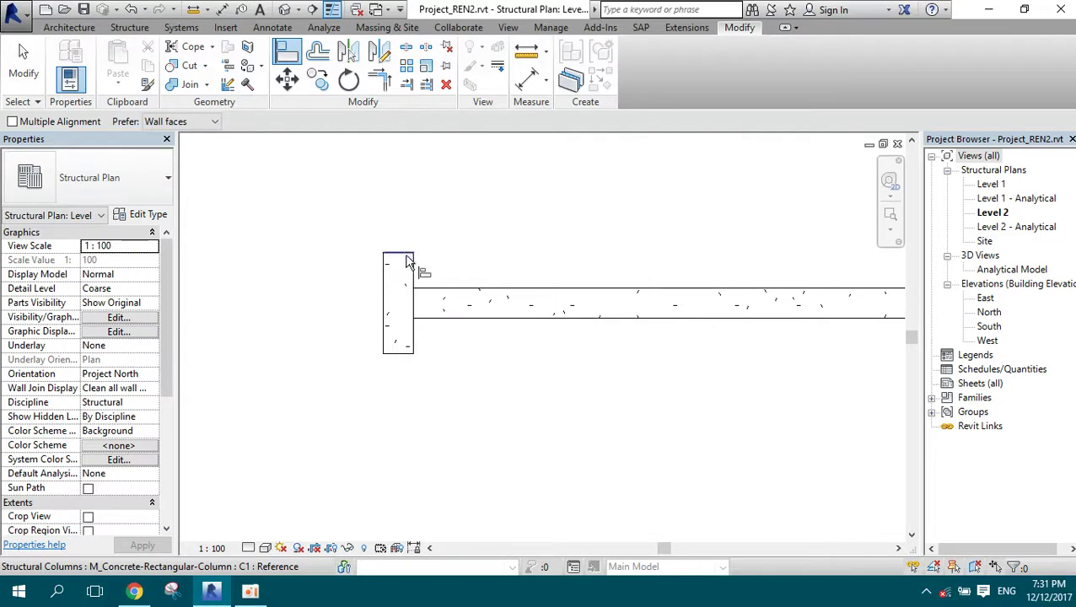
click(445, 299)
scroll(475, 292, down, 2)
scroll(439, 293, down, 2)
key(Escape)
scroll(498, 268, up, 3)
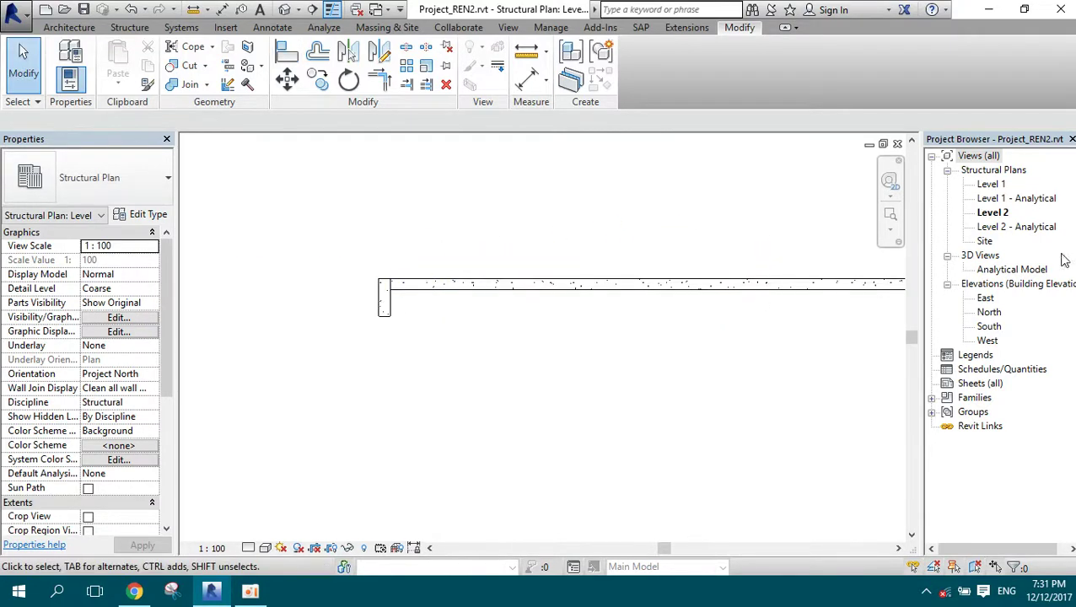
- Open the Default 3D View with analytical lines hidden
click(503, 27)
click(459, 88)
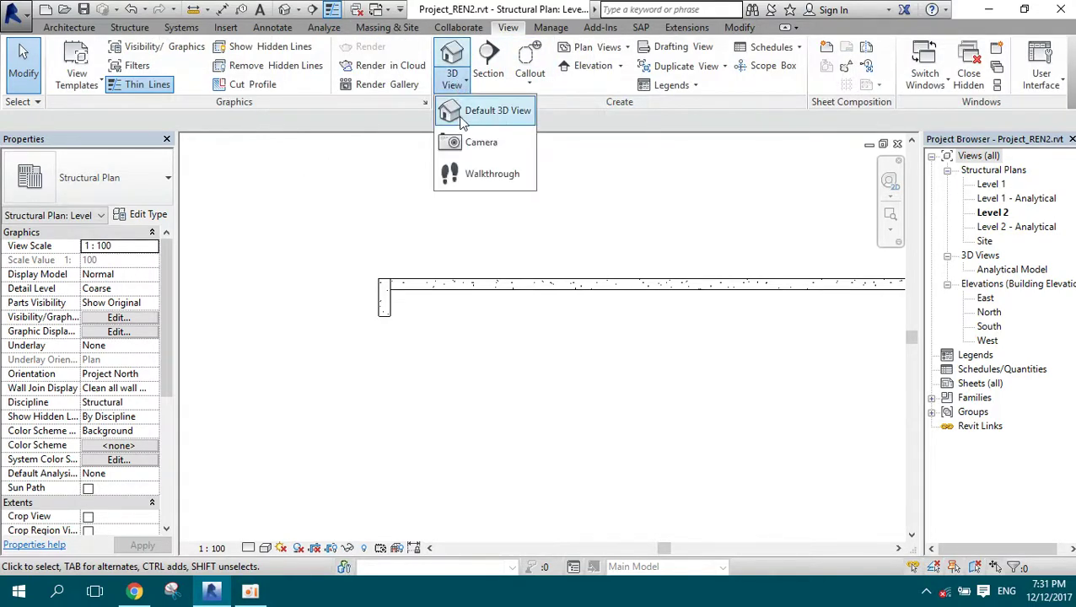
click(461, 118)
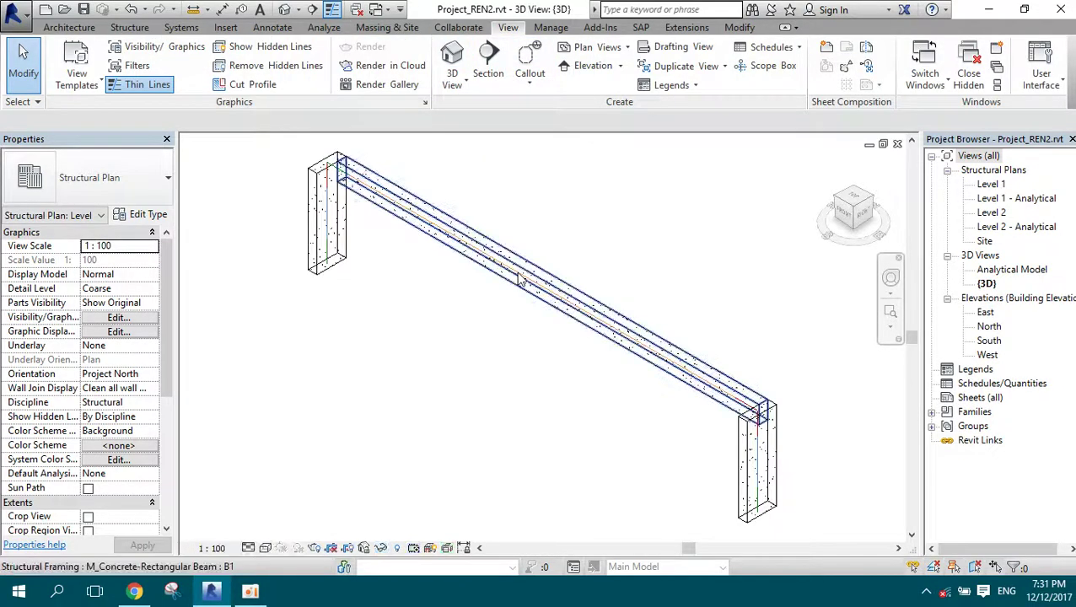
click(430, 549)
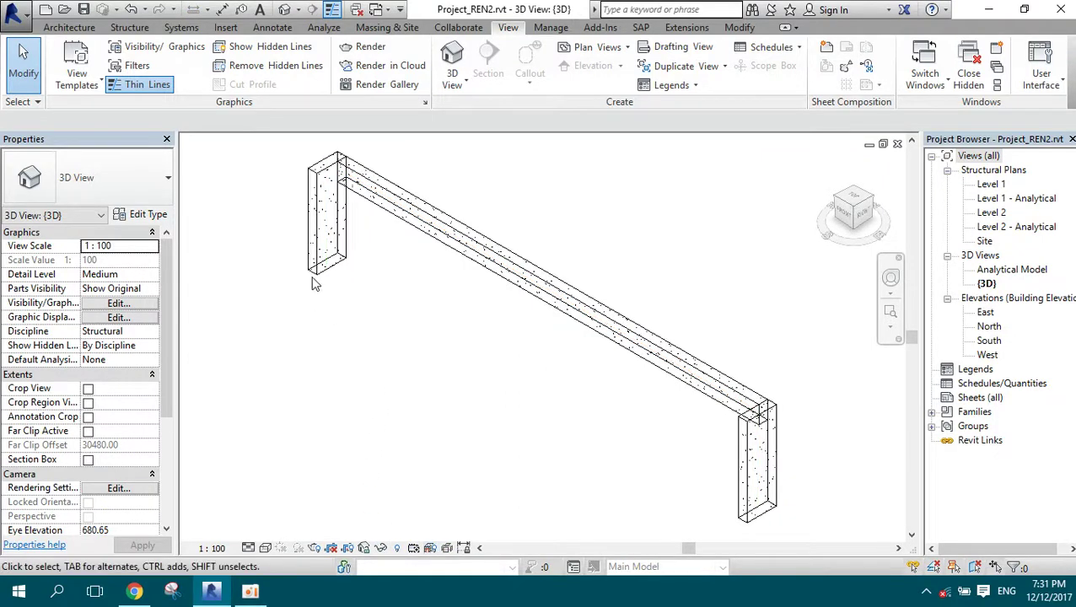
- Set Fine detail level and Shaded visual style, then reopen the Level 2 plan
click(263, 549)
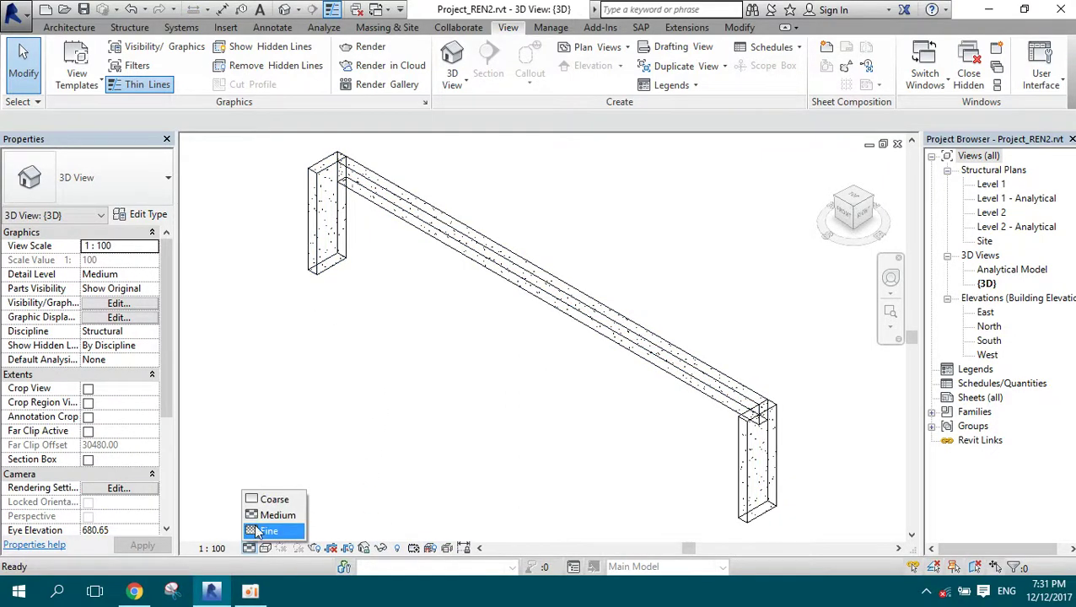
click(267, 530)
click(266, 547)
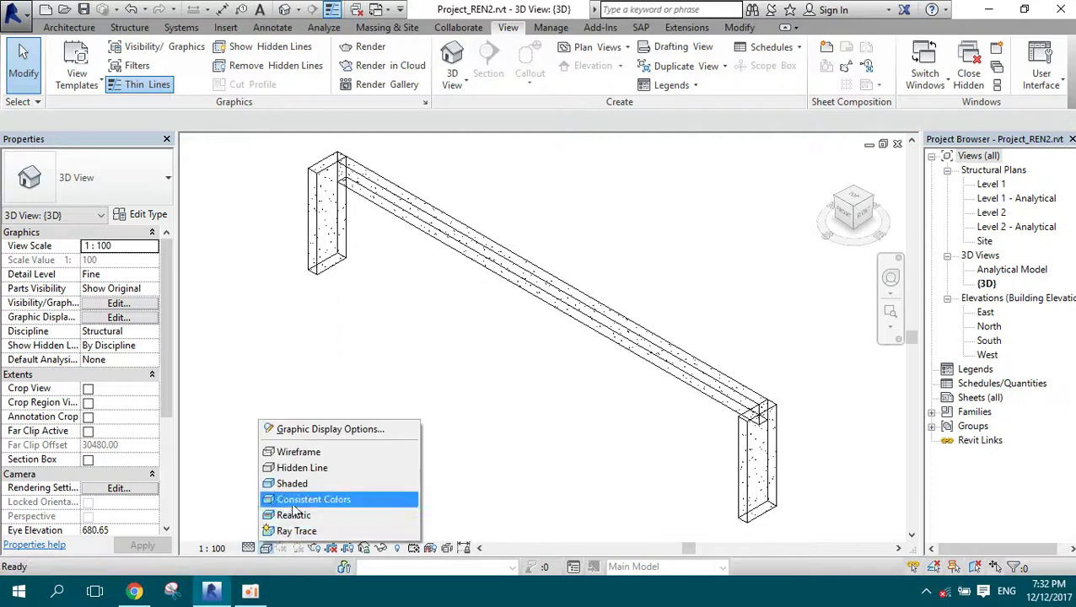
click(307, 483)
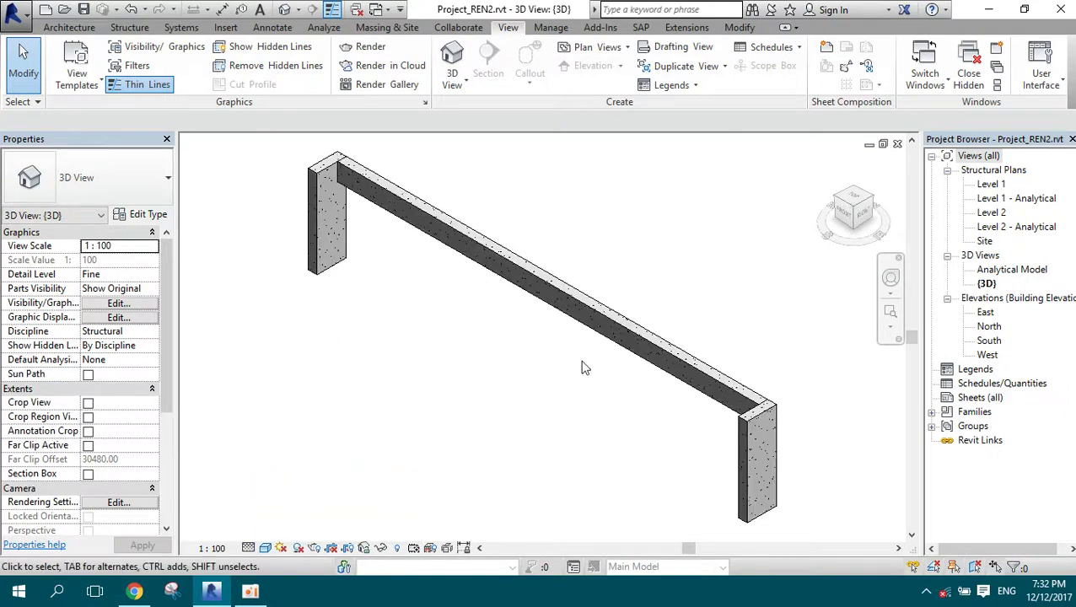
double_click(992, 213)
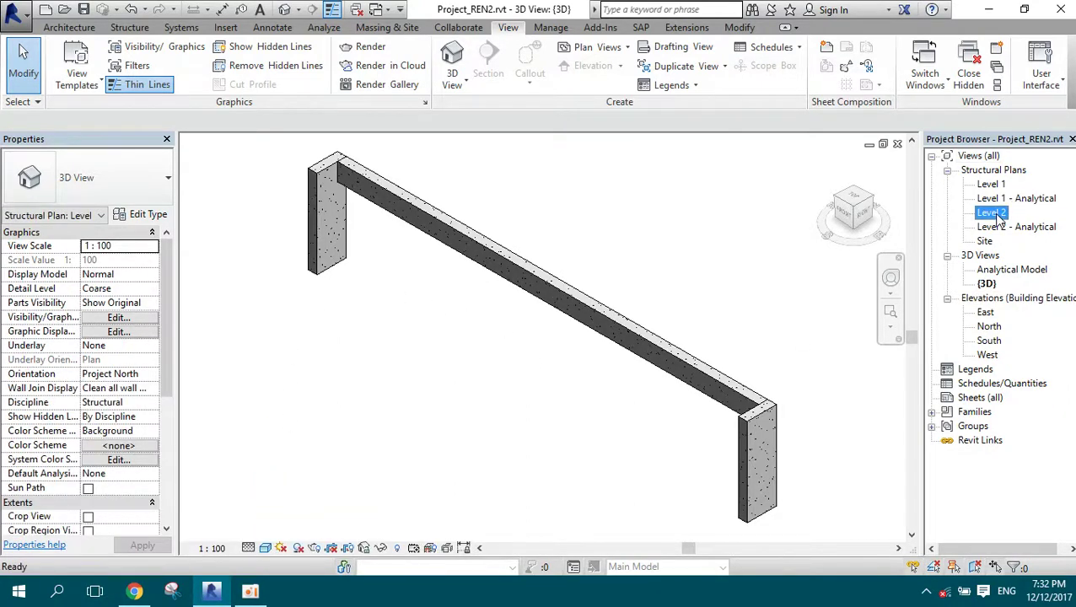
scroll(342, 315, up, 2)
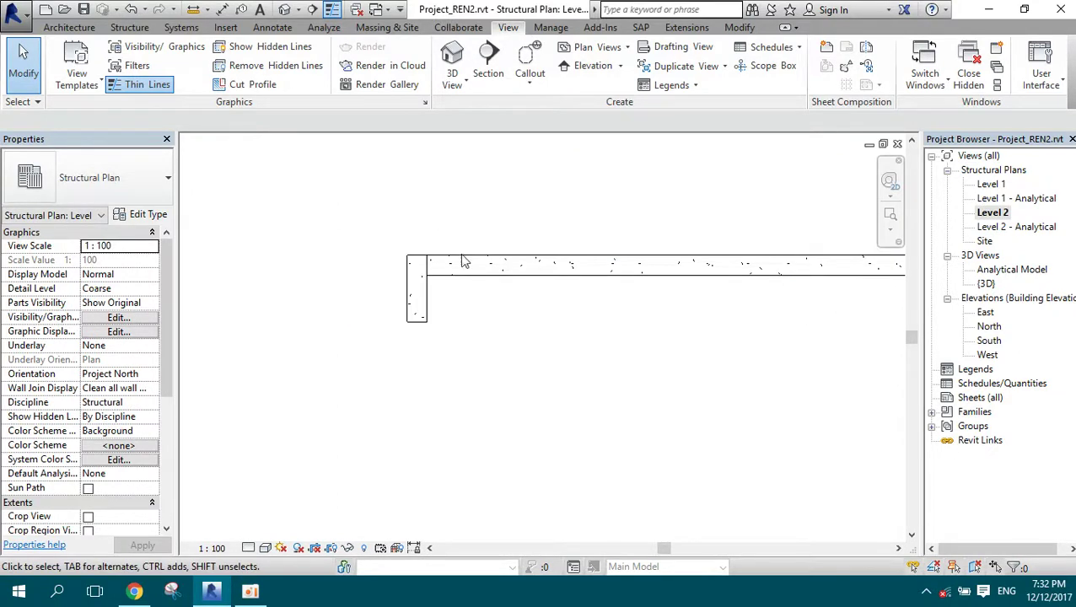
- Start Rebar, accept including hooks in Rebar Shape definitions, then cancel placement
scroll(365, 334, up, 1)
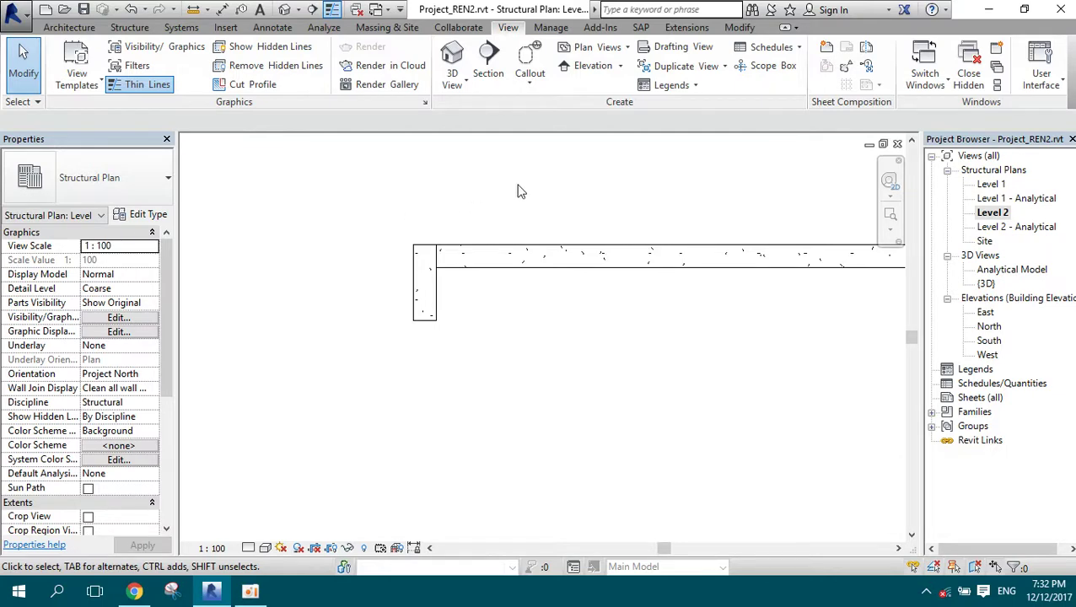
click(130, 28)
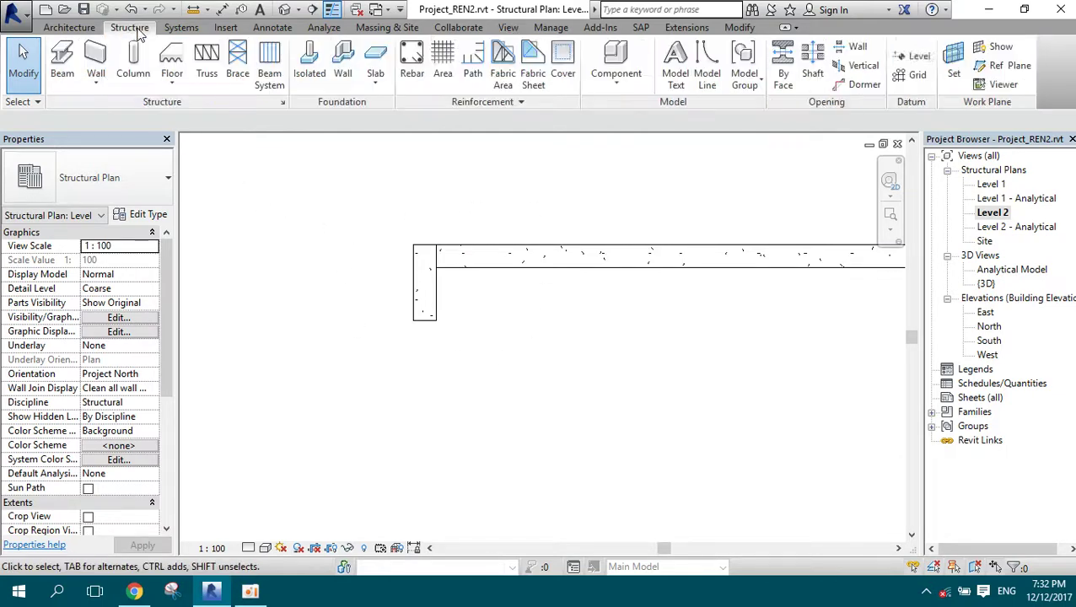
click(411, 80)
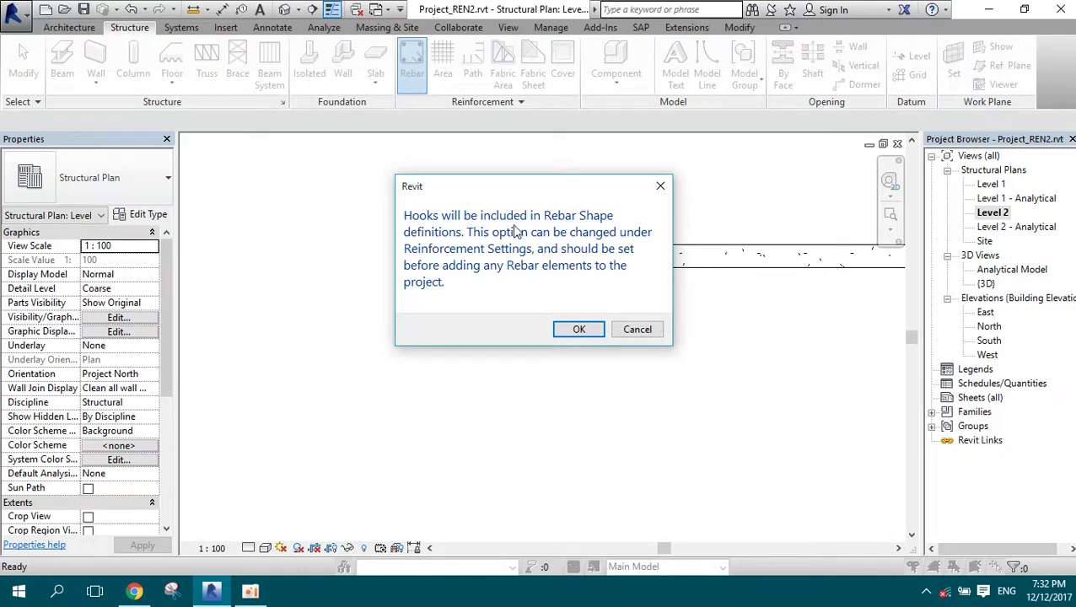
click(578, 329)
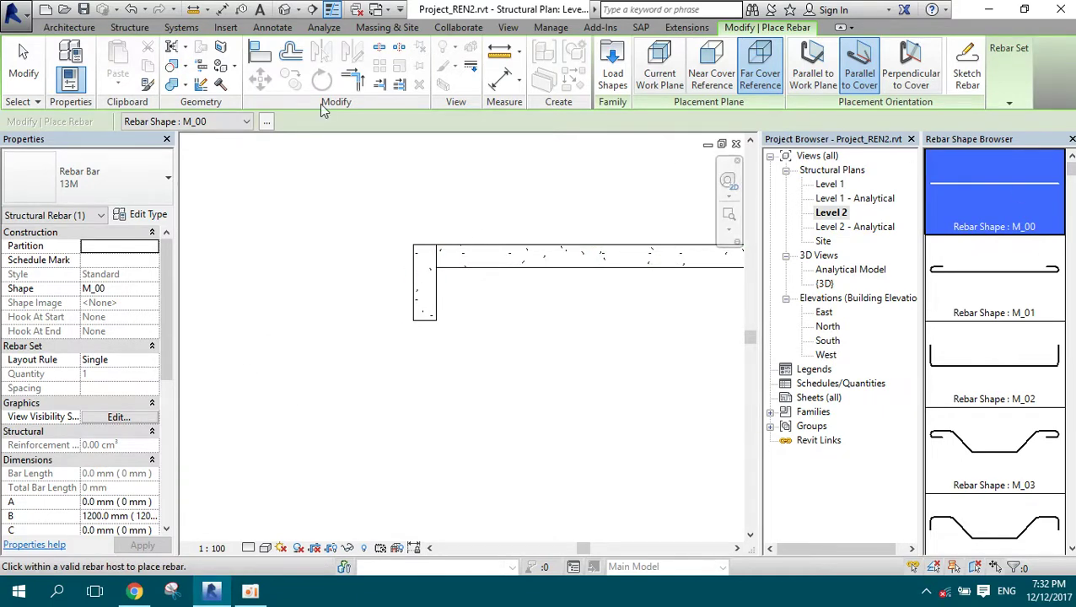
click(1072, 140)
key(Escape)
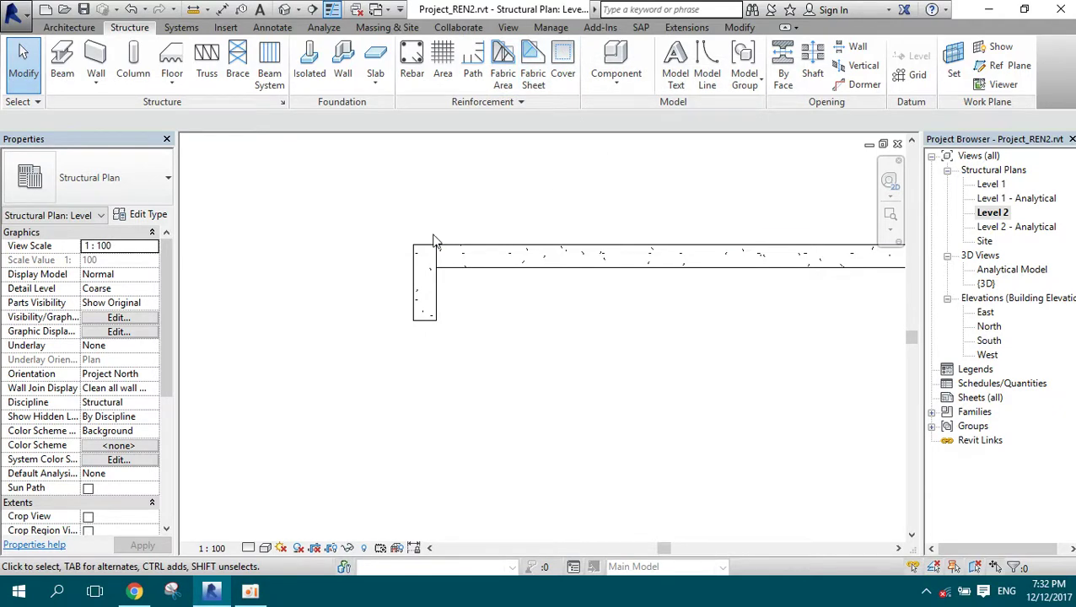
- Restart and cancel Rebar placement, then select the concrete column
click(421, 84)
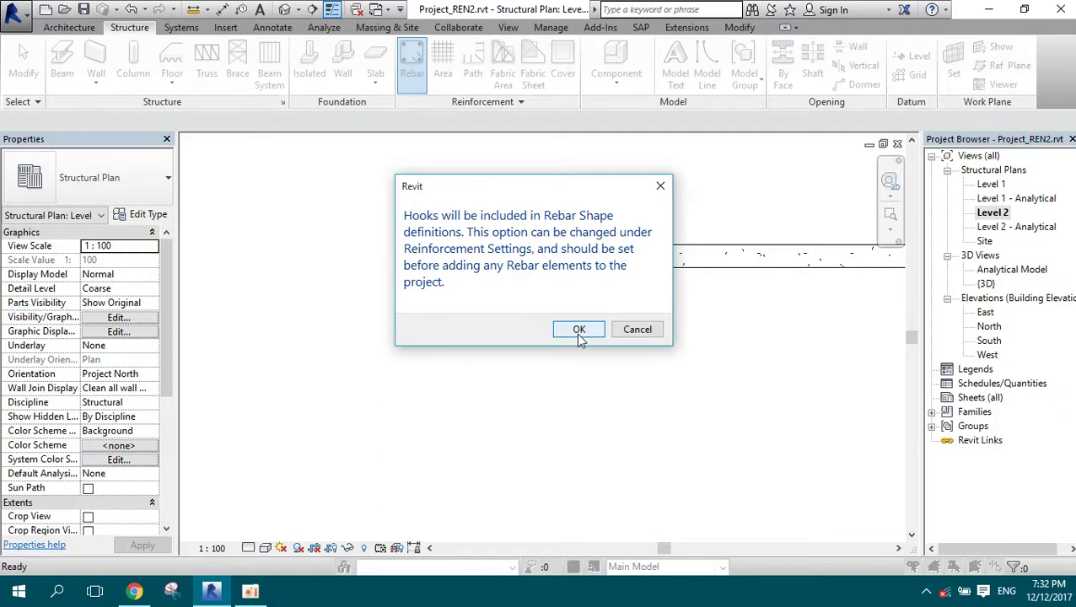
click(579, 331)
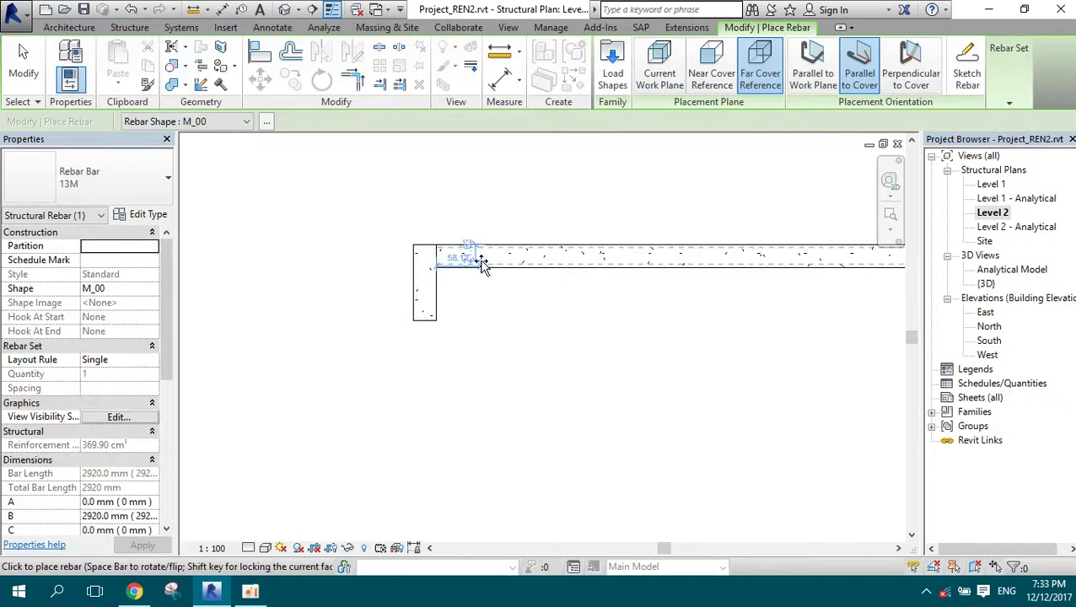
key(Escape)
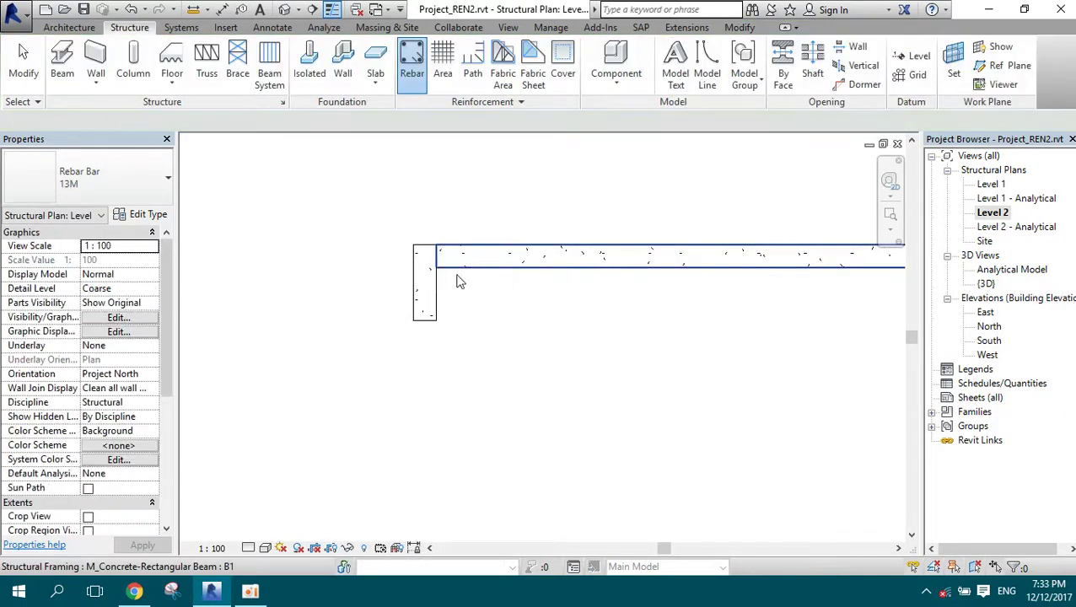
click(436, 289)
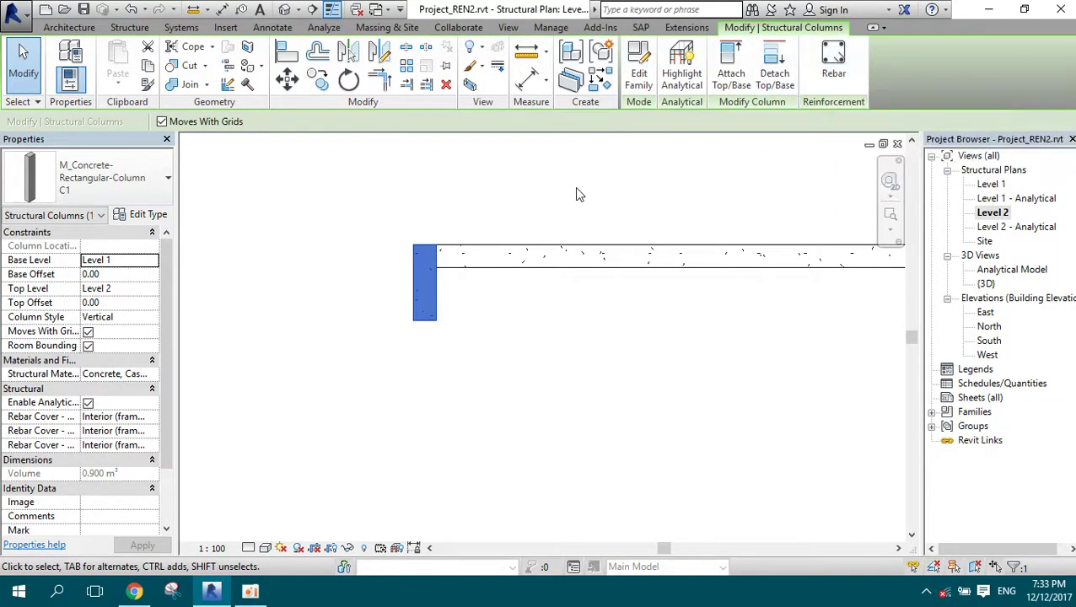
- Deselect the column and start the rebar Cover tool
click(462, 231)
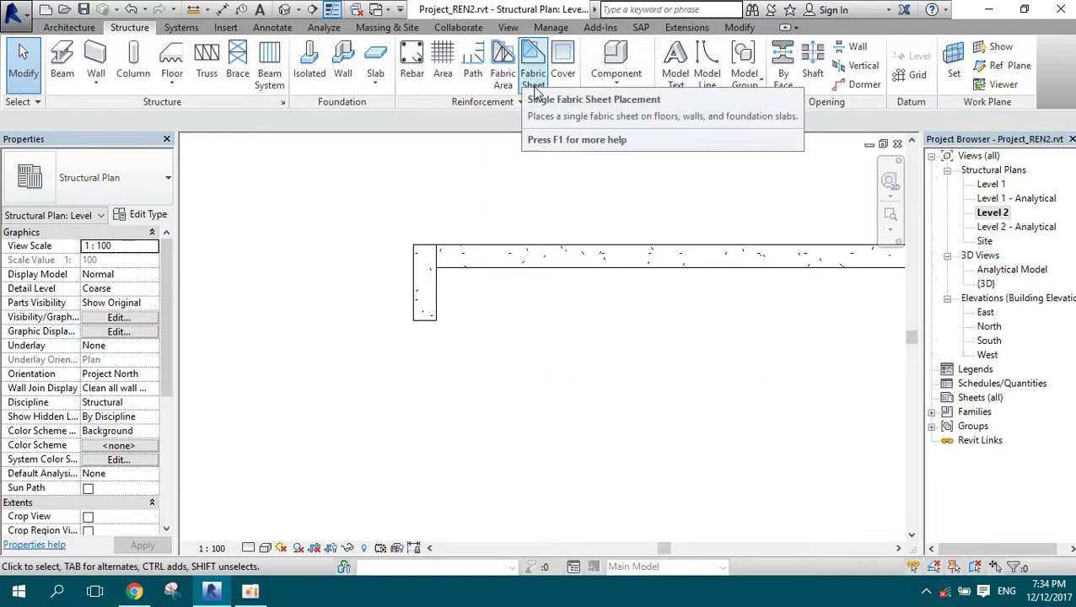
mouse_move(563, 75)
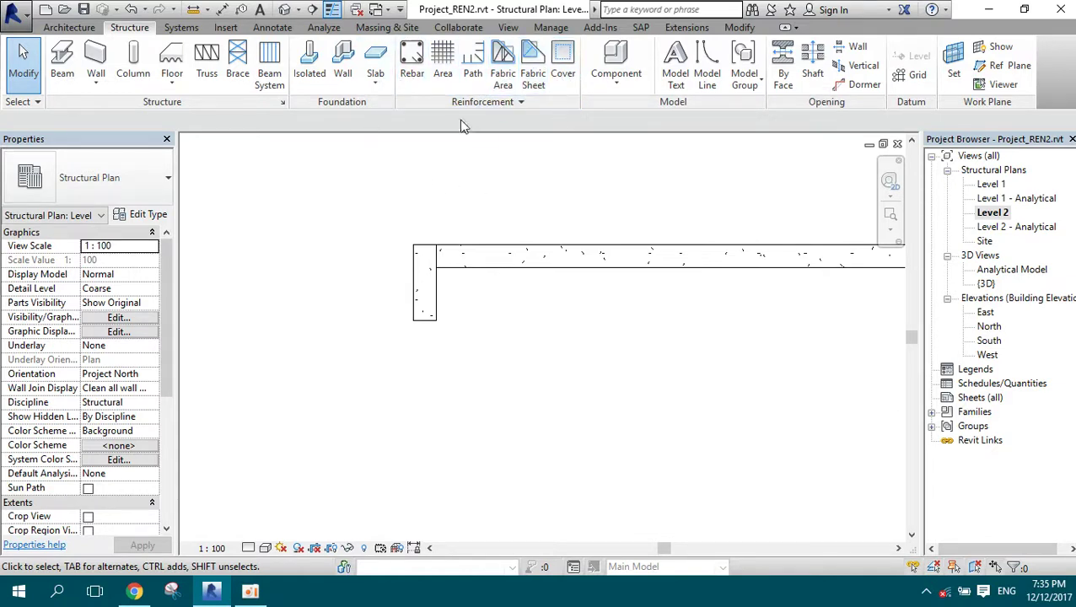
click(560, 78)
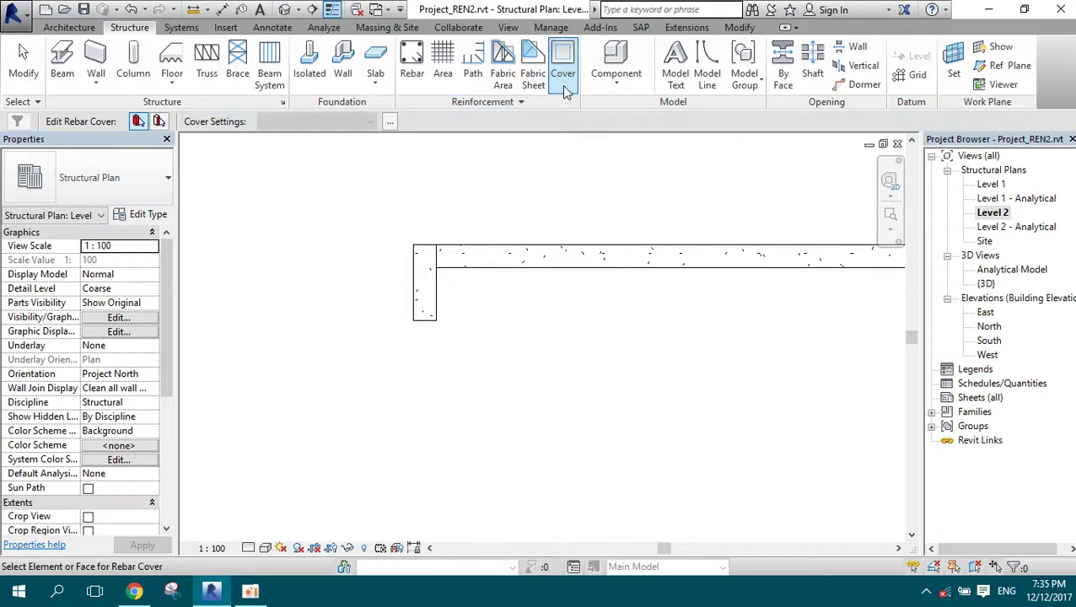
key(Escape)
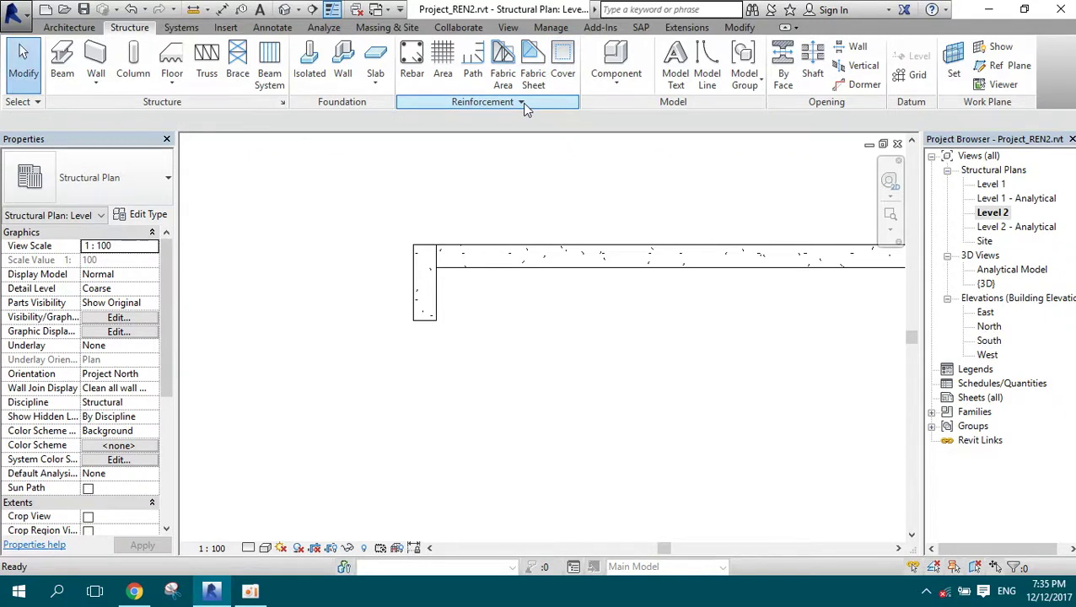
click(521, 102)
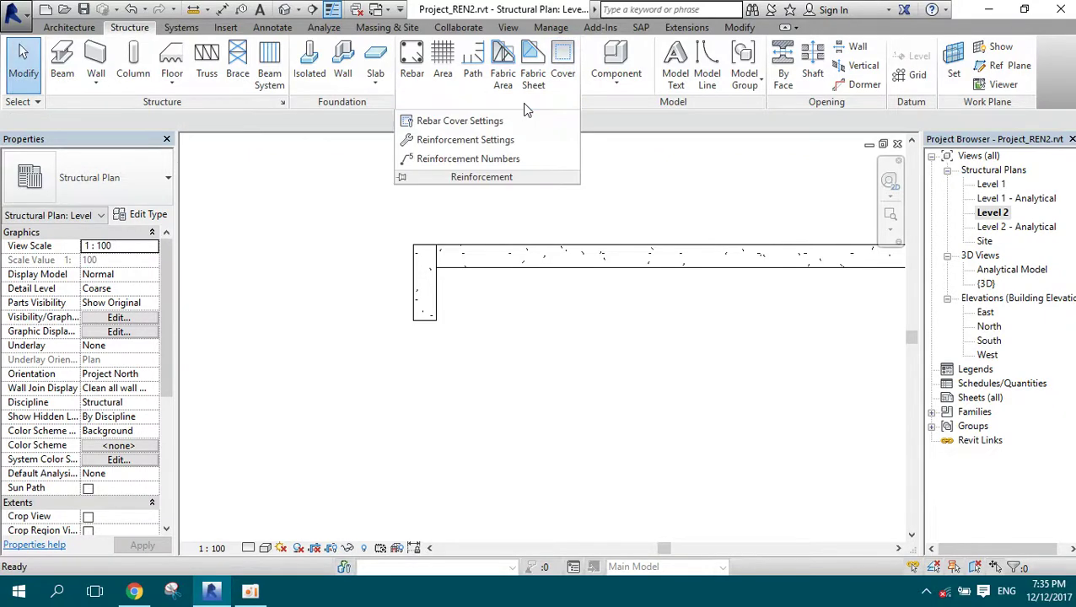
click(454, 124)
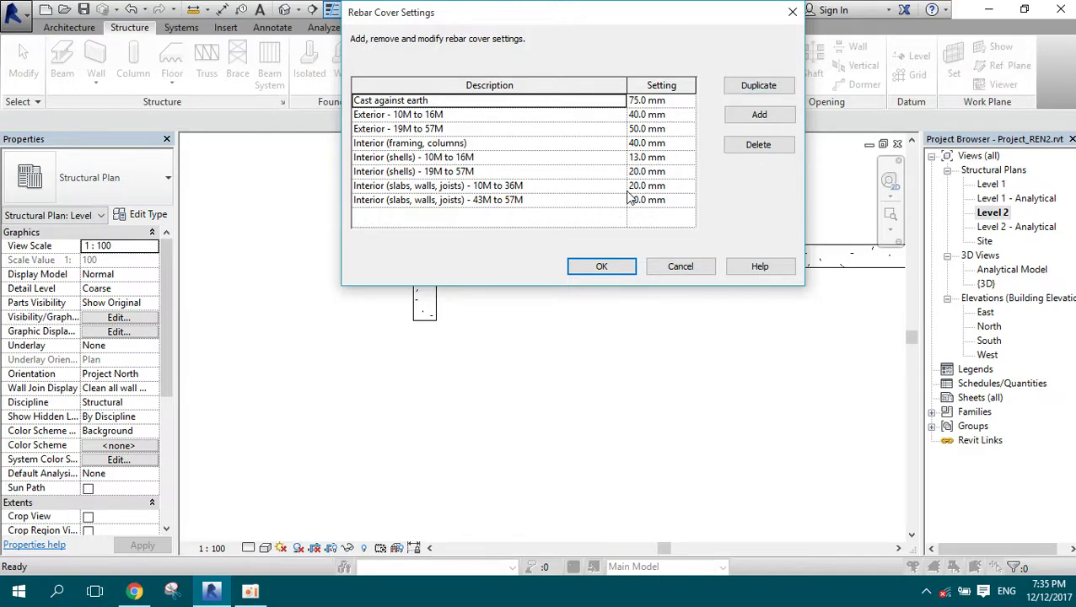
click(755, 118)
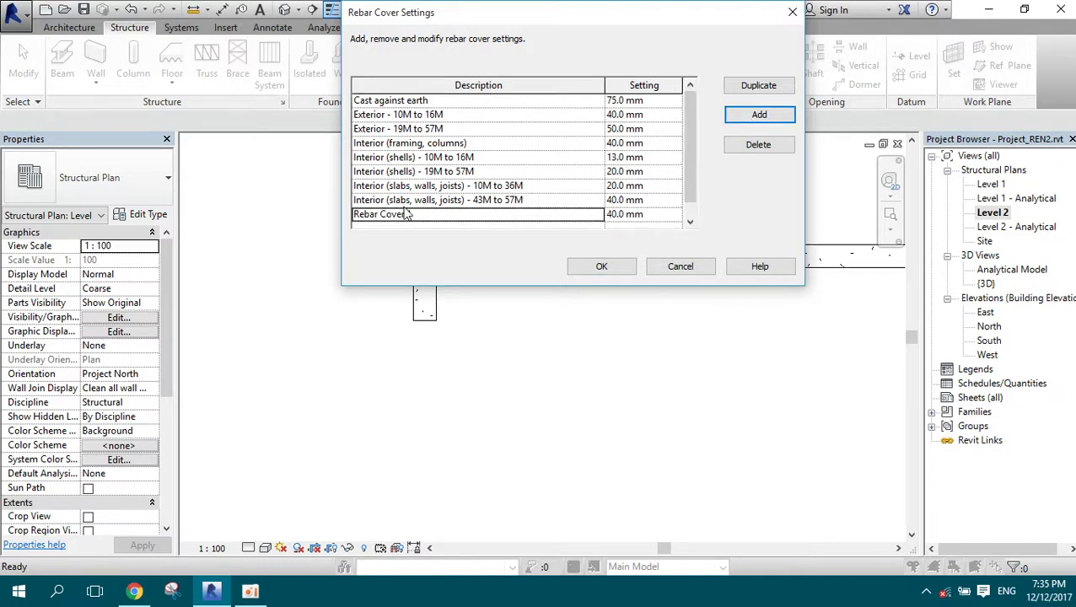
click(438, 221)
click(438, 216)
drag(436, 215, 259, 215)
key(Home)
key(ctrl+shift+Right)
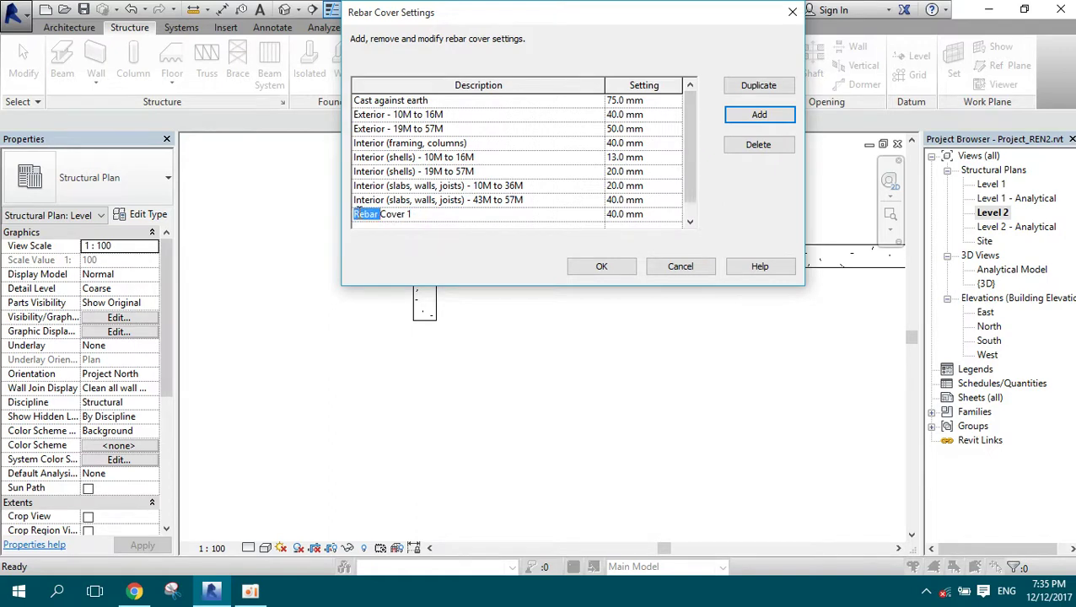
text(B)
text(EW)
click(633, 215)
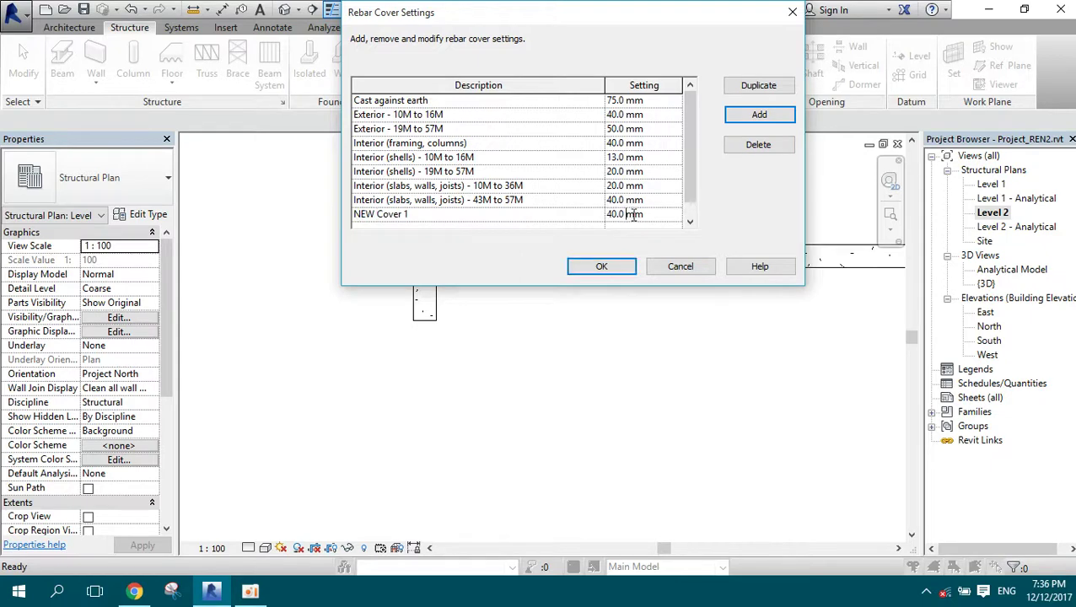
click(690, 222)
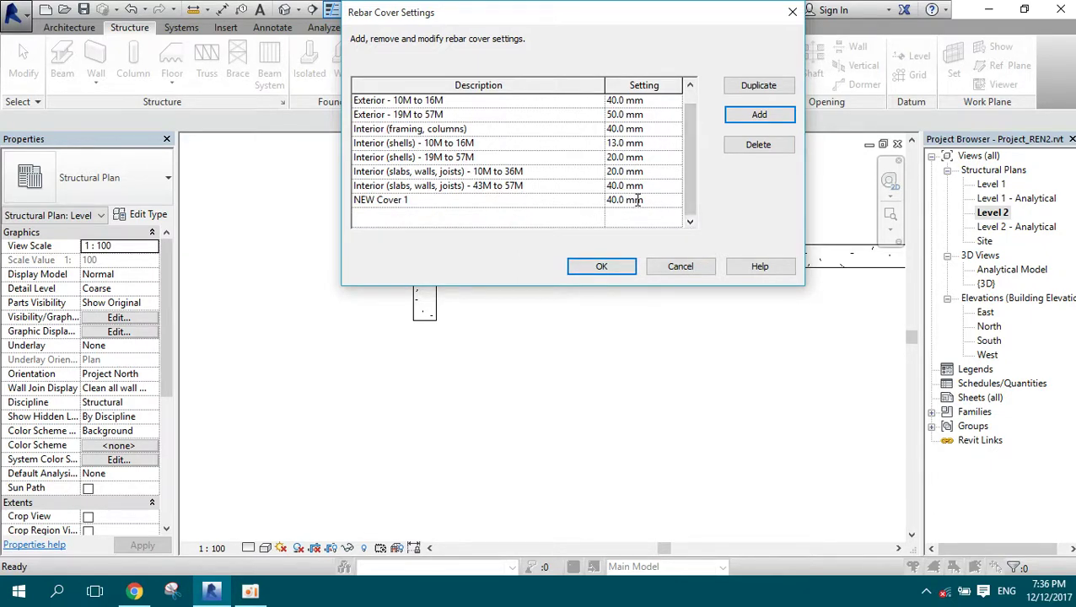
drag(652, 200, 566, 202)
click(422, 129)
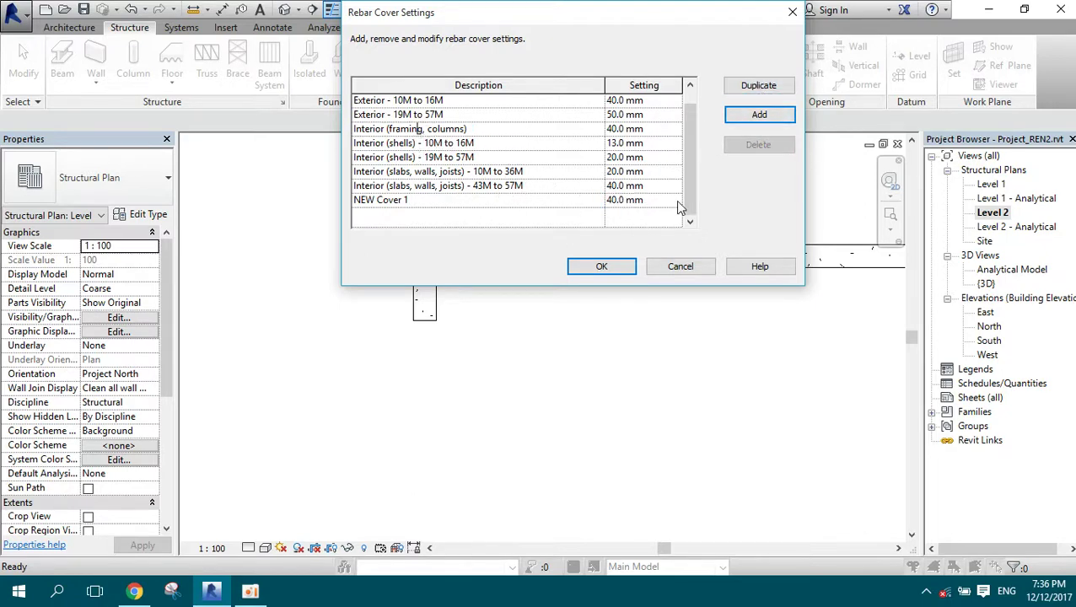
click(680, 267)
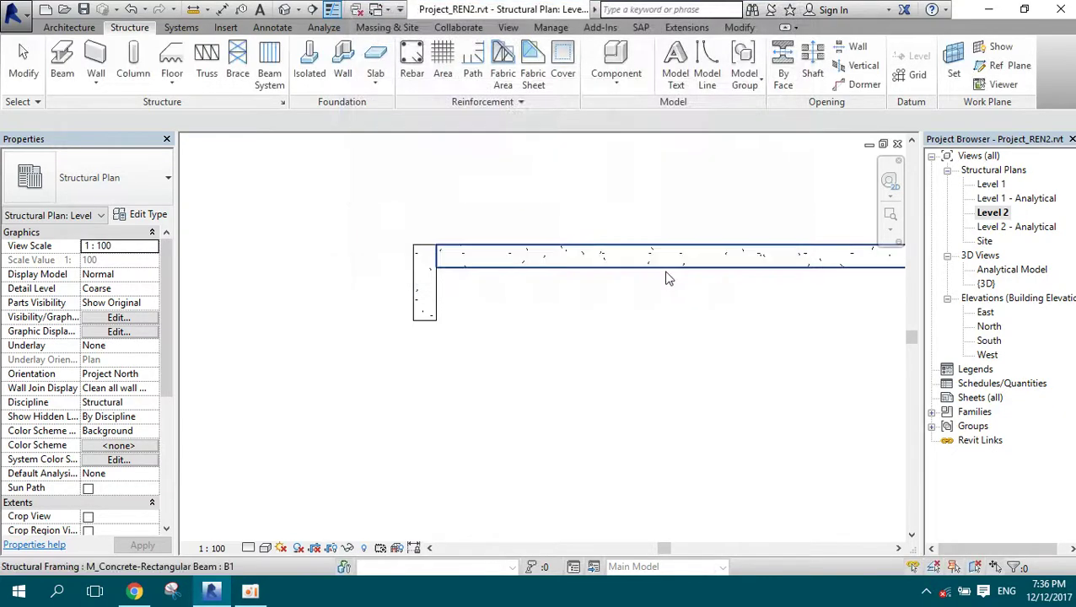
- Select the column and widen the Properties palette to read its parameters
click(437, 254)
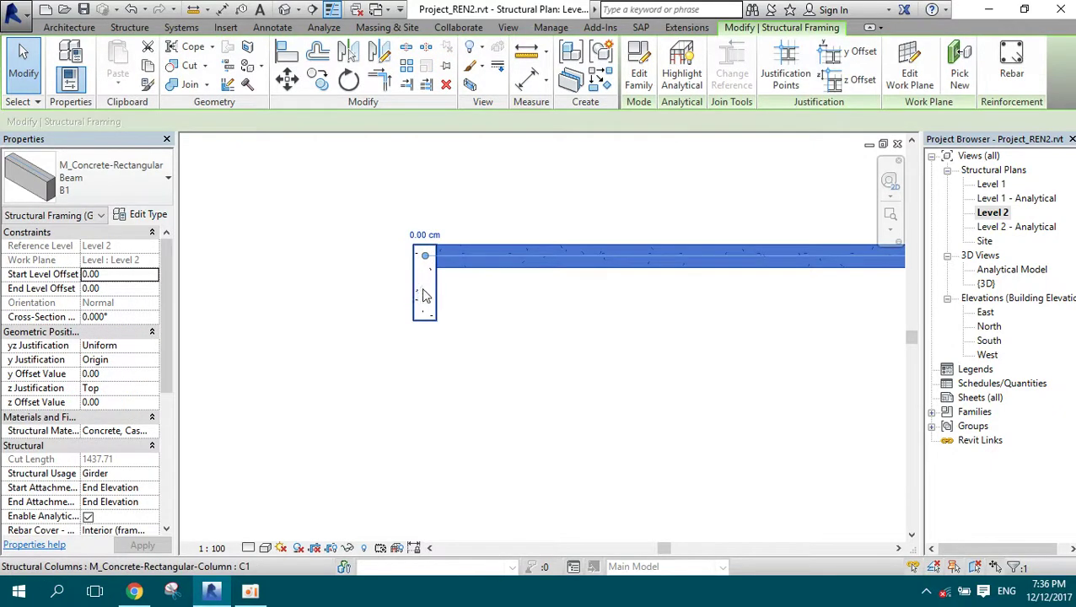
click(431, 298)
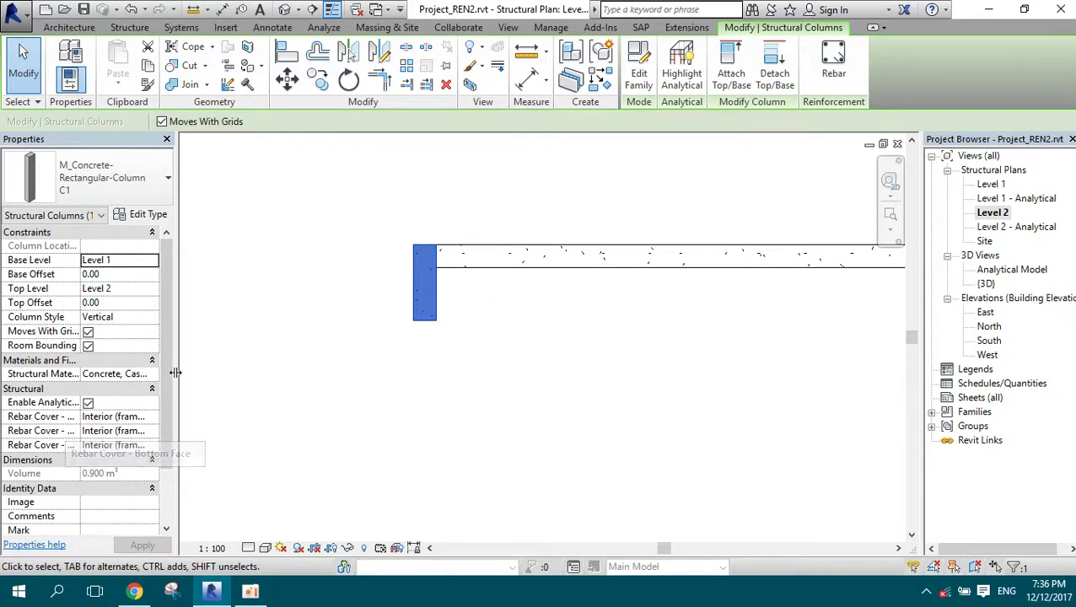
drag(177, 382, 306, 388)
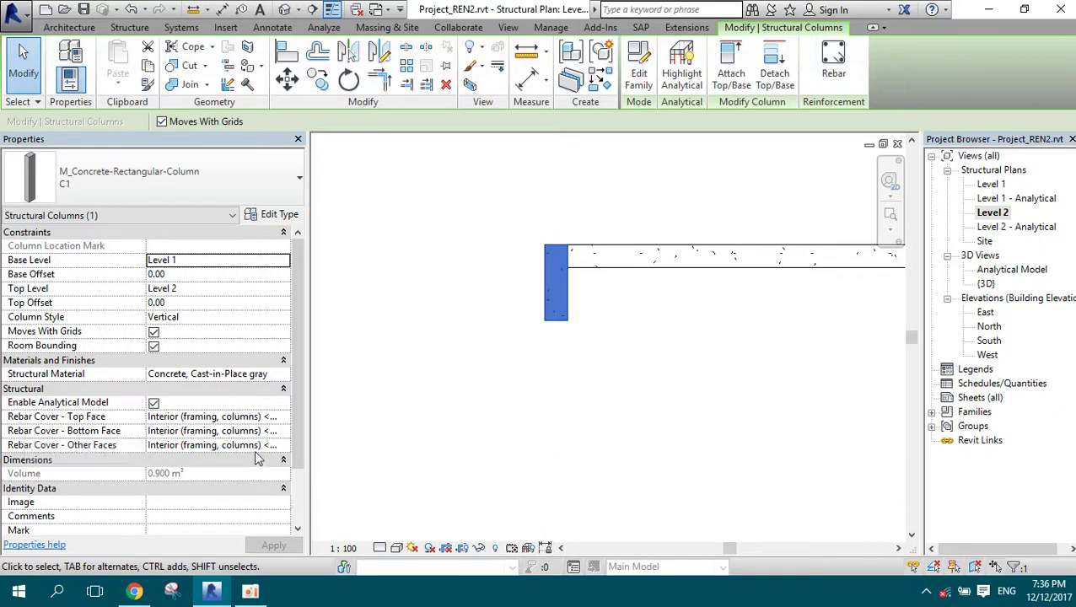
drag(307, 434, 430, 445)
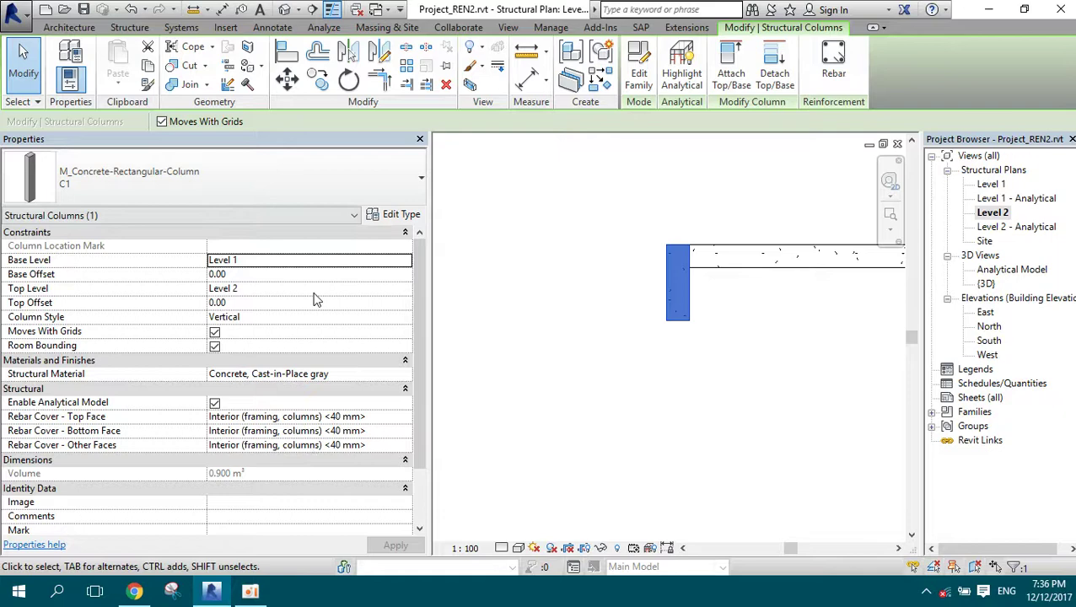
- Review Rebar Cover Settings without changes, then narrow the palette again
click(130, 28)
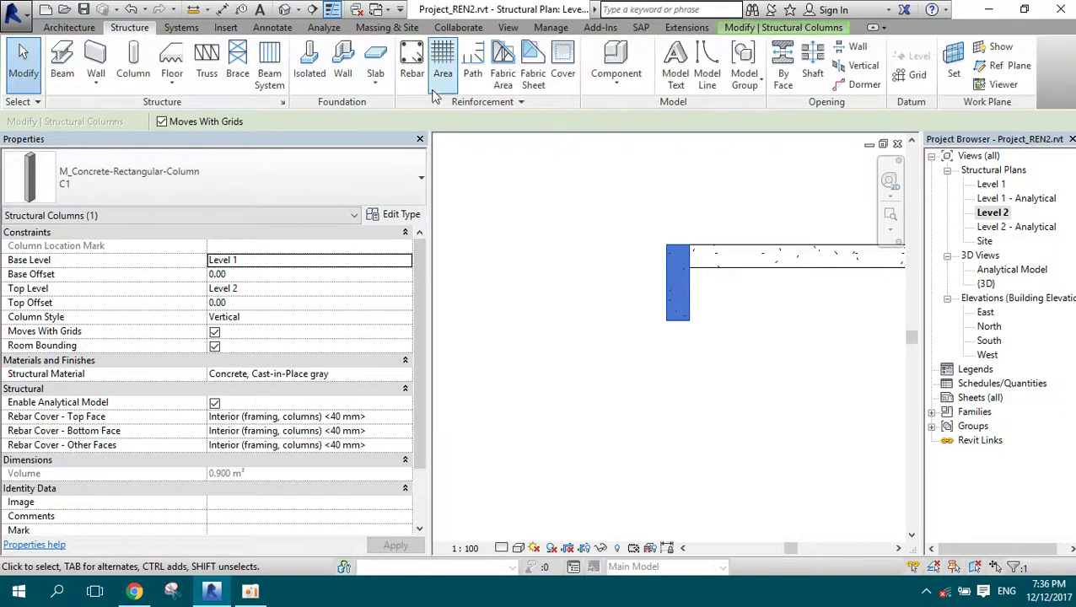
click(455, 108)
click(506, 121)
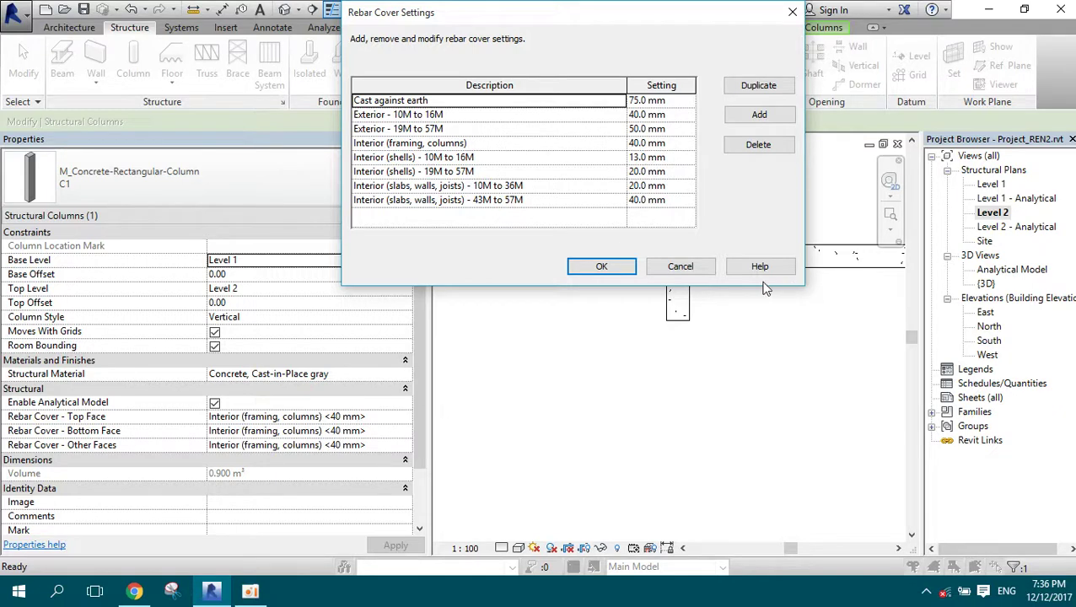
click(685, 265)
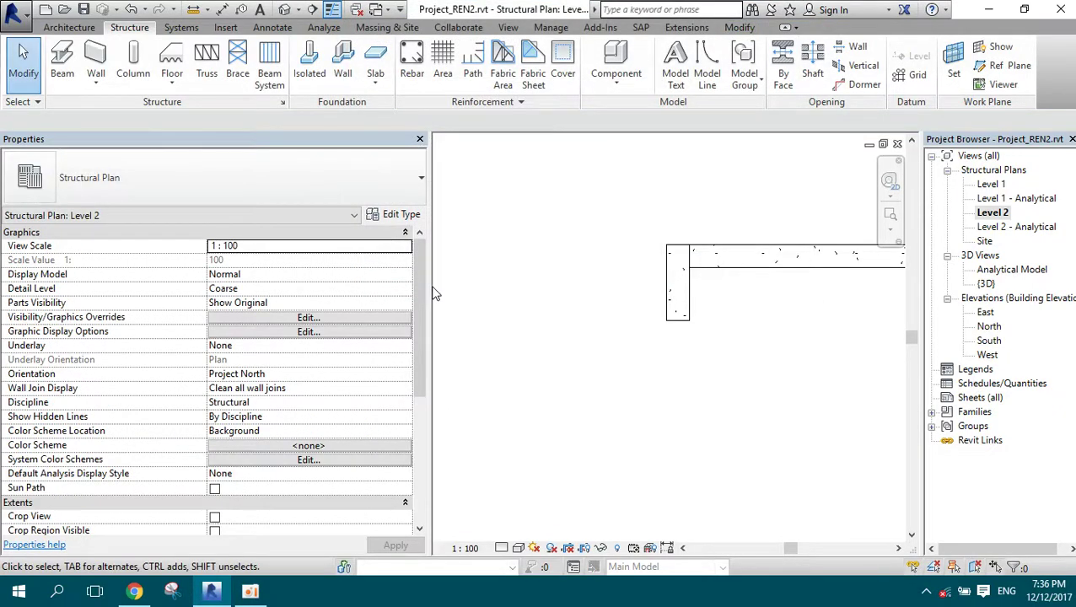
drag(430, 287, 204, 300)
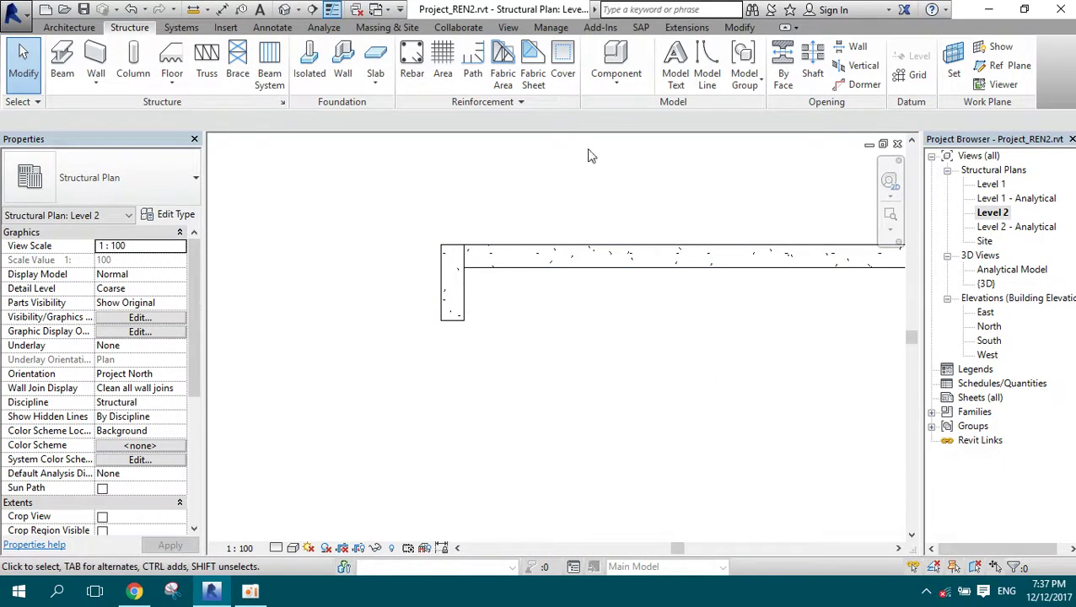
- Start the rebar Cover tool in element-pick mode and review the cover settings
click(496, 99)
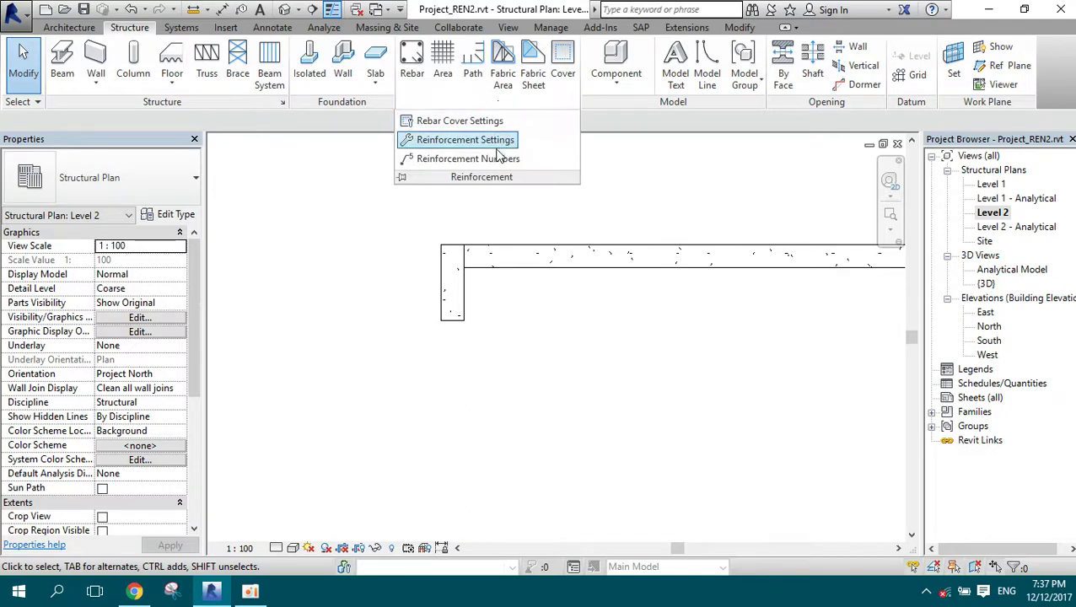
click(567, 67)
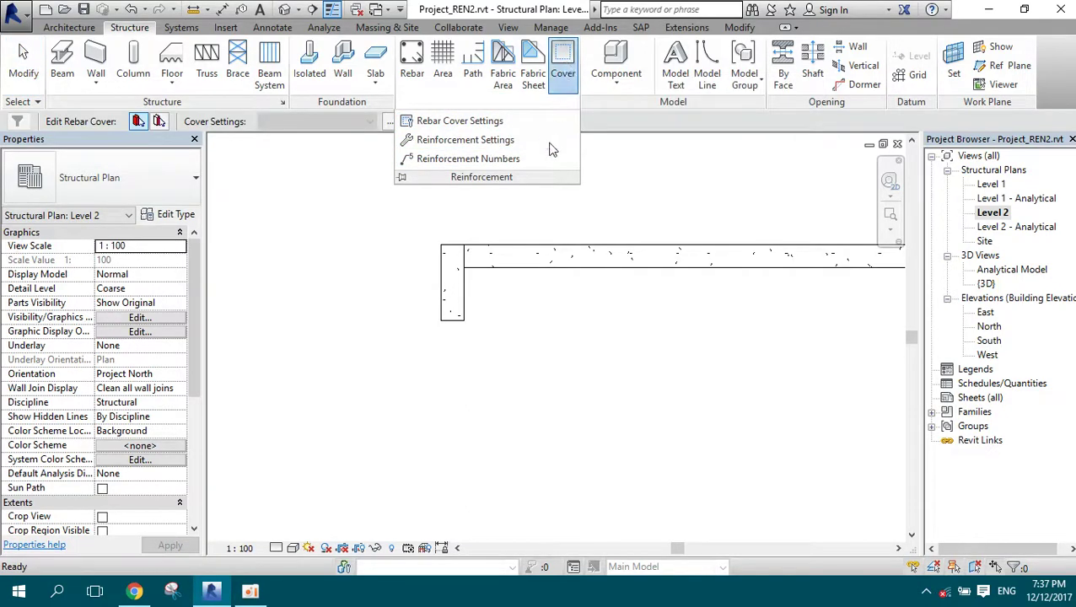
click(140, 124)
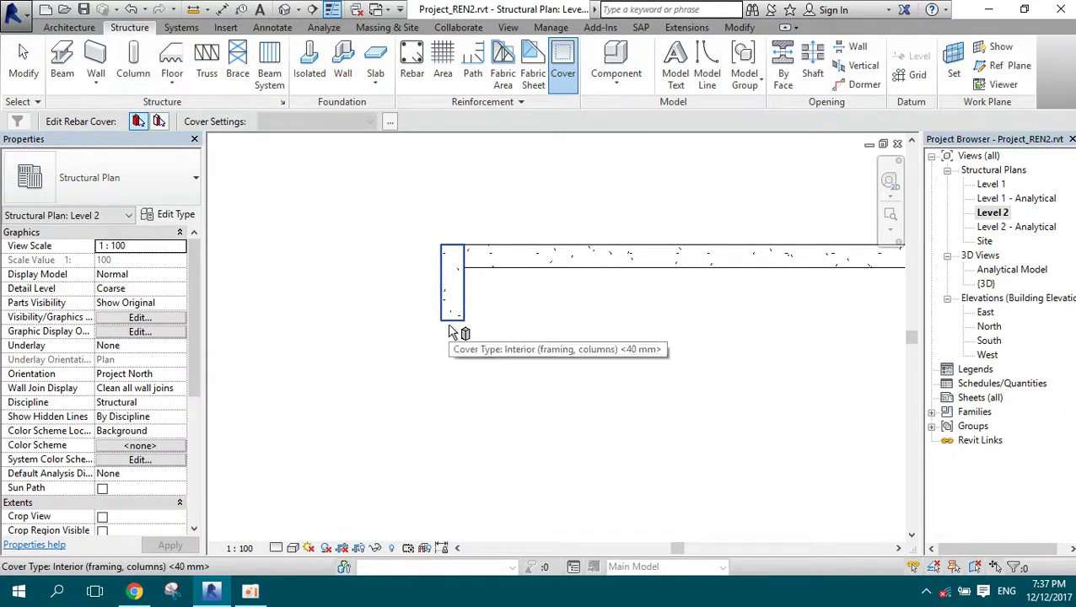
click(390, 122)
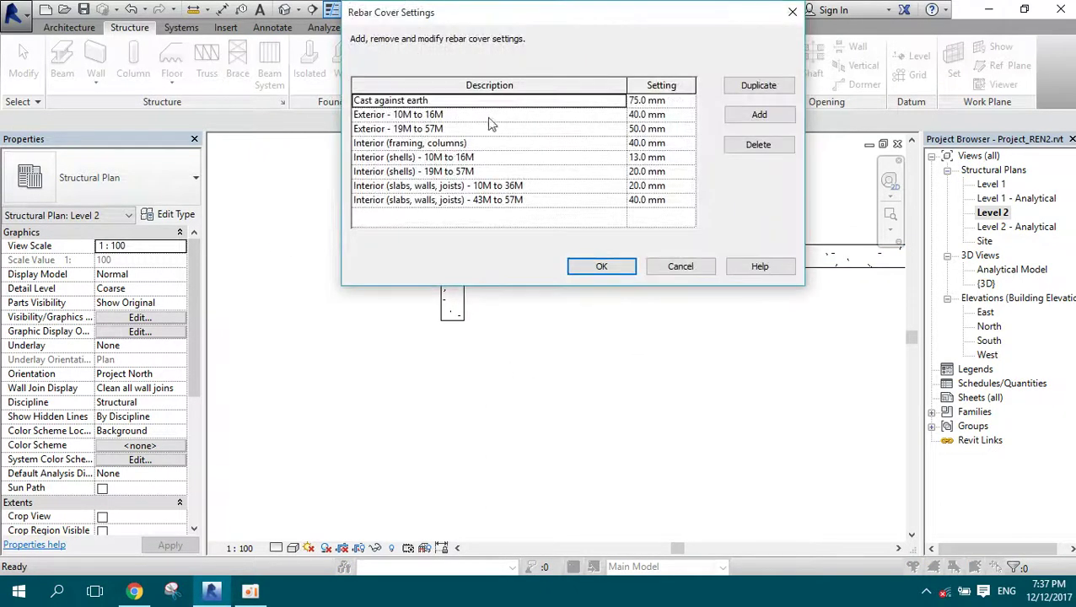
click(435, 115)
click(582, 265)
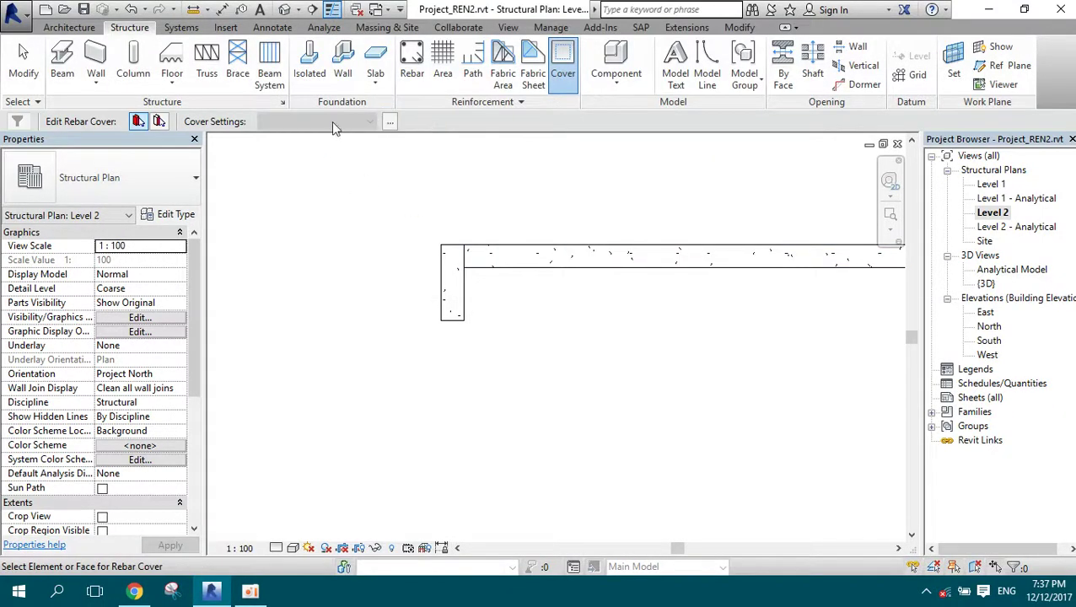
- Give the column Interior (shells) 19M to 57M cover, then revert to Interior (framing, columns)
click(463, 291)
click(462, 291)
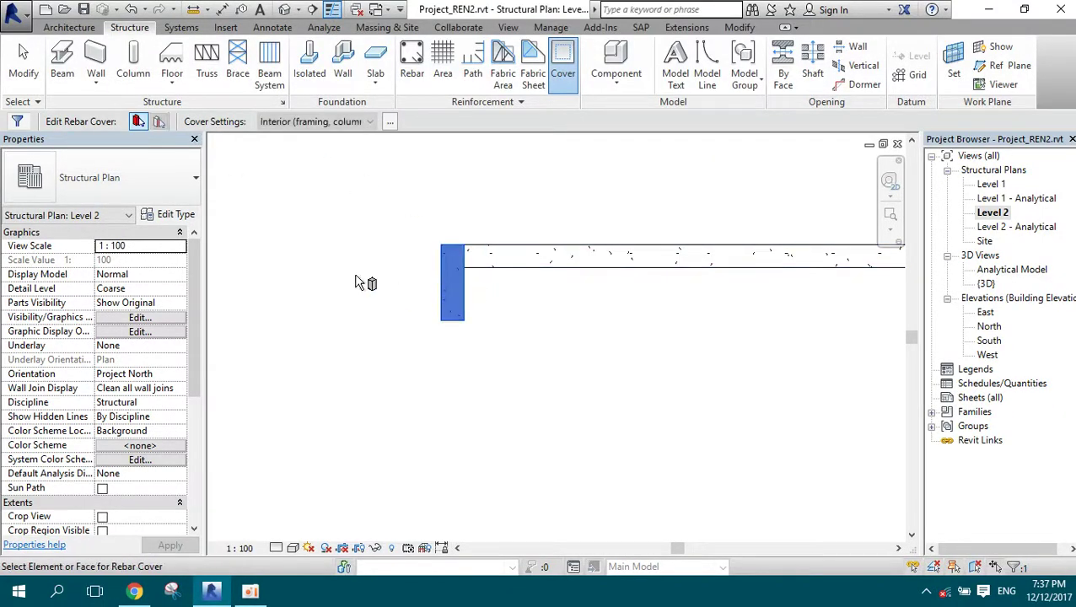
click(355, 126)
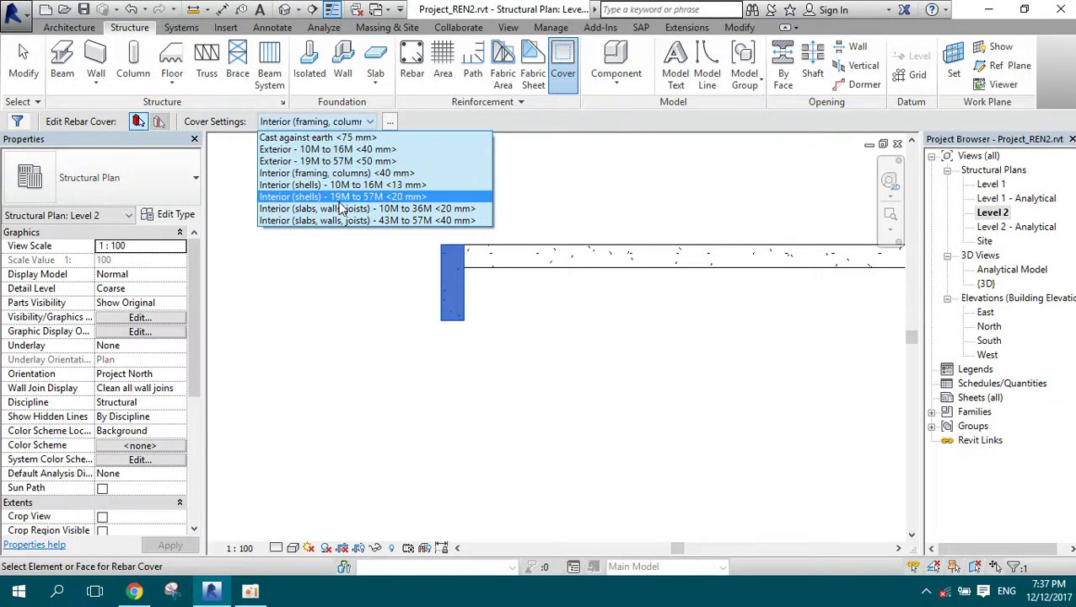
click(317, 198)
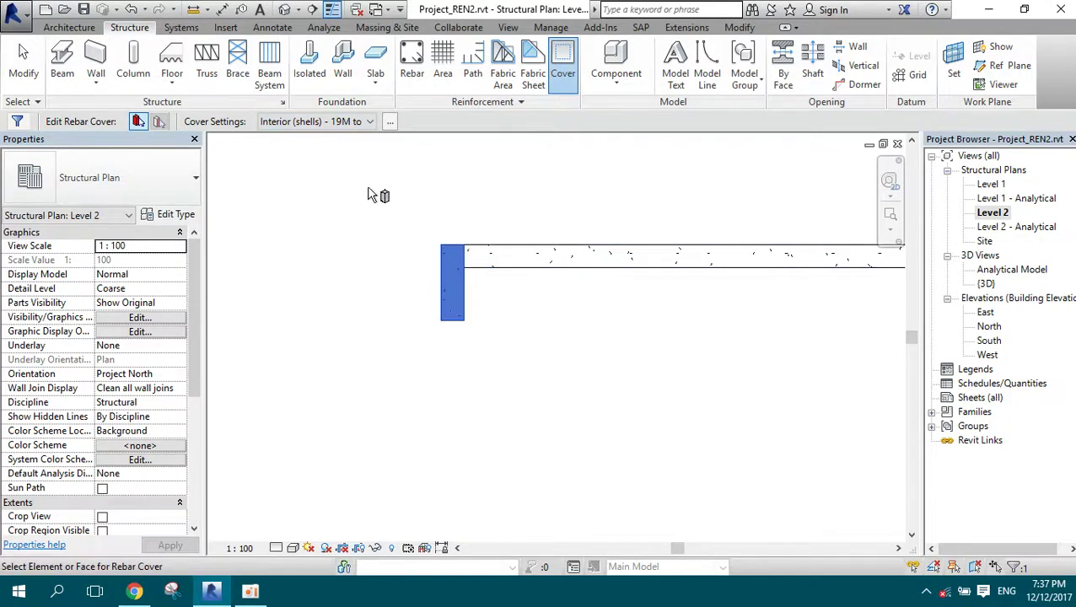
click(359, 124)
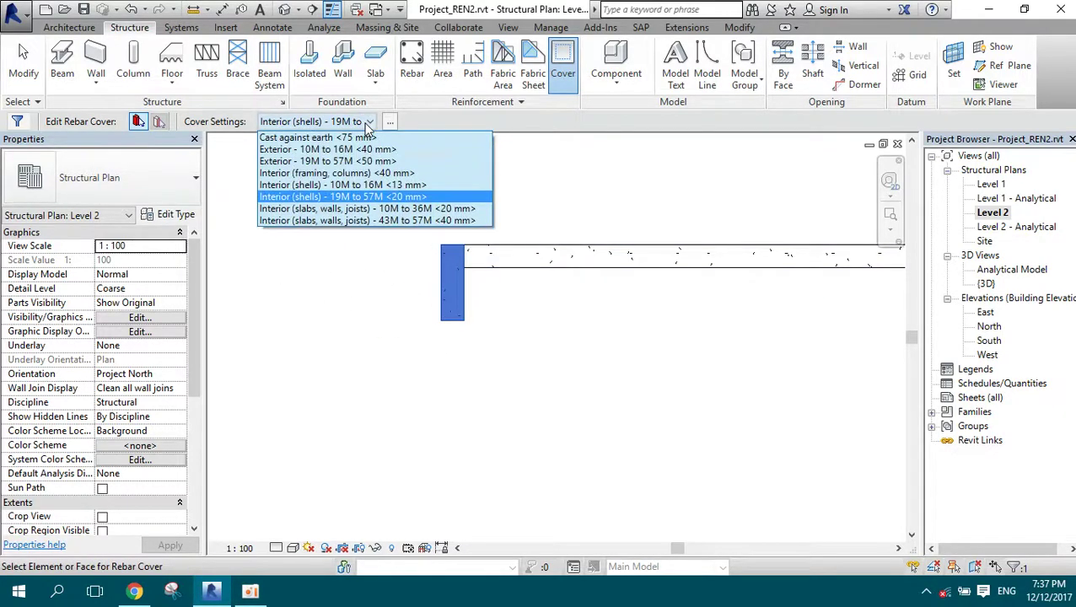
click(407, 179)
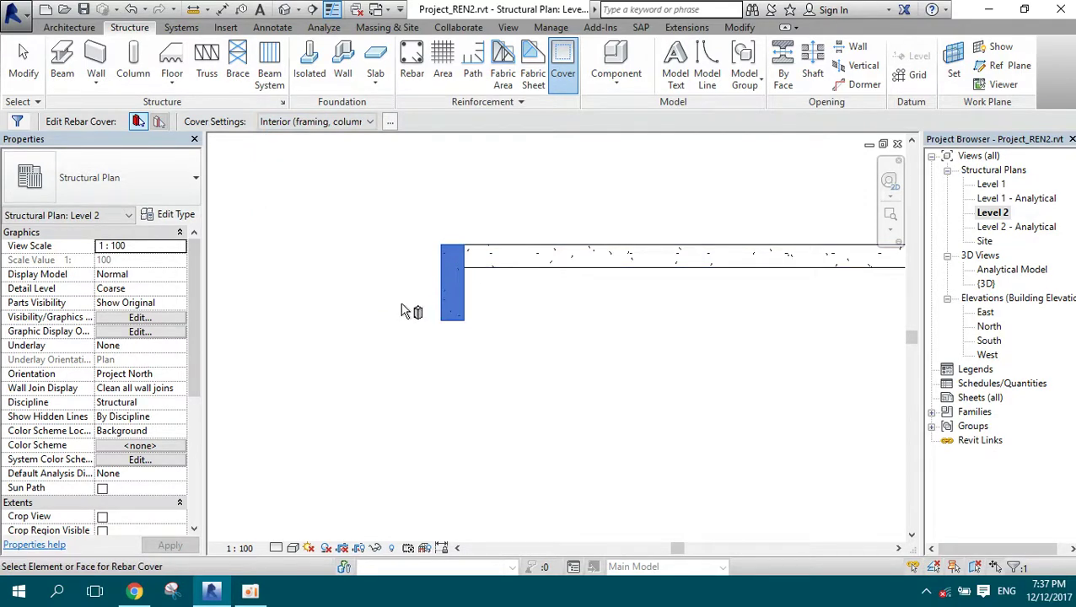
click(456, 257)
key(Escape)
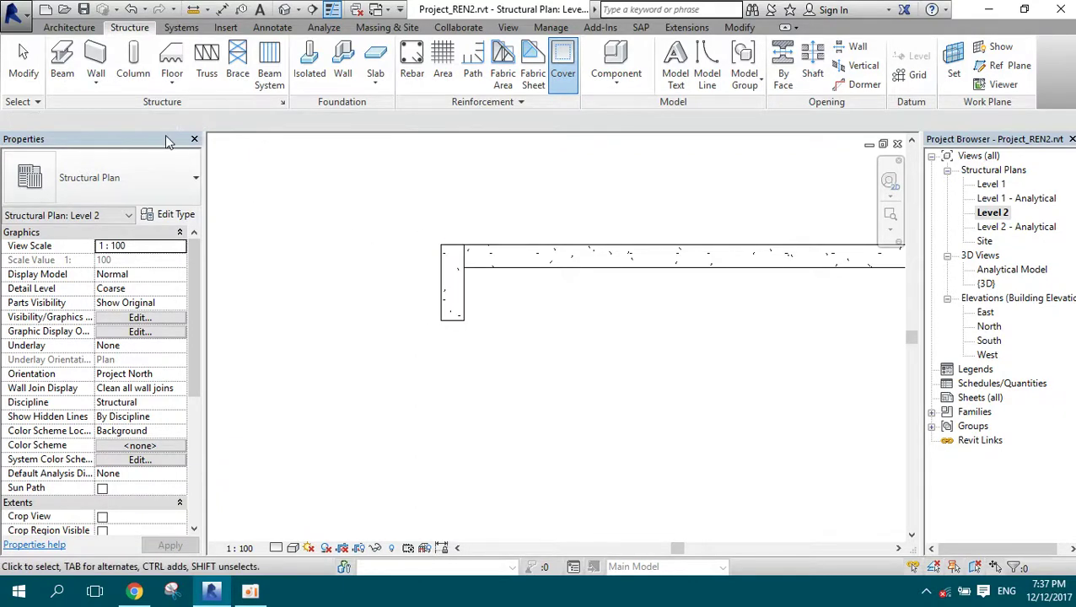
click(562, 67)
click(160, 122)
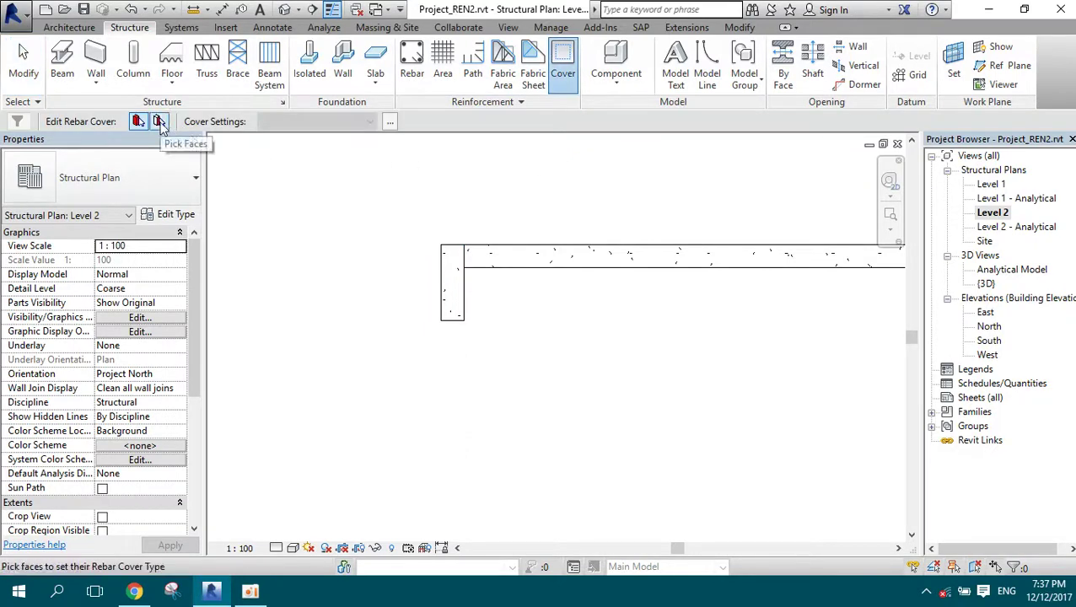
click(138, 122)
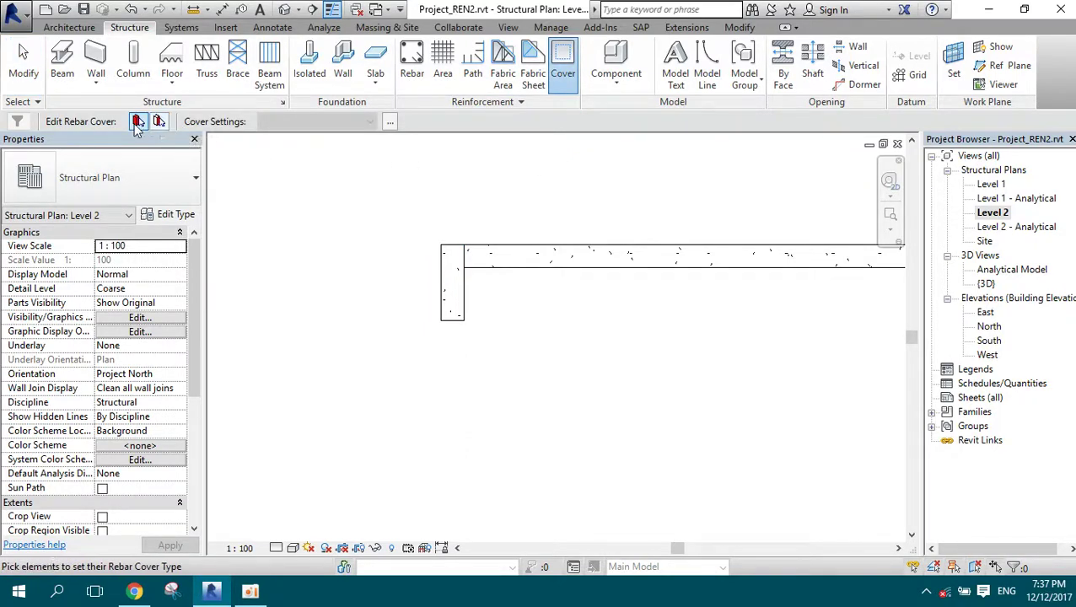
click(161, 123)
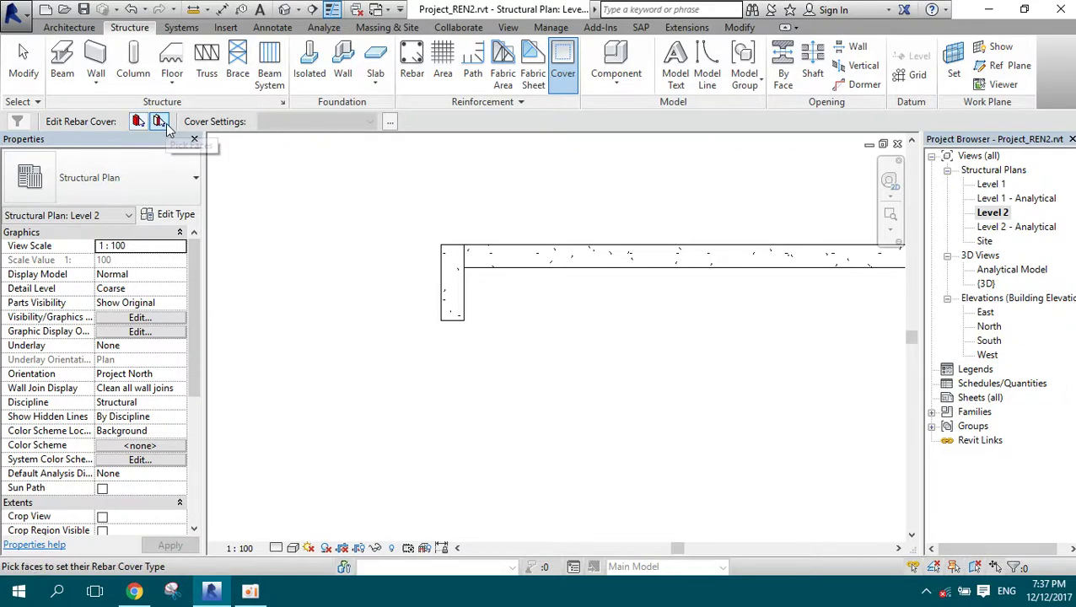
click(447, 297)
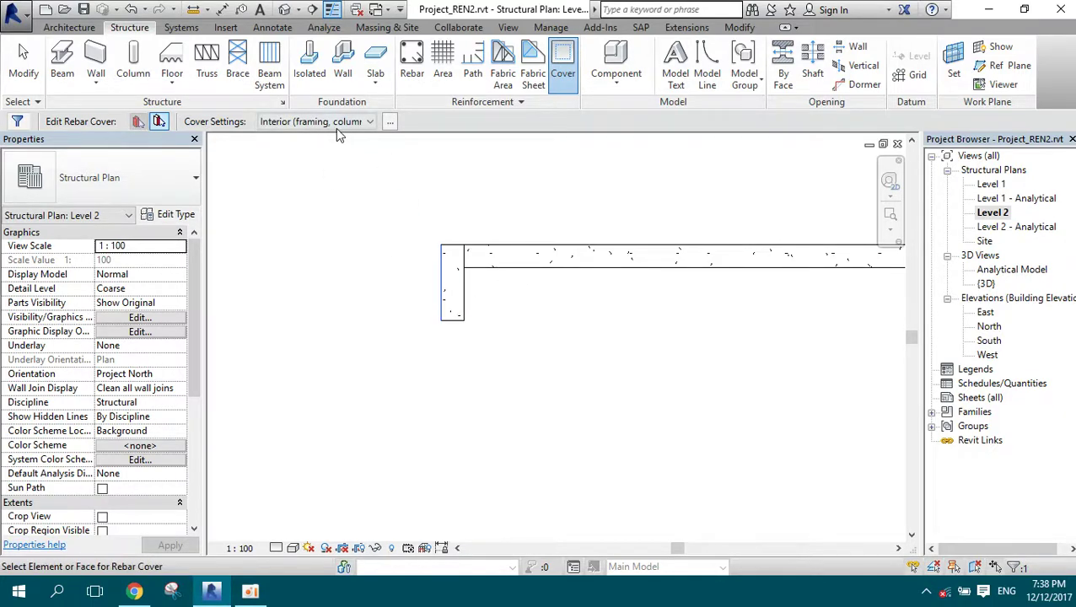
click(293, 124)
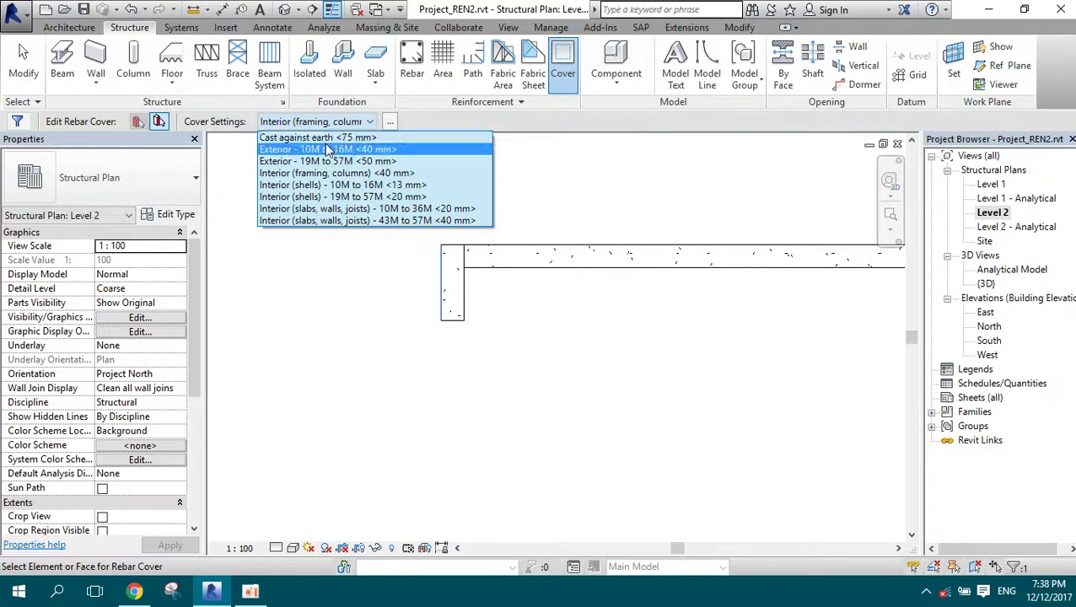
click(527, 238)
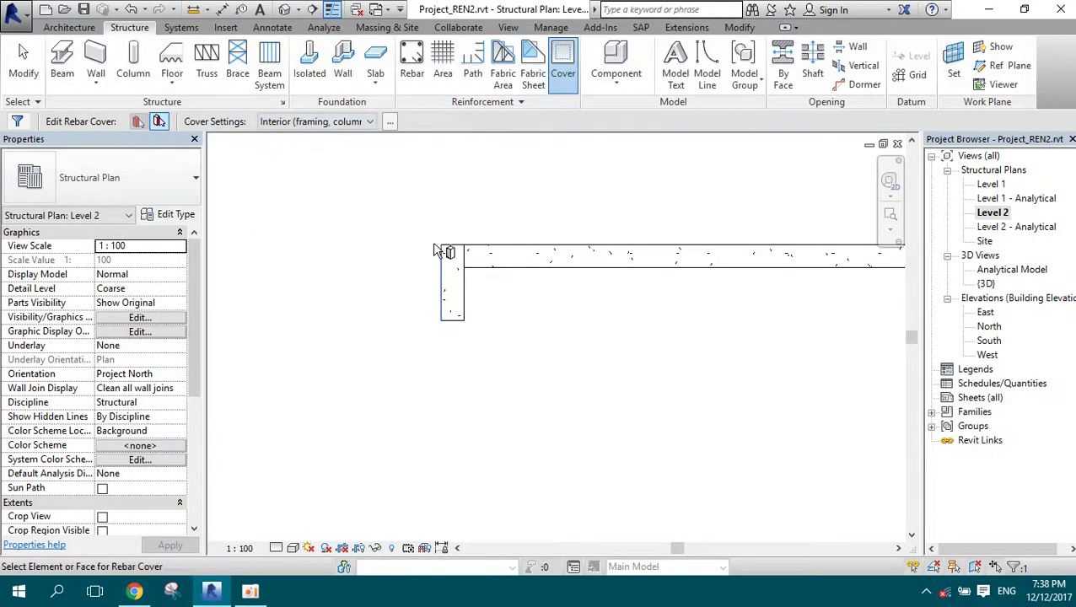
key(Escape)
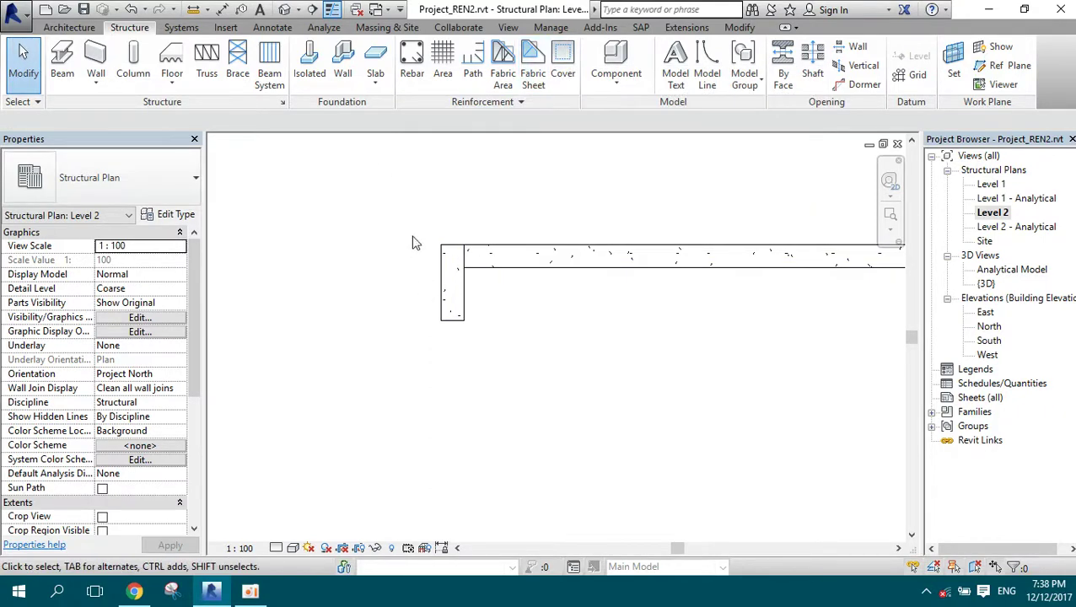
scroll(490, 275, up, 1)
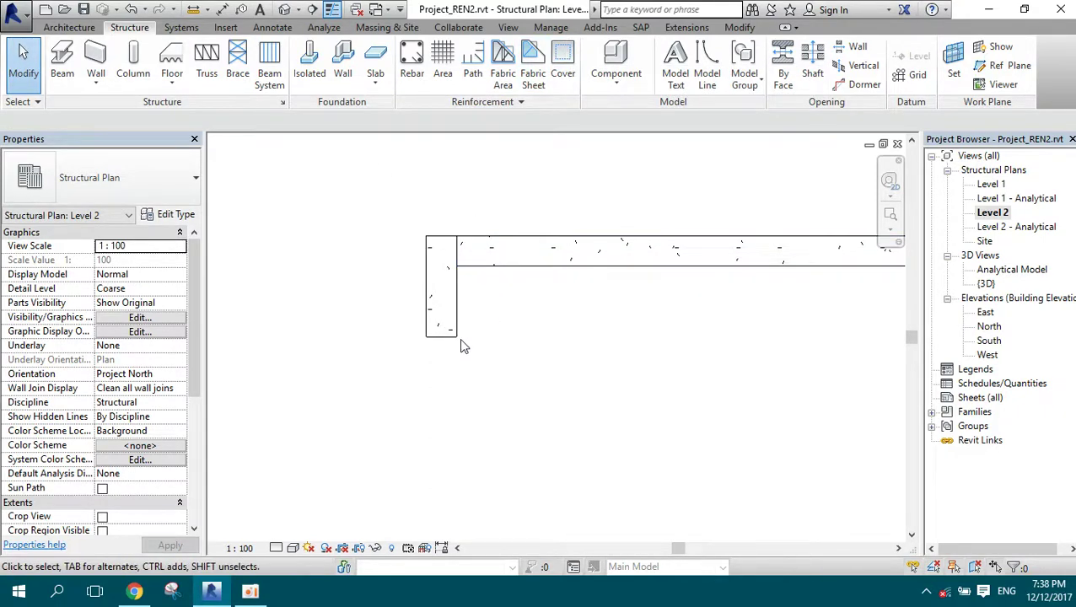
click(412, 63)
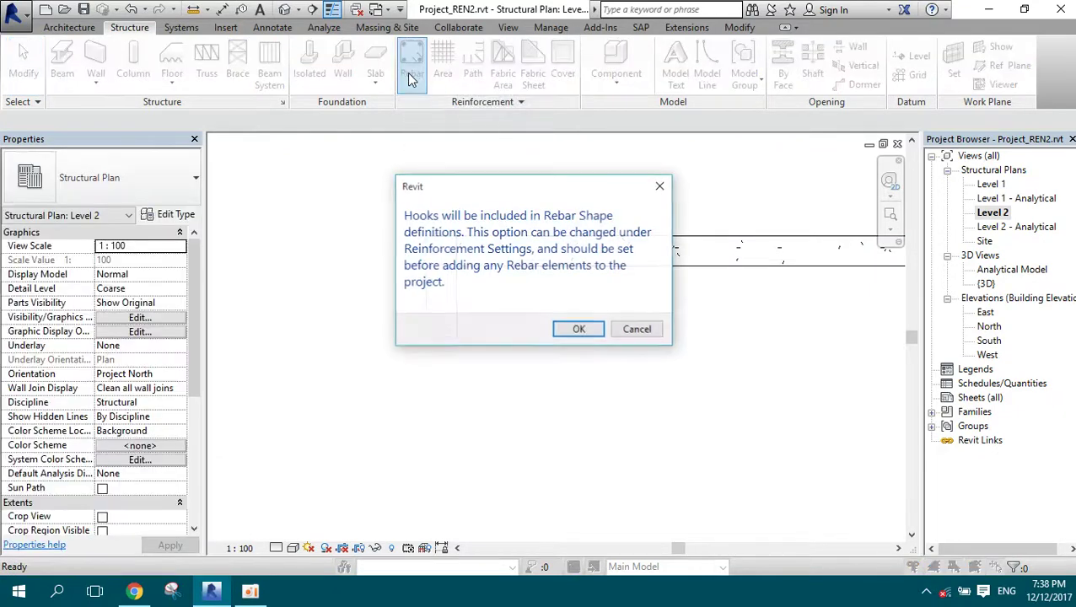
click(577, 330)
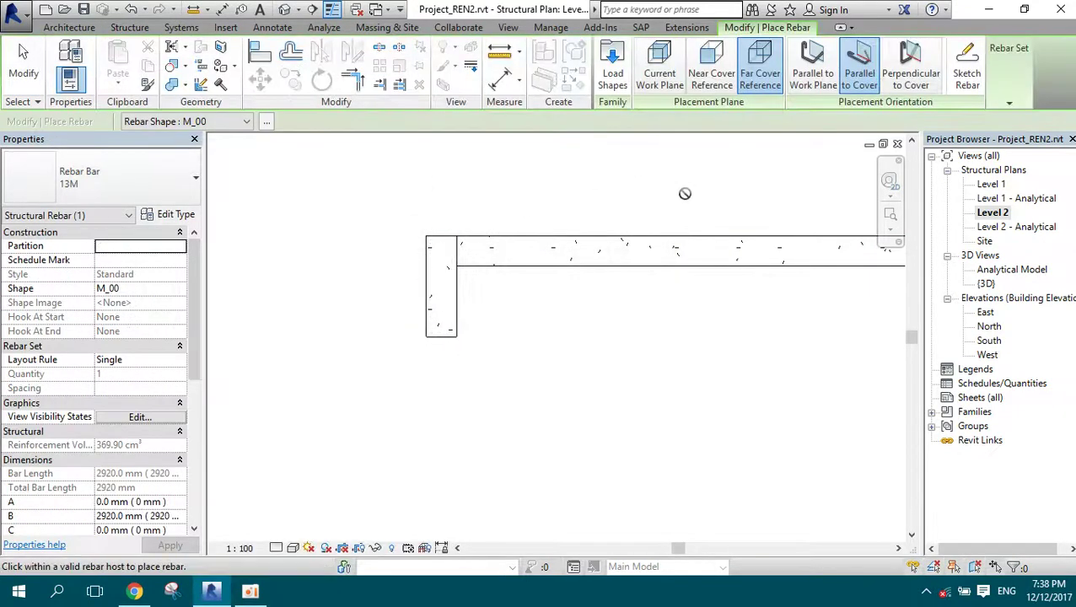
scroll(444, 302, up, 2)
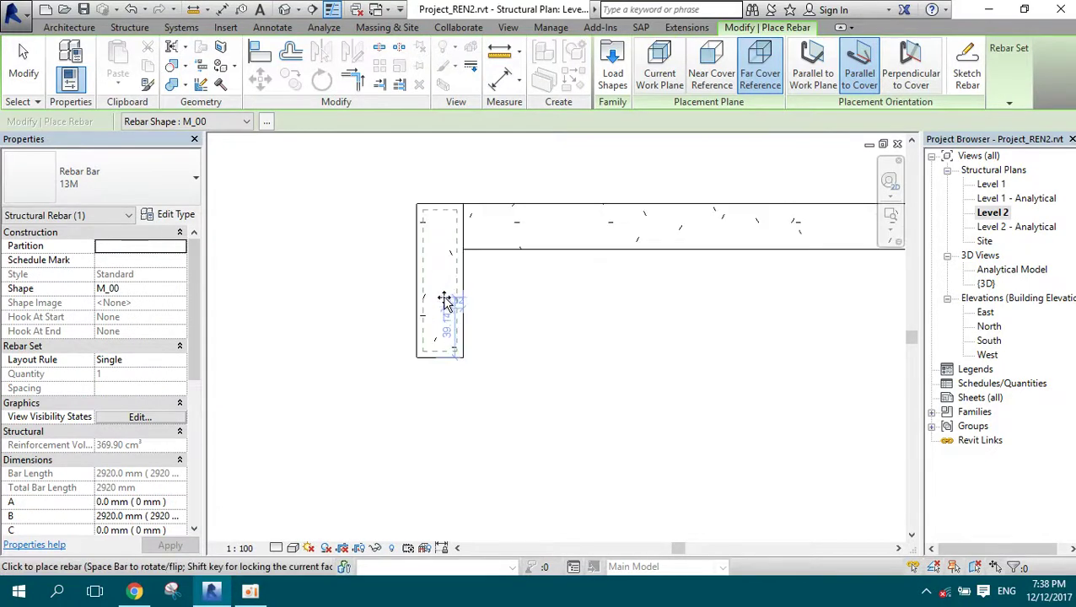
scroll(445, 302, up, 1)
scroll(444, 302, up, 1)
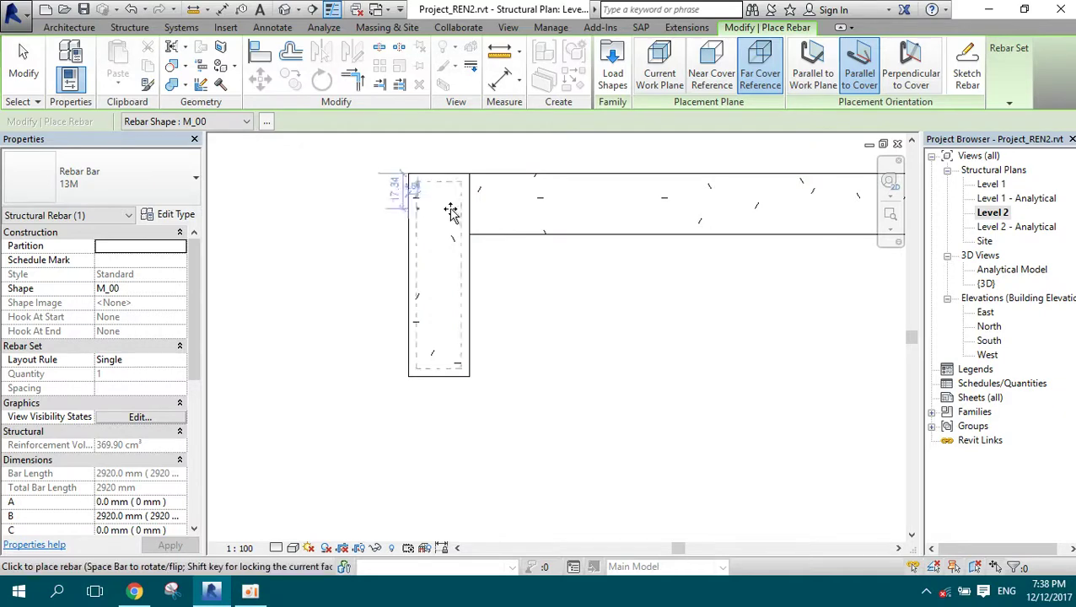
scroll(510, 211, up, 3)
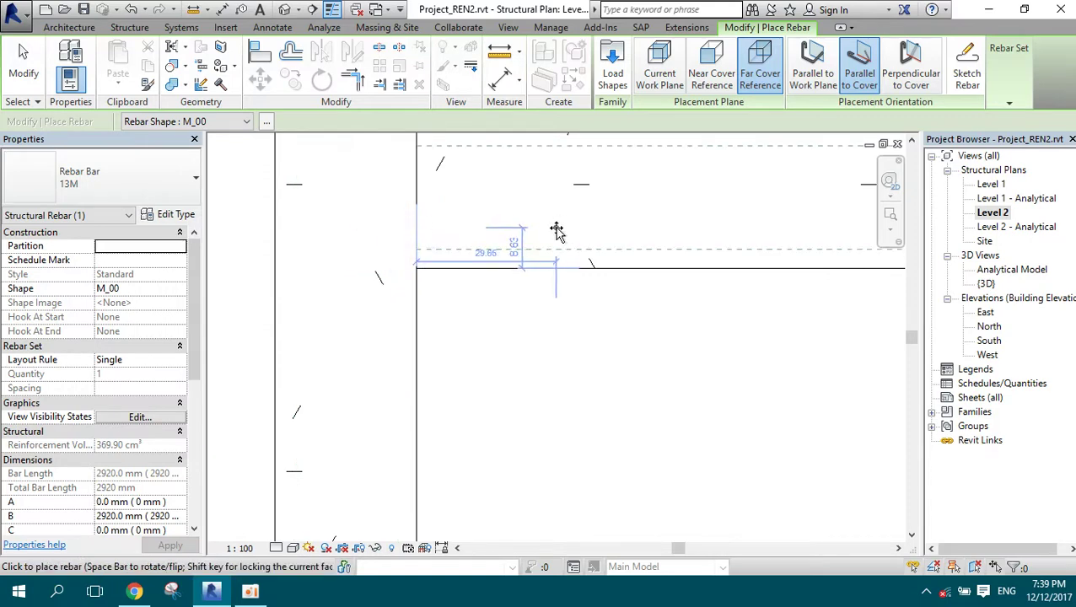
scroll(505, 229, down, 2)
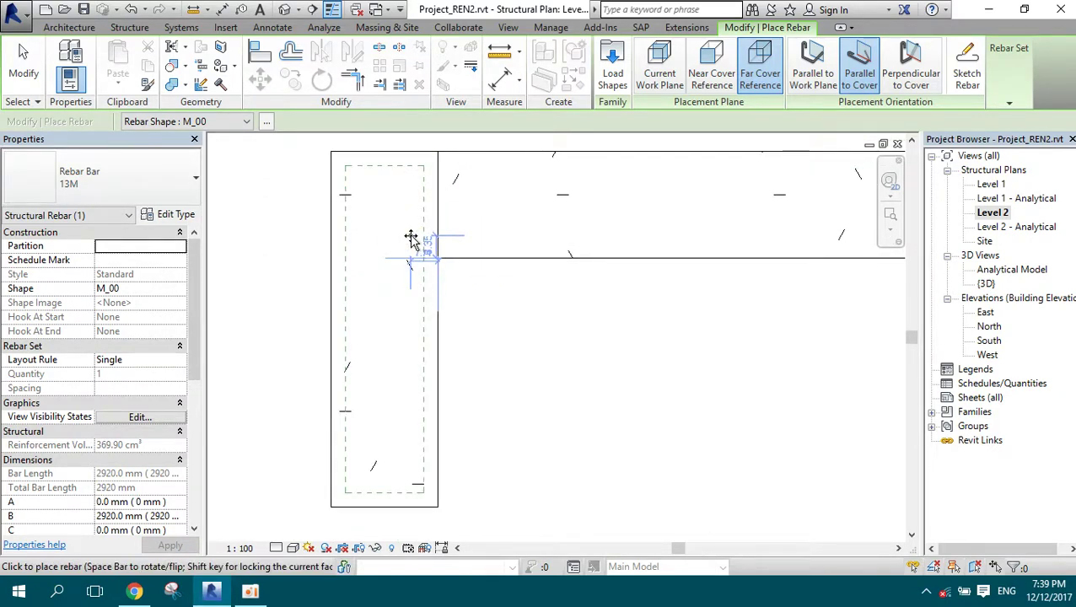
scroll(360, 235, down, 2)
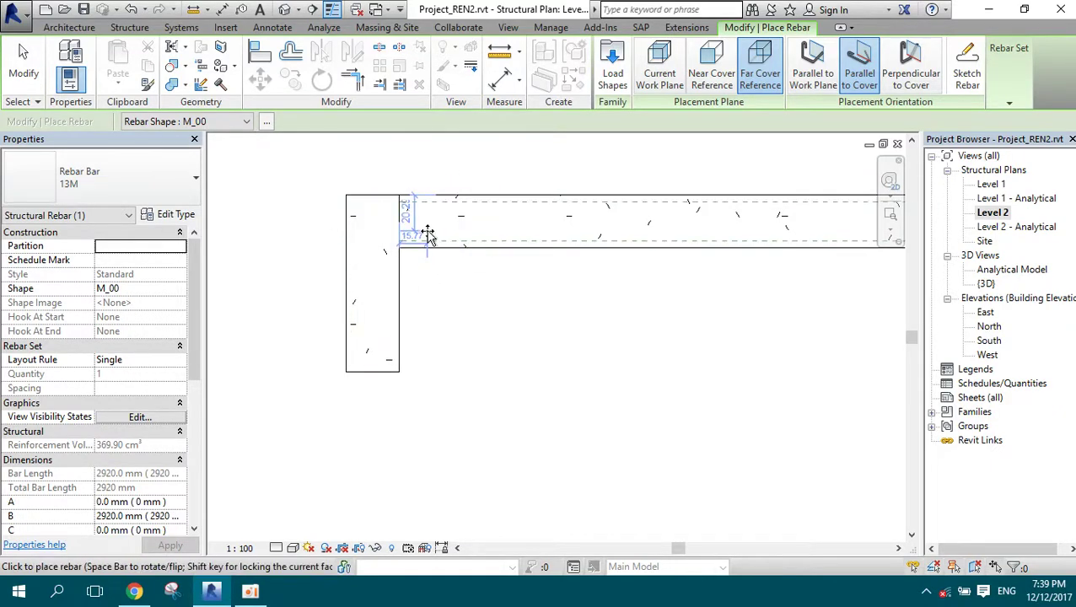
click(420, 252)
key(Escape)
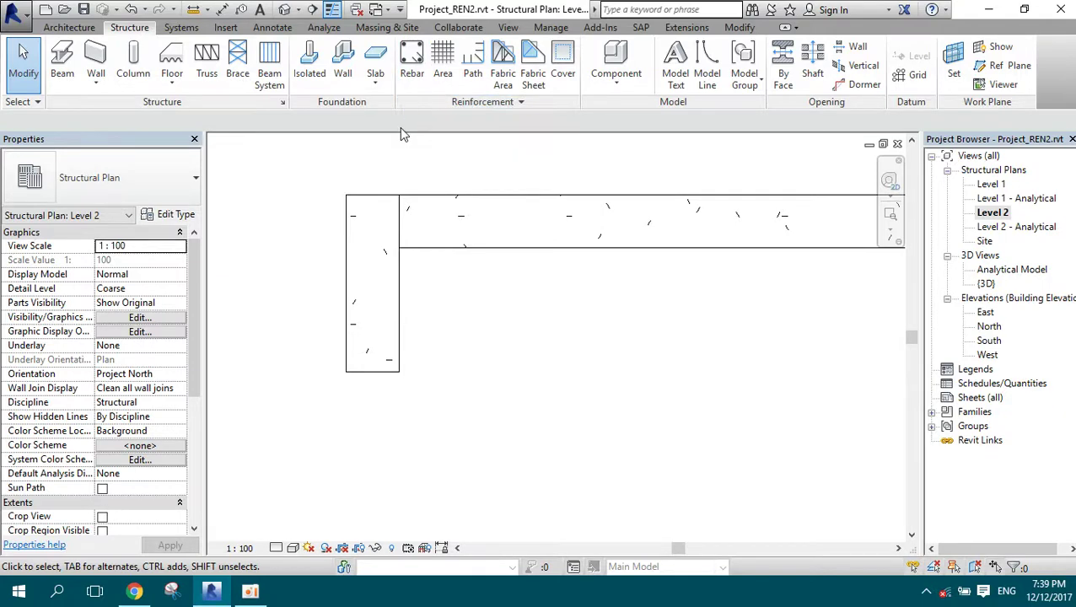
click(366, 203)
- Place a test rebar in the column, then delete it and the leftover end-on bar
click(833, 61)
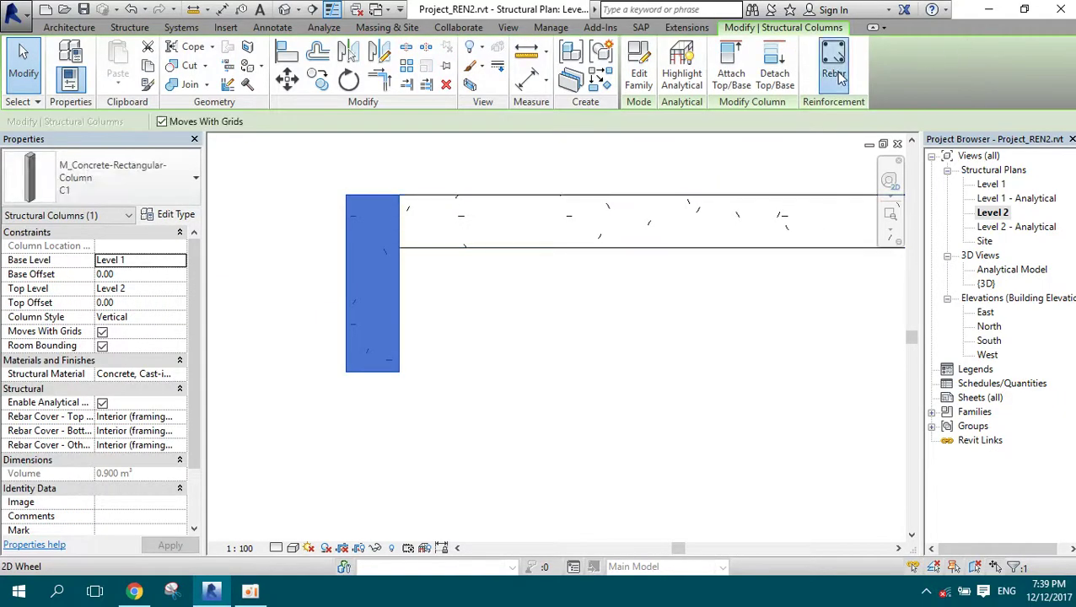
click(558, 331)
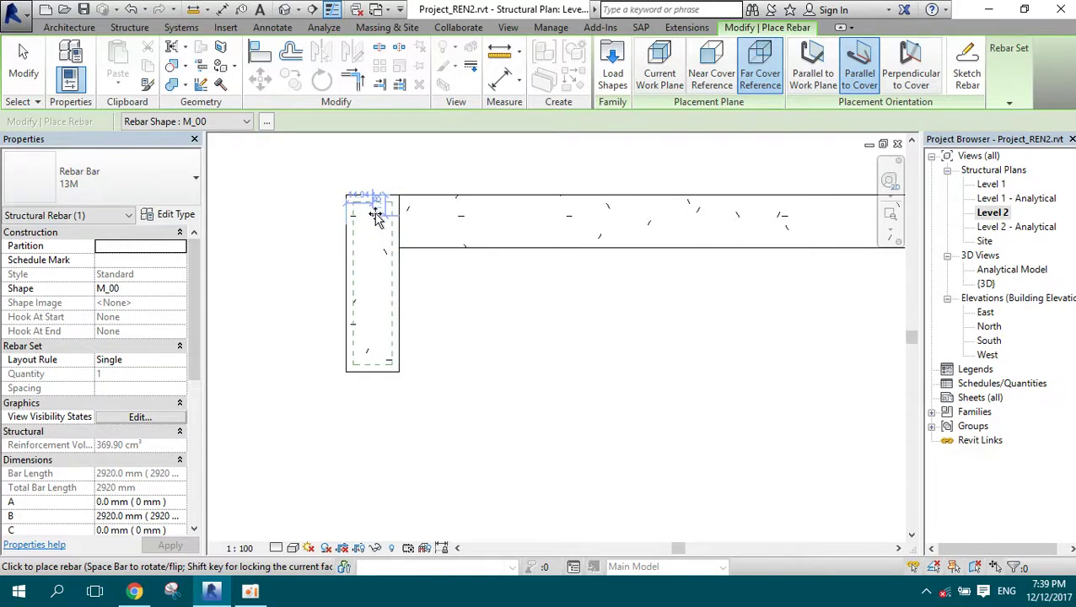
scroll(371, 200, up, 3)
scroll(379, 215, up, 3)
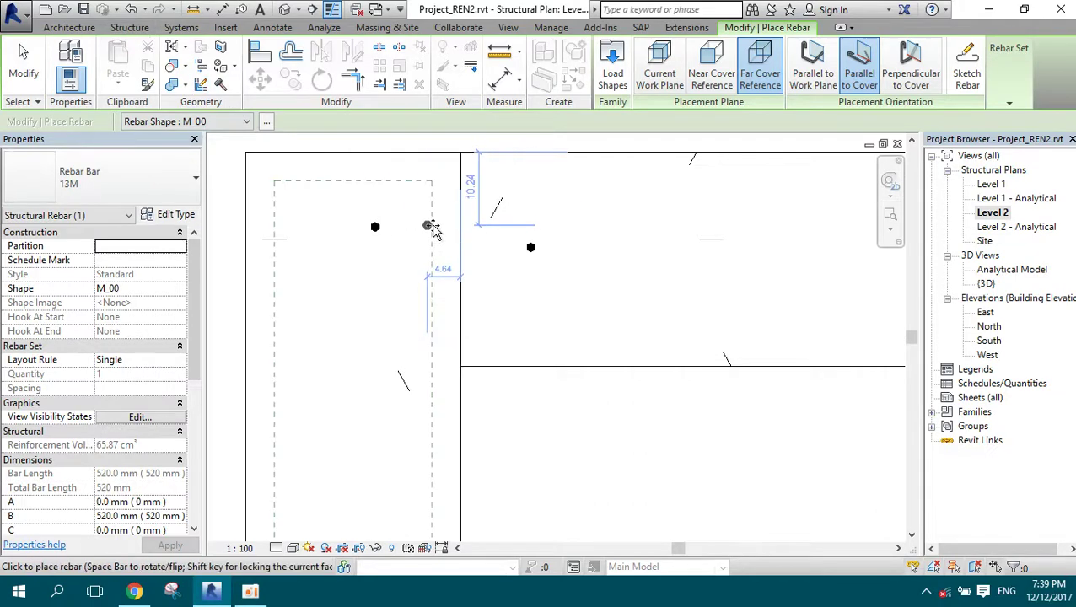
click(1029, 67)
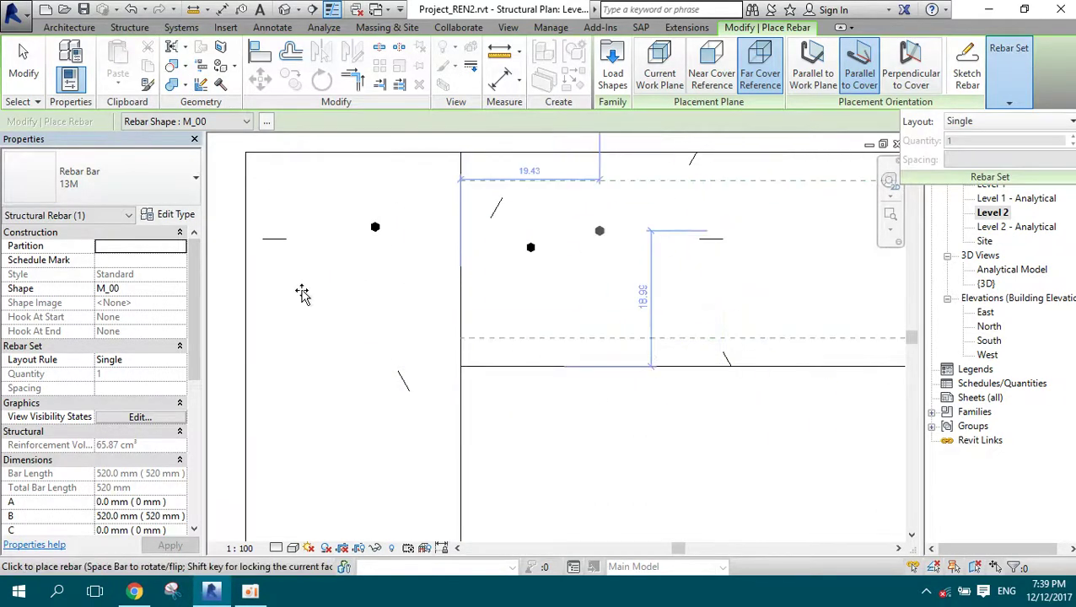
click(376, 228)
key(Escape)
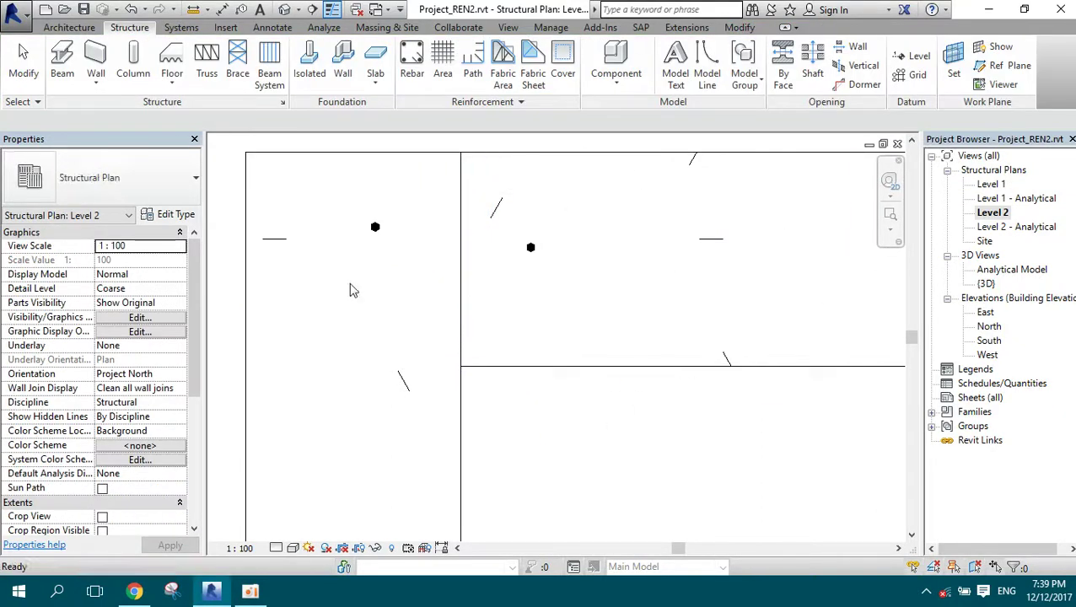
click(418, 198)
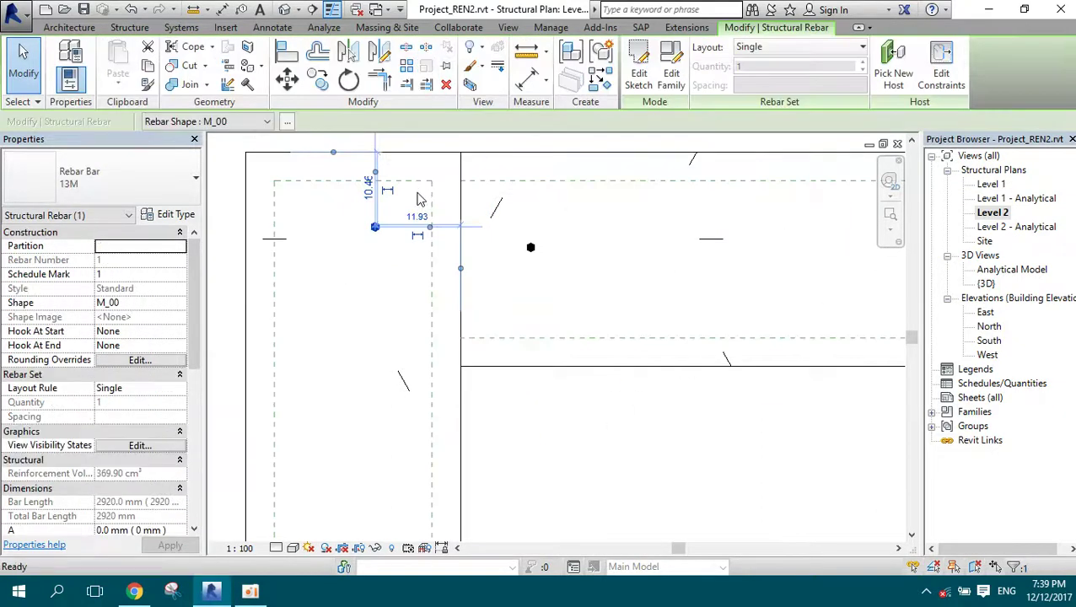
key(Delete)
click(530, 248)
key(Delete)
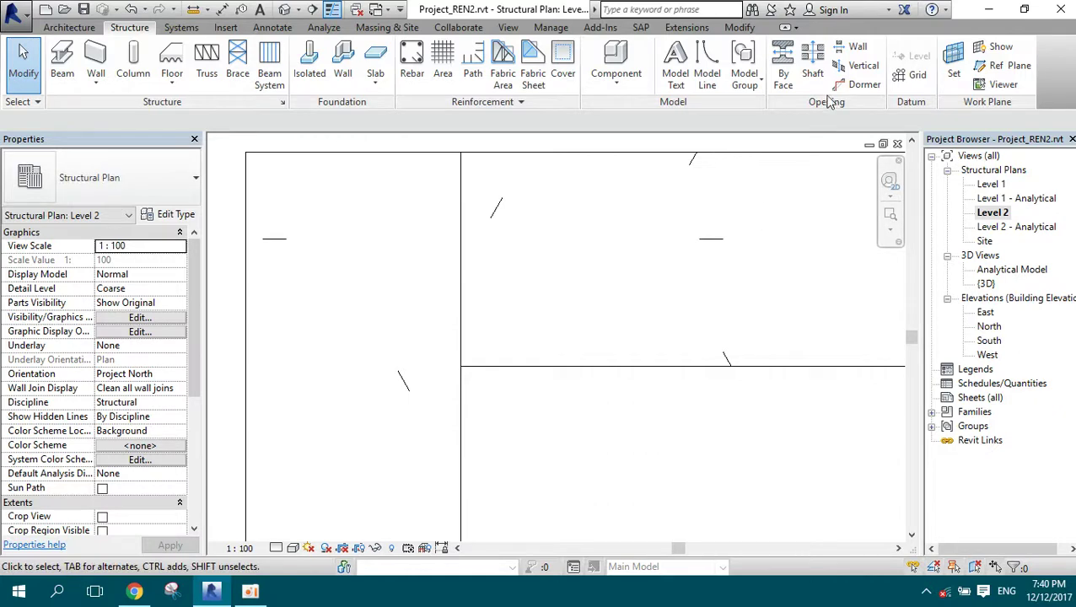
click(466, 194)
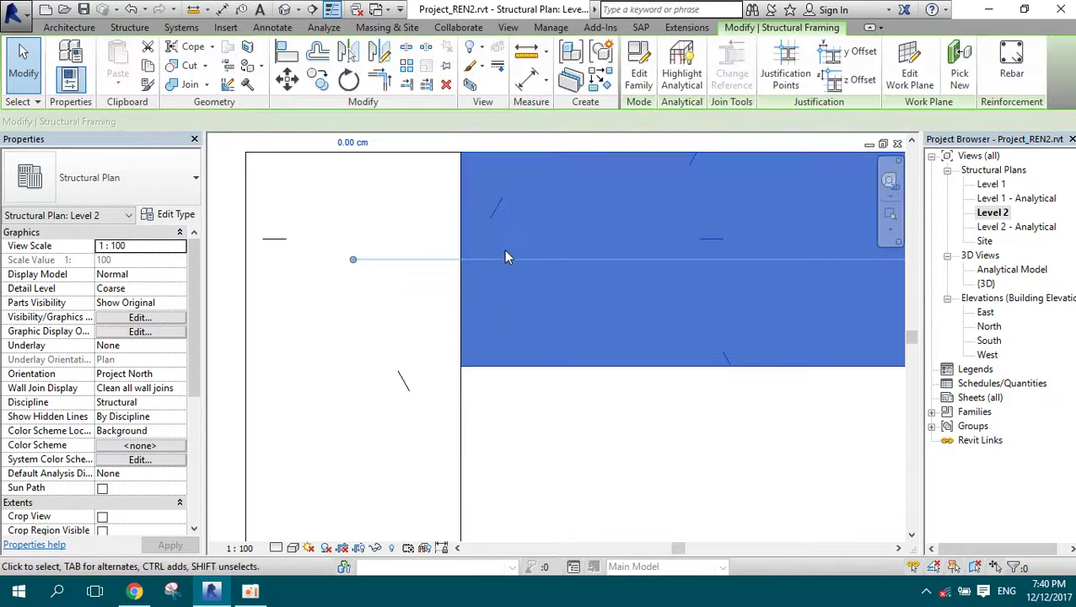
scroll(464, 274, down, 2)
scroll(494, 299, down, 2)
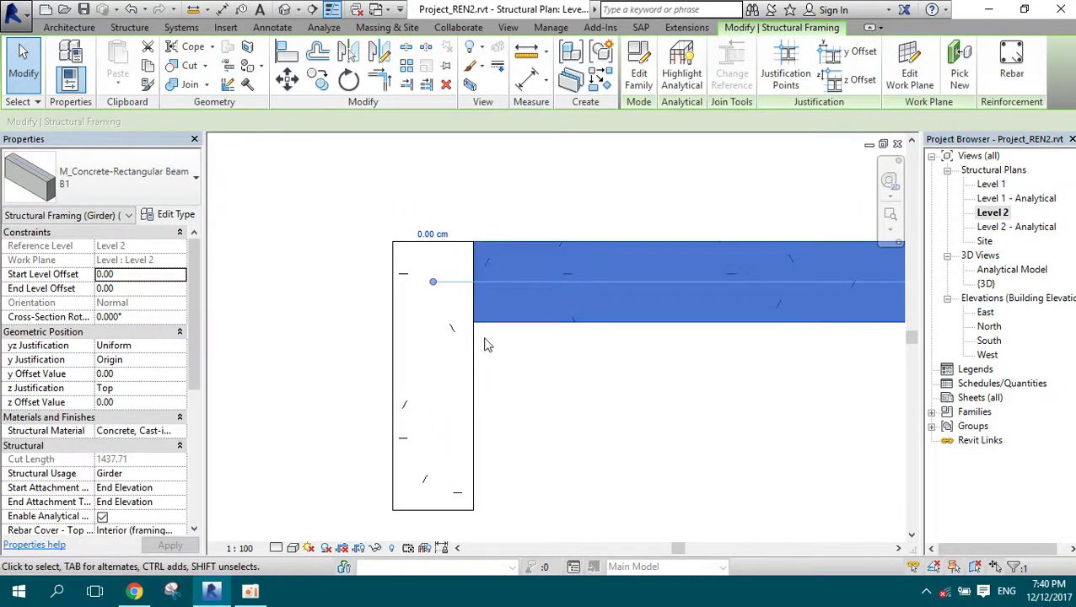
click(558, 423)
- Draw a section line vertically through the column, ending below it
scroll(507, 238, down, 1)
scroll(507, 239, down, 1)
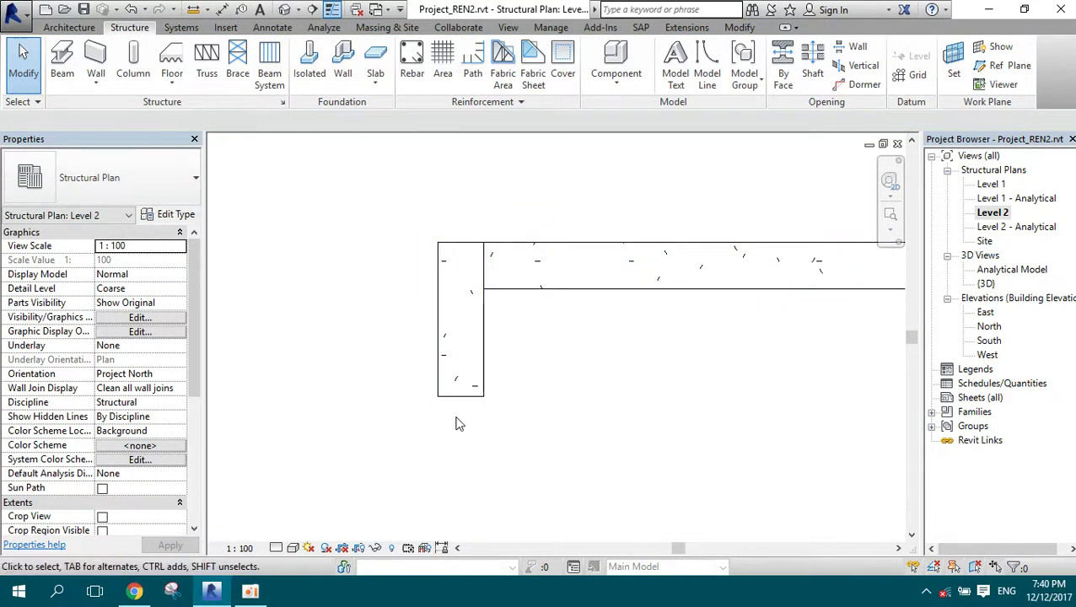
click(508, 27)
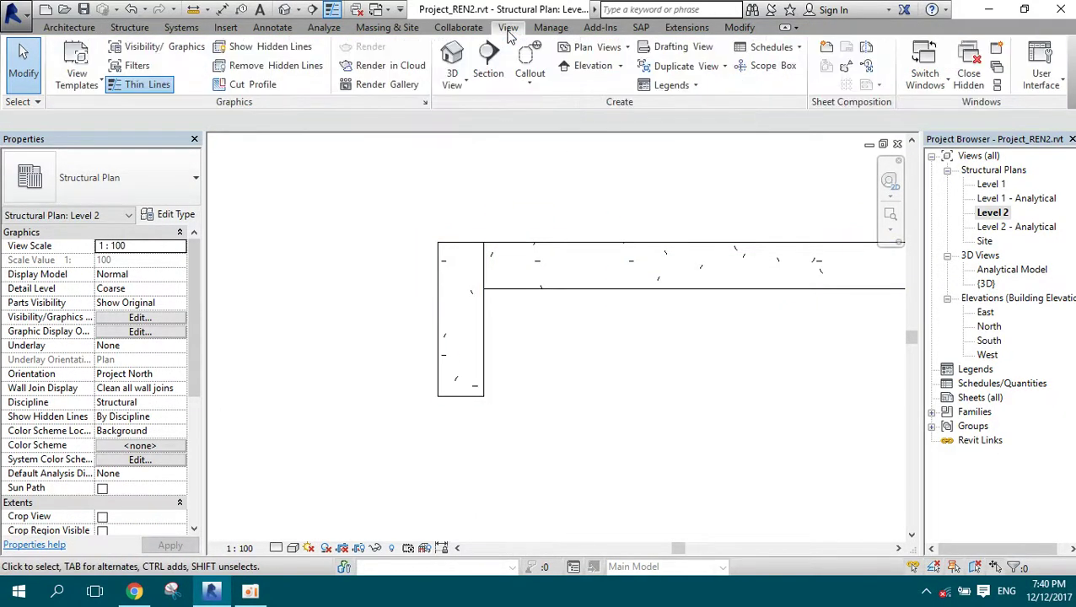
click(488, 64)
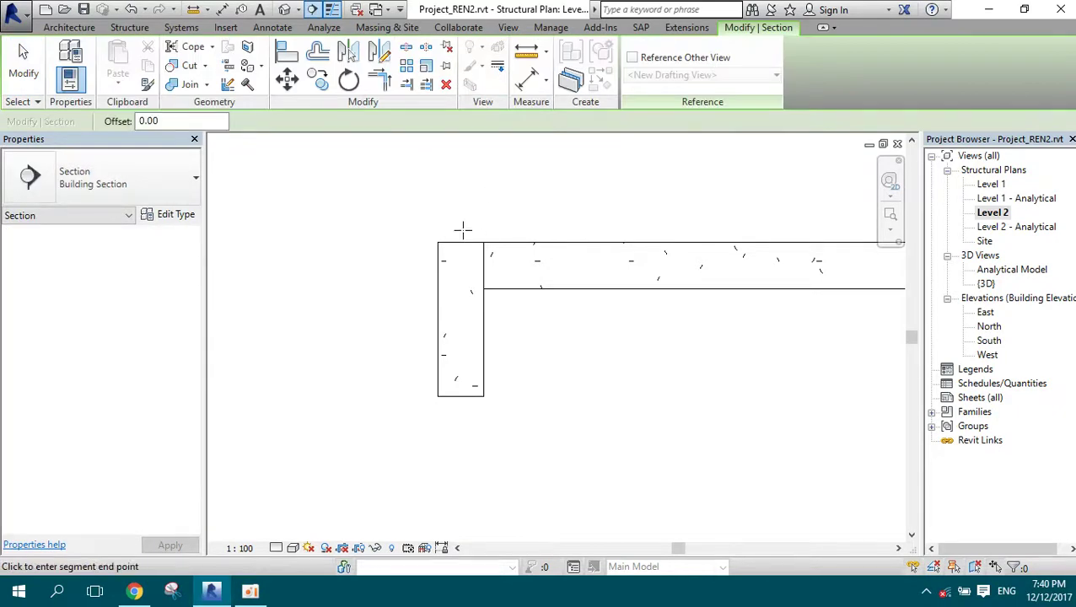
click(462, 455)
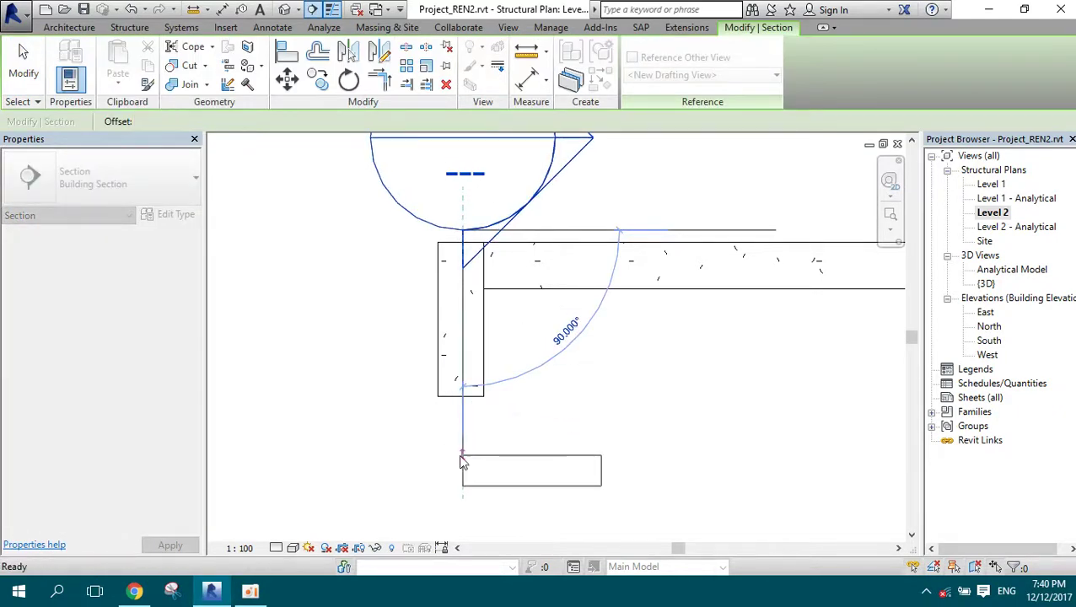
click(570, 196)
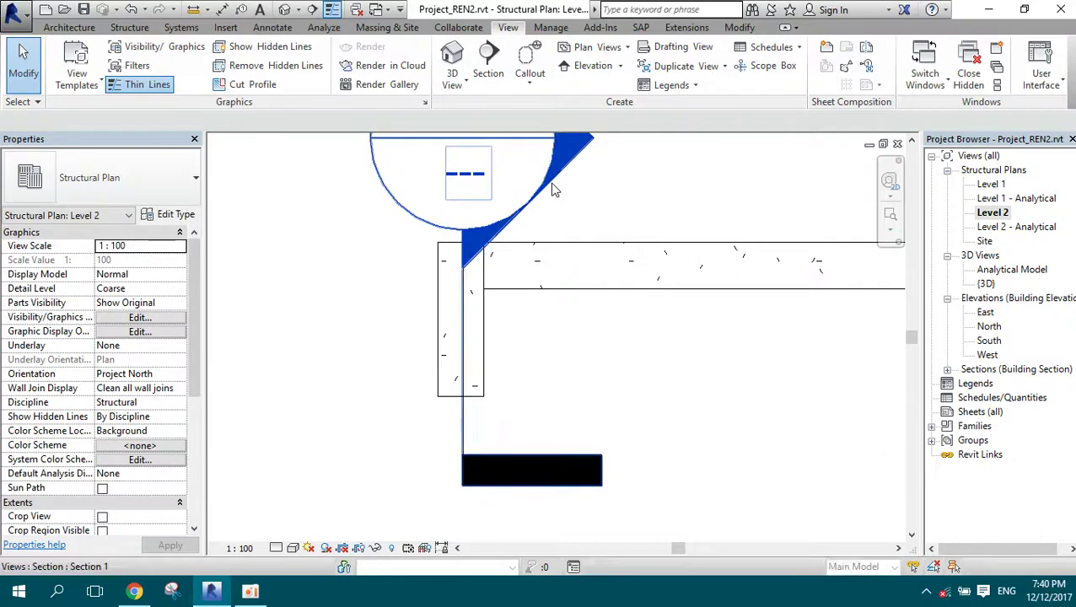
- Open Section 1 and set its visual style to Shaded
double_click(552, 190)
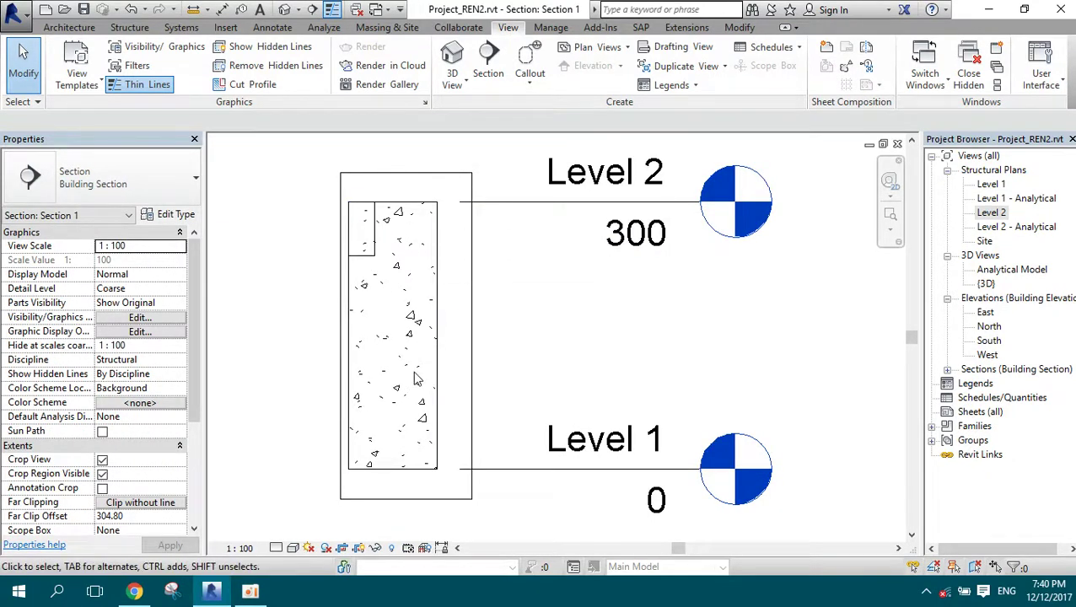
click(438, 355)
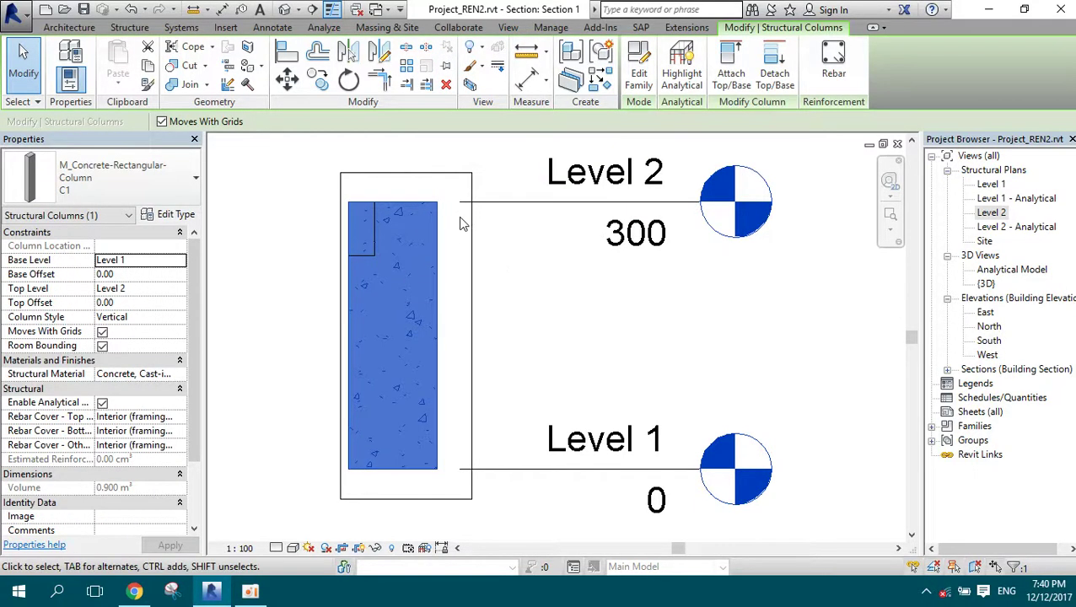
click(530, 276)
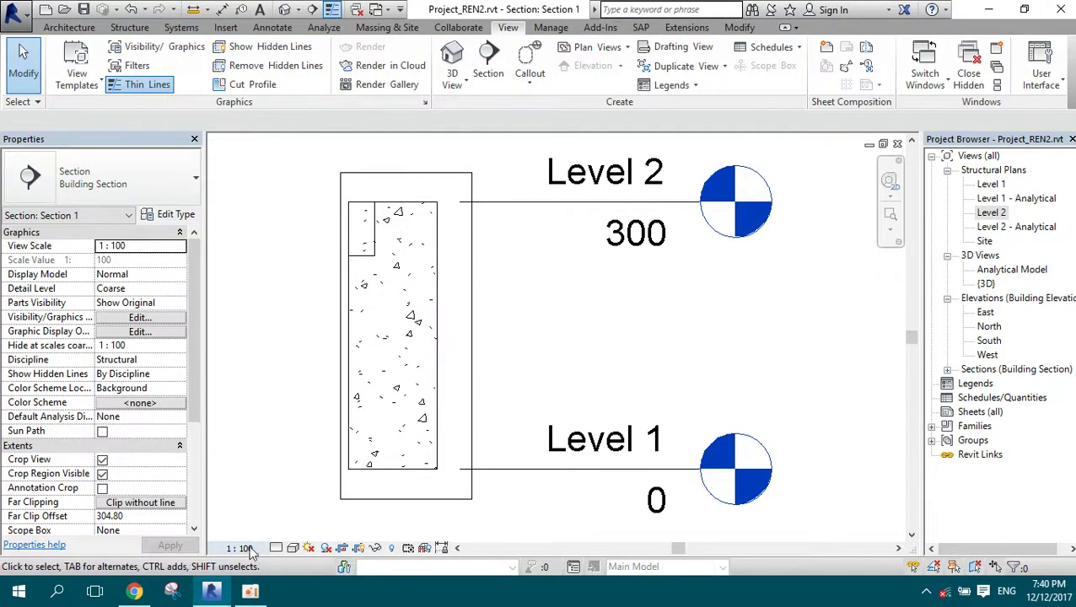
click(293, 548)
click(334, 487)
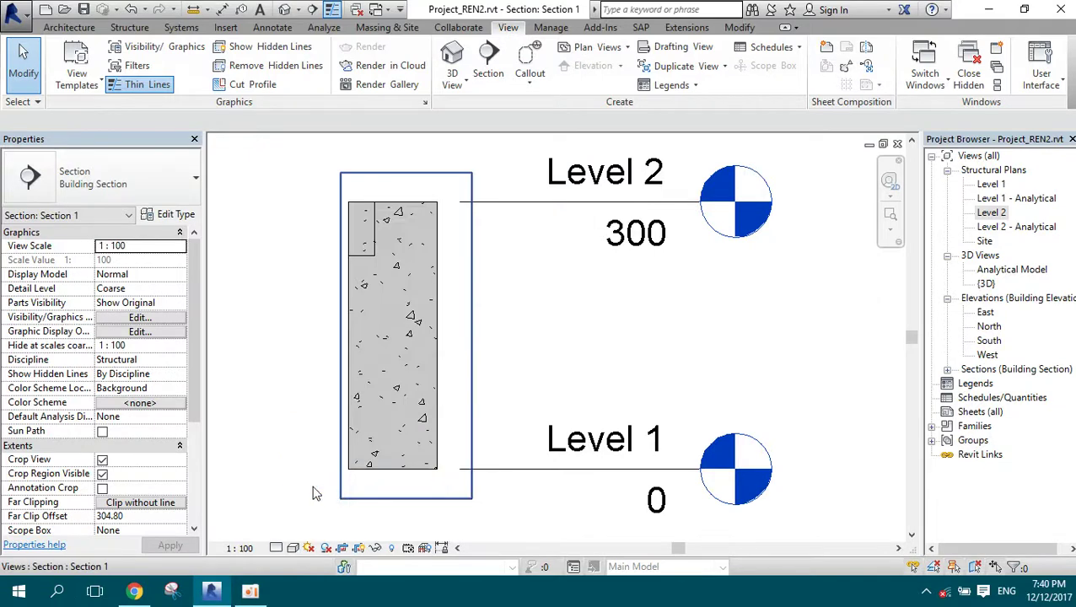
- Drag the section crop region's left edge outward to widen it
click(354, 296)
key(Escape)
click(339, 323)
drag(340, 336, 248, 335)
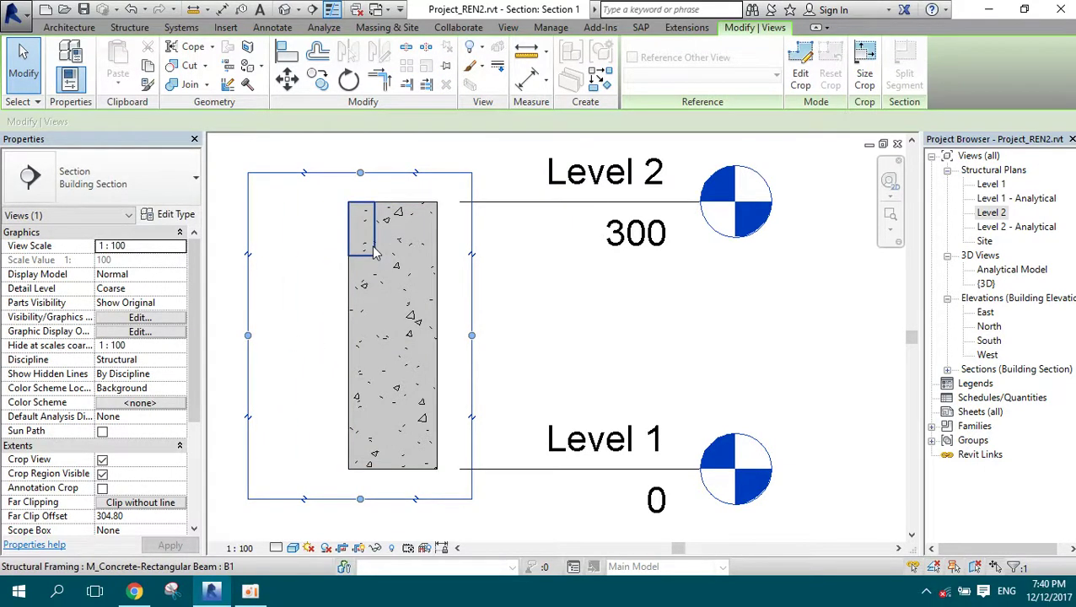
- Start placing rebar in column C1, keeping the straight M_00 shape
click(435, 316)
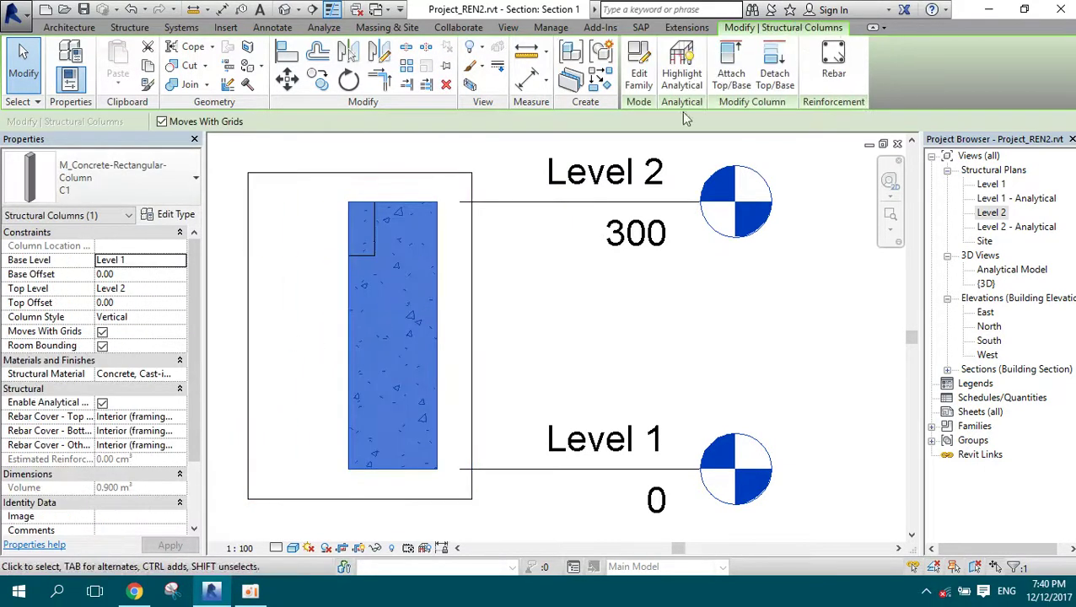
click(833, 76)
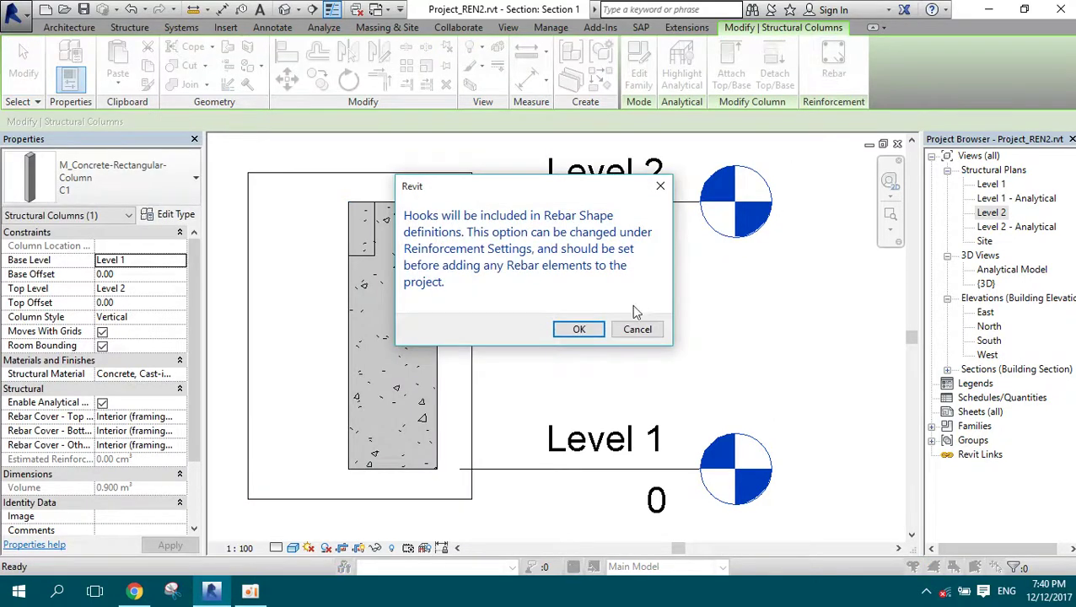
click(581, 330)
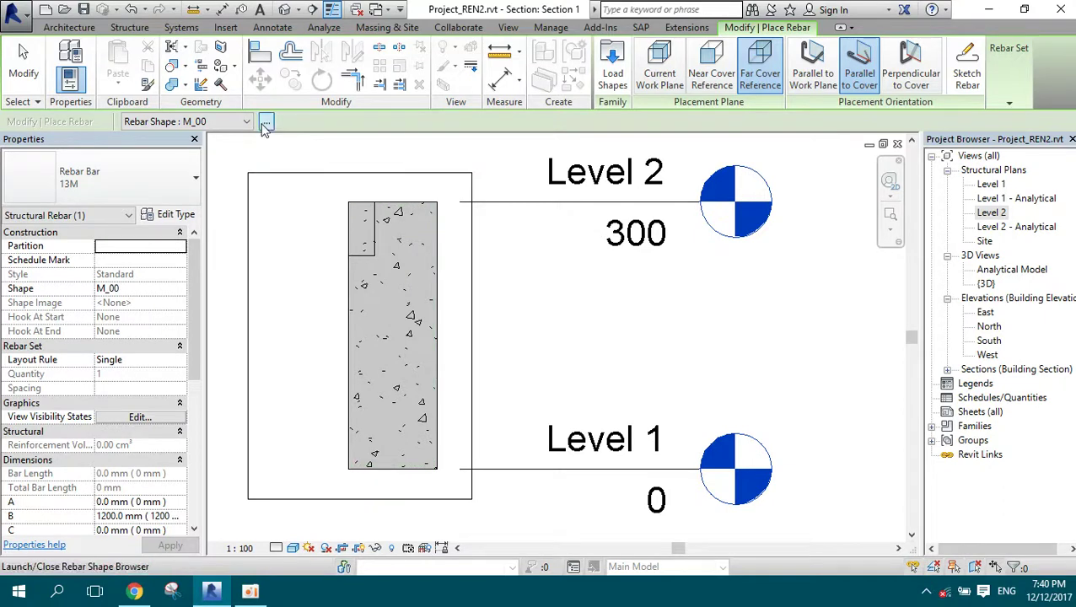
click(215, 125)
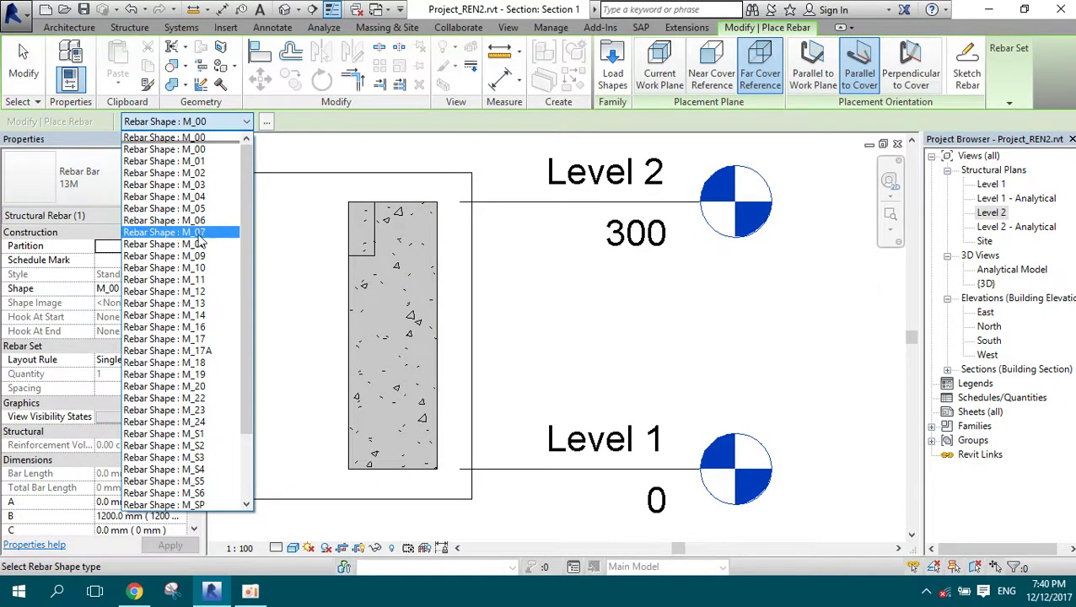
scroll(190, 287, down, 1)
scroll(177, 337, down, 1)
scroll(178, 355, up, 2)
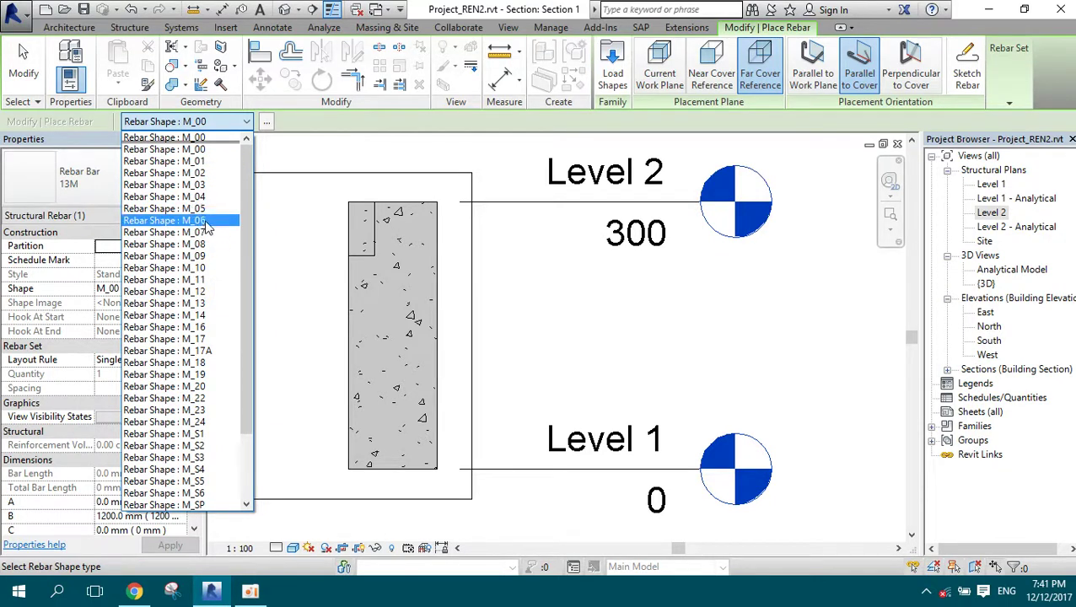
click(273, 123)
- Browse the rebar shape gallery, then stop placing rebar
click(267, 123)
drag(995, 221, 1025, 228)
scroll(1025, 227, down, 2)
scroll(1025, 244, down, 2)
scroll(1027, 253, down, 3)
scroll(1026, 259, down, 3)
scroll(1027, 261, down, 2)
scroll(1026, 261, down, 3)
scroll(1027, 262, down, 3)
scroll(1027, 261, down, 3)
scroll(1025, 261, down, 2)
scroll(1025, 261, down, 3)
scroll(1025, 261, down, 3)
scroll(1025, 261, down, 2)
scroll(1025, 261, up, 2)
scroll(1024, 262, up, 3)
scroll(1025, 261, up, 3)
scroll(1025, 262, up, 3)
scroll(1025, 262, up, 3)
scroll(1025, 262, up, 3)
scroll(1025, 261, up, 3)
scroll(1025, 262, up, 3)
scroll(1024, 261, up, 3)
scroll(1025, 261, up, 4)
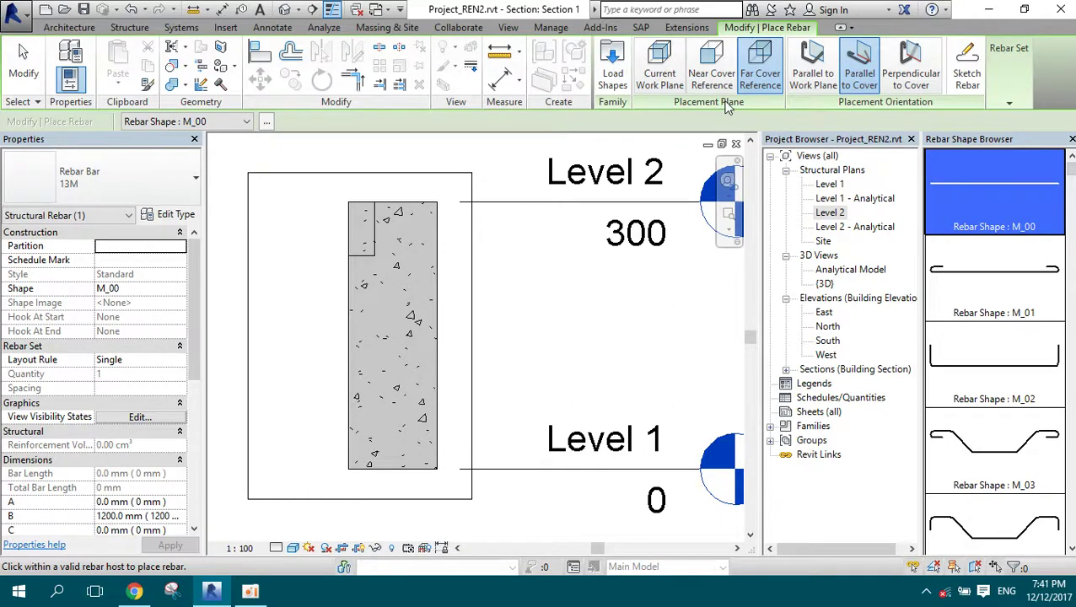
click(831, 216)
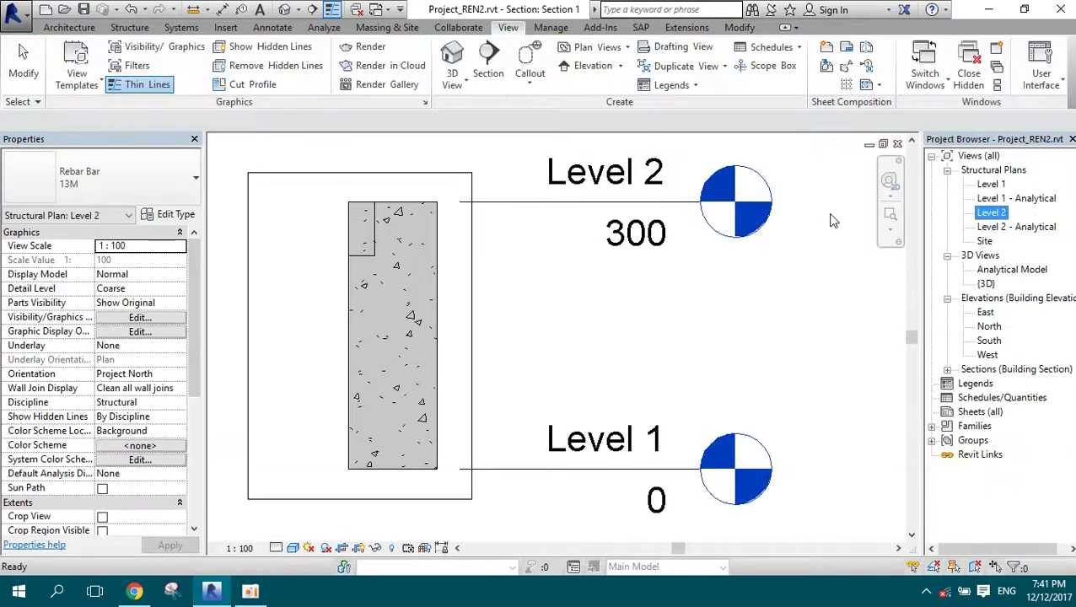
click(999, 221)
double_click(999, 221)
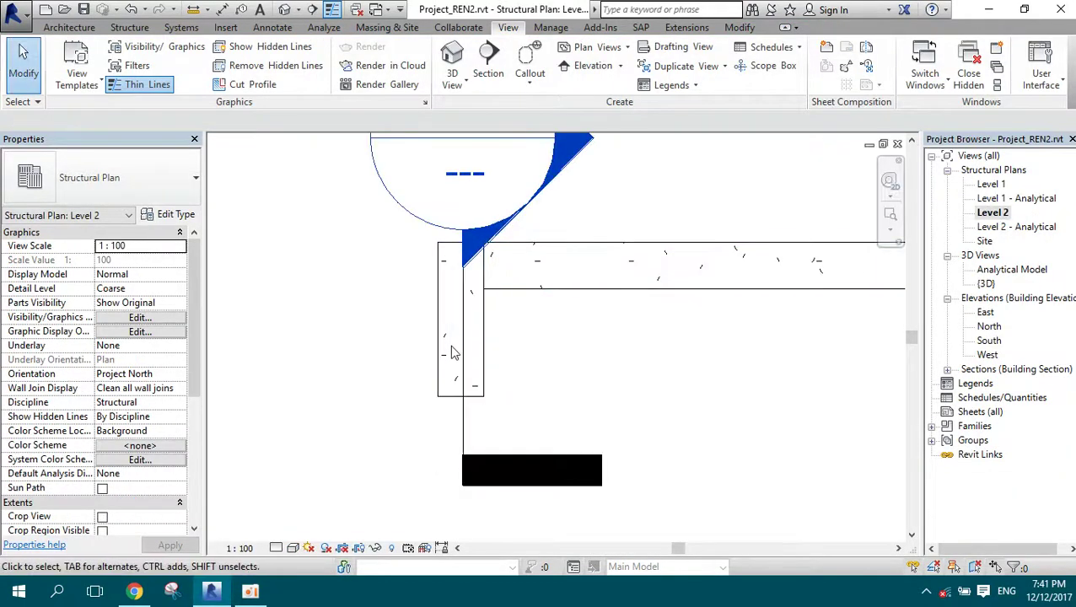
scroll(445, 408, up, 2)
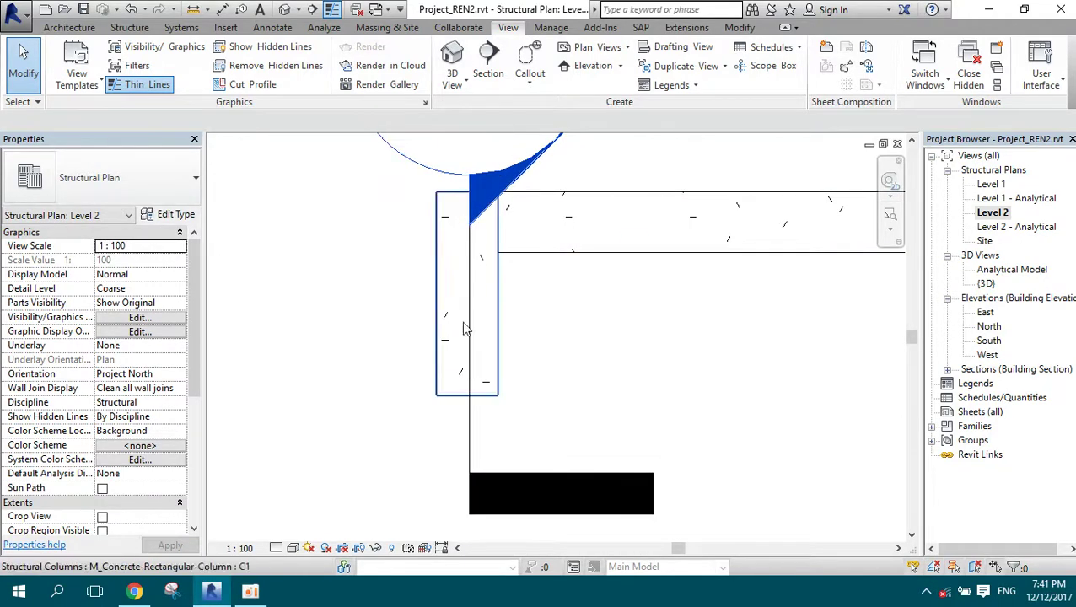
double_click(550, 159)
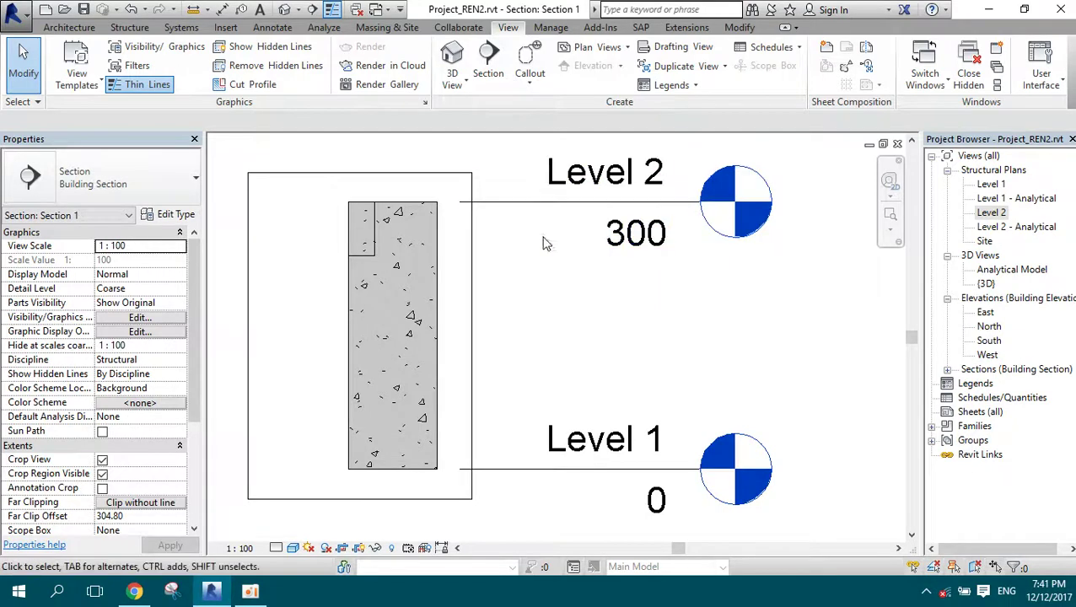
click(417, 275)
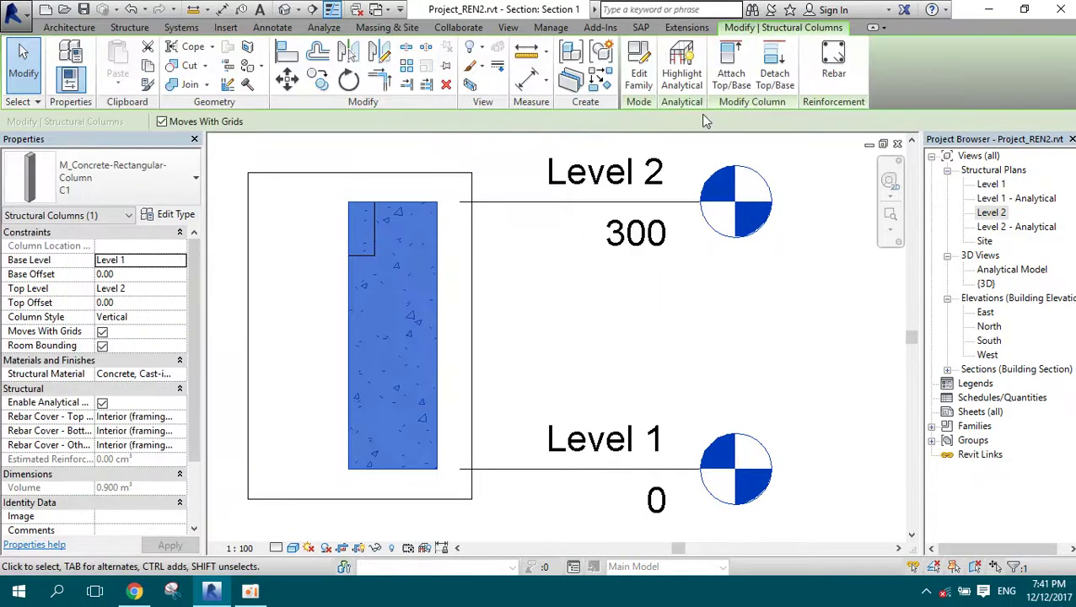
click(833, 74)
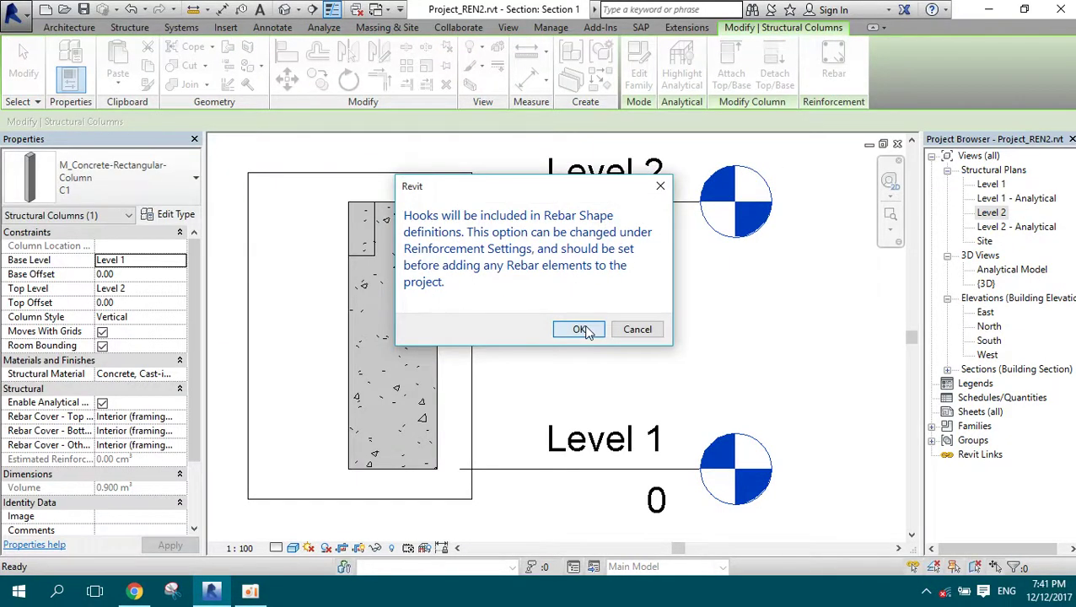
click(578, 329)
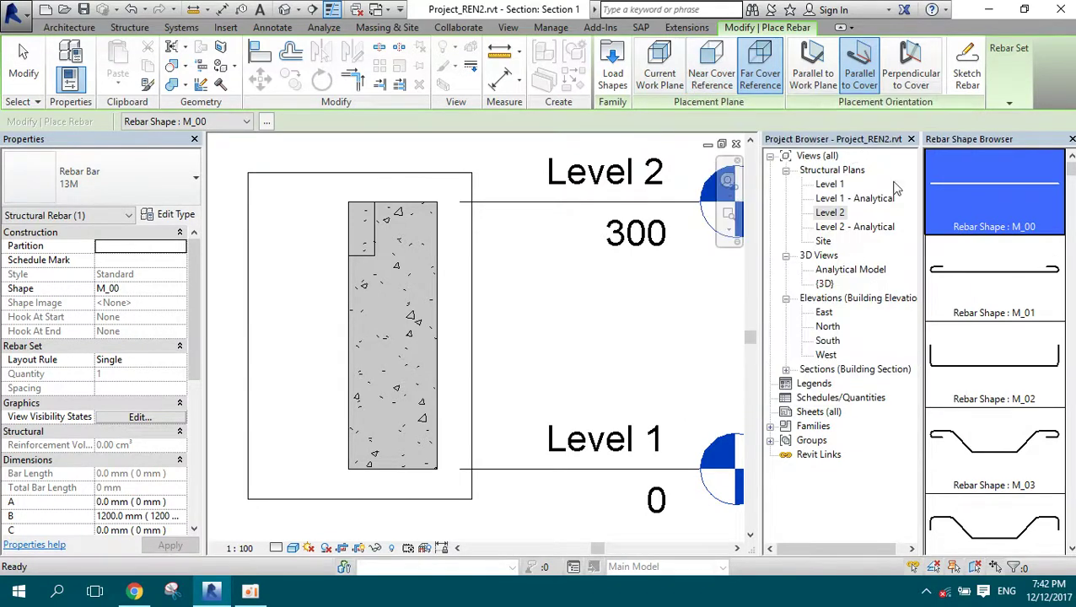
click(835, 215)
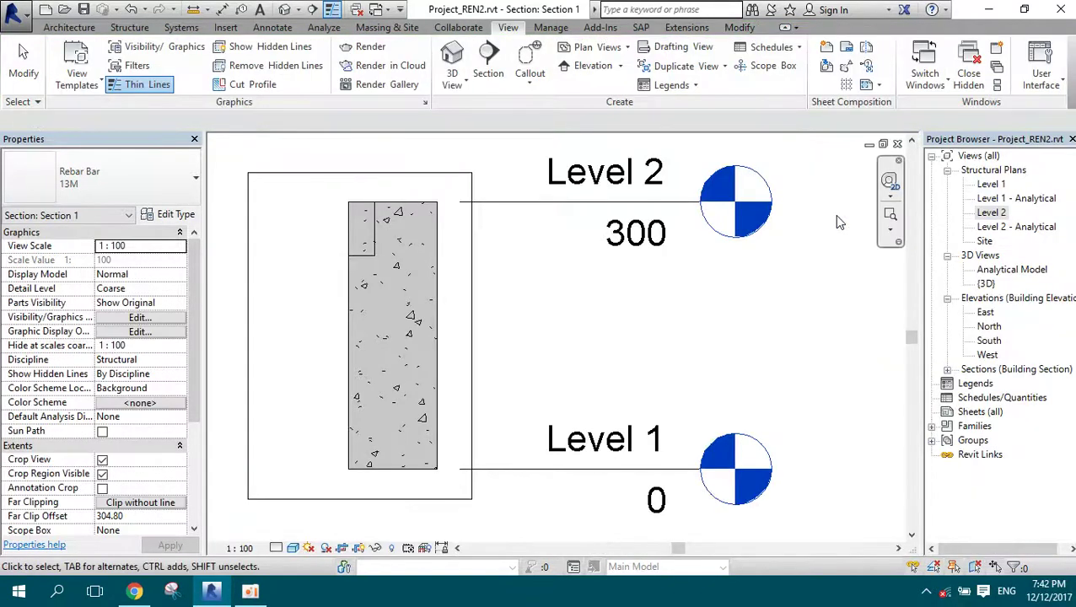
- Open the Level 2 structural plan and zoom in on column C1
double_click(997, 215)
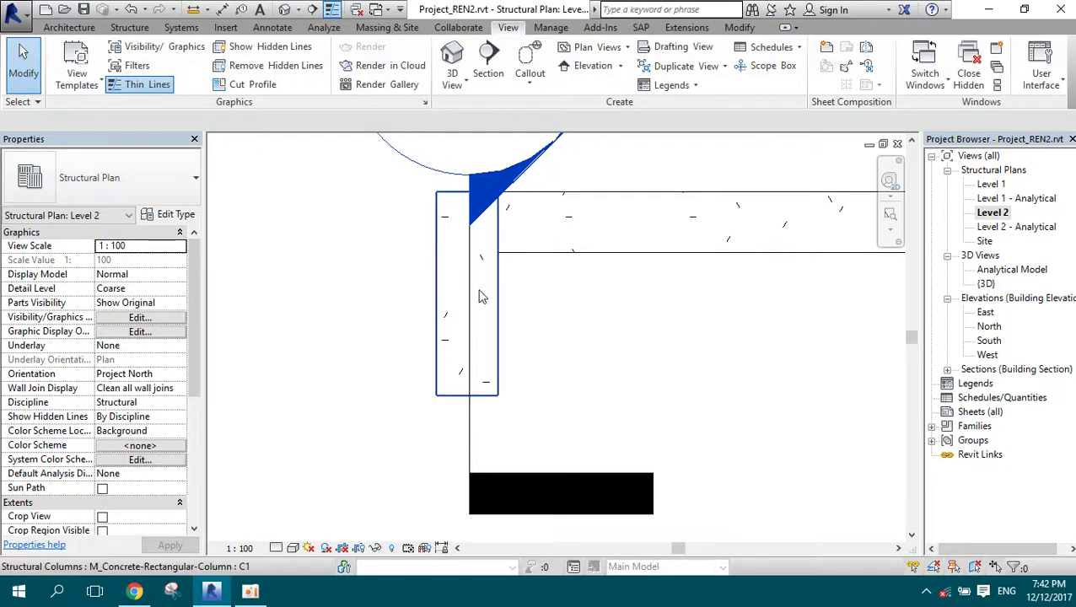
scroll(489, 301, up, 3)
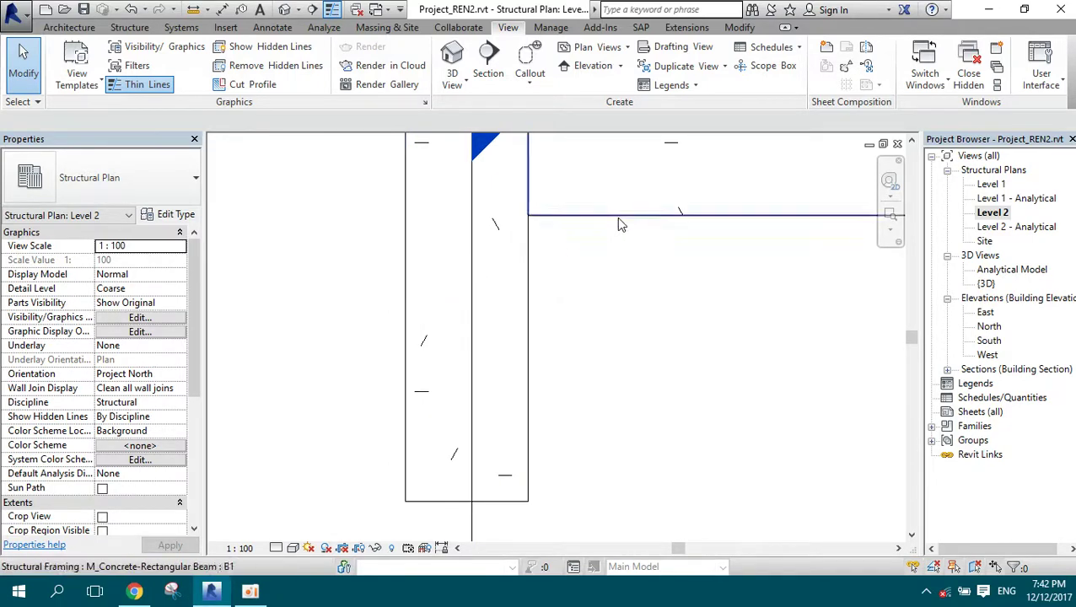
- Start rebar on column C1 Parallel to Work Plane, then cancel and expand Sections
click(502, 261)
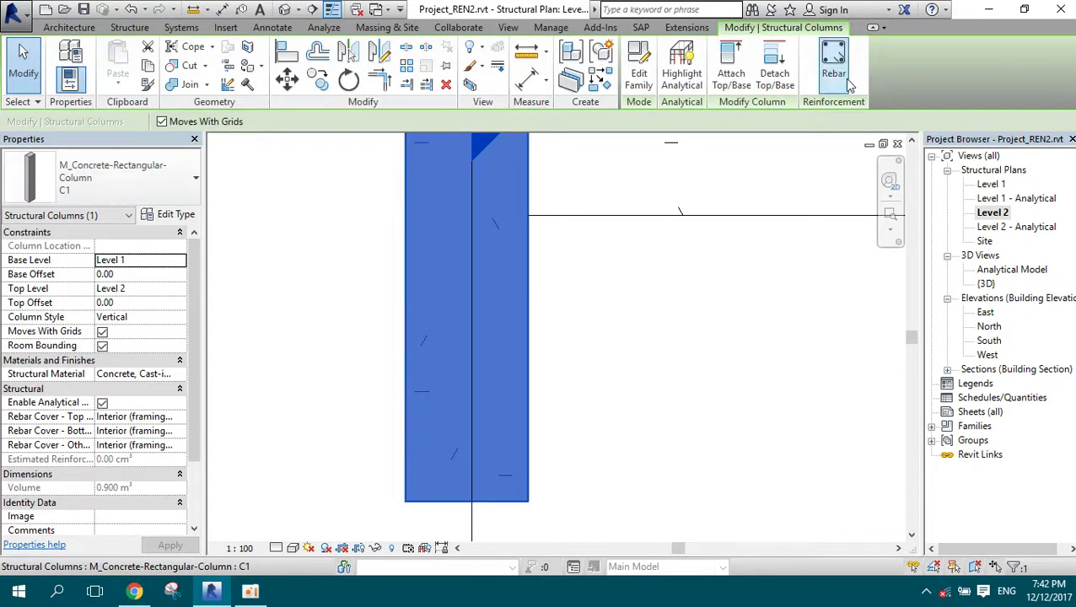
click(839, 72)
click(577, 327)
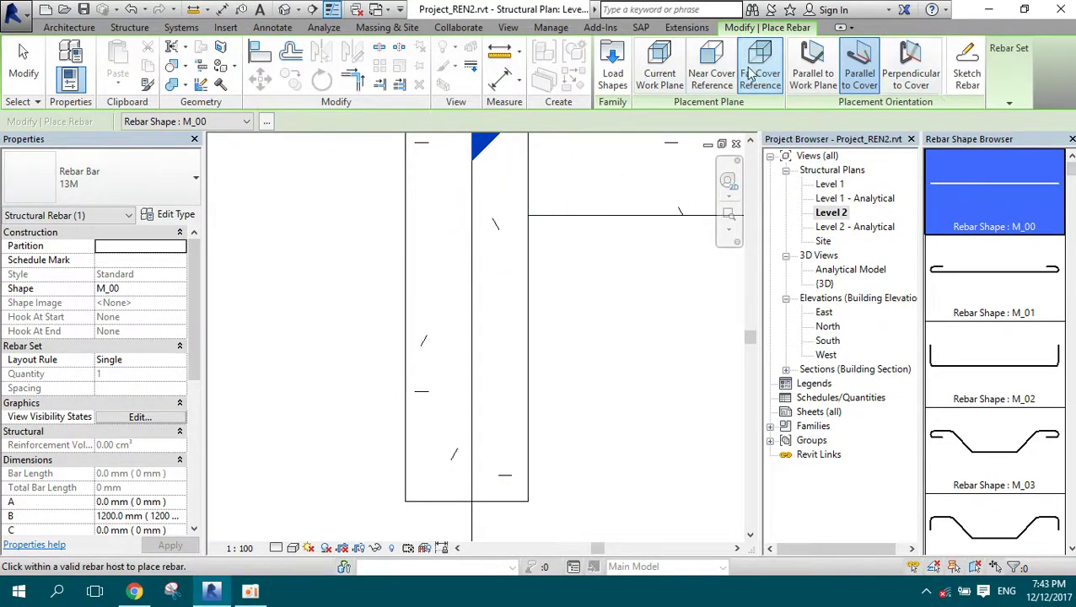
click(804, 78)
scroll(488, 304, down, 2)
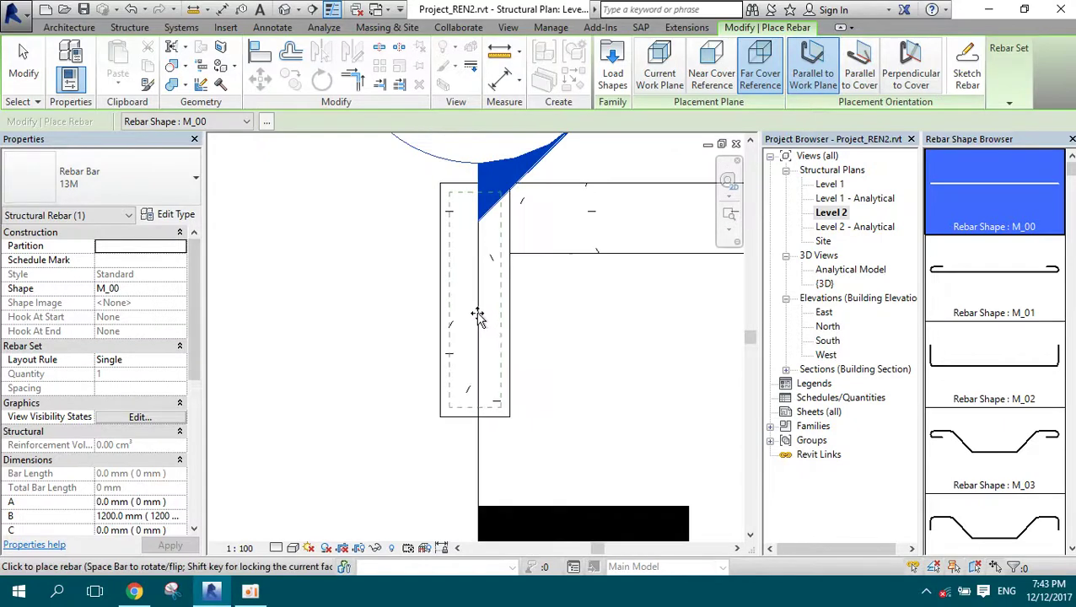
scroll(492, 216, up, 1)
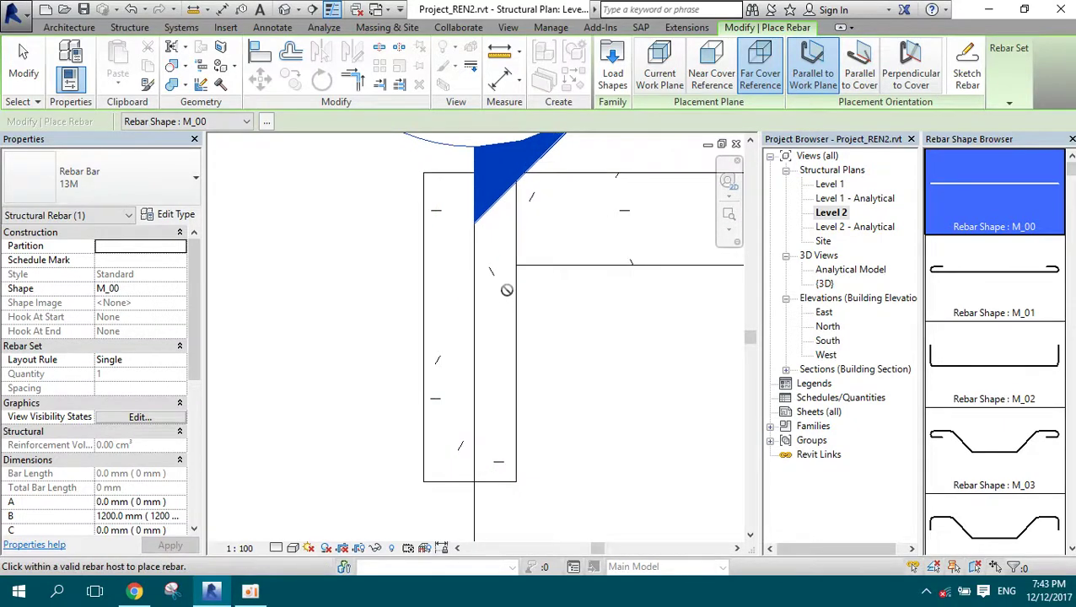
scroll(498, 209, down, 2)
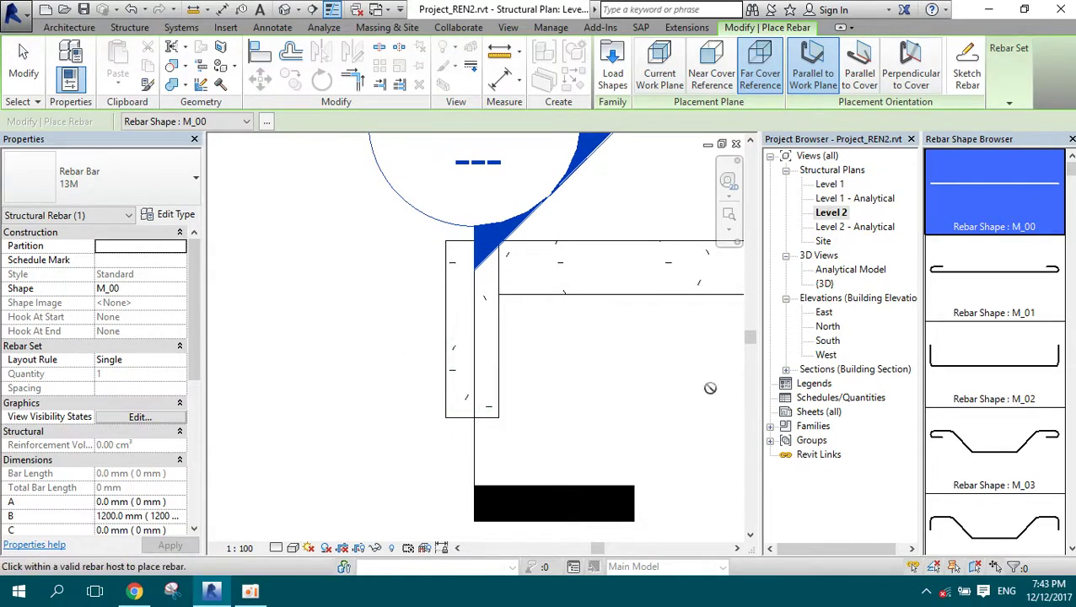
click(785, 369)
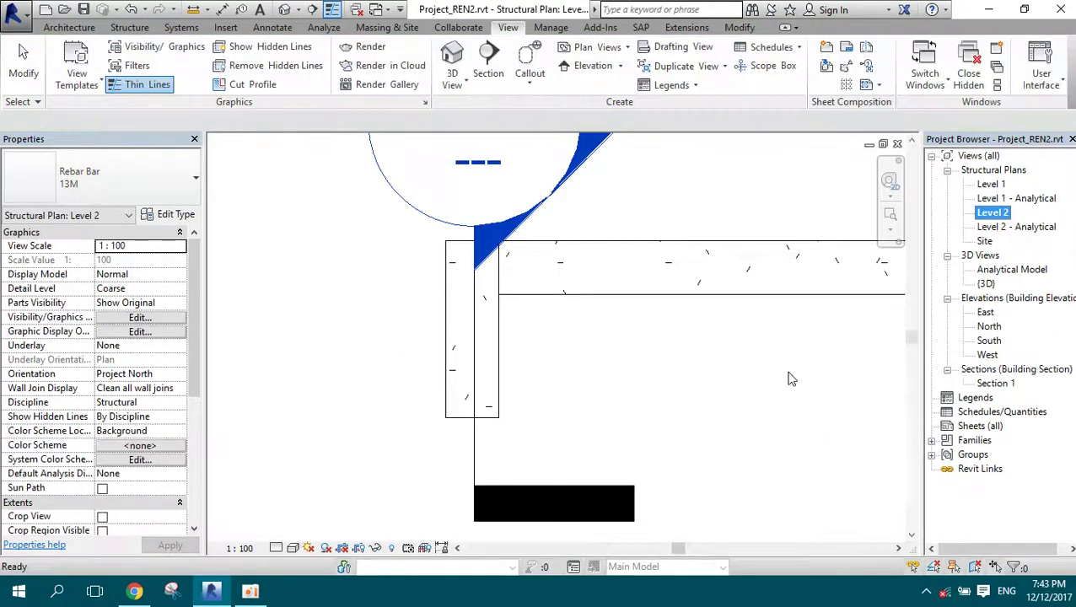
- In Section 1, start placing rebar in column C1 oriented Parallel to Cover
double_click(993, 384)
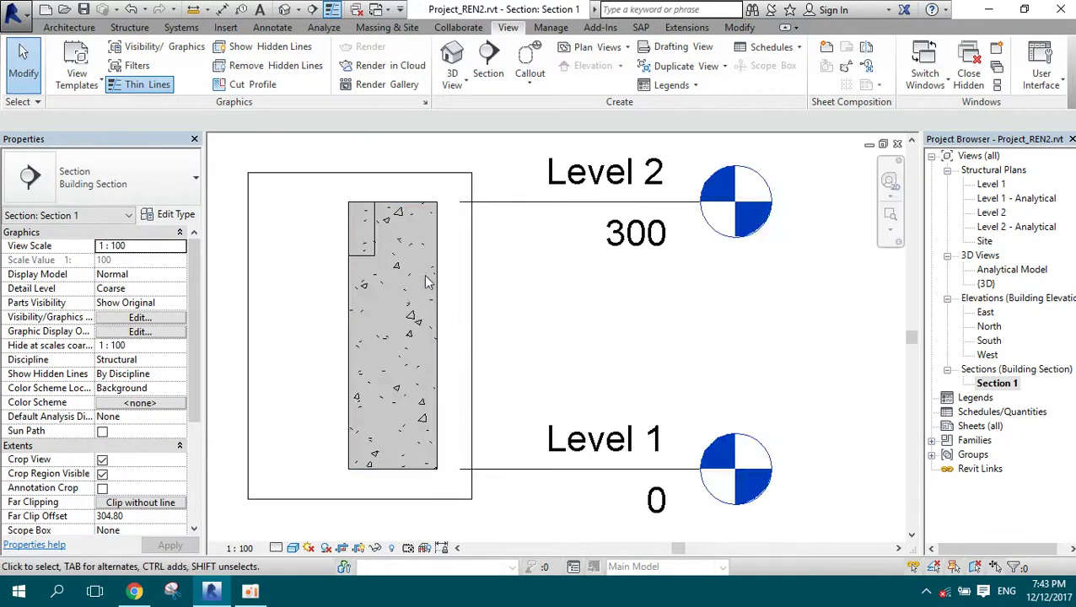
click(432, 238)
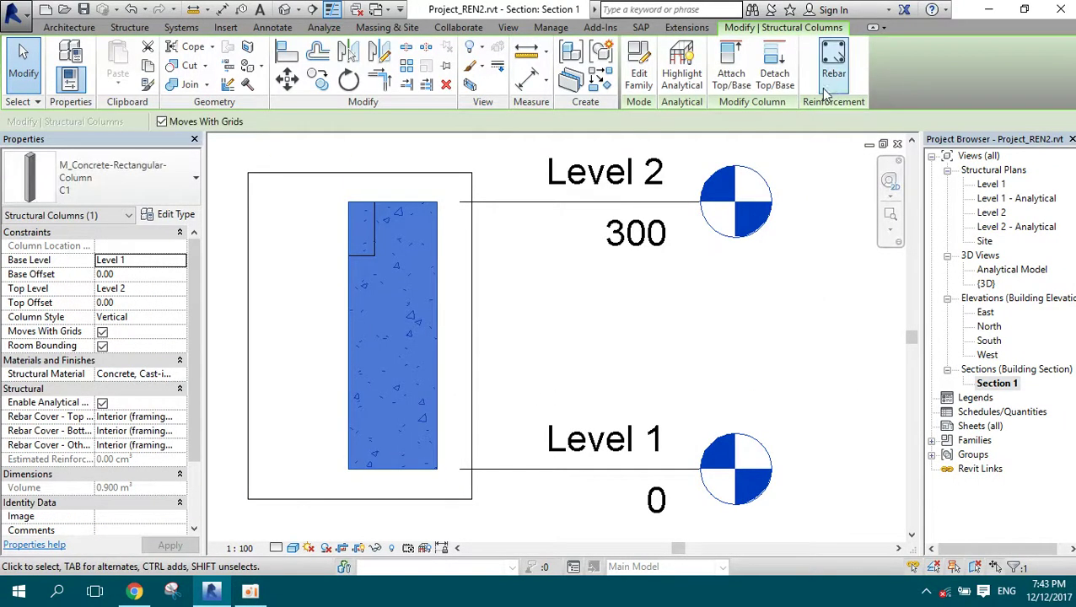
click(831, 85)
click(643, 329)
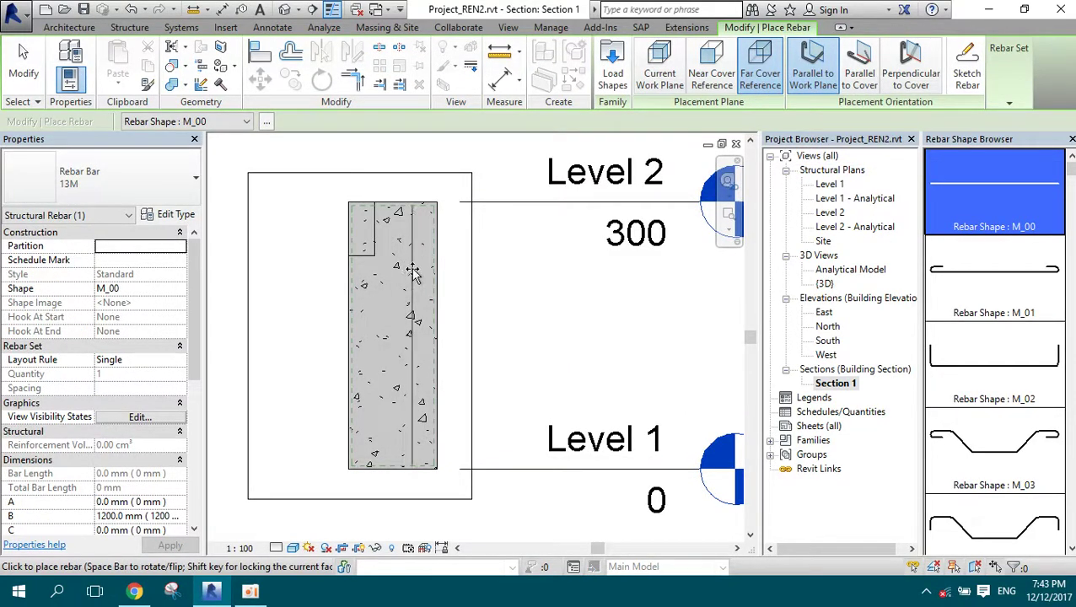
click(858, 66)
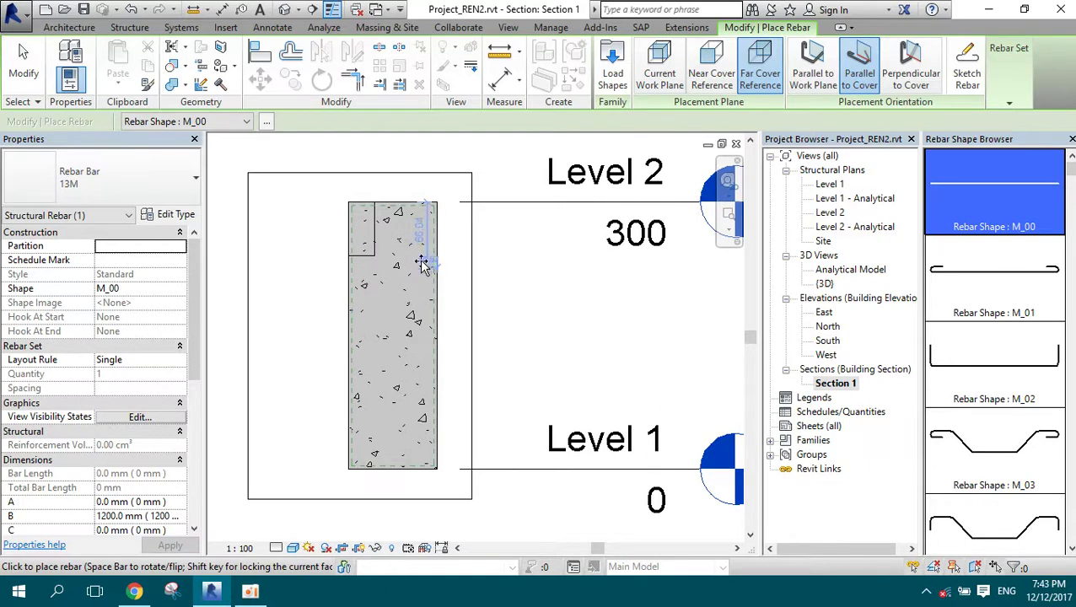
- Try perpendicular and parallel-to-cover orientations with the hooked M_02 shape against the far cover
click(911, 72)
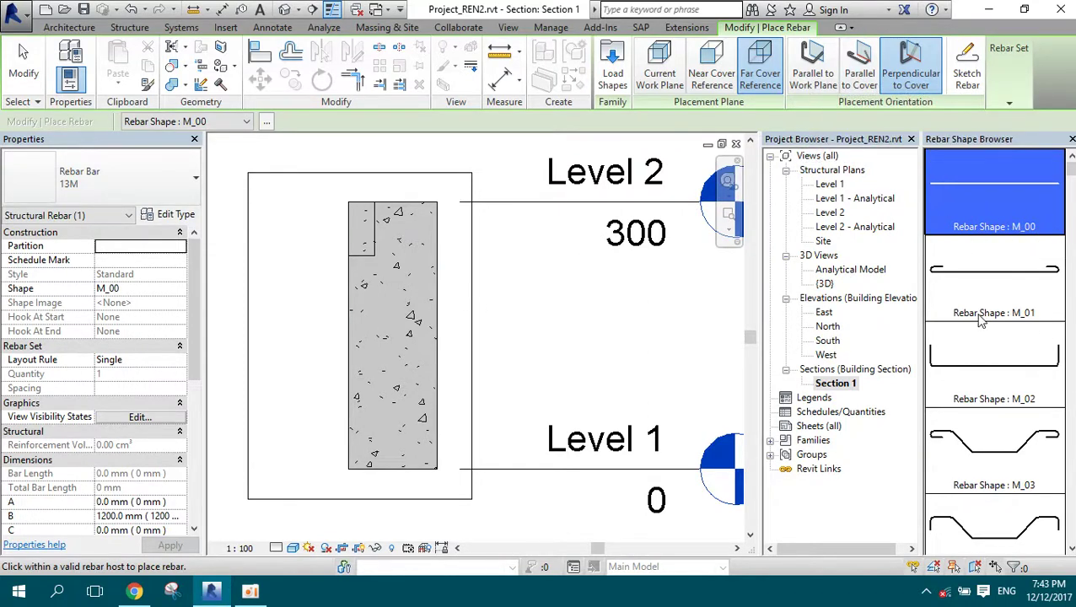
scroll(970, 321, down, 1)
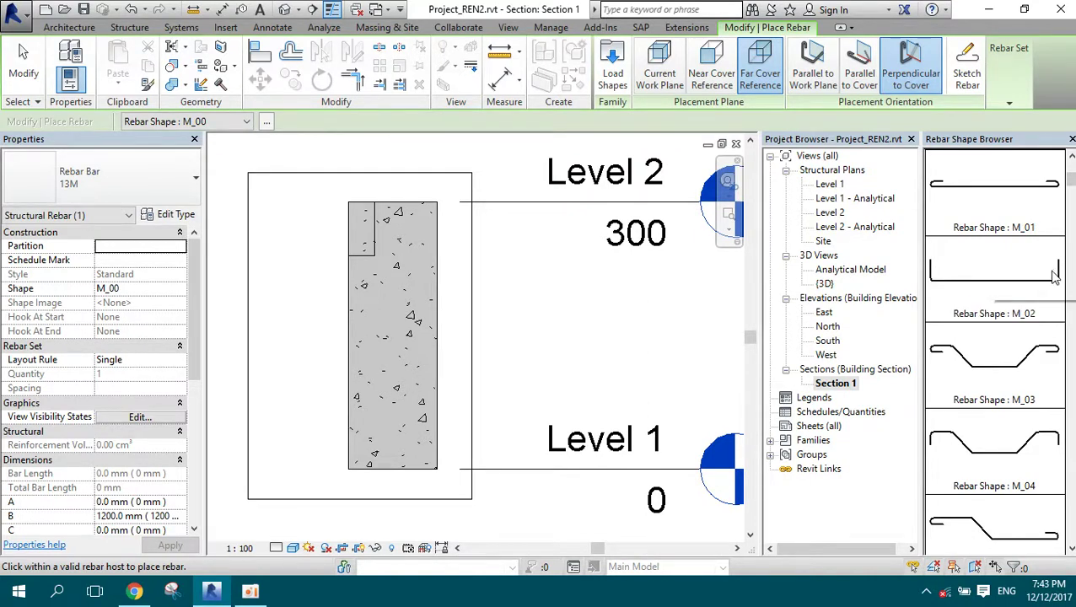
click(962, 281)
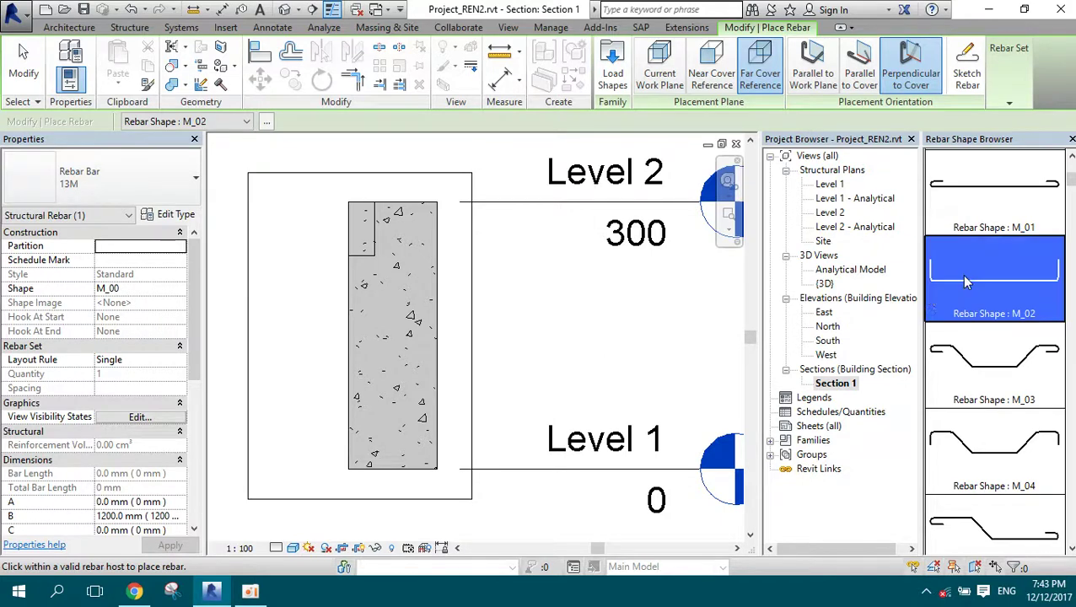
scroll(407, 297, up, 3)
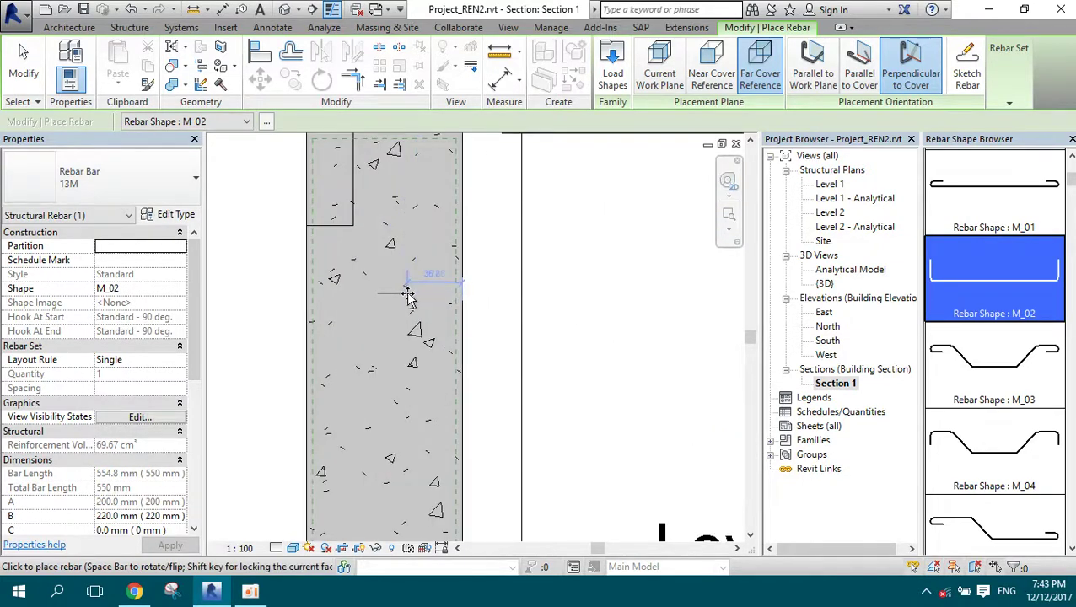
scroll(372, 304, up, 2)
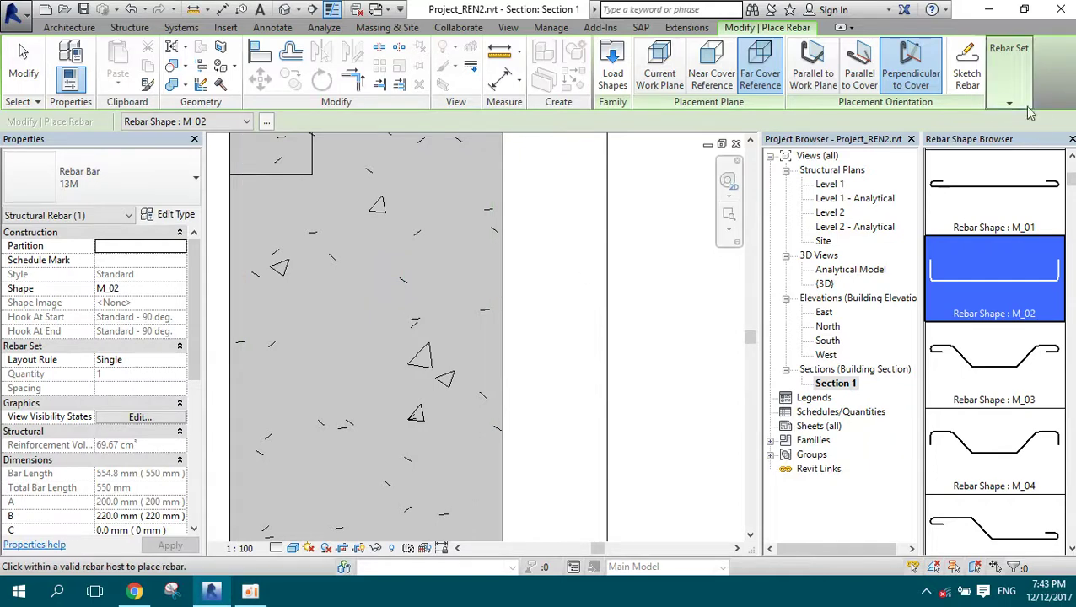
click(860, 67)
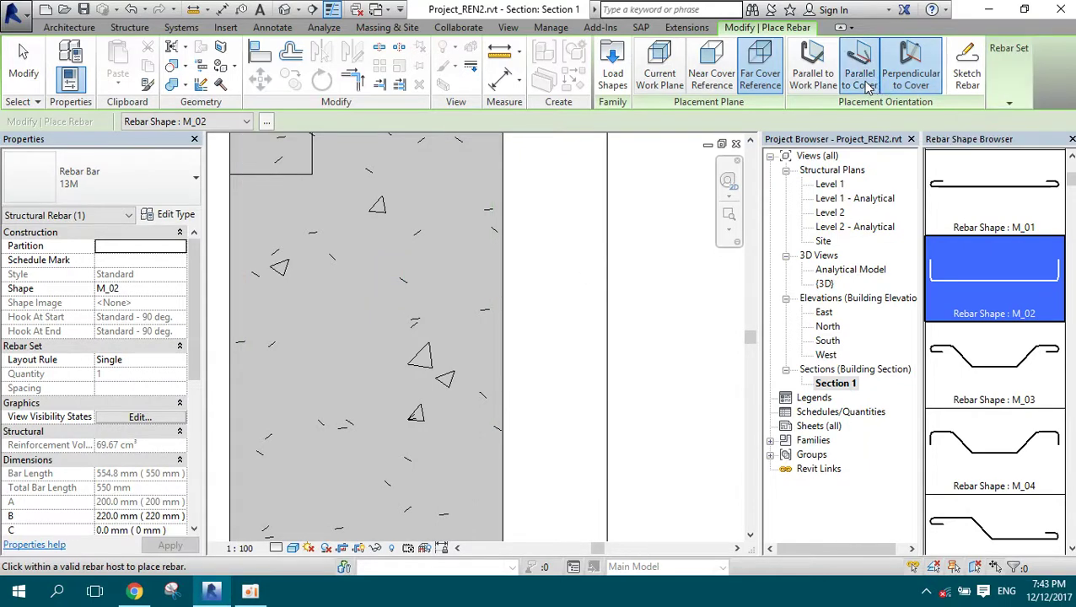
click(410, 310)
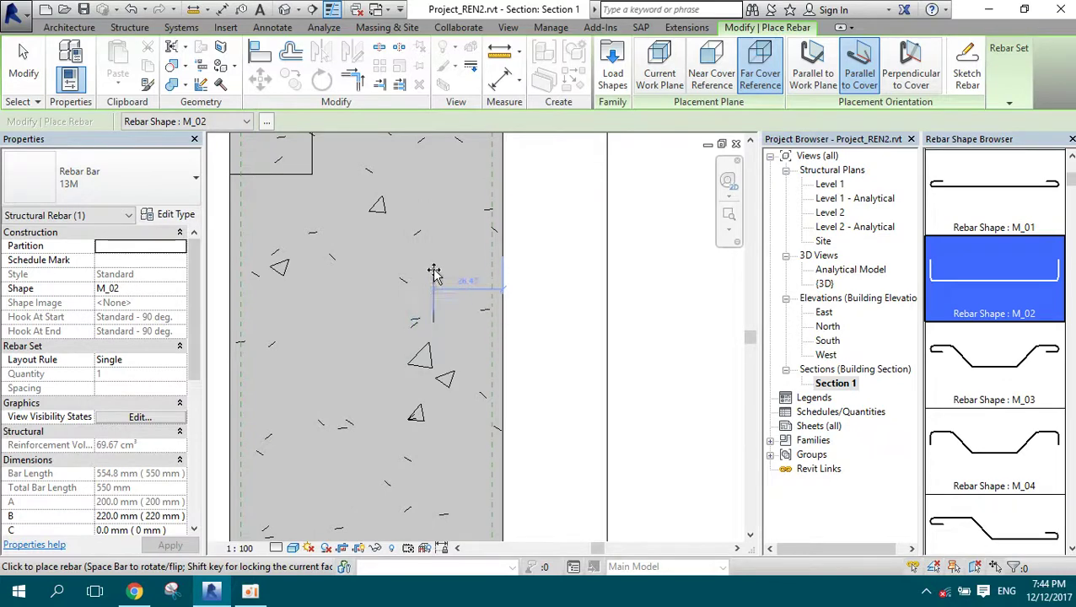
key(space)
scroll(422, 278, down, 4)
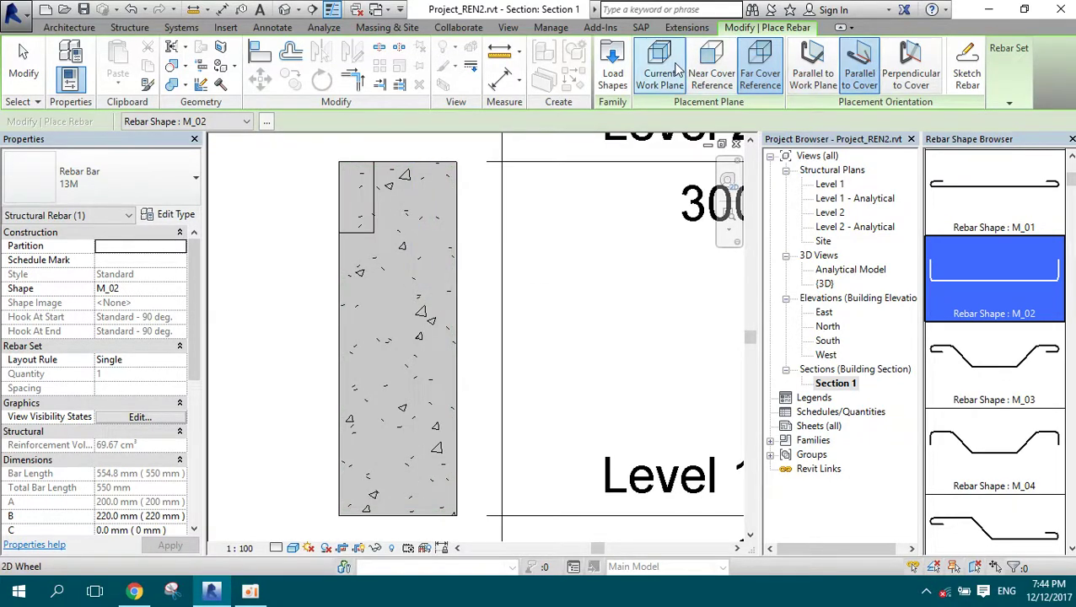
click(758, 92)
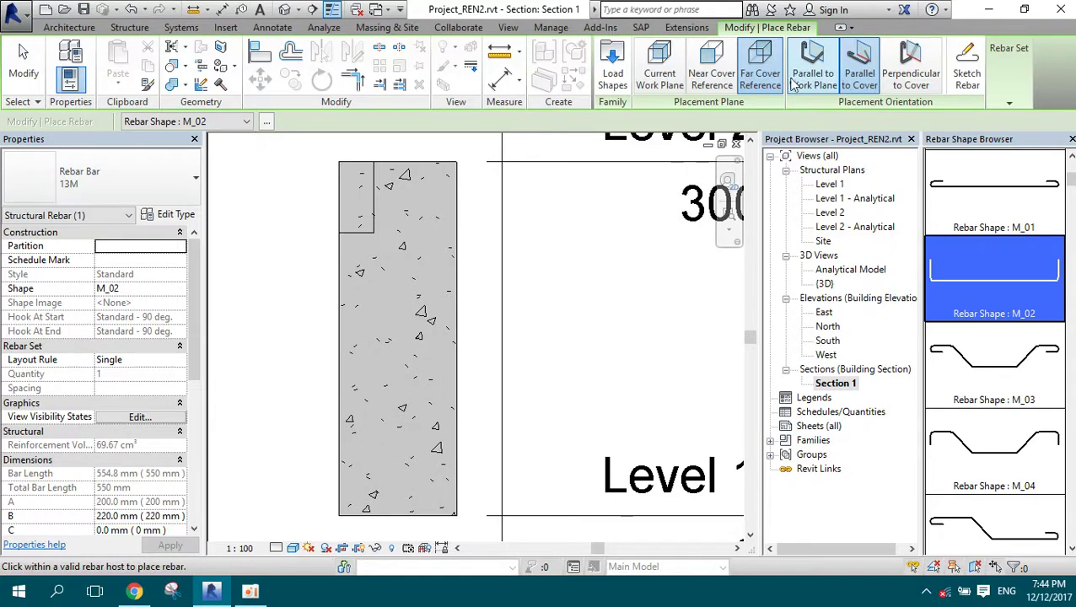
scroll(997, 211, up, 1)
- Place a full-height straight M_00 bar on the current work plane, parallel to it
click(996, 211)
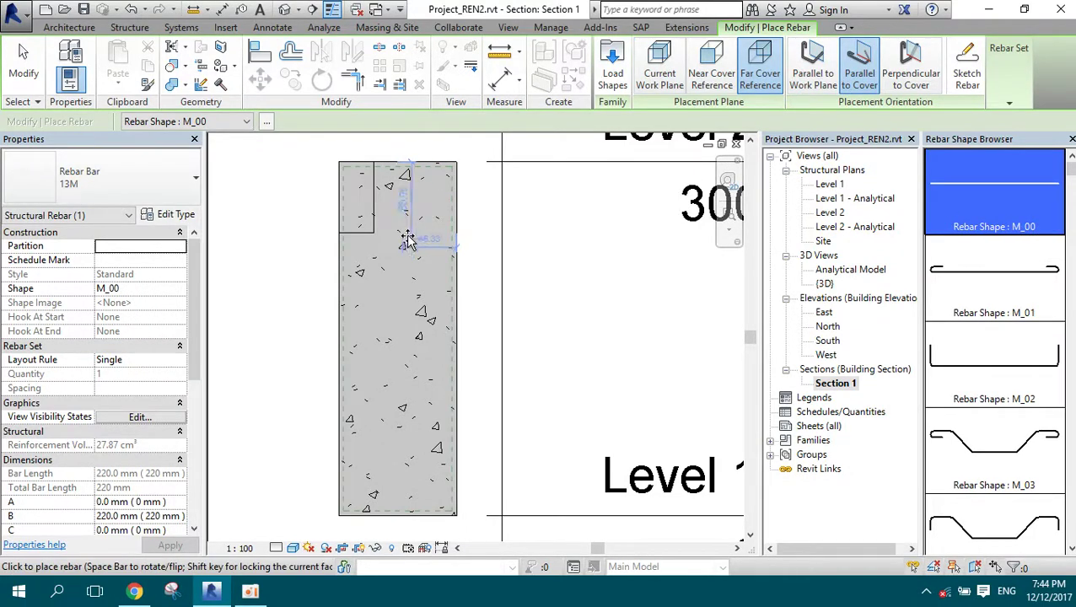
click(660, 71)
click(831, 75)
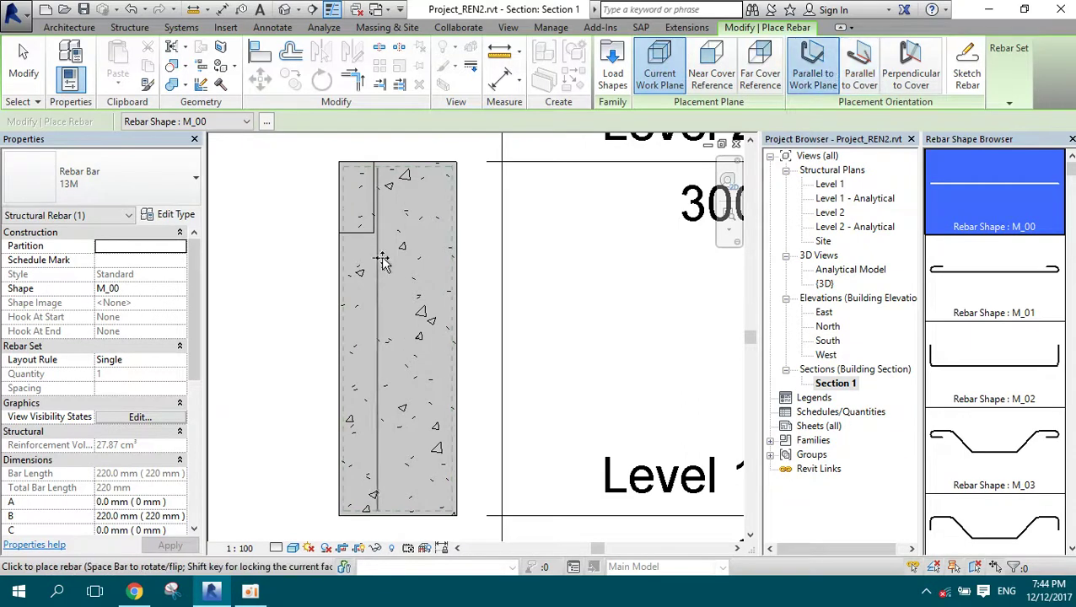
click(451, 243)
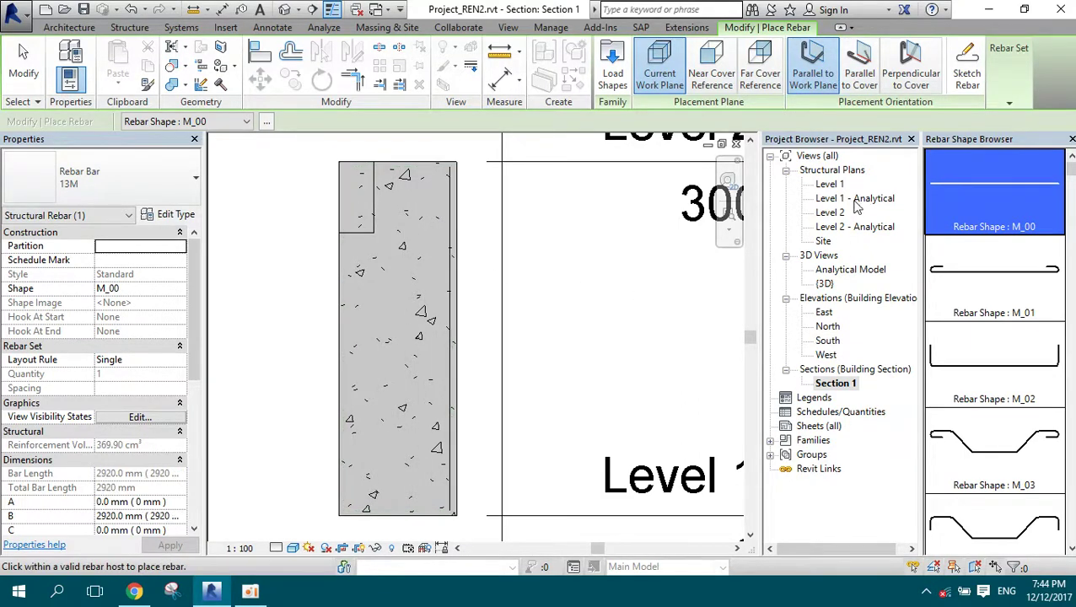
click(844, 218)
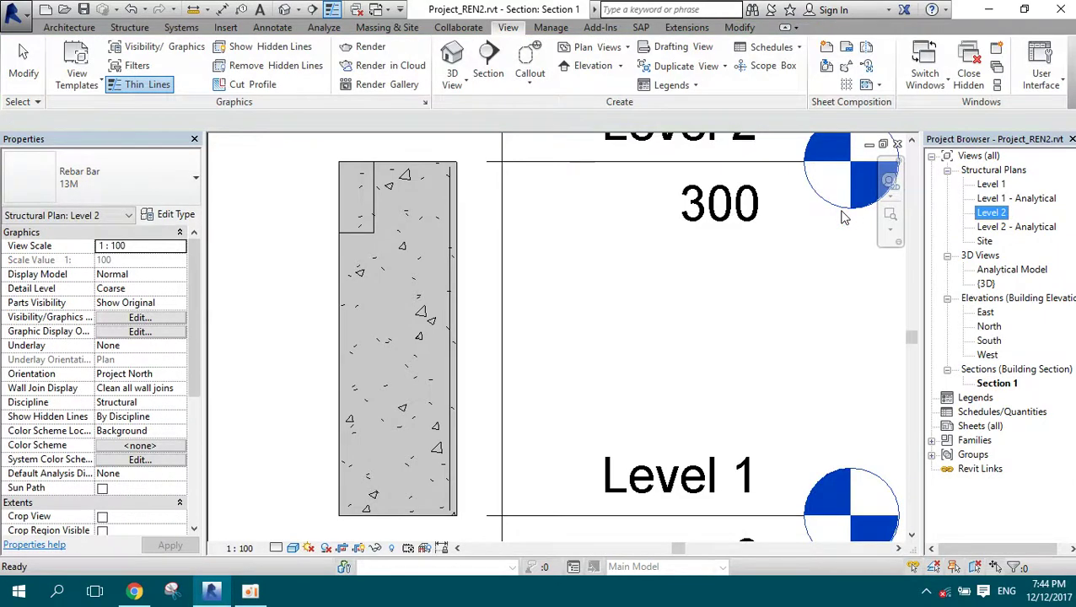
- Window-select column C1 in the Level 2 plan, then select the vertical bar in Section 1
double_click(844, 218)
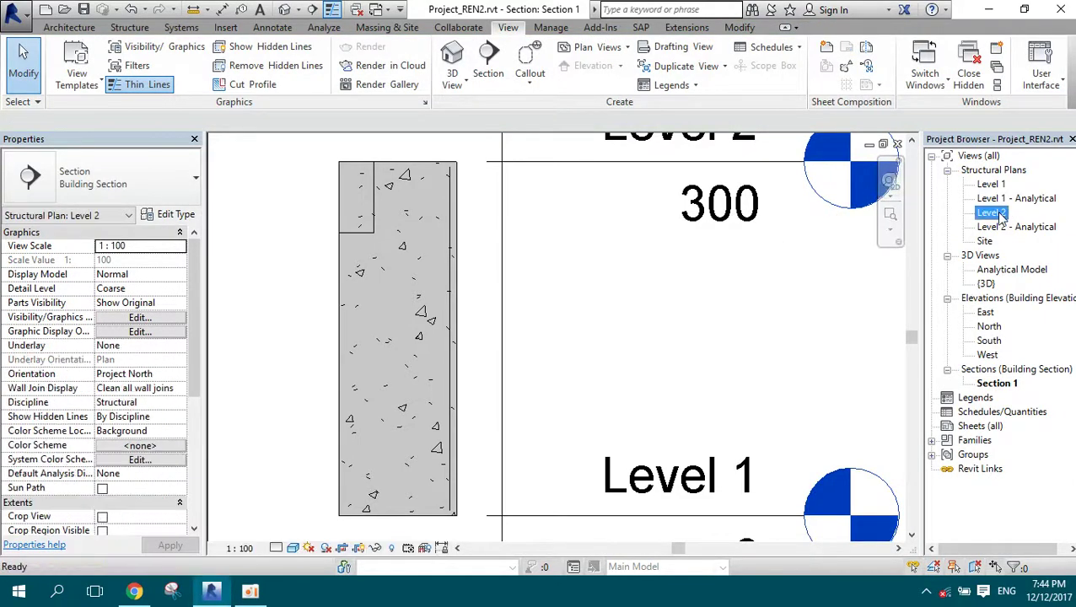
scroll(494, 365, up, 2)
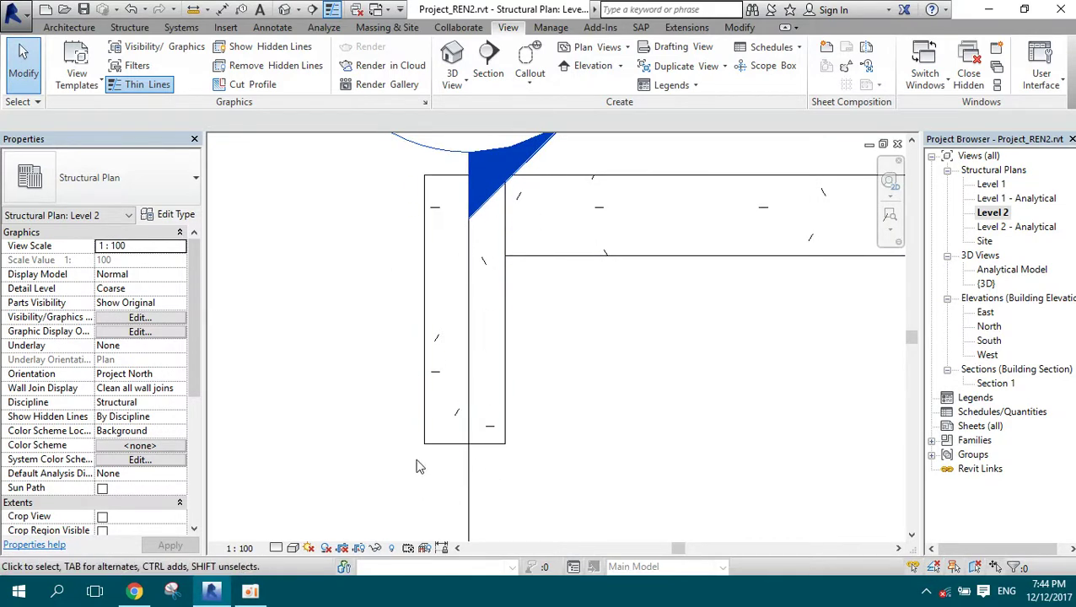
drag(381, 463, 536, 155)
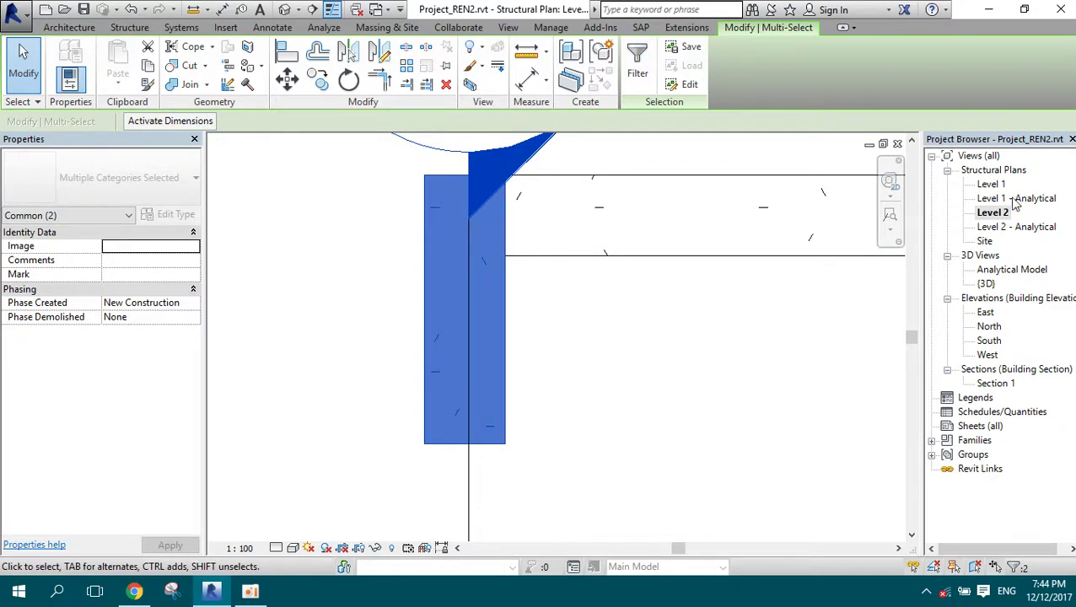
double_click(993, 384)
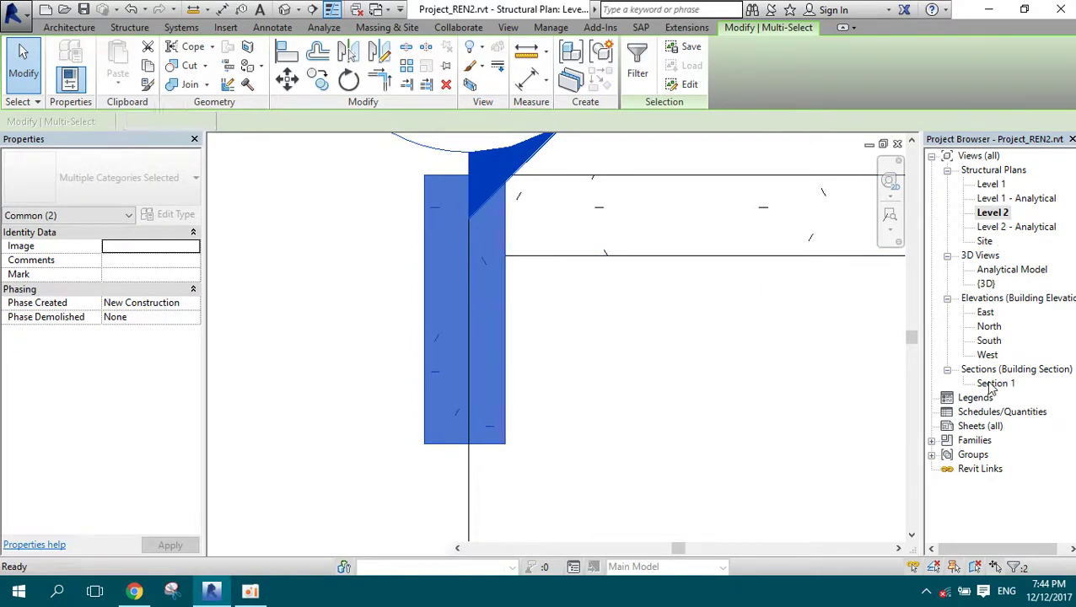
click(474, 212)
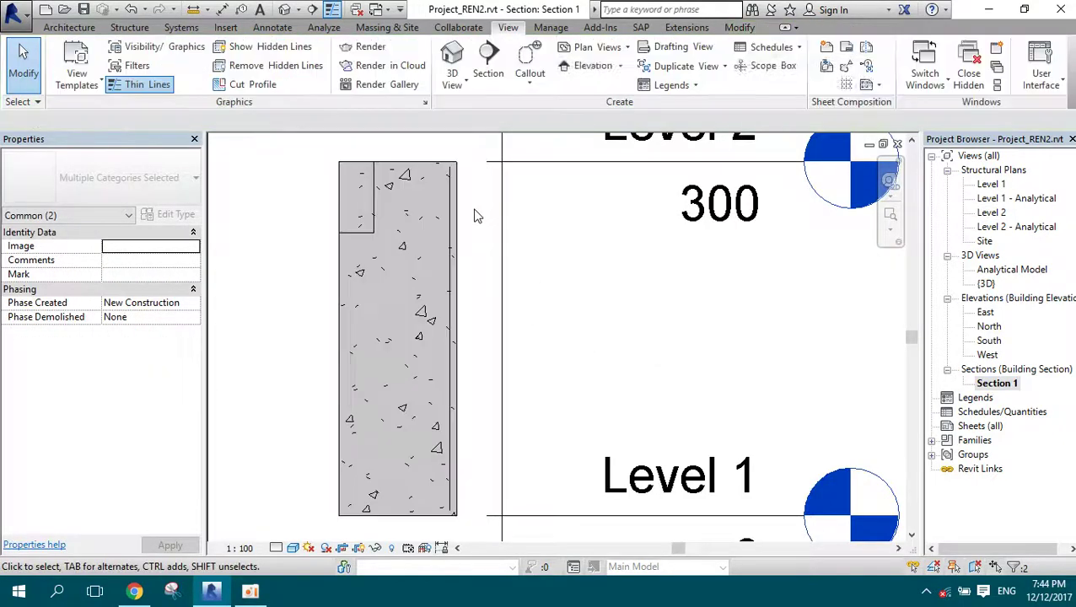
click(454, 215)
click(456, 215)
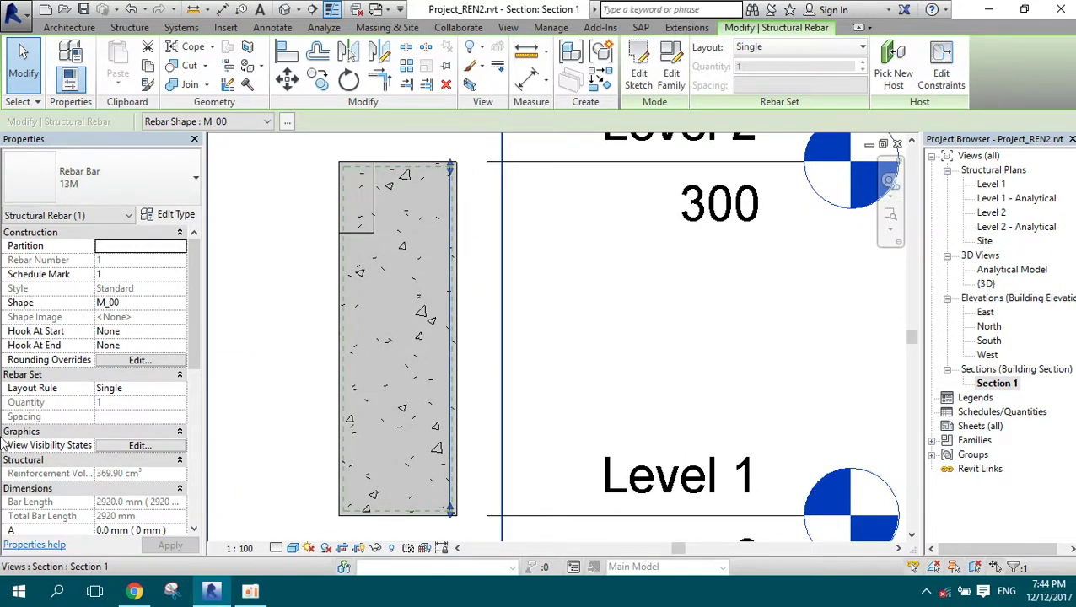
- Tick View unobscured for Level 2 in the bar's View Visibility States
click(145, 446)
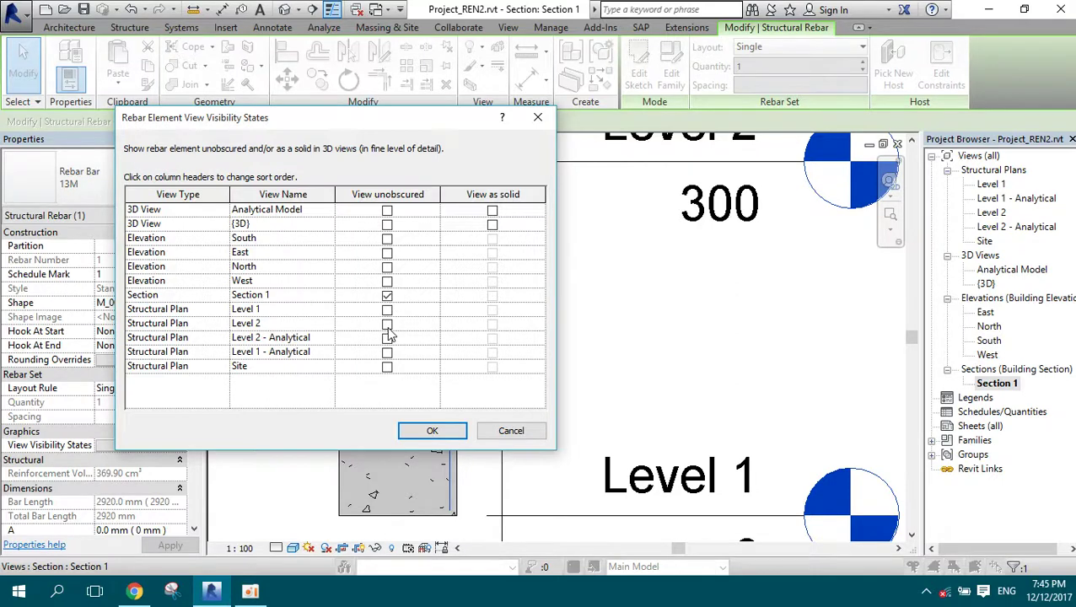
click(387, 324)
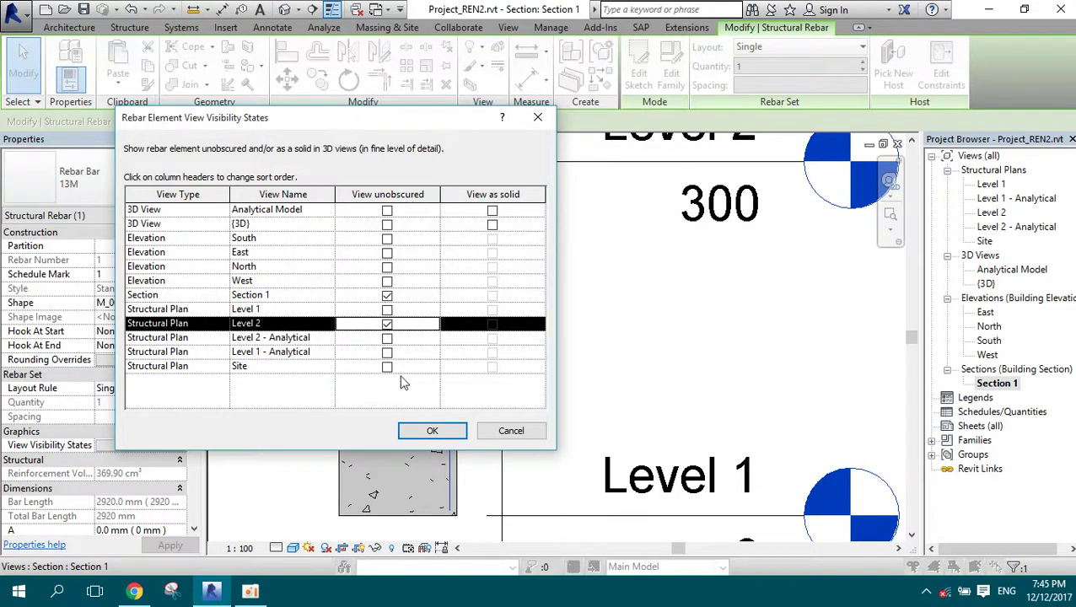
click(430, 431)
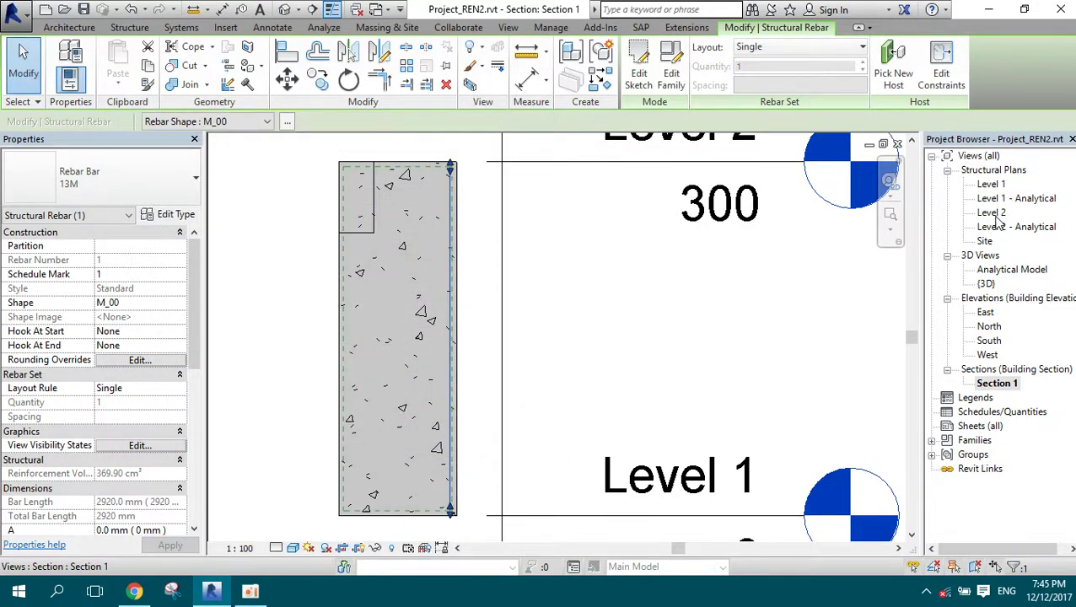
click(998, 217)
double_click(996, 216)
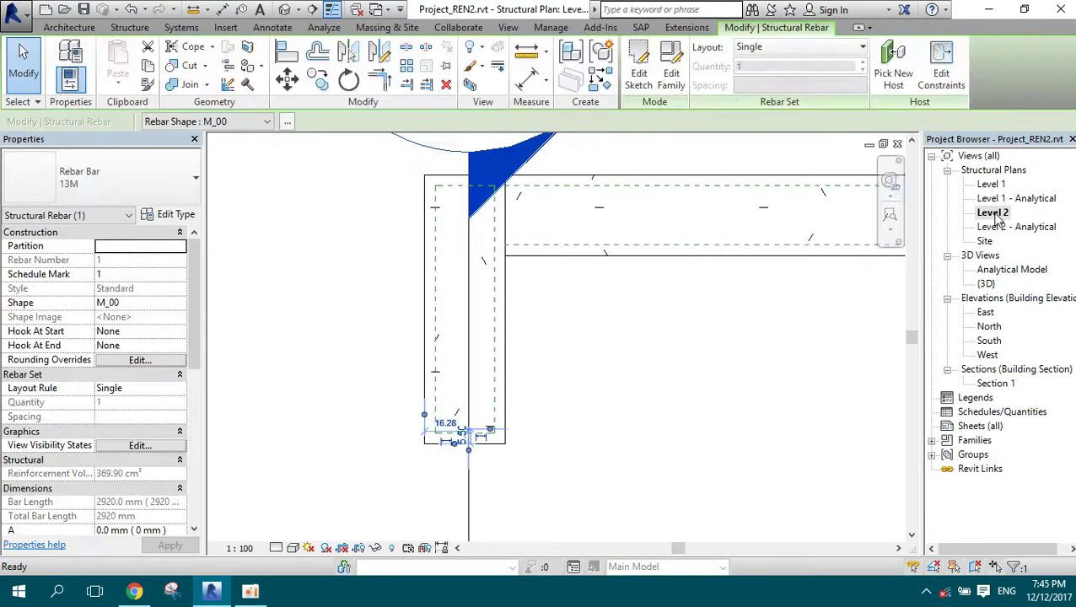
scroll(431, 477, up, 2)
scroll(498, 451, up, 2)
scroll(532, 396, up, 1)
scroll(553, 346, up, 2)
click(582, 303)
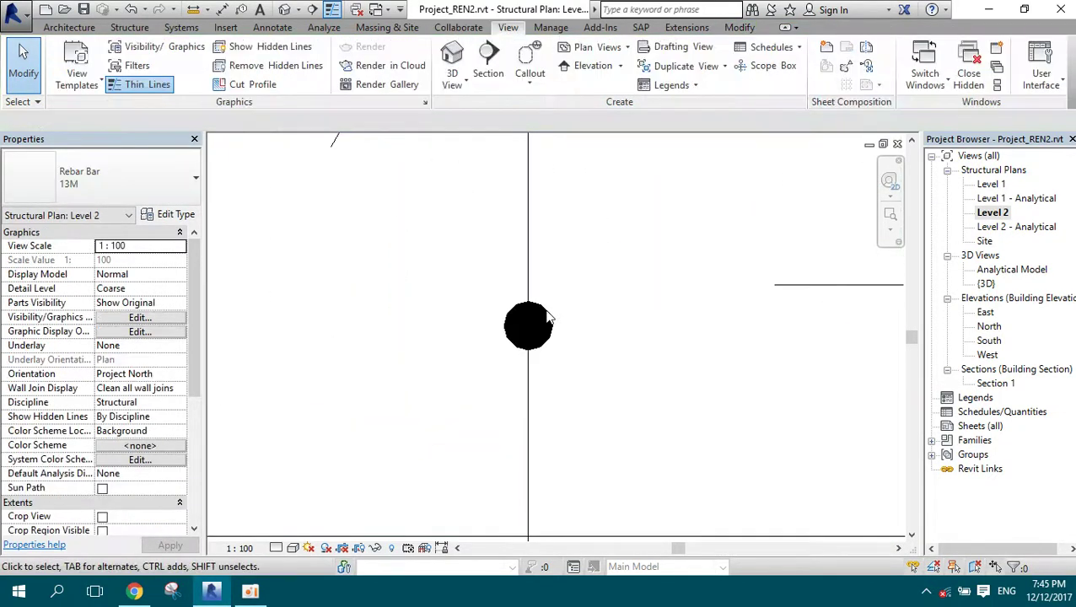
scroll(534, 262, down, 1)
scroll(533, 324, down, 1)
scroll(533, 325, down, 1)
scroll(523, 278, up, 4)
scroll(523, 214, up, 2)
scroll(498, 215, up, 2)
scroll(506, 232, up, 2)
click(501, 233)
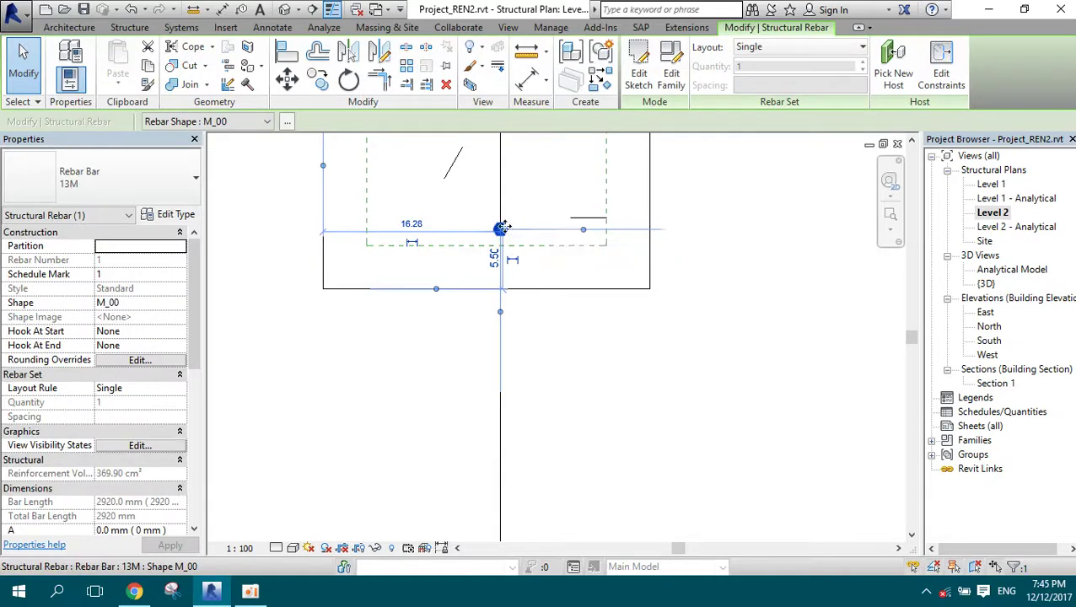
drag(501, 230, 374, 235)
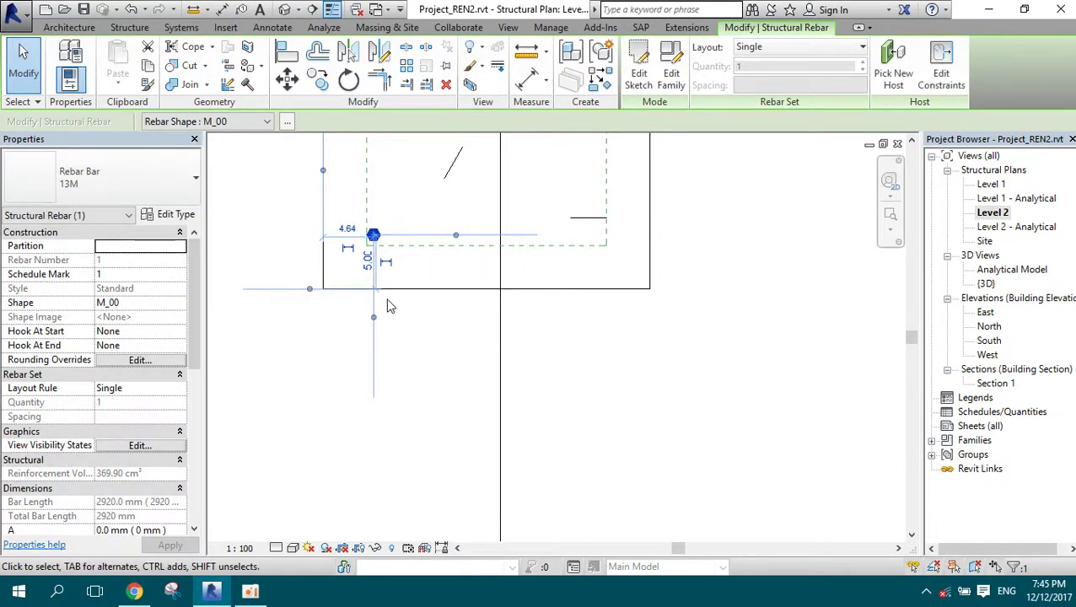
click(345, 236)
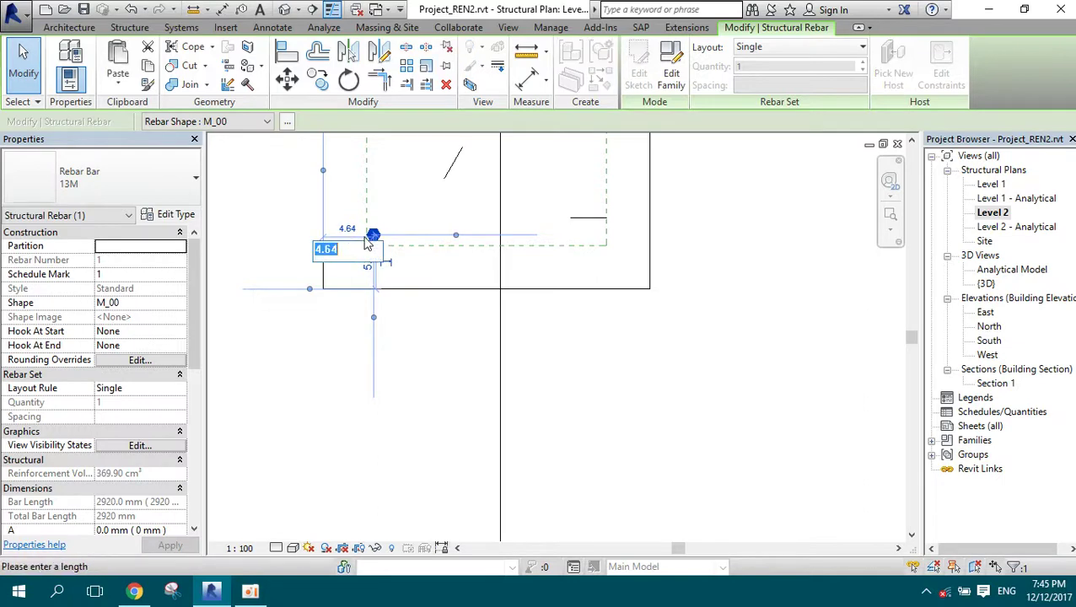
text(0)
key(Return)
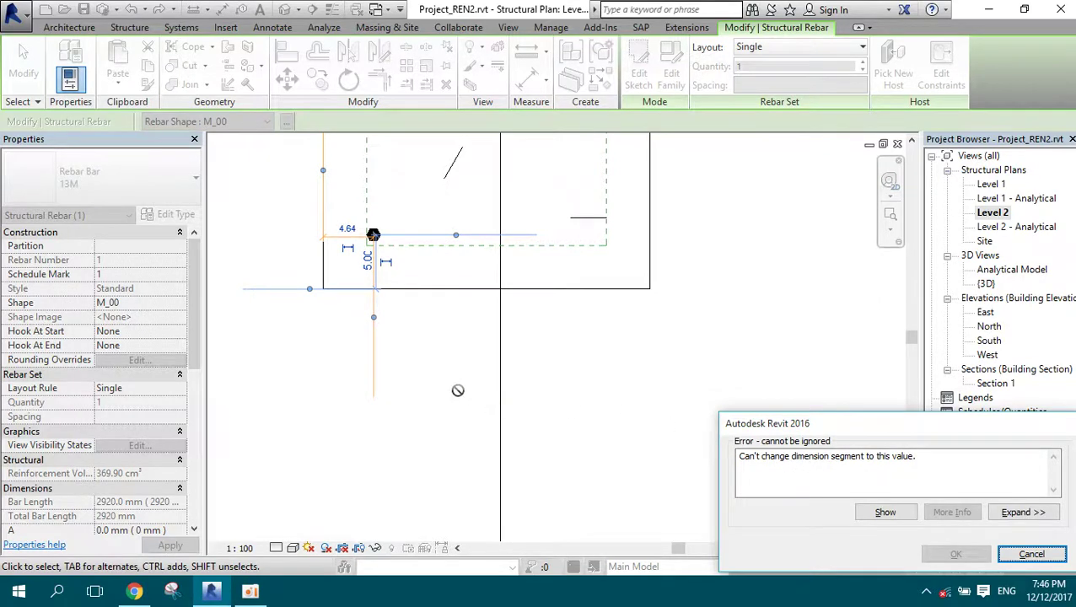
key(Escape)
click(374, 236)
click(376, 236)
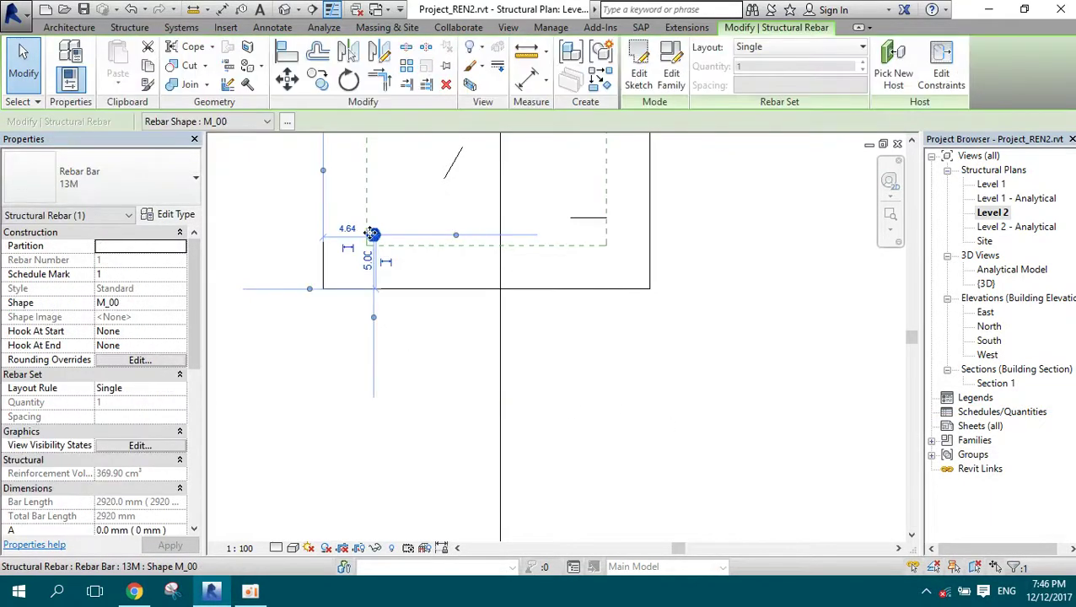
scroll(344, 215, up, 2)
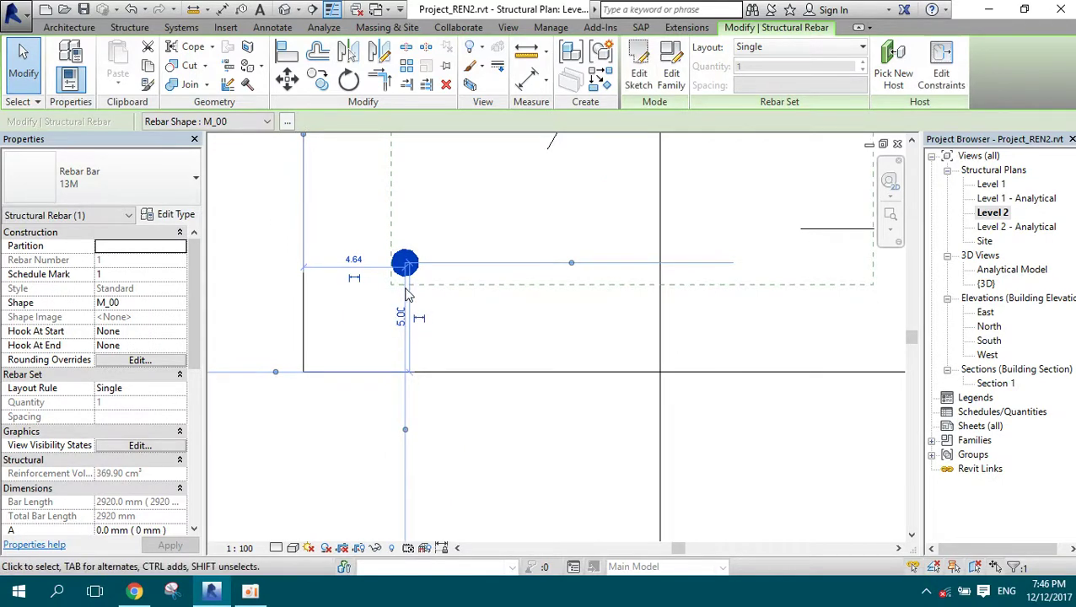
scroll(428, 291, up, 1)
key(Down)
key(Down)
key(Down)
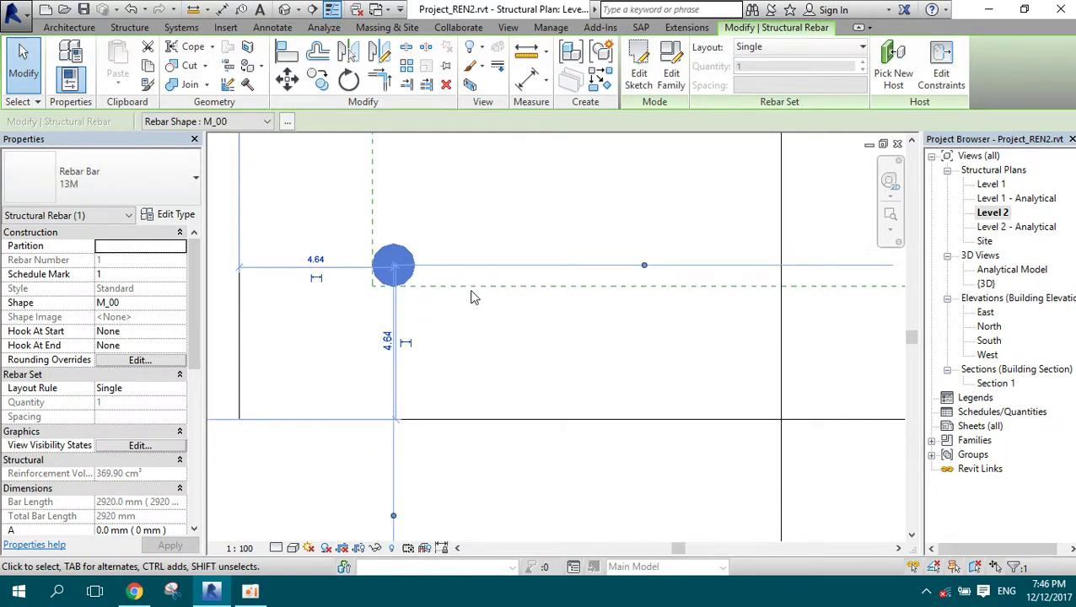
click(485, 225)
scroll(408, 289, down, 2)
scroll(408, 297, down, 2)
scroll(408, 297, down, 2)
click(406, 287)
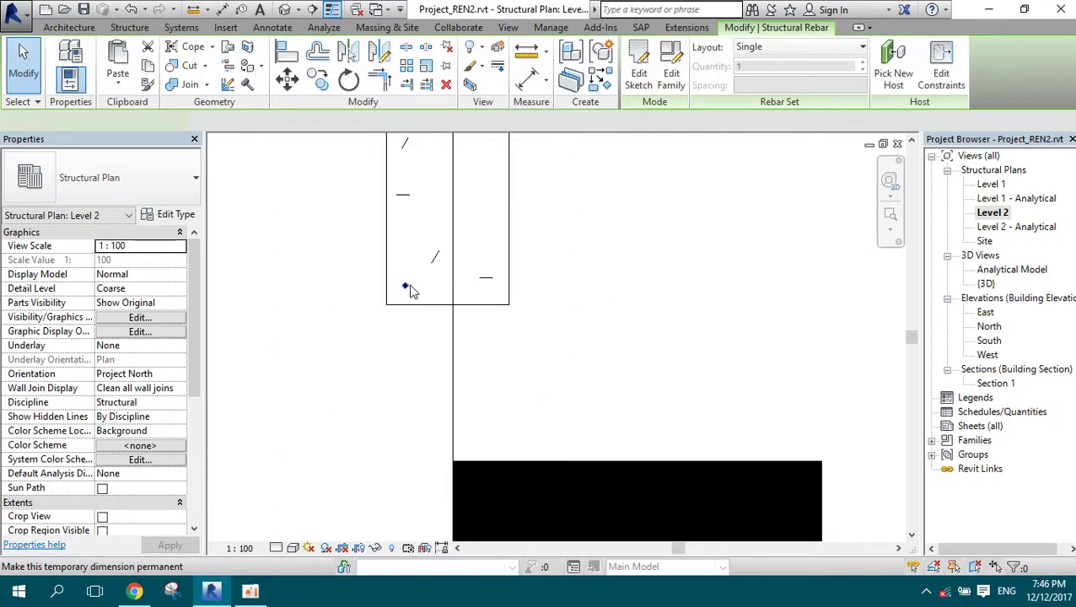
click(997, 214)
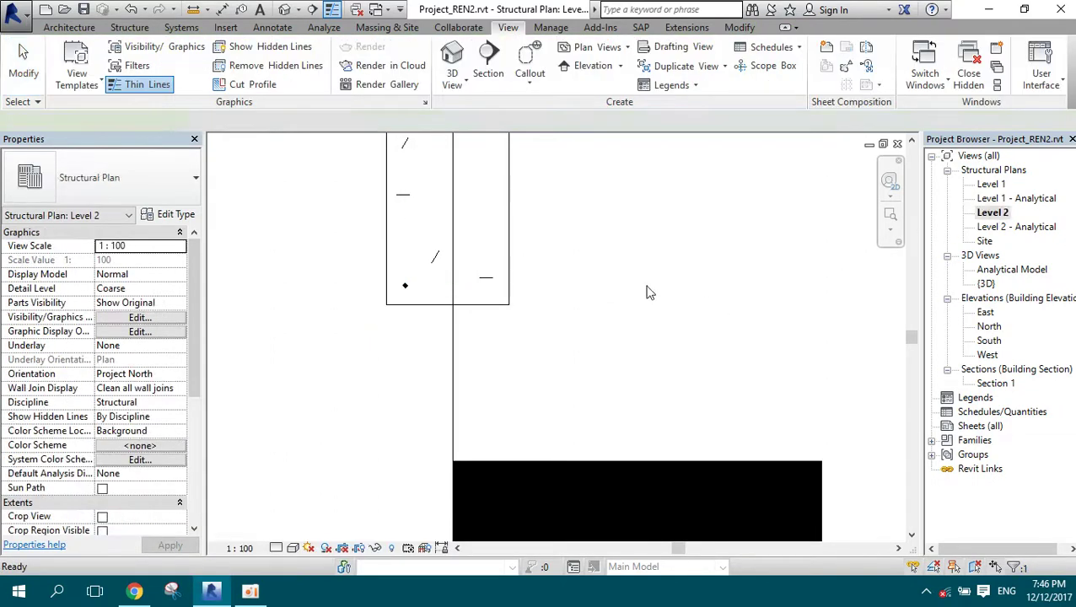
key(Escape)
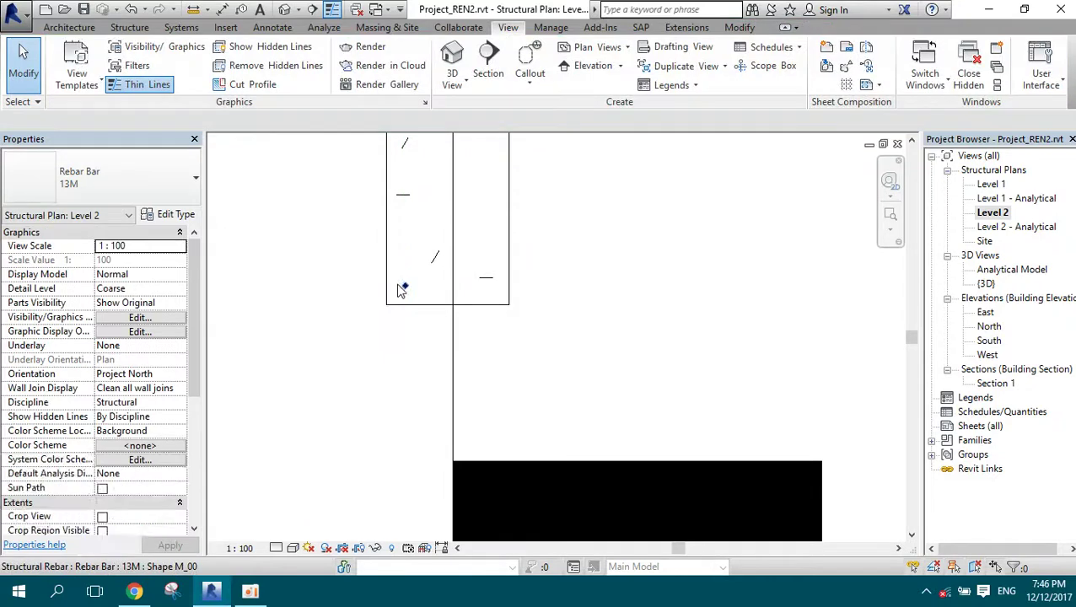
scroll(401, 288, up, 2)
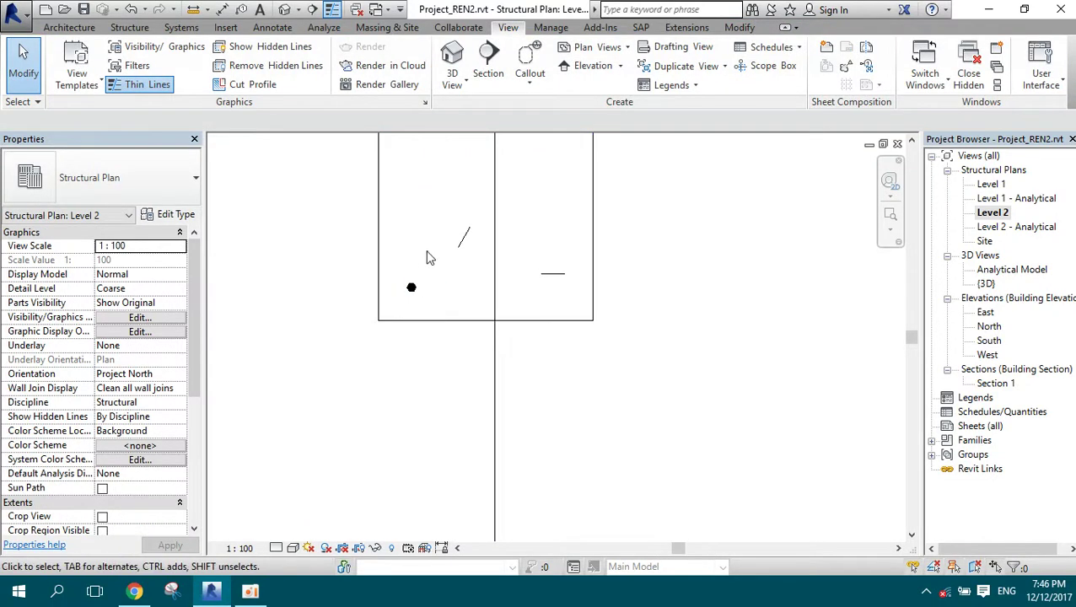
click(412, 288)
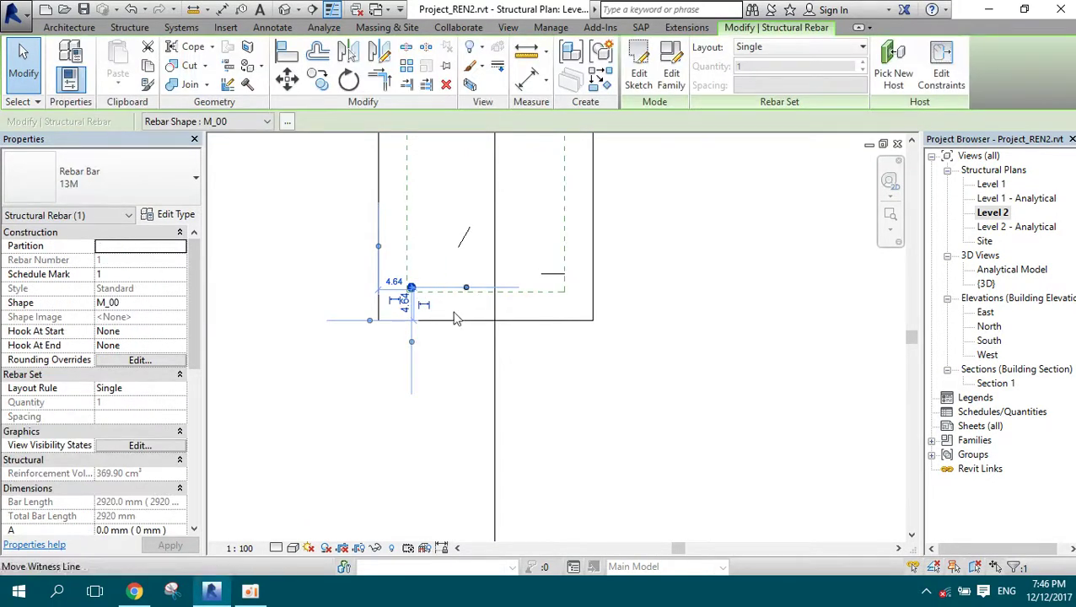
- Open the 13M bar type's properties without duplicating it, and view its Hook Lengths
click(171, 216)
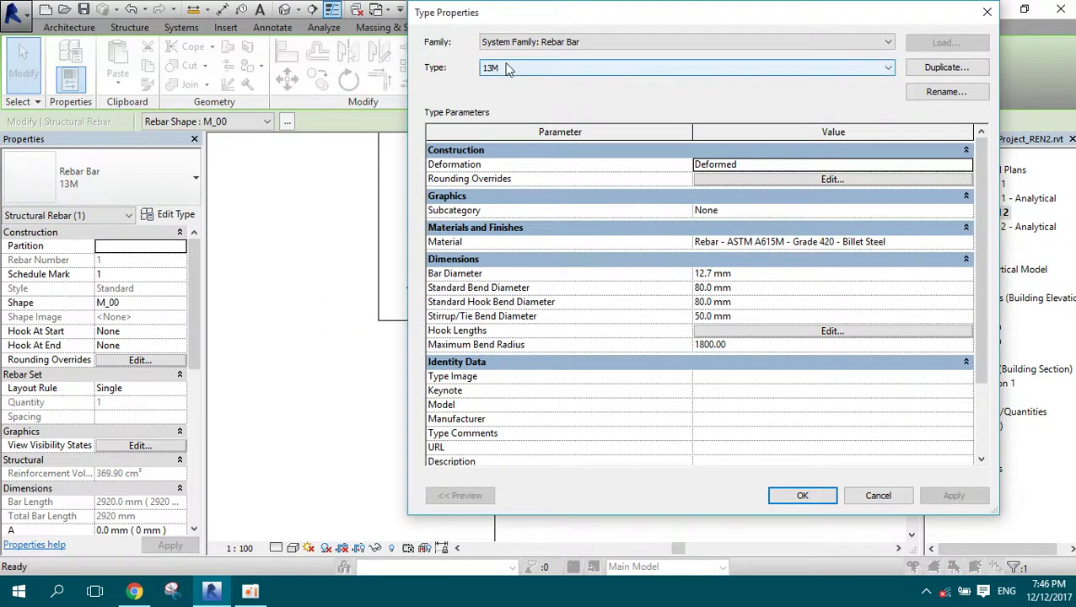
click(511, 69)
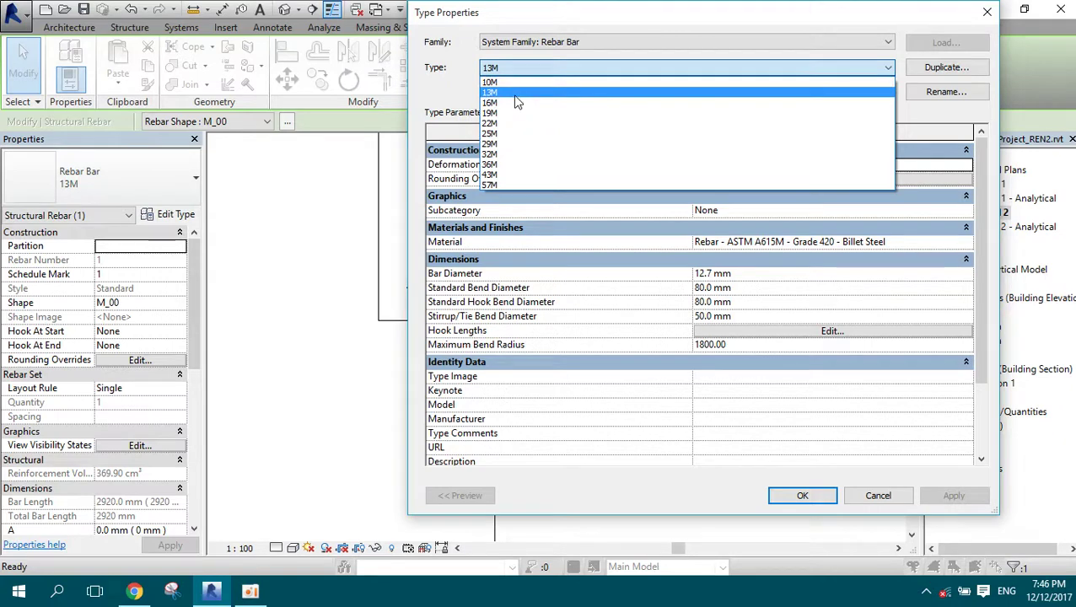
click(516, 95)
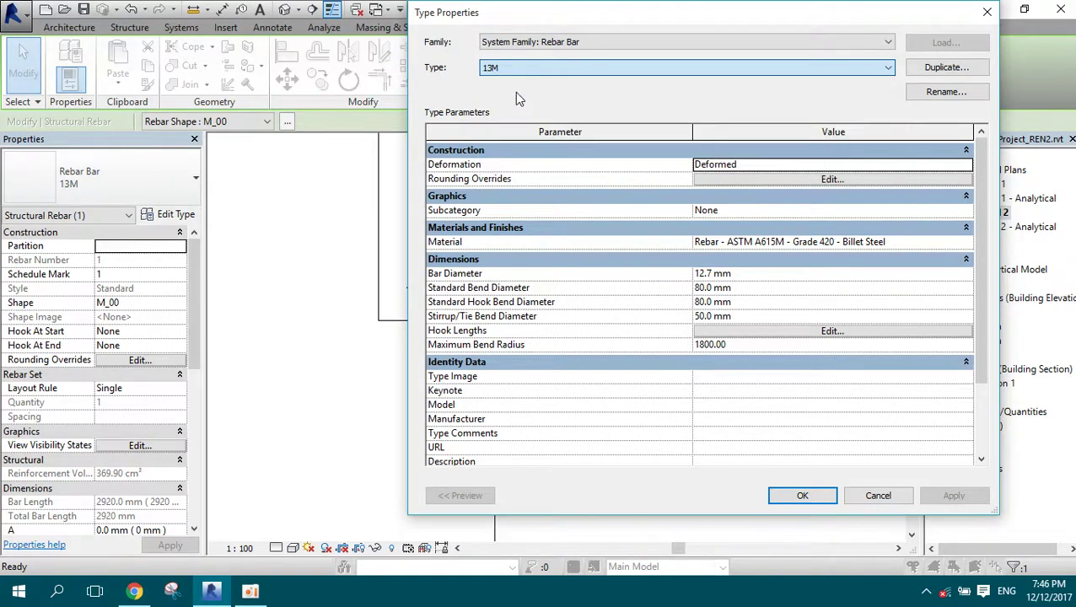
click(968, 76)
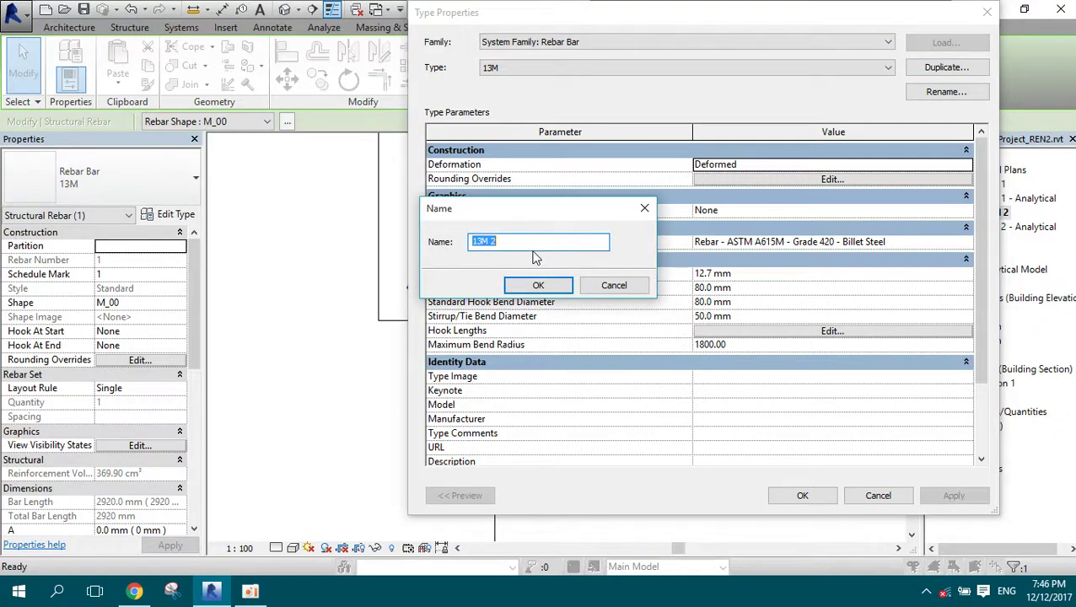
click(614, 285)
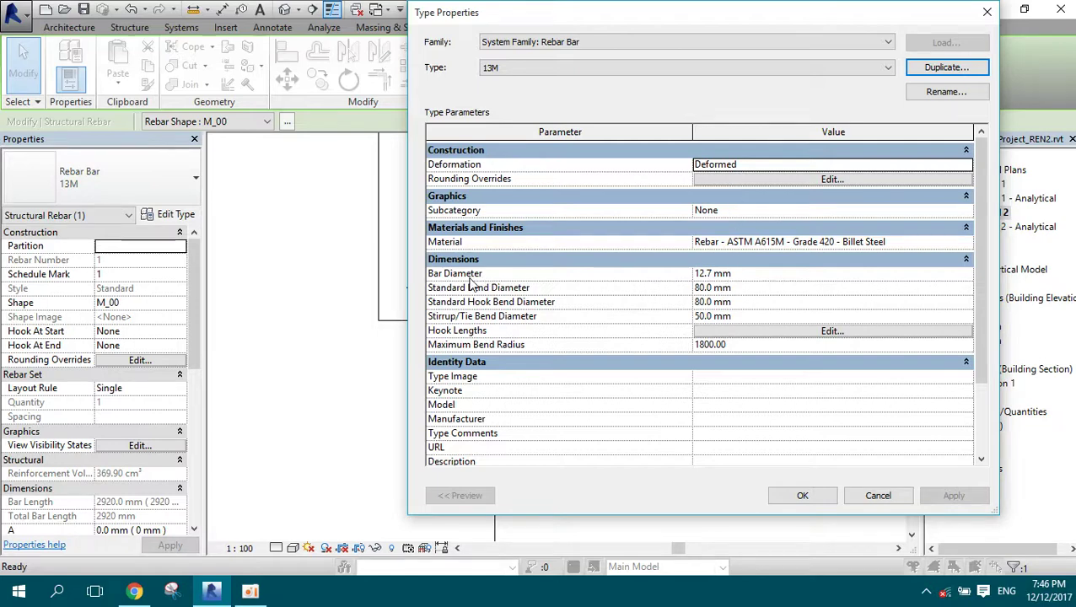
click(747, 275)
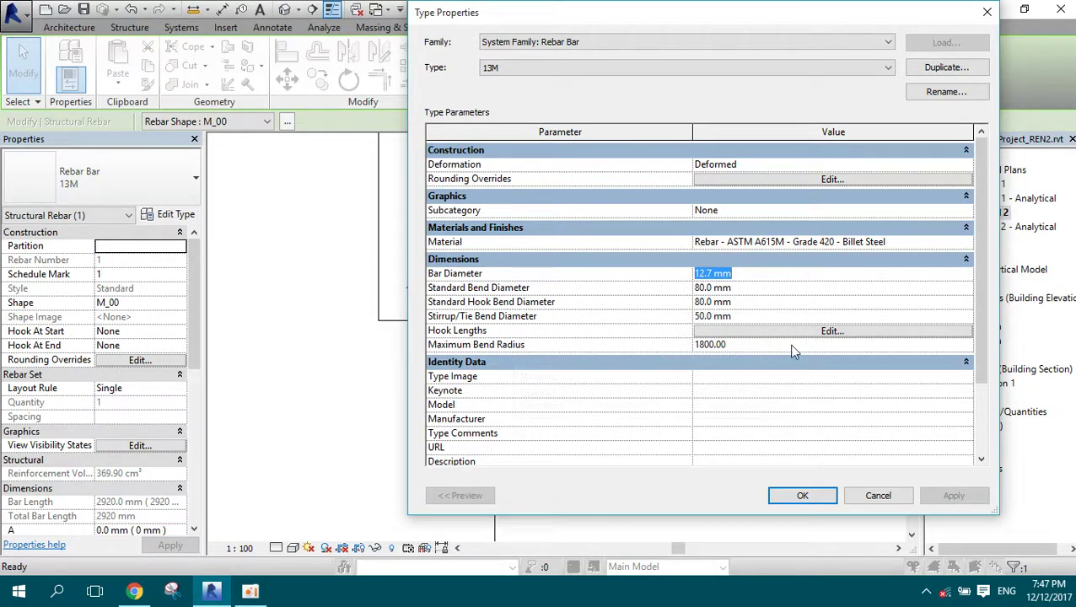
click(830, 332)
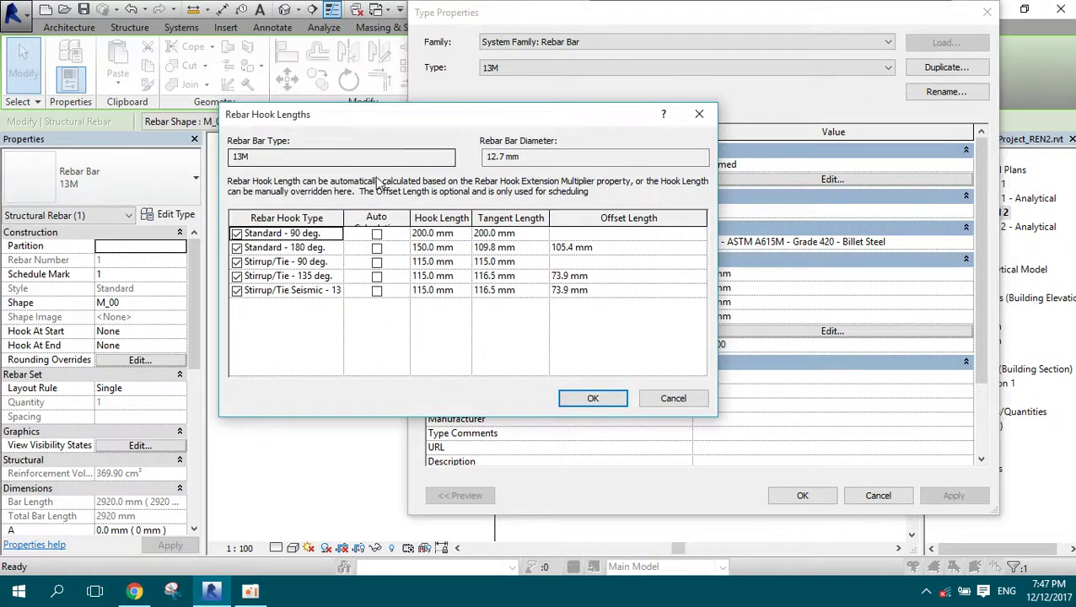
- Widen the Rebar Hook Type and Auto Calculation columns, then toggle Auto Calculation for Standard - 90 deg. on and off
double_click(255, 162)
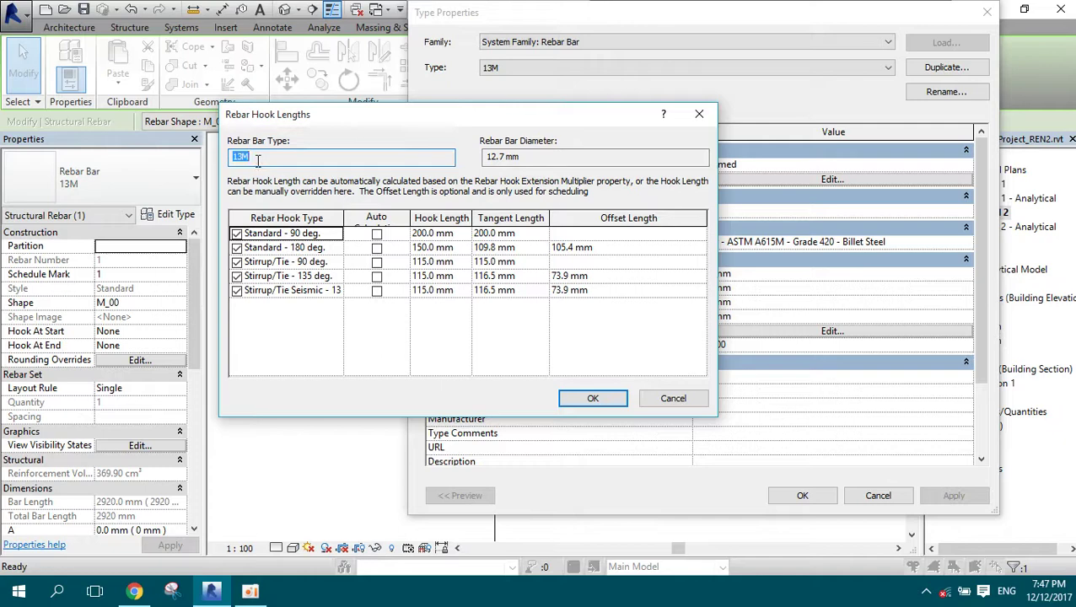
click(519, 156)
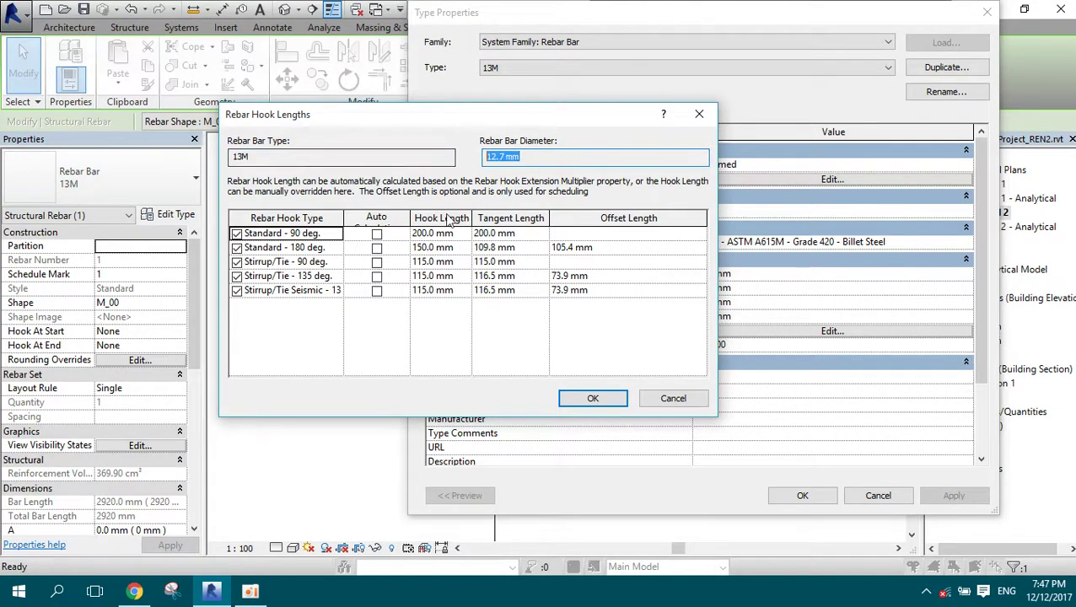
drag(344, 220, 361, 219)
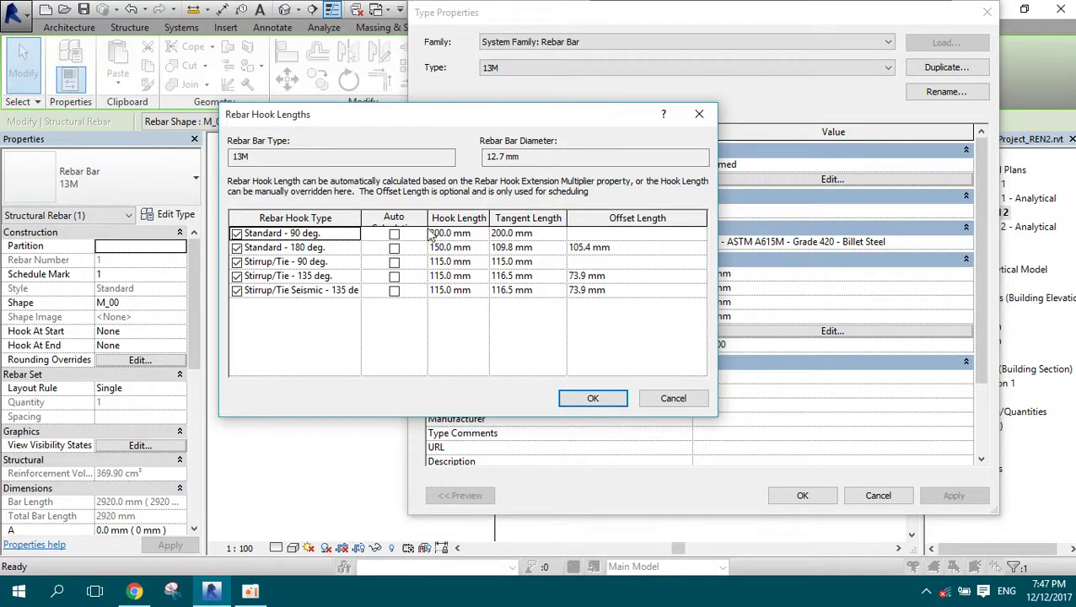
drag(428, 219, 458, 220)
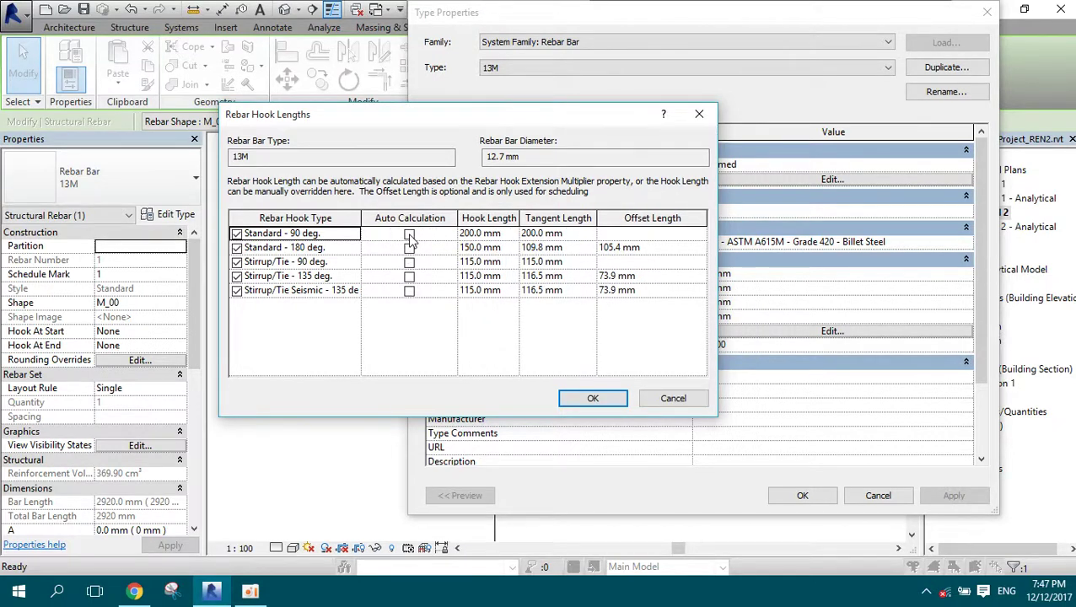
click(409, 236)
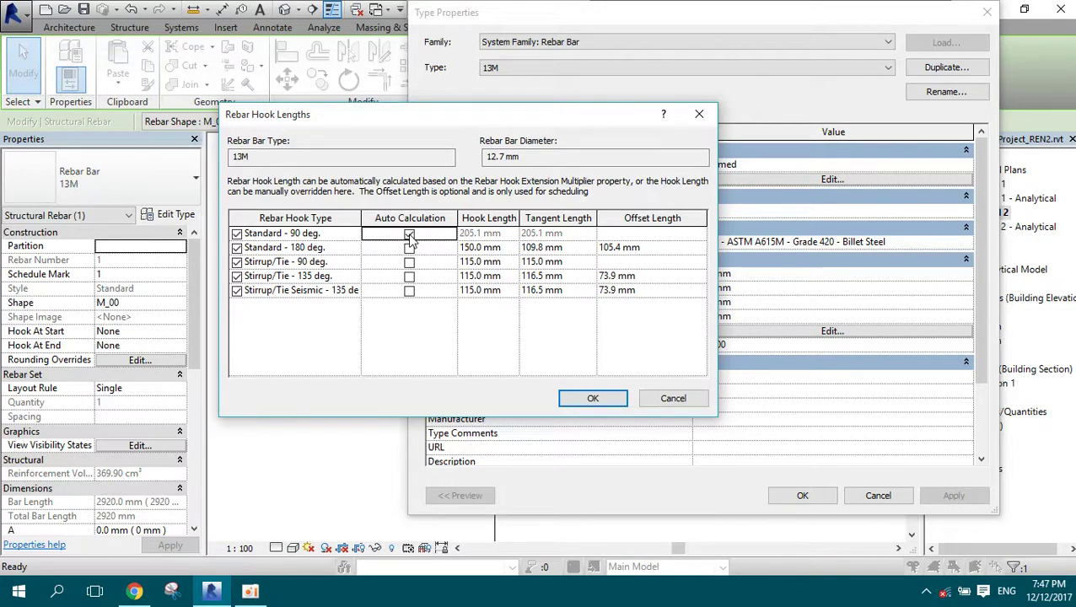
click(409, 236)
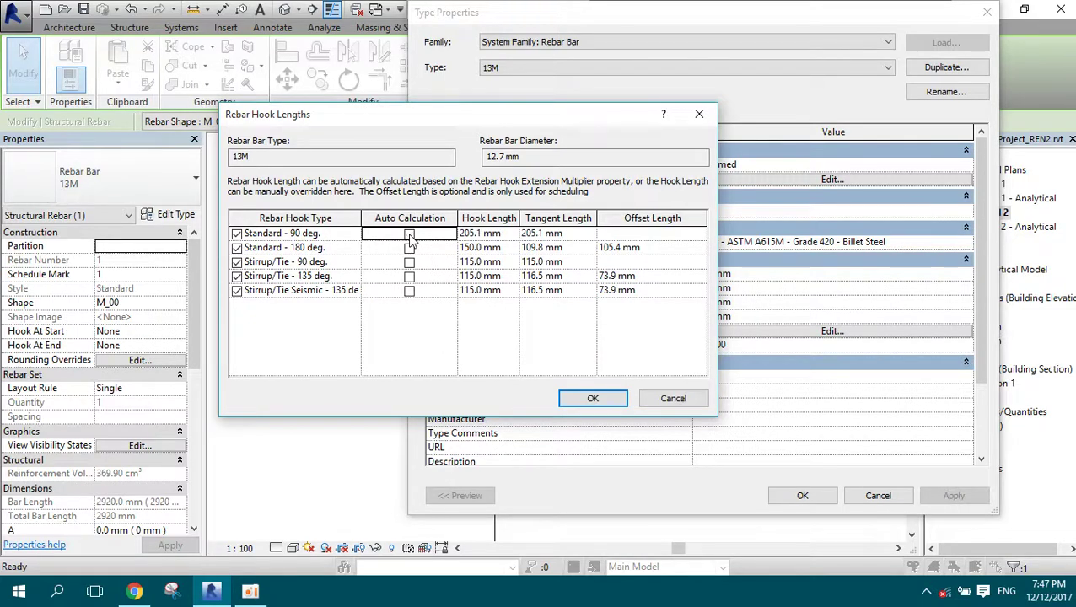
- Close Hook Lengths without saving, reopen it, and switch to the Rebar Hook Lengths help page
click(699, 115)
click(742, 332)
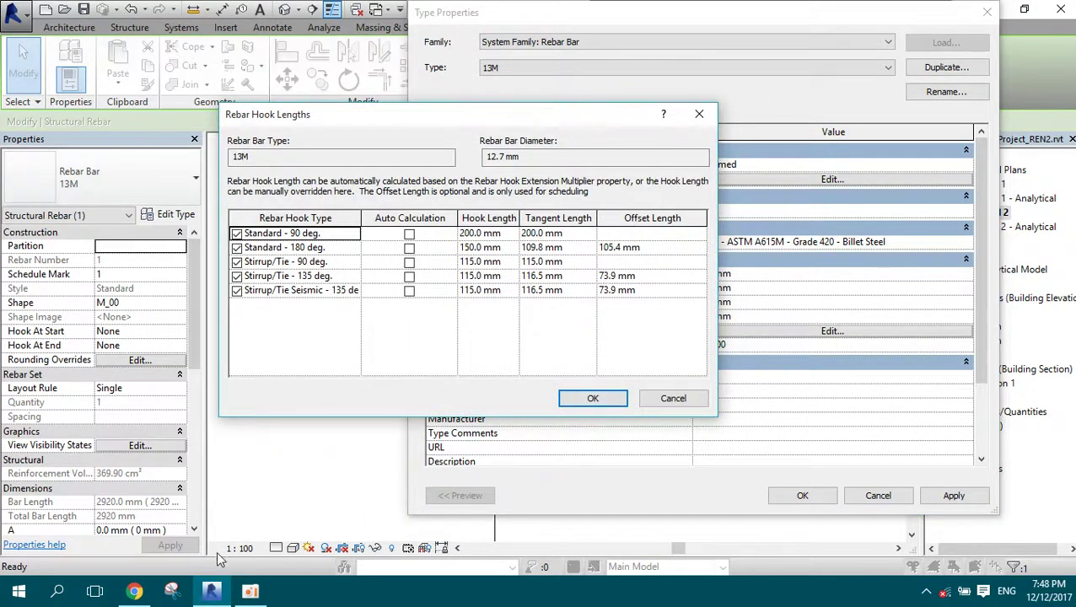
click(135, 591)
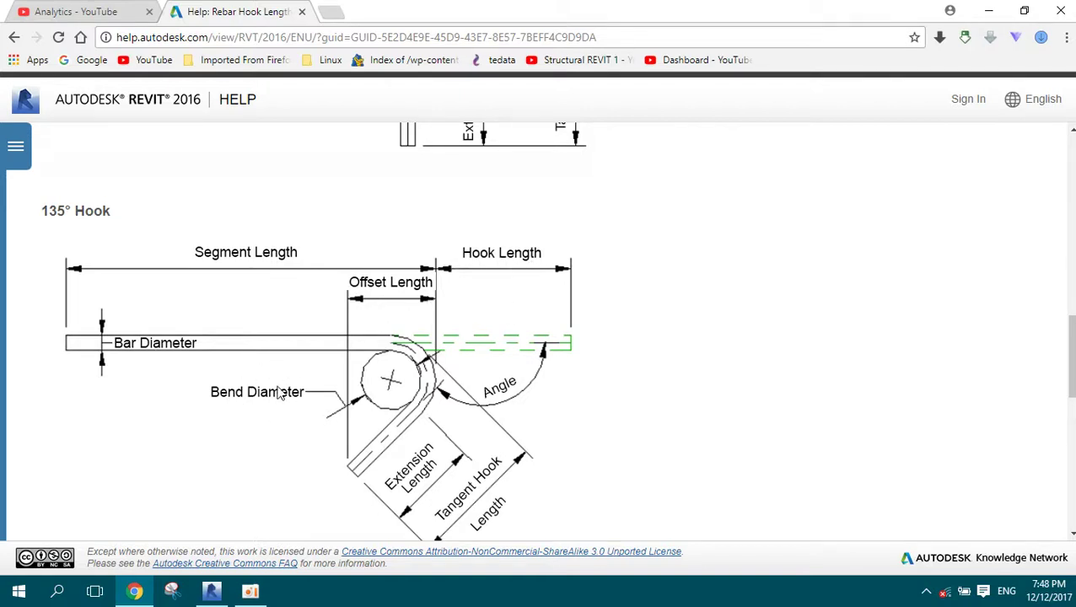
- Scroll through the 90°, 135° and 180° hook diagrams, then return to Revit's 13M Rebar Hook Lengths dialog
scroll(499, 356, down, 1)
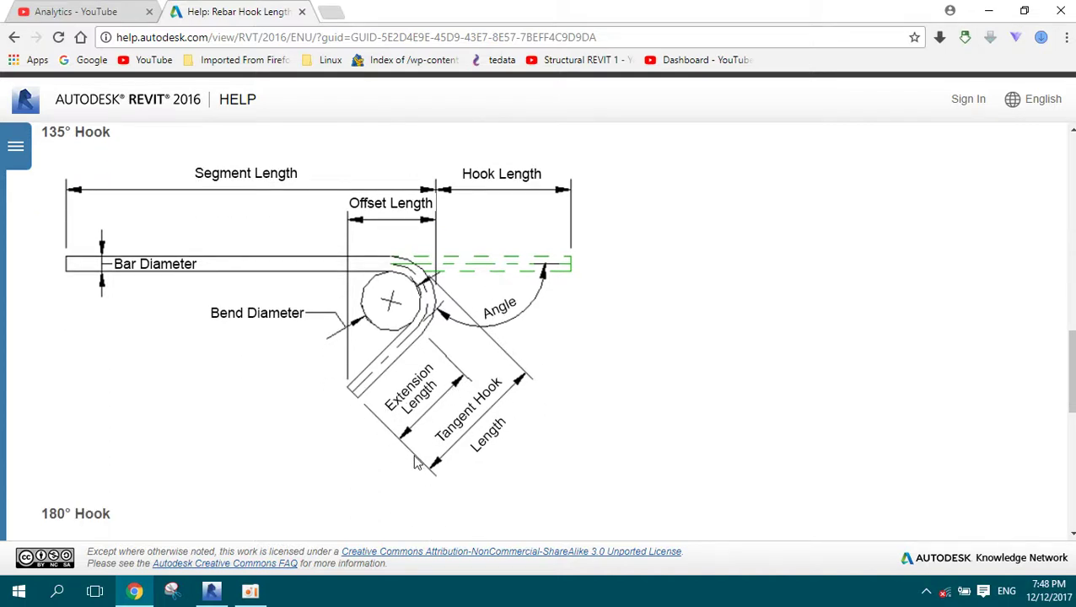
scroll(544, 394, up, 5)
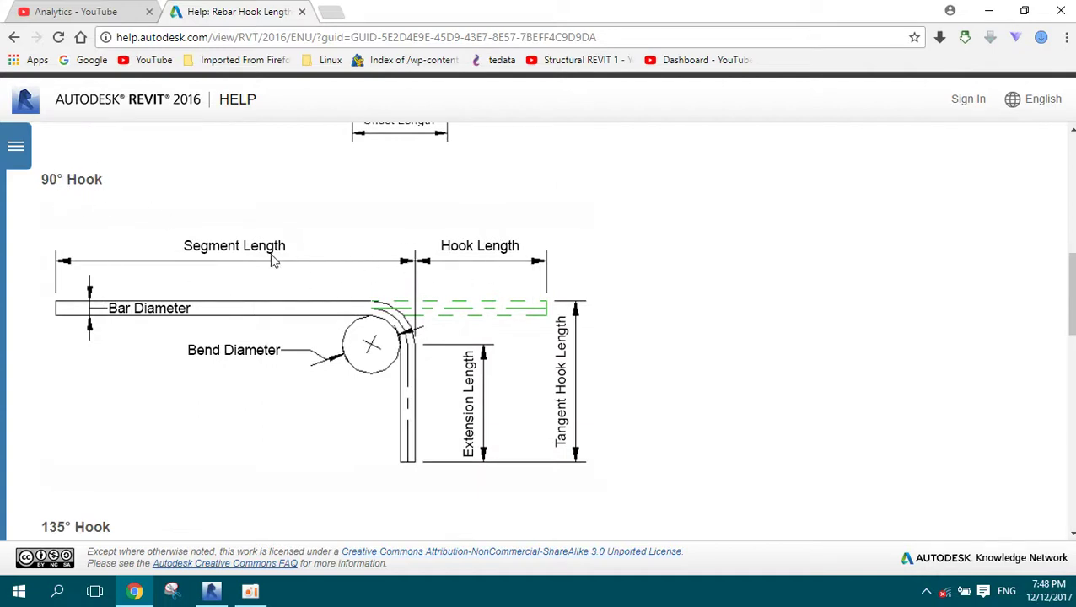
scroll(654, 274, down, 4)
scroll(643, 279, down, 3)
scroll(239, 296, up, 3)
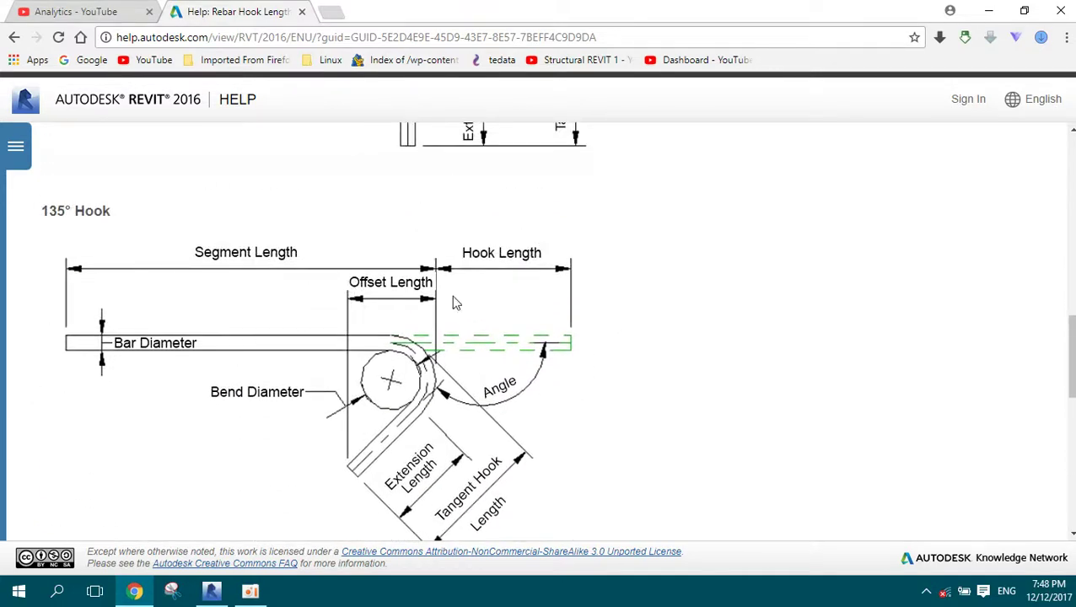
scroll(583, 313, down, 5)
scroll(583, 314, up, 1)
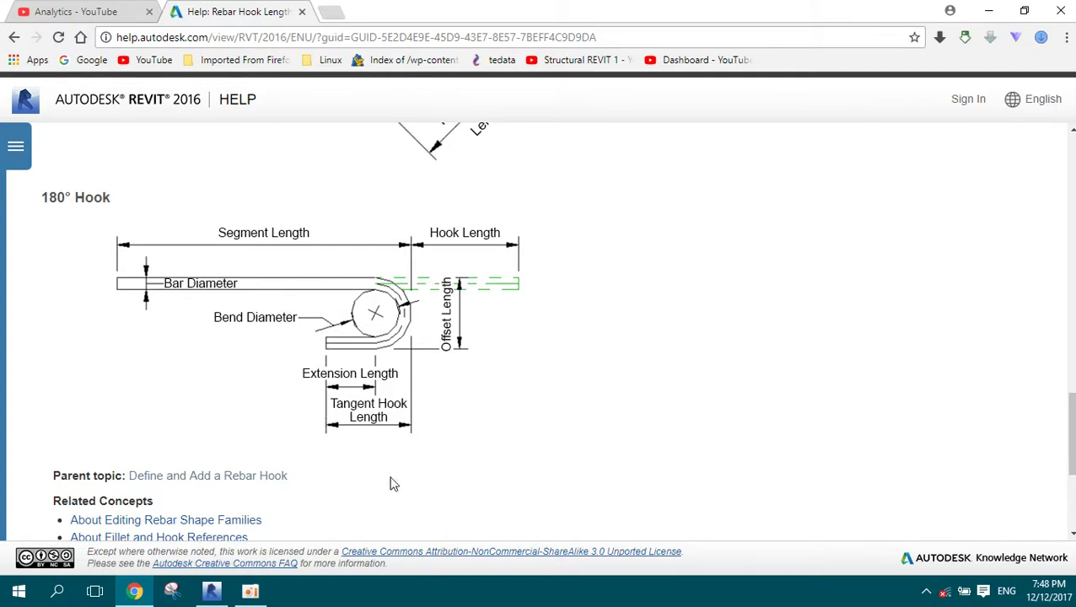
click(213, 591)
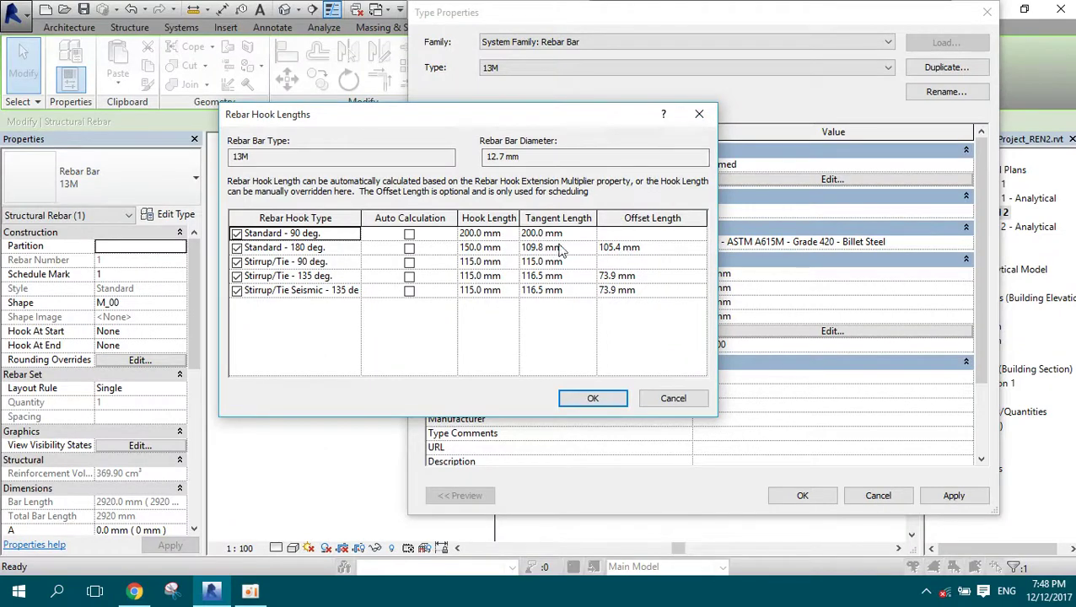
- Close Hook Lengths and cancel Type Properties, then make the vertical bar 22M and select it
click(699, 114)
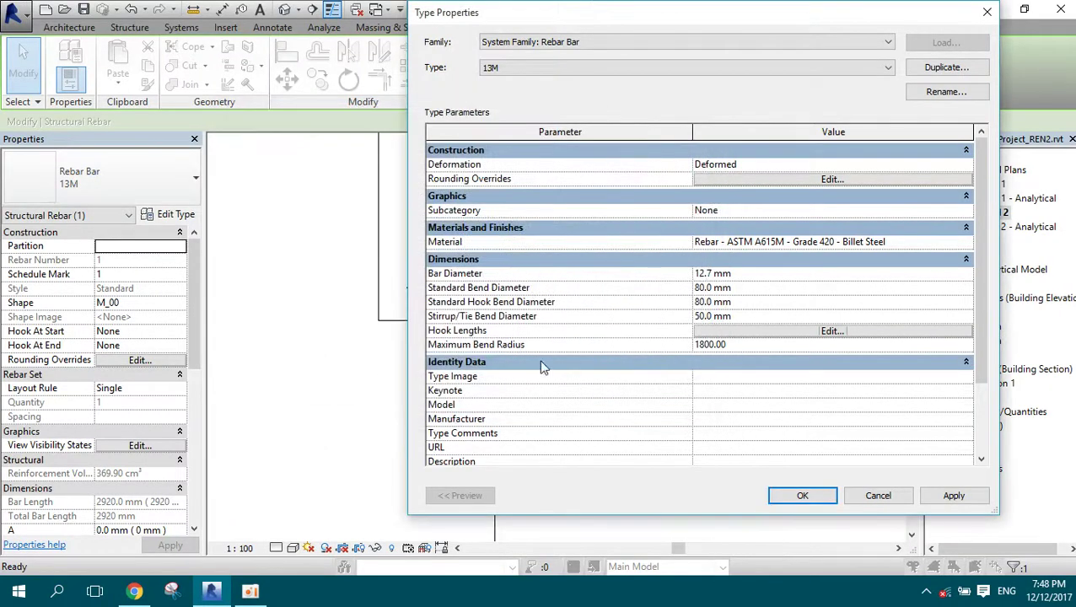
click(878, 496)
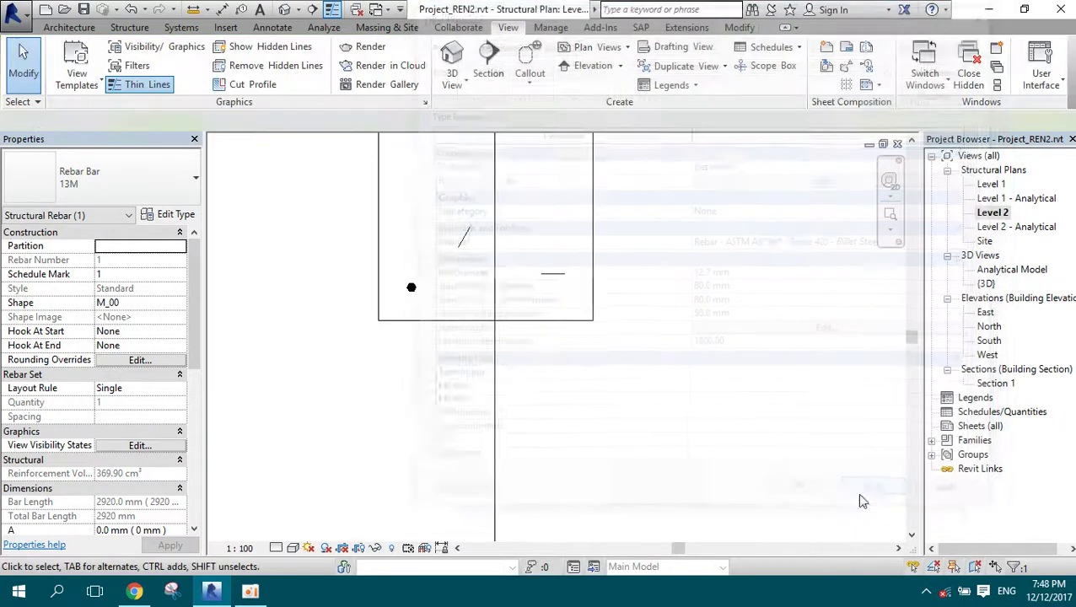
click(139, 177)
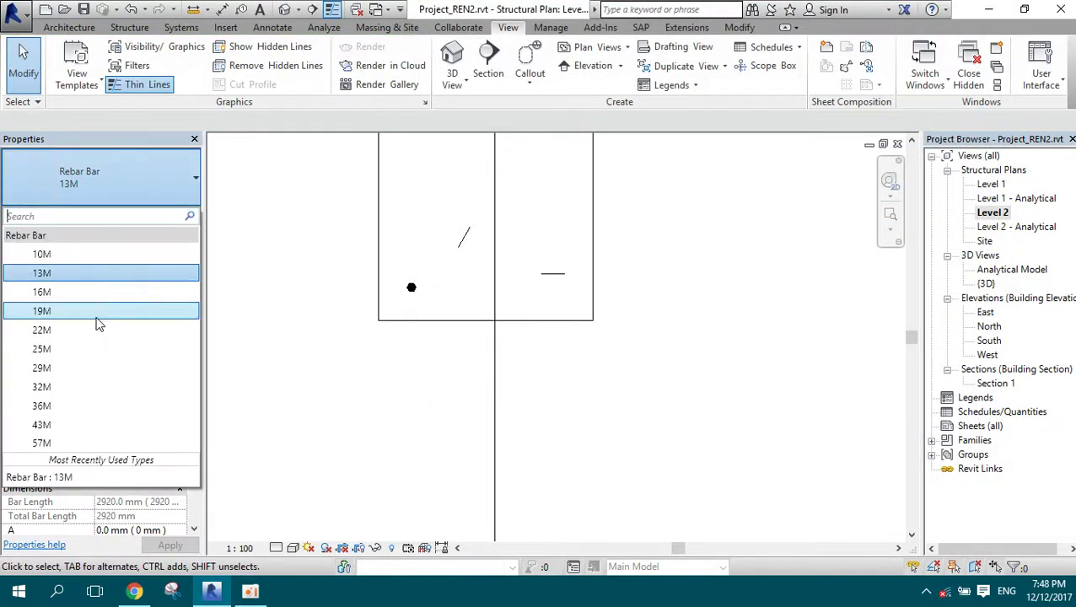
click(99, 331)
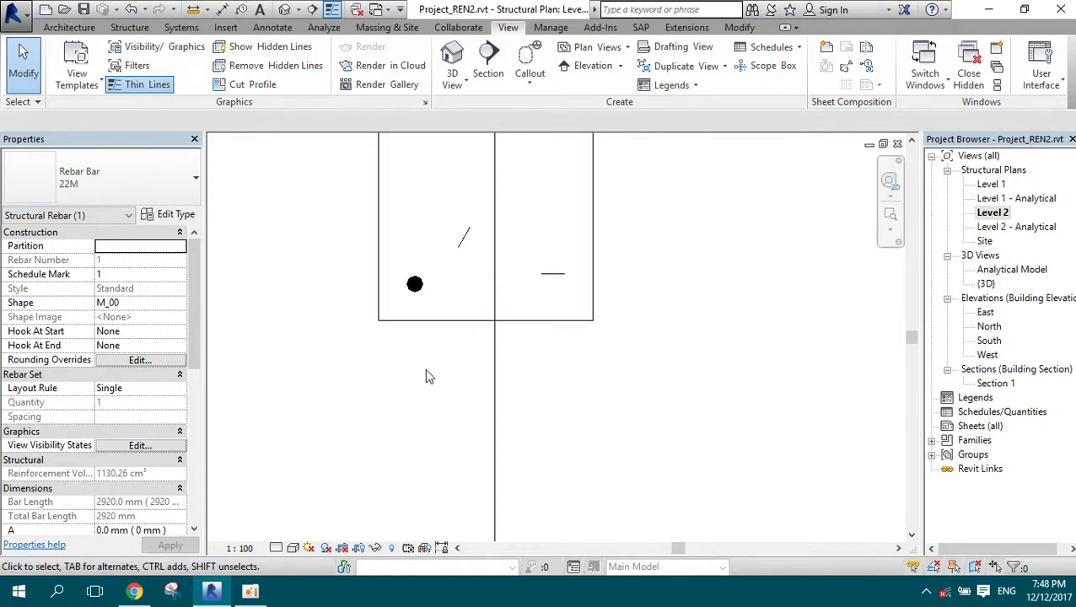
click(414, 284)
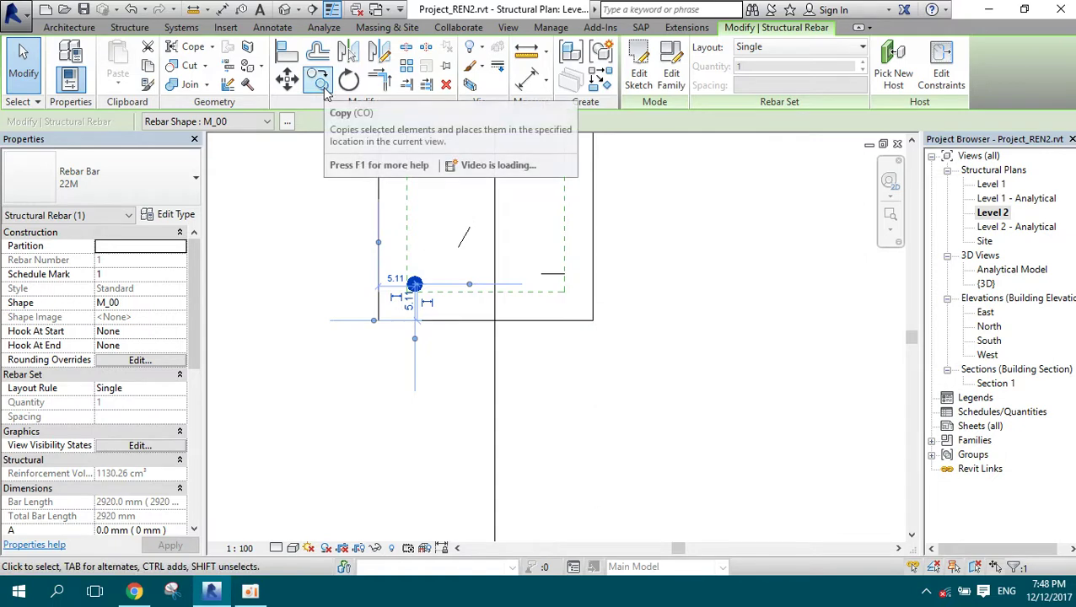
- Copy the 22M bar from the column edge to a spot just right of the original
click(317, 80)
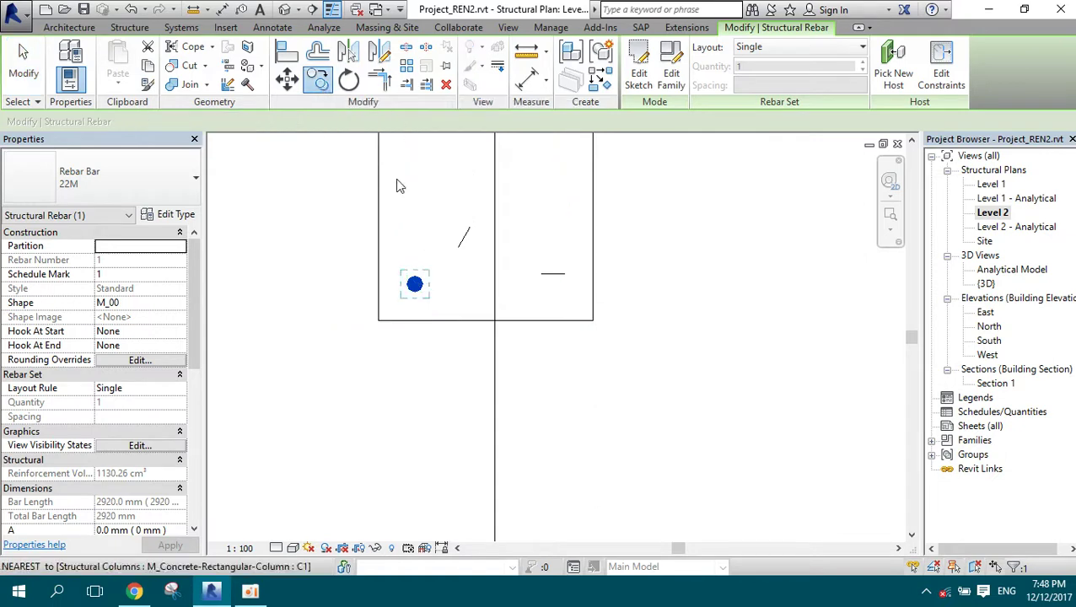
click(414, 329)
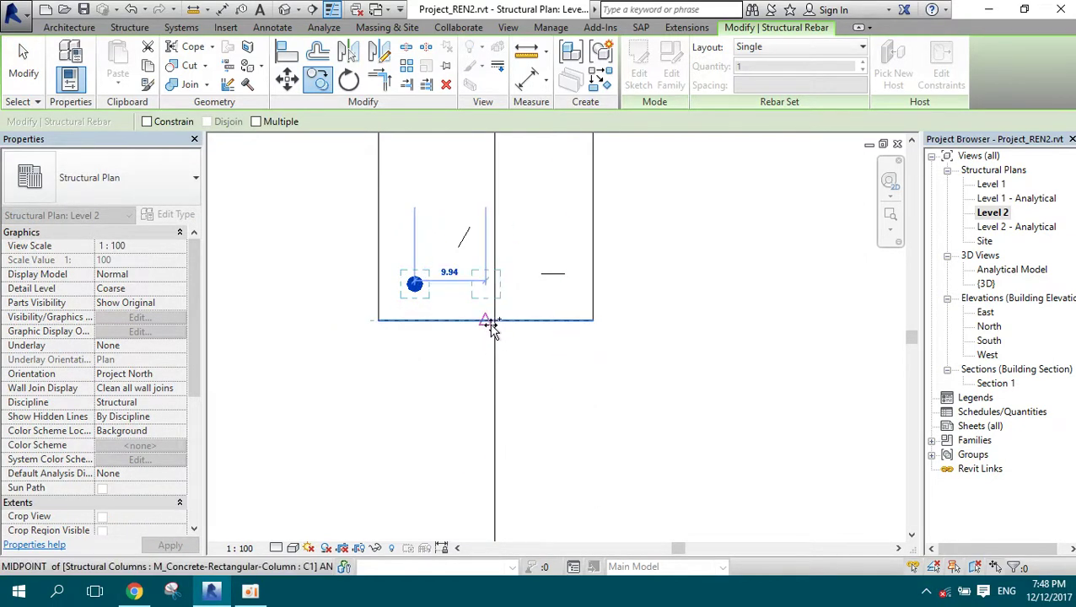
click(484, 330)
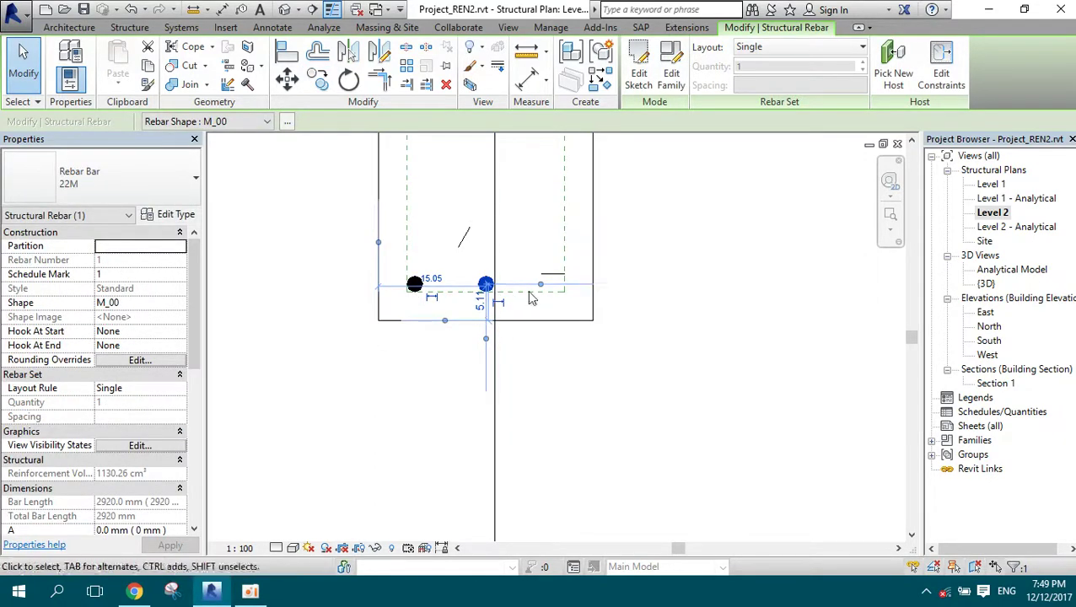
scroll(571, 359, down, 1)
- Select the concrete column several times, clearing the selection in between
key(Escape)
scroll(534, 296, up, 2)
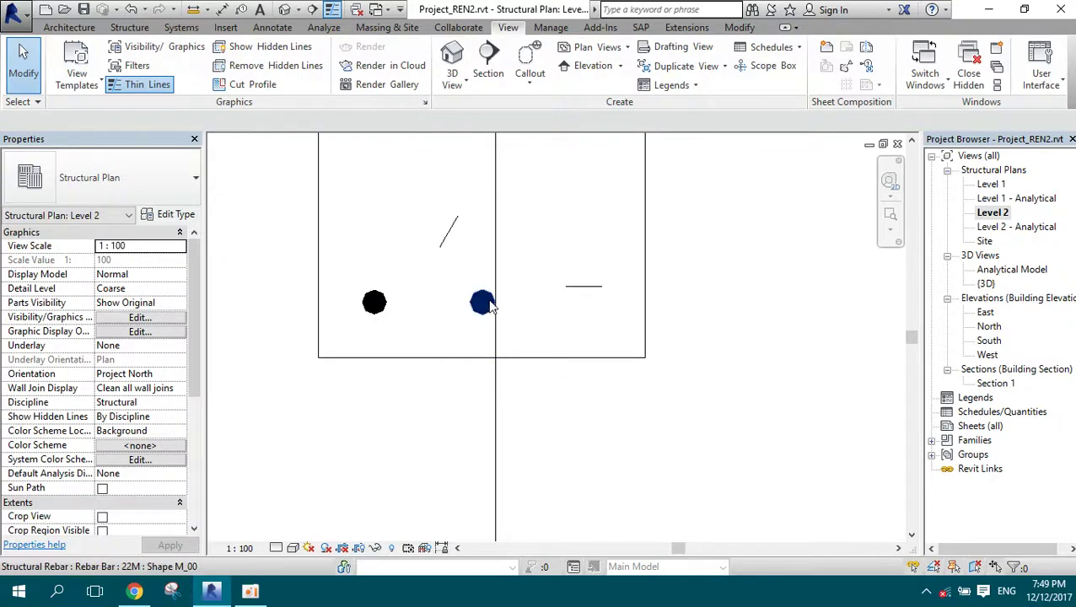
click(480, 306)
click(461, 334)
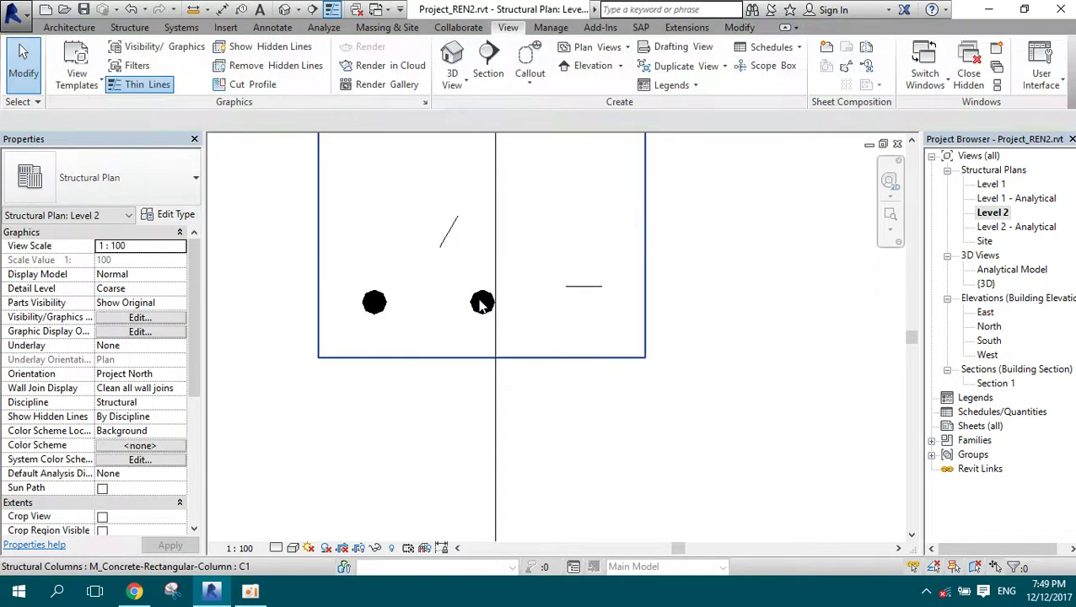
click(482, 301)
key(Escape)
click(481, 301)
key(Escape)
click(477, 314)
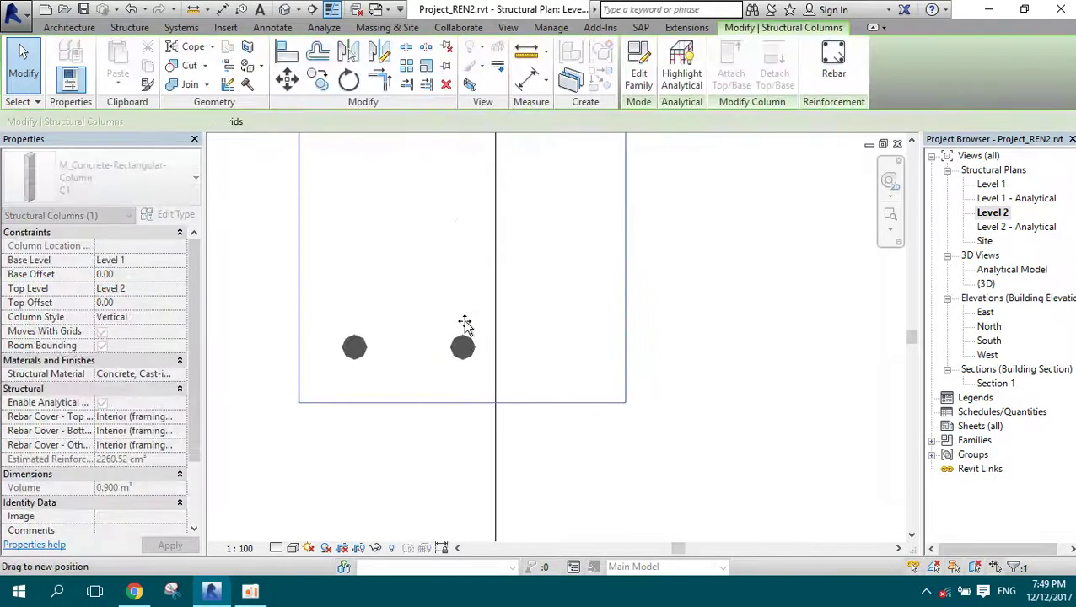
click(470, 336)
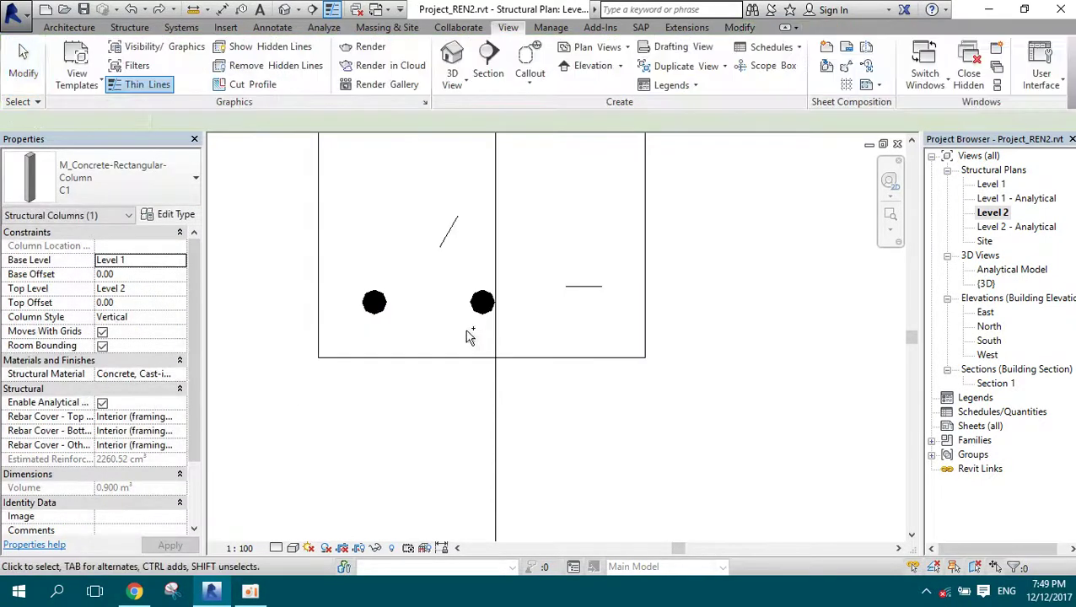
- Select the bar near the column, clear it, then select the left-hand 22M bar
click(556, 255)
key(Escape)
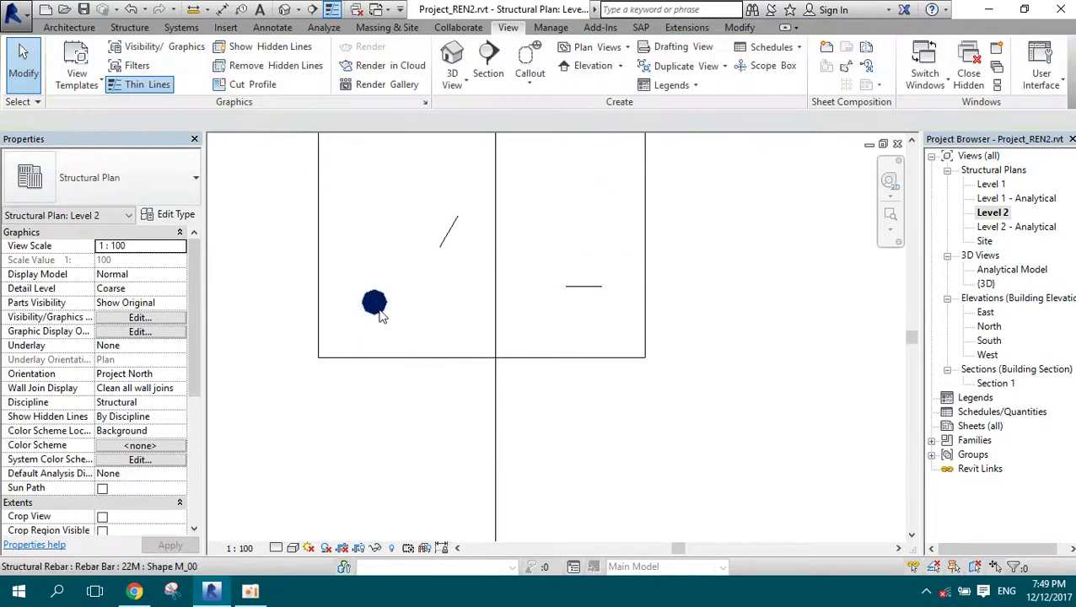
click(377, 309)
scroll(468, 428, down, 2)
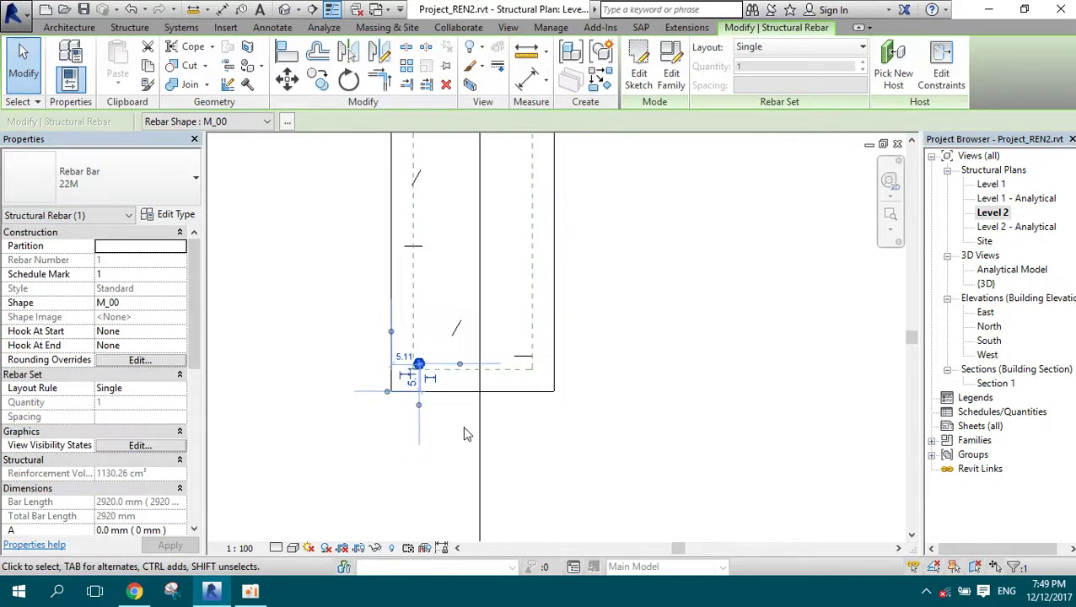
- Make the 22M bar a Fixed Number rebar set with a quantity of 4 bars
scroll(465, 422, down, 1)
scroll(464, 410, down, 1)
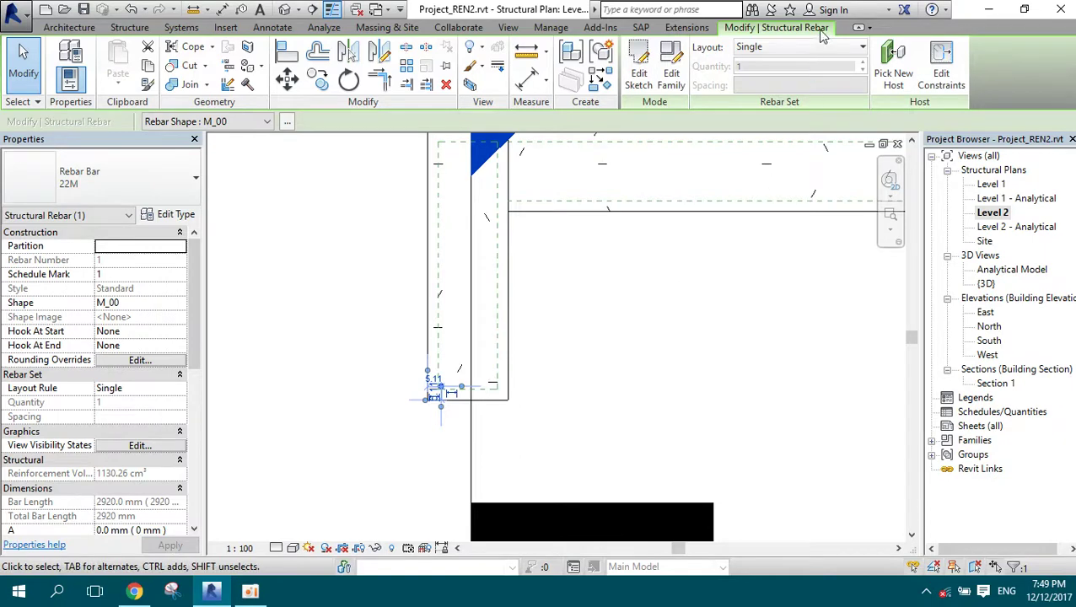
click(766, 48)
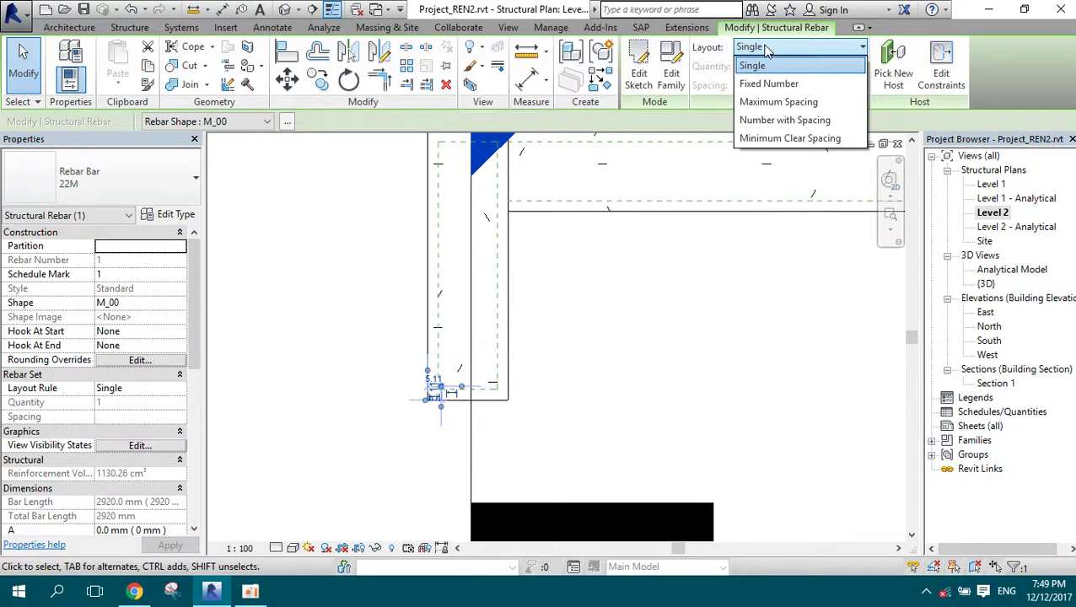
click(780, 87)
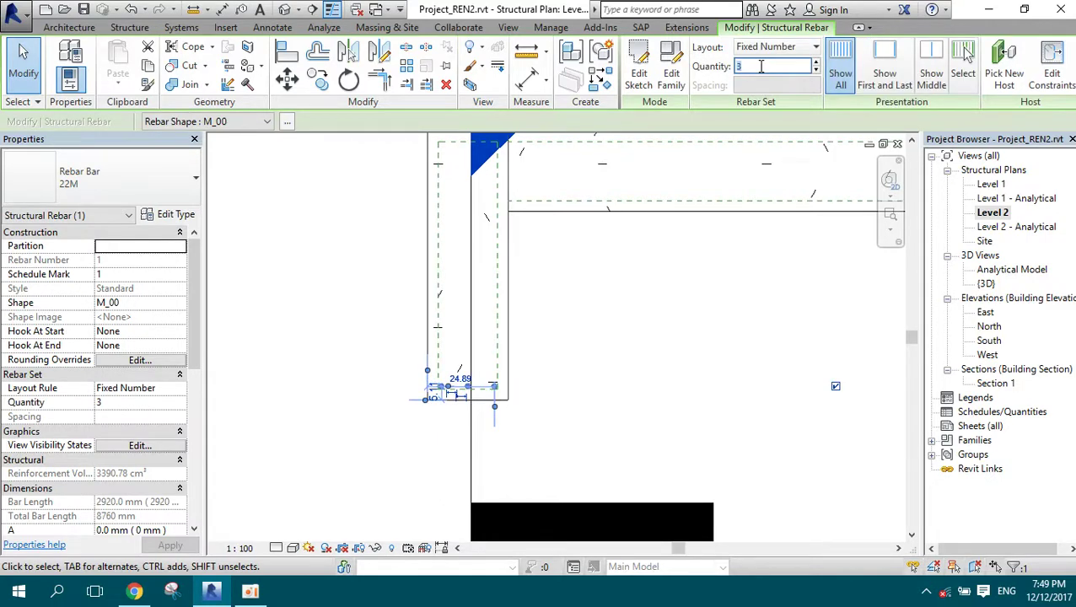
text(4)
key(Return)
scroll(493, 432, up, 2)
scroll(430, 413, up, 1)
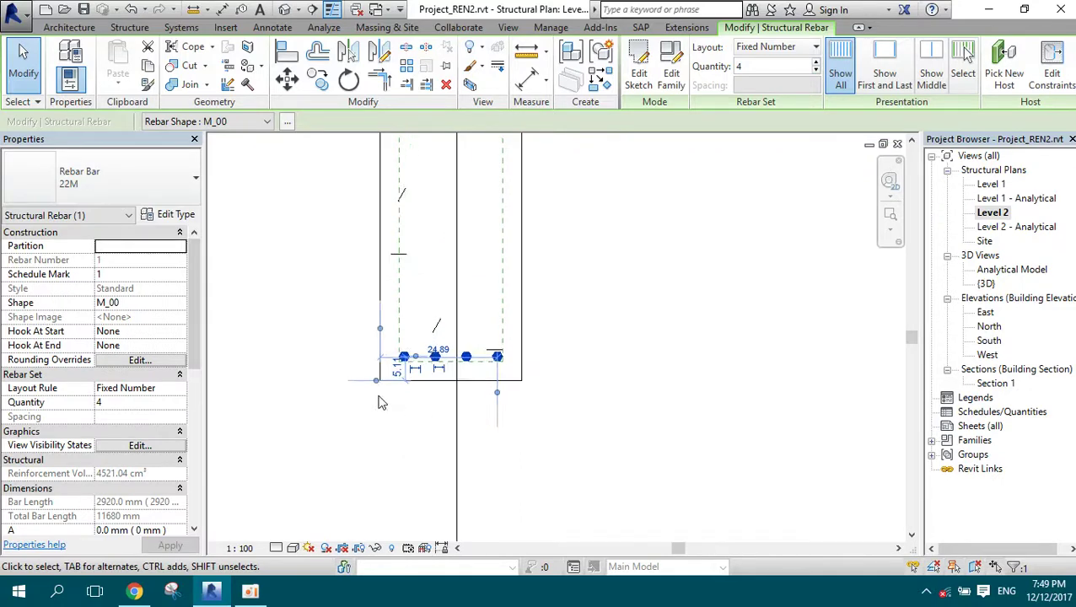
scroll(379, 403, up, 2)
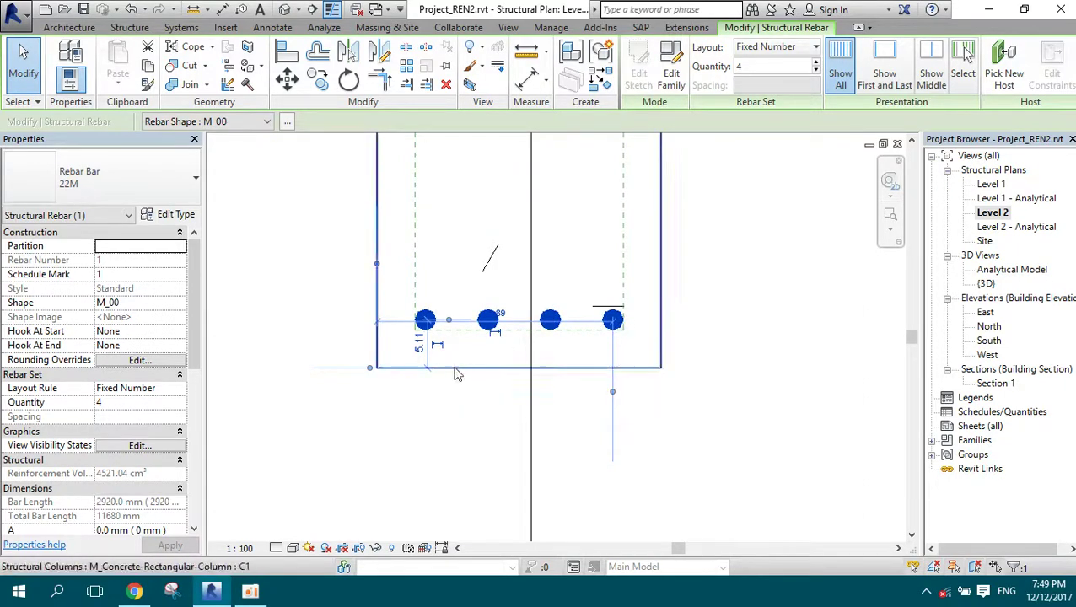
scroll(590, 368, down, 1)
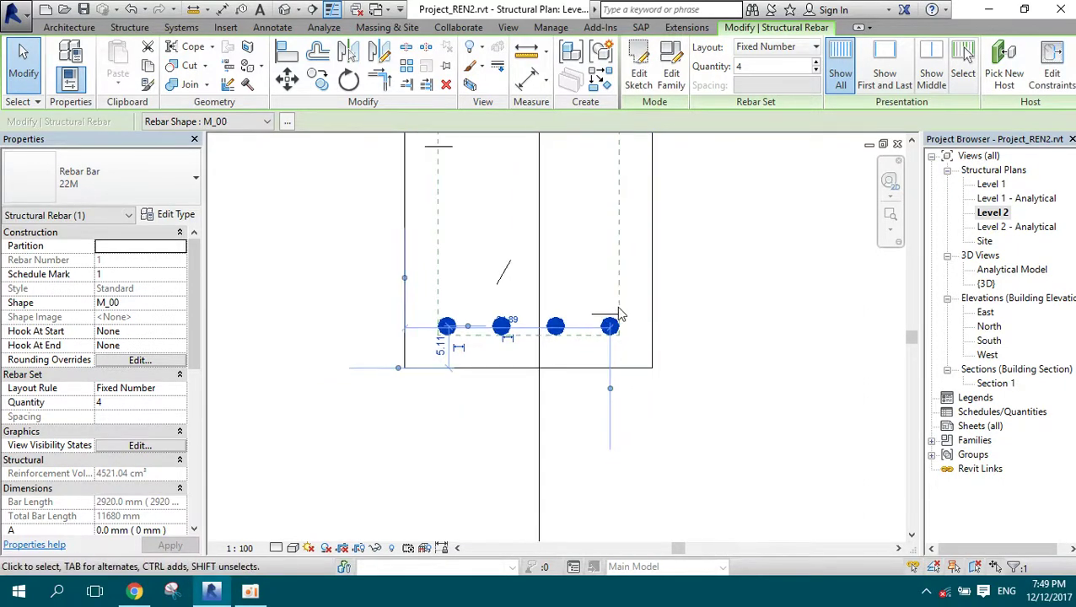
scroll(620, 315, up, 1)
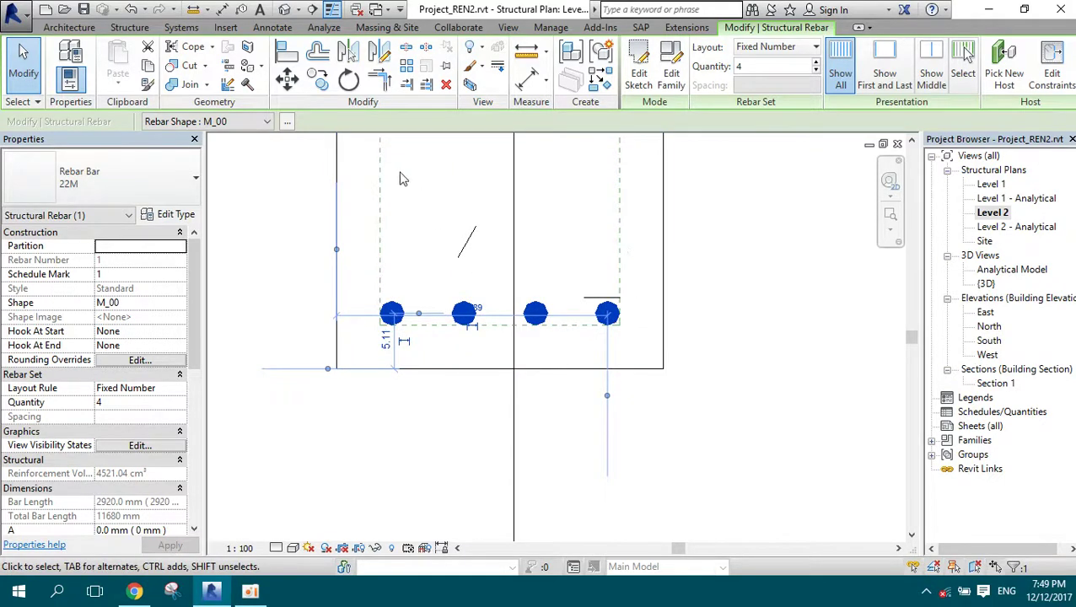
click(817, 52)
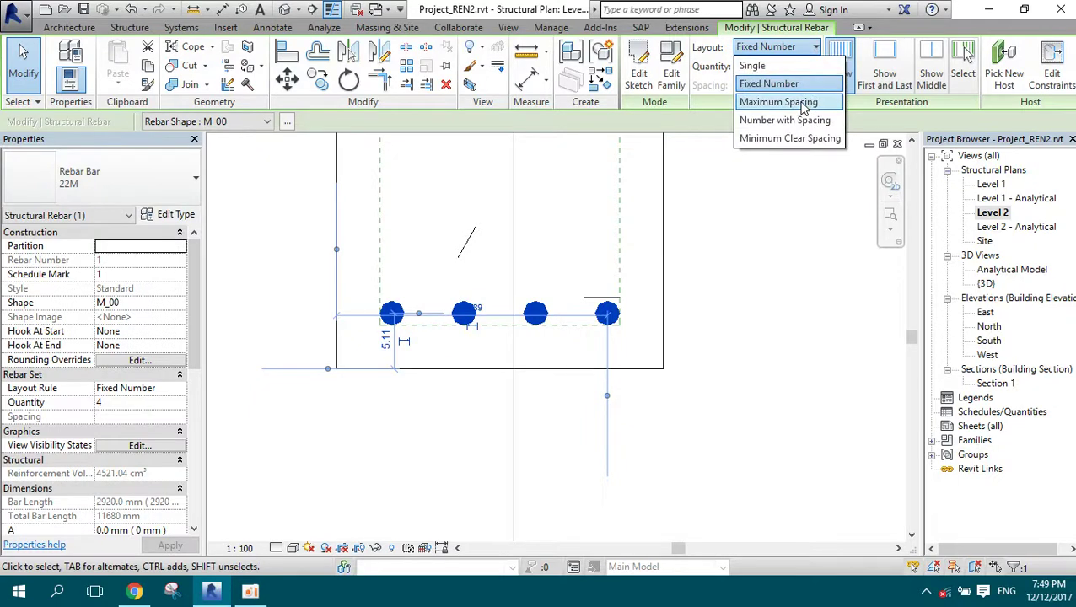
- Switch the rebar set layout to Maximum Spacing at 100 mm, leaving 3 bars
click(803, 105)
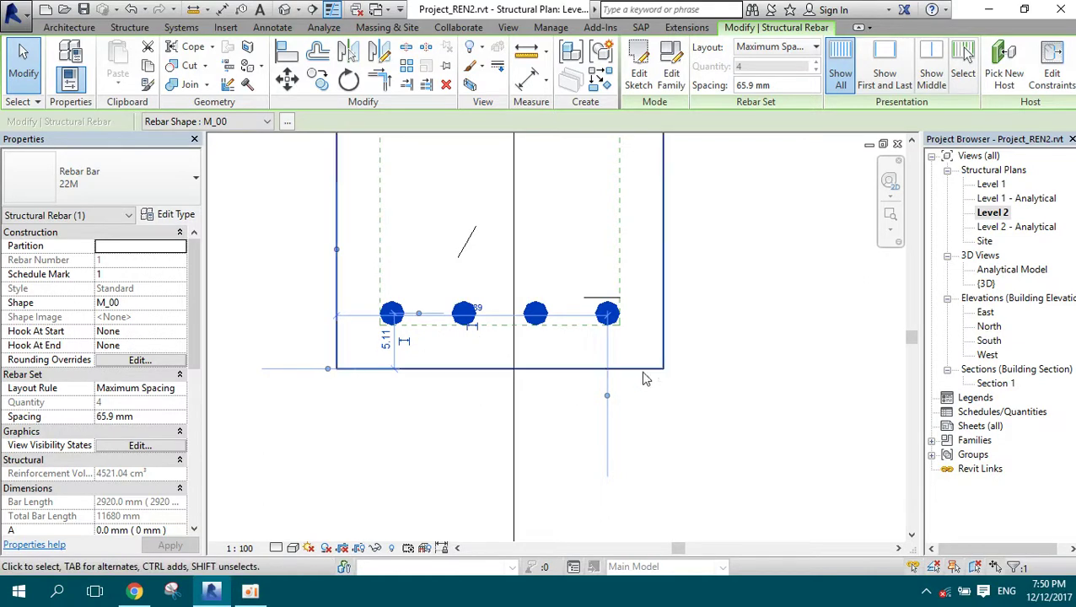
click(755, 85)
text(100)
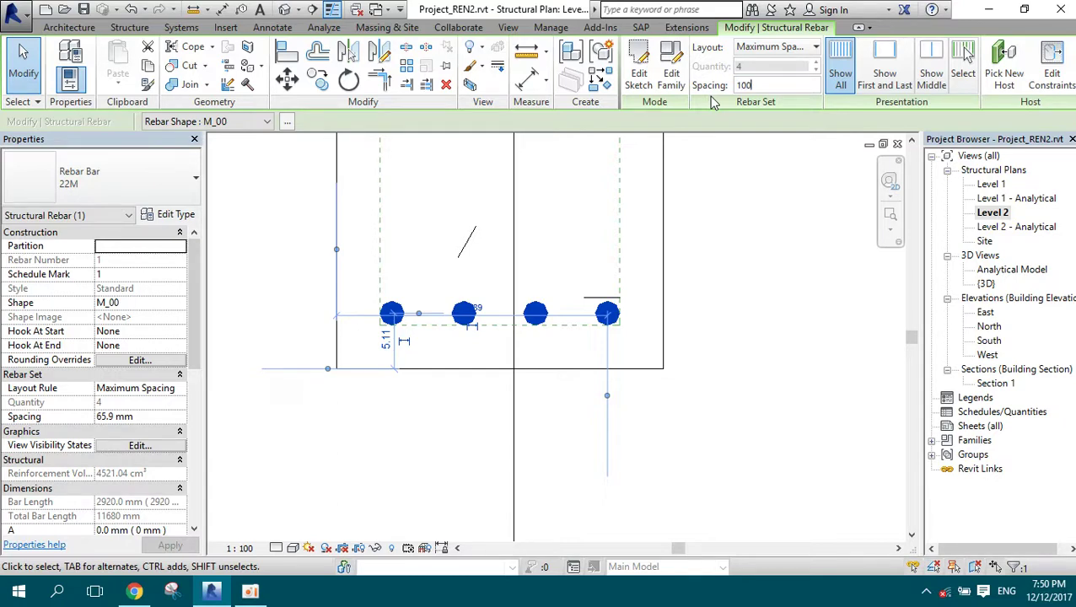
key(Return)
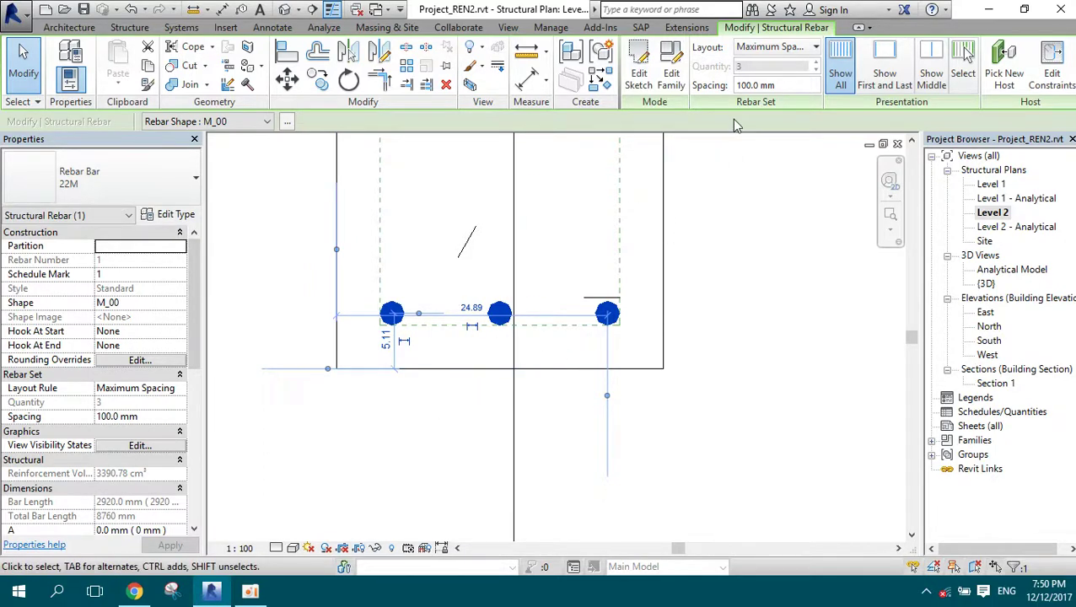
click(815, 47)
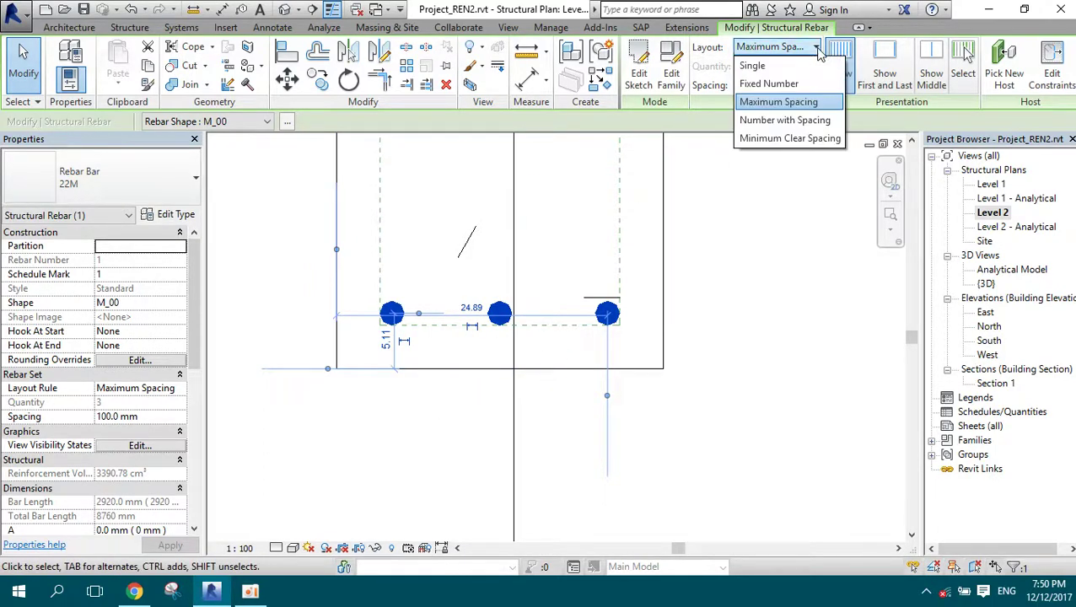
- Switch the rebar set layout to Number with Spacing with a quantity of 2 bars
click(781, 119)
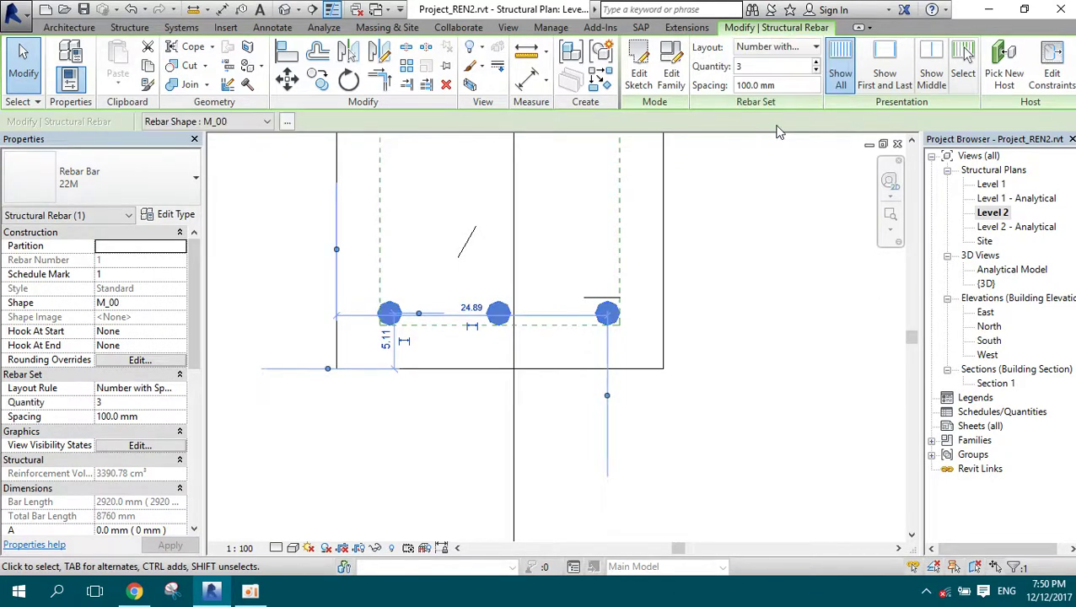
click(767, 69)
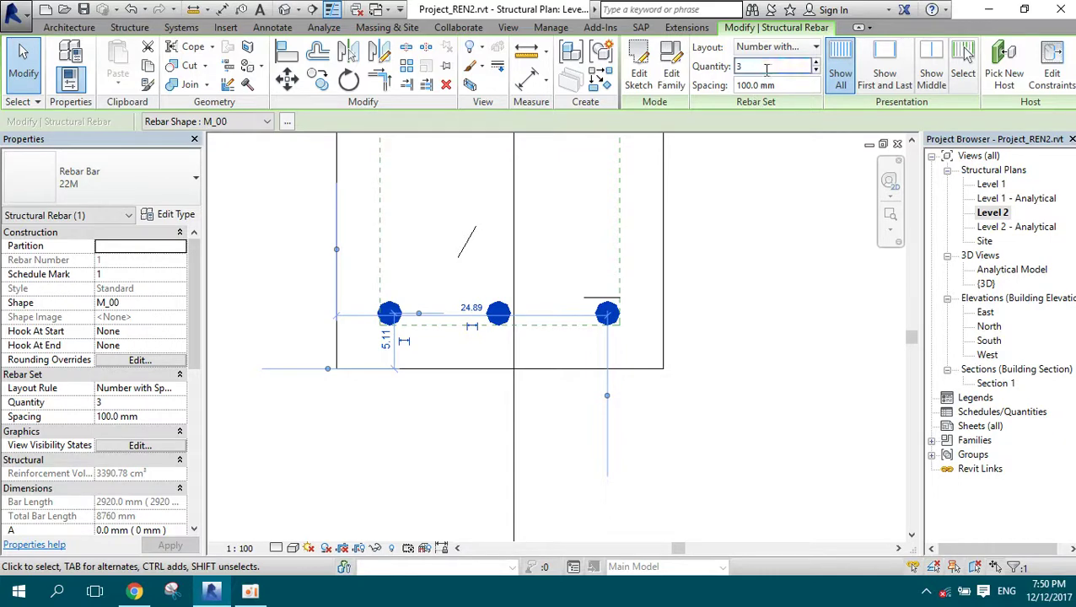
text(2)
key(Tab)
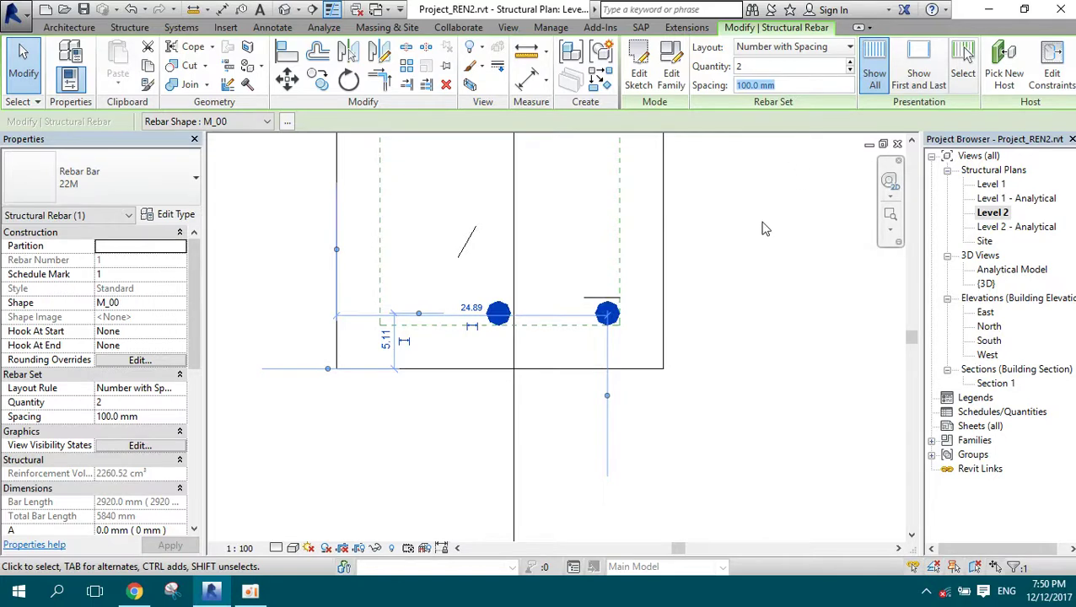
- Clear the selection, reselect the rebar set and bring up its Layout rule list
key(Escape)
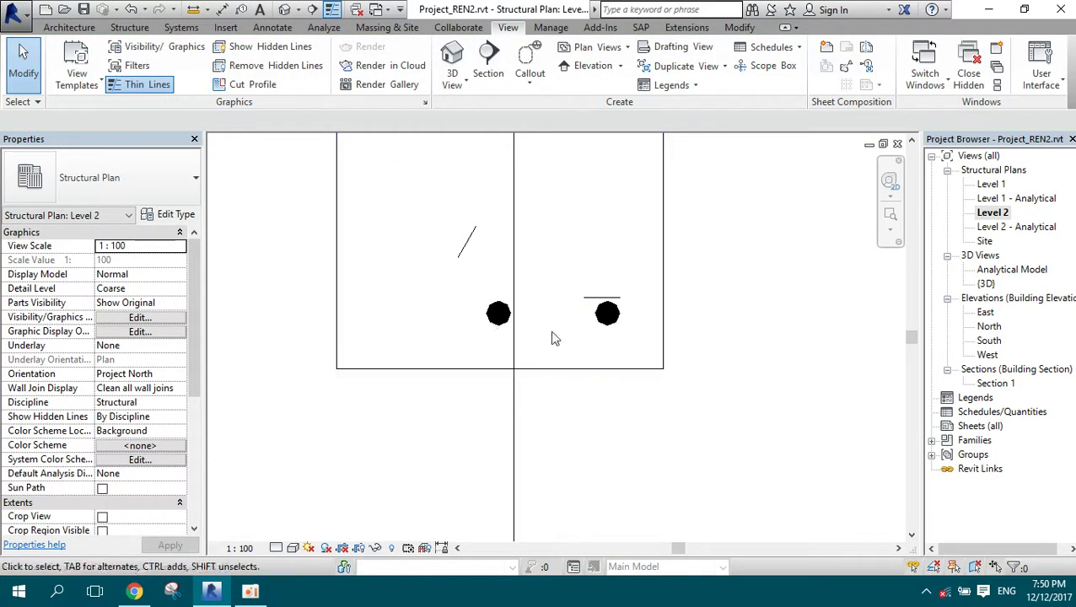
click(498, 315)
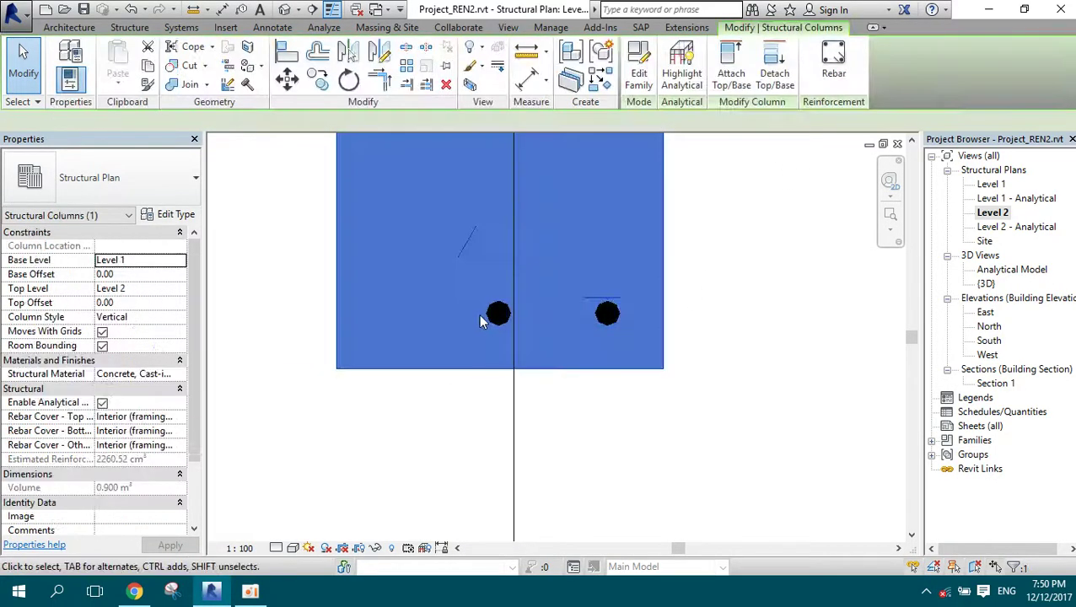
key(Escape)
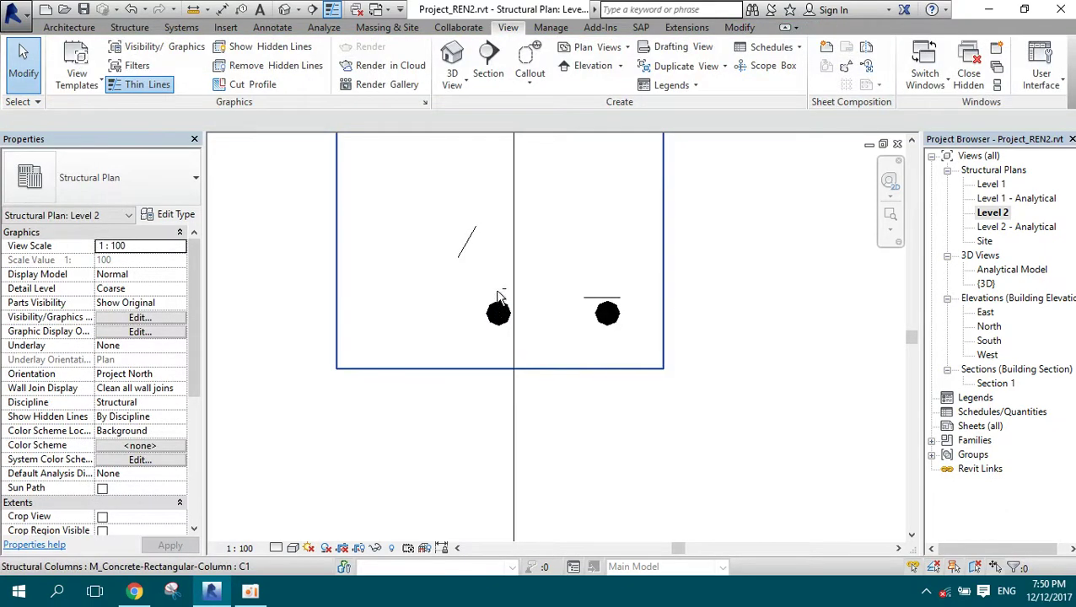
click(469, 328)
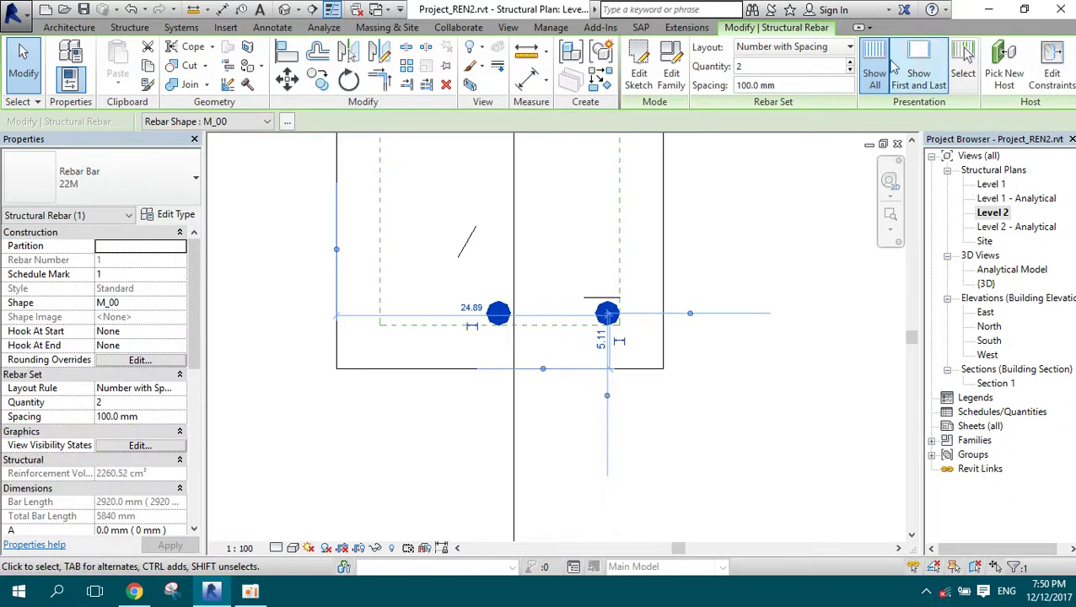
click(848, 47)
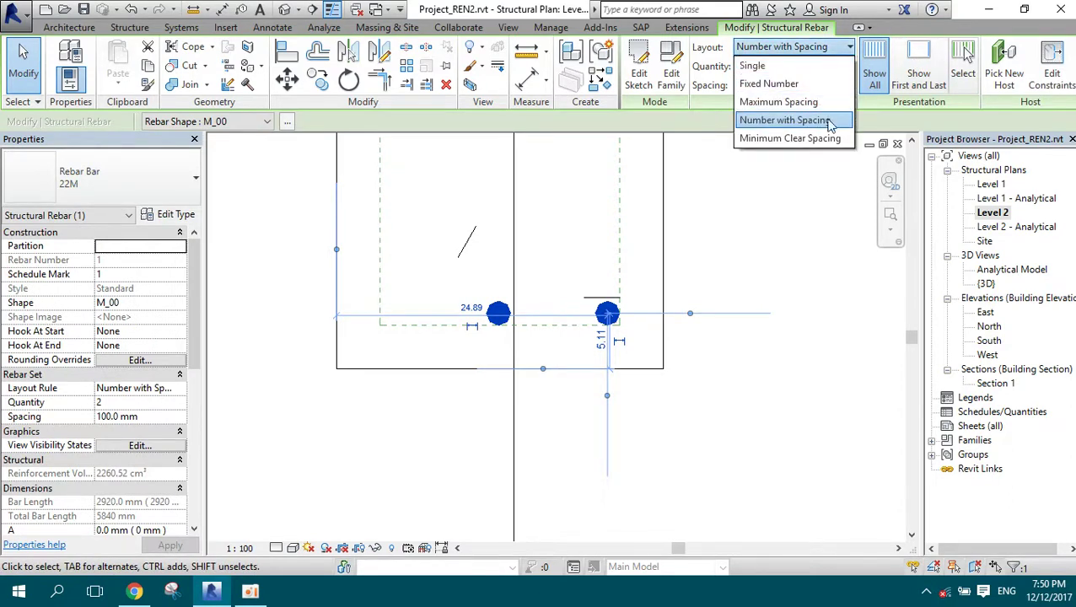
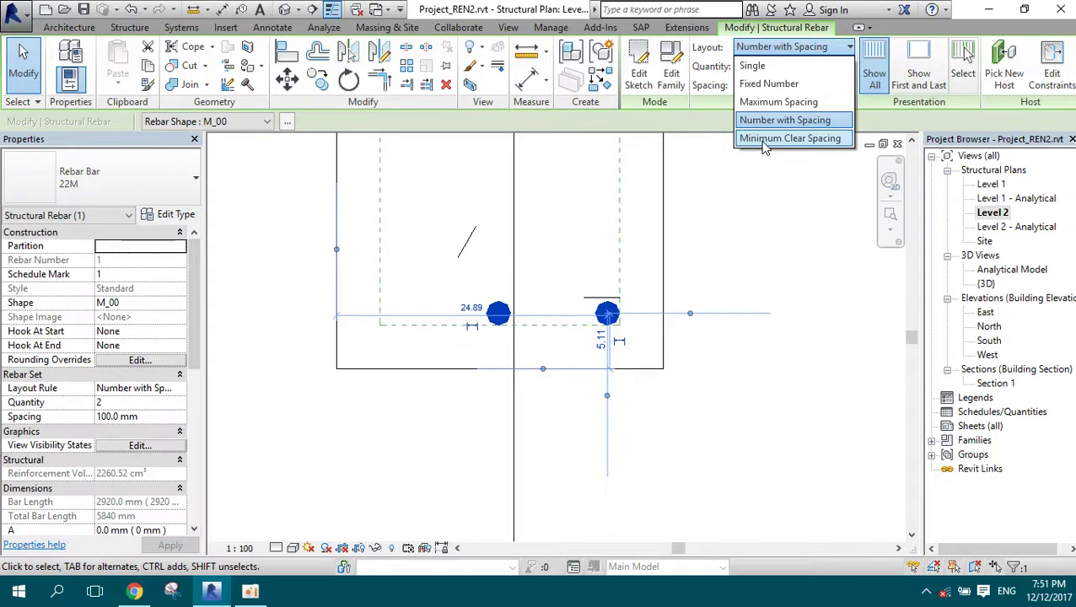
- Switch the column rebar set's layout to Fixed Number with a quantity of 3 bars
click(765, 140)
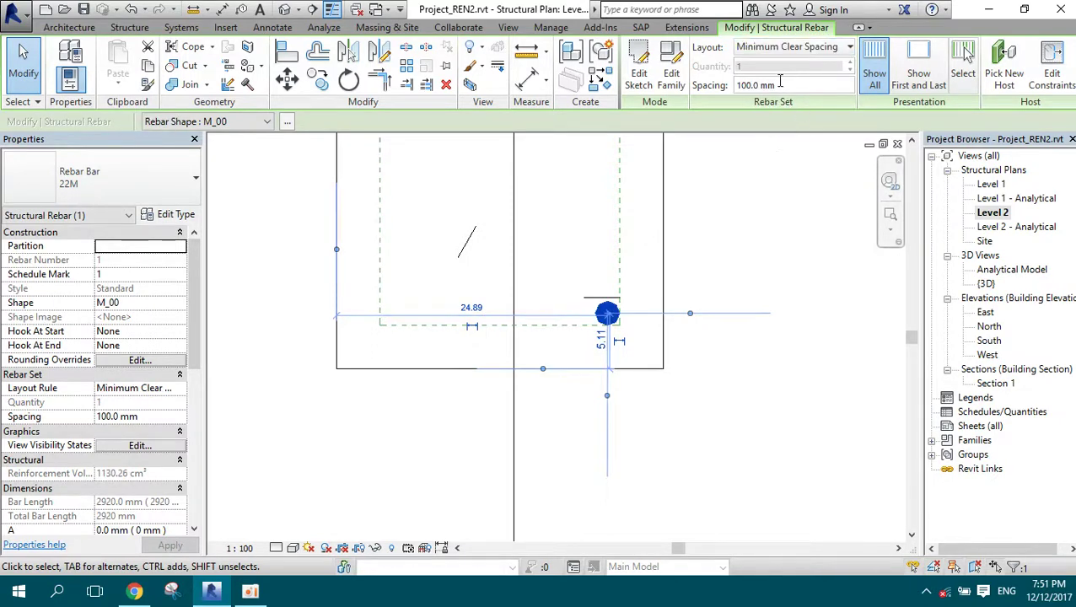
key(Return)
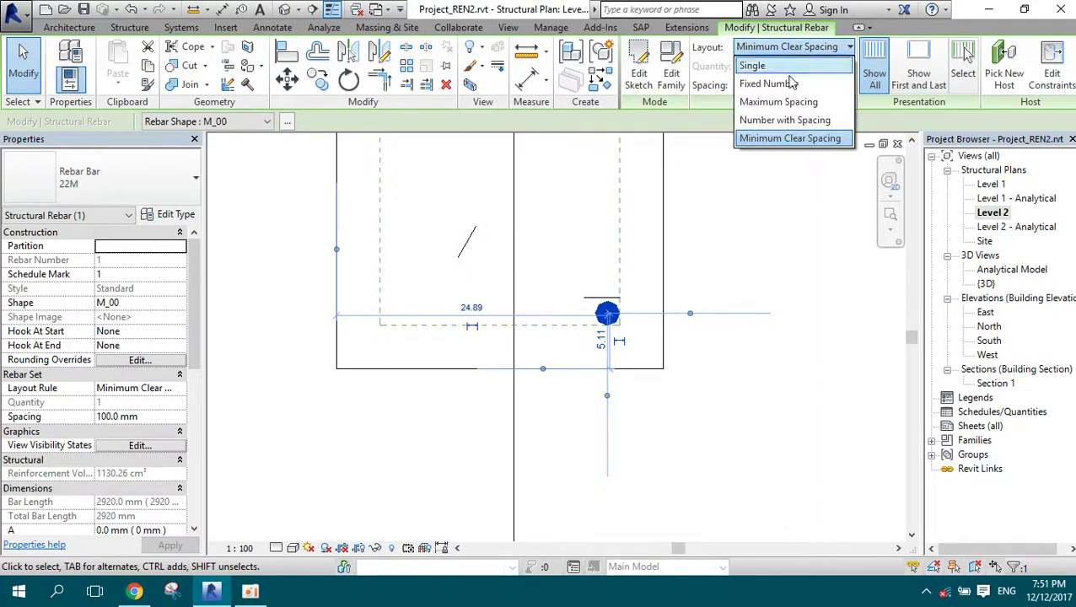
click(775, 85)
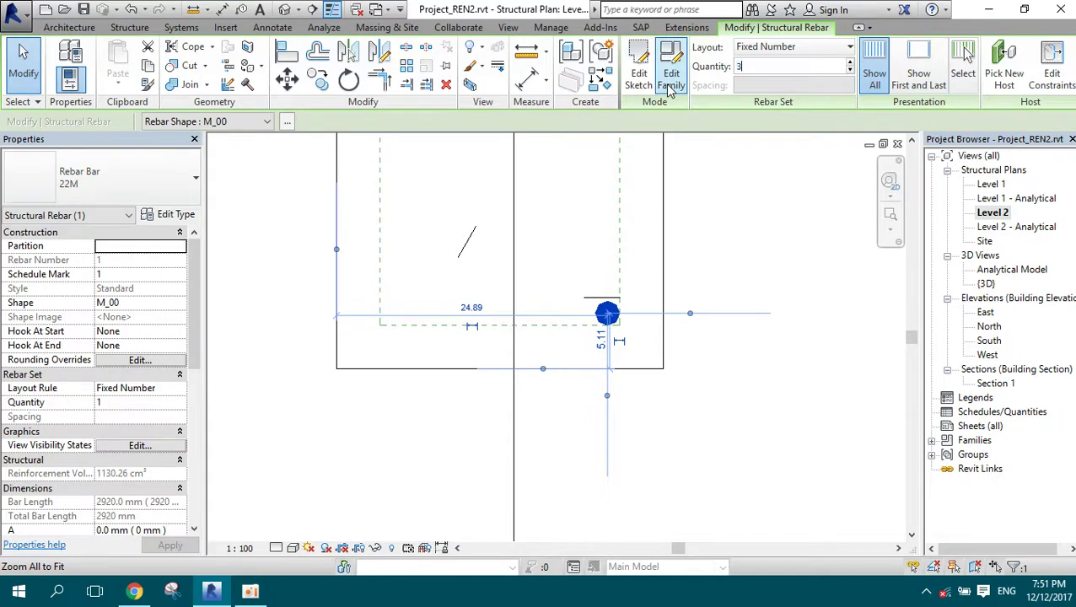
key(Return)
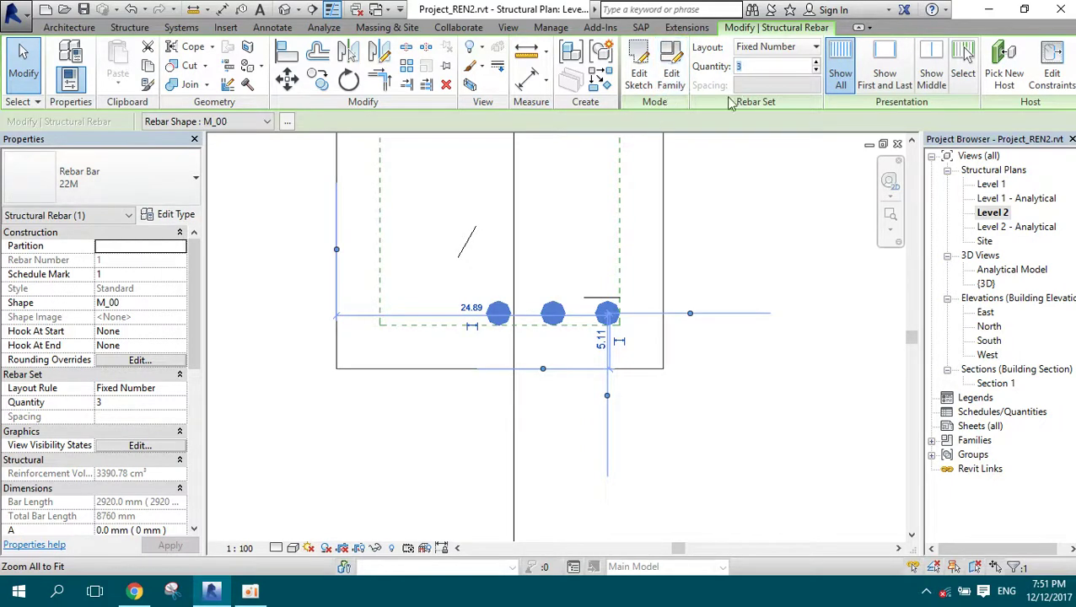
click(493, 449)
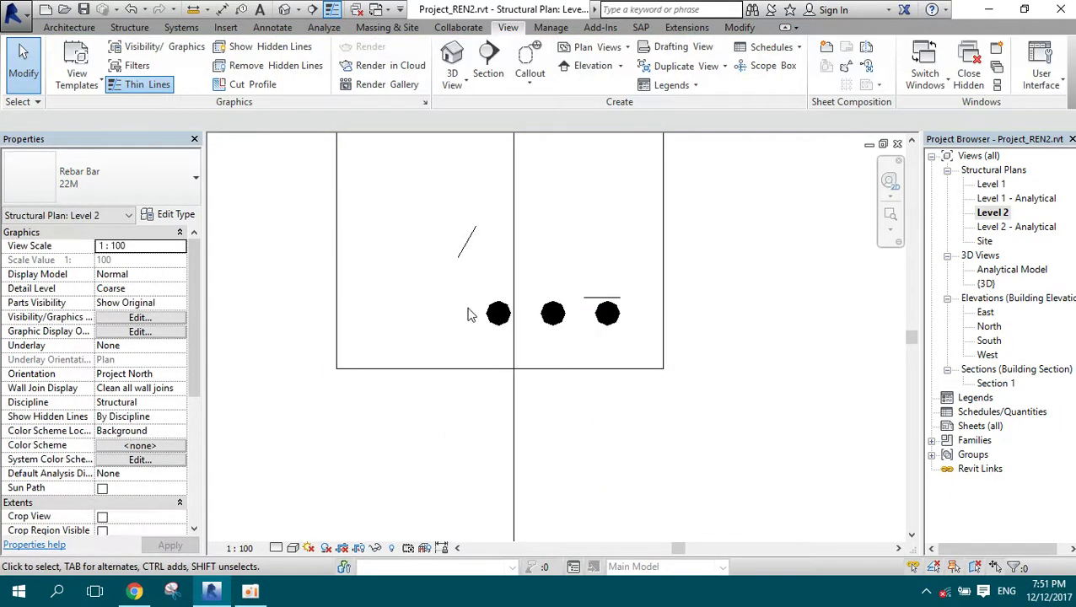
- Stretch the three-bar 22M set so its end bar sits at the column's left face
click(498, 318)
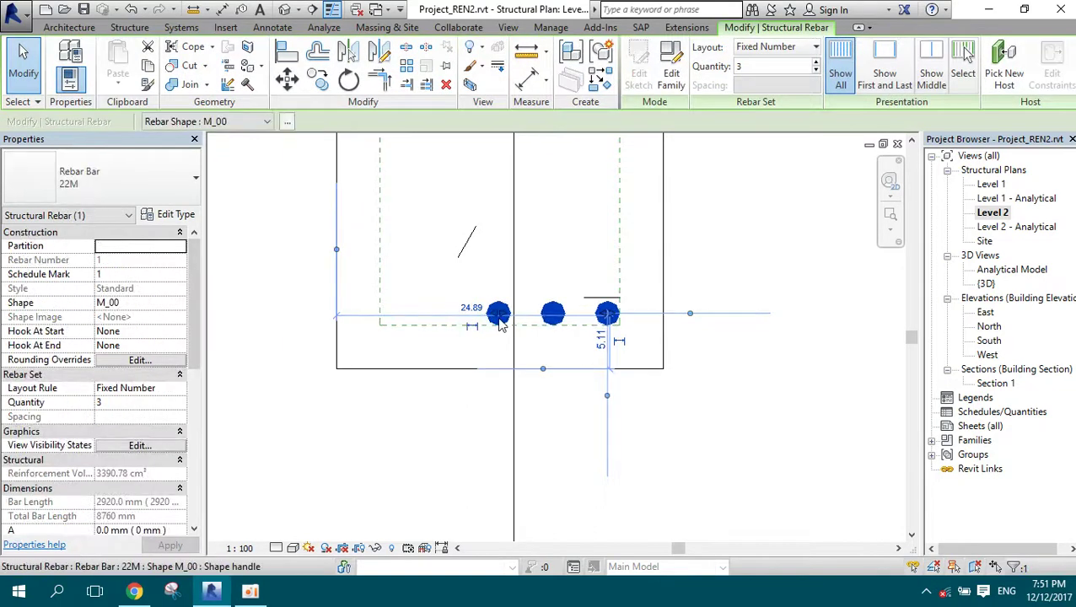
scroll(553, 313, up, 2)
scroll(643, 326, up, 2)
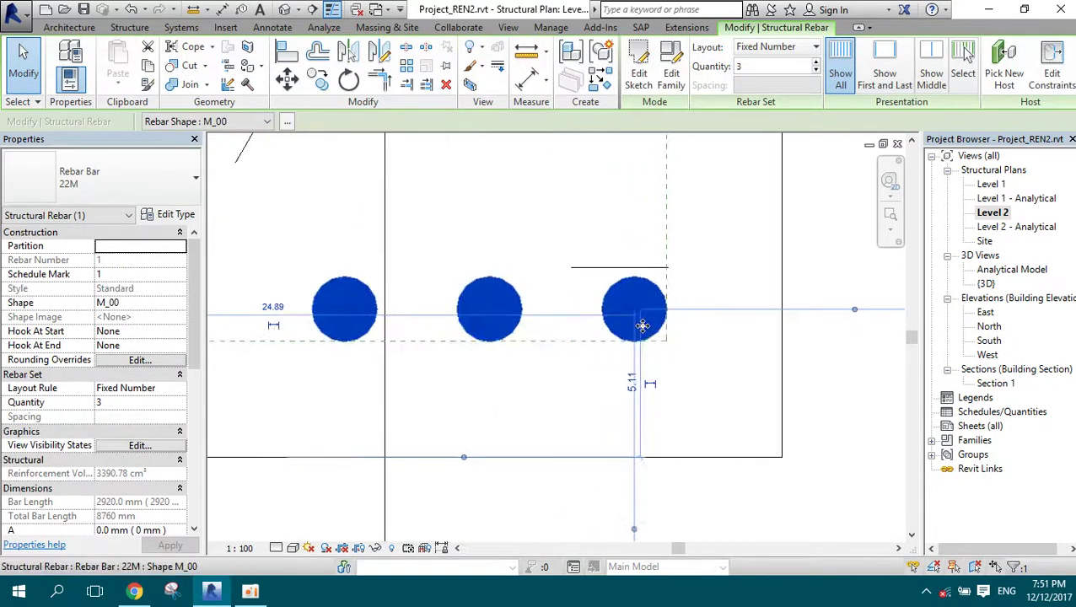
scroll(642, 321, up, 3)
scroll(704, 315, down, 5)
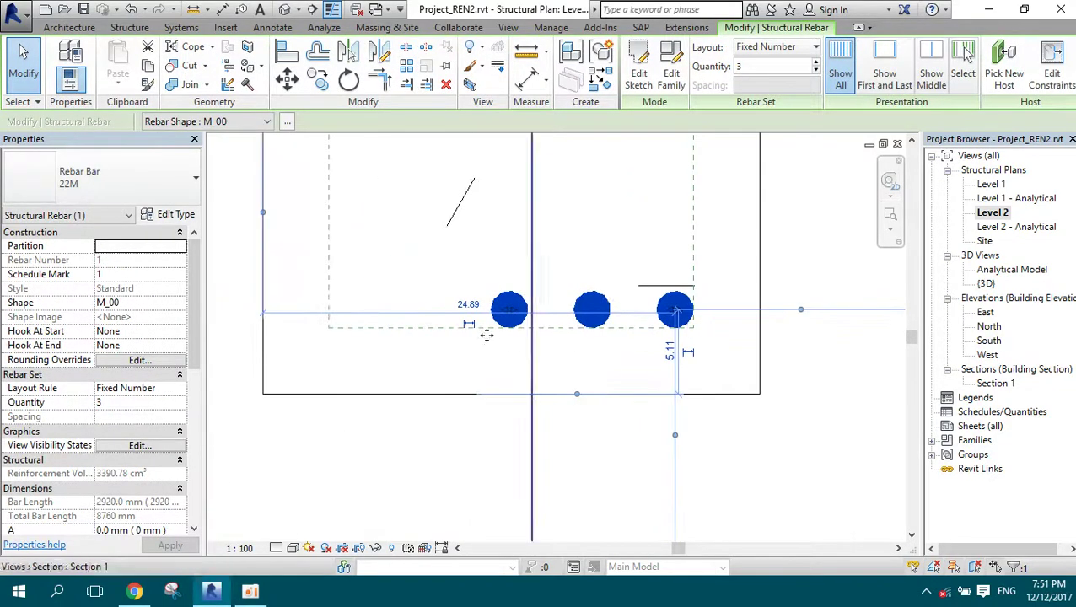
drag(507, 316, 333, 312)
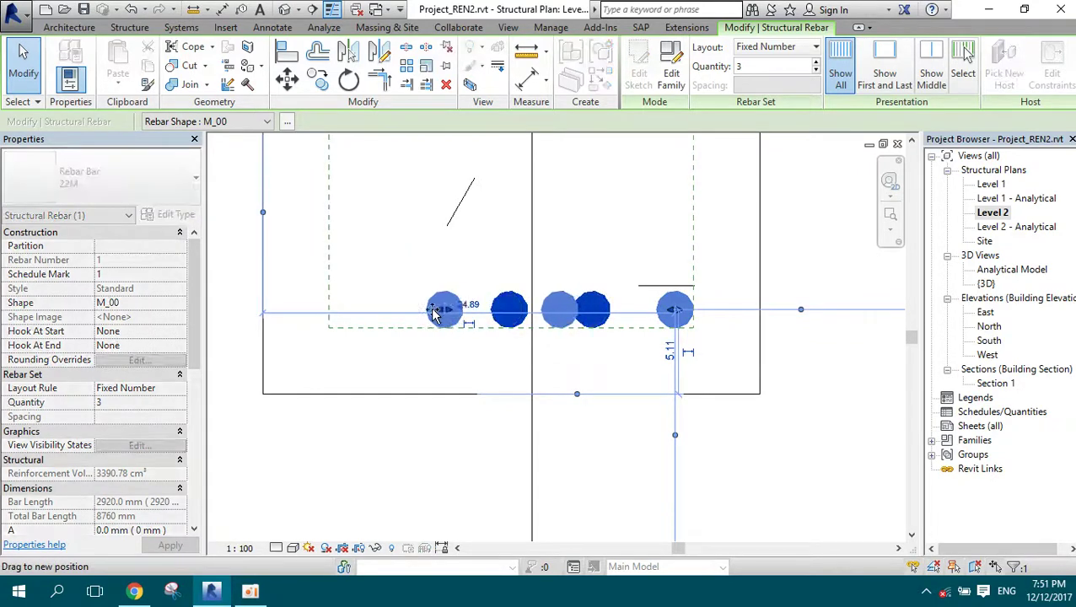
drag(328, 312, 335, 312)
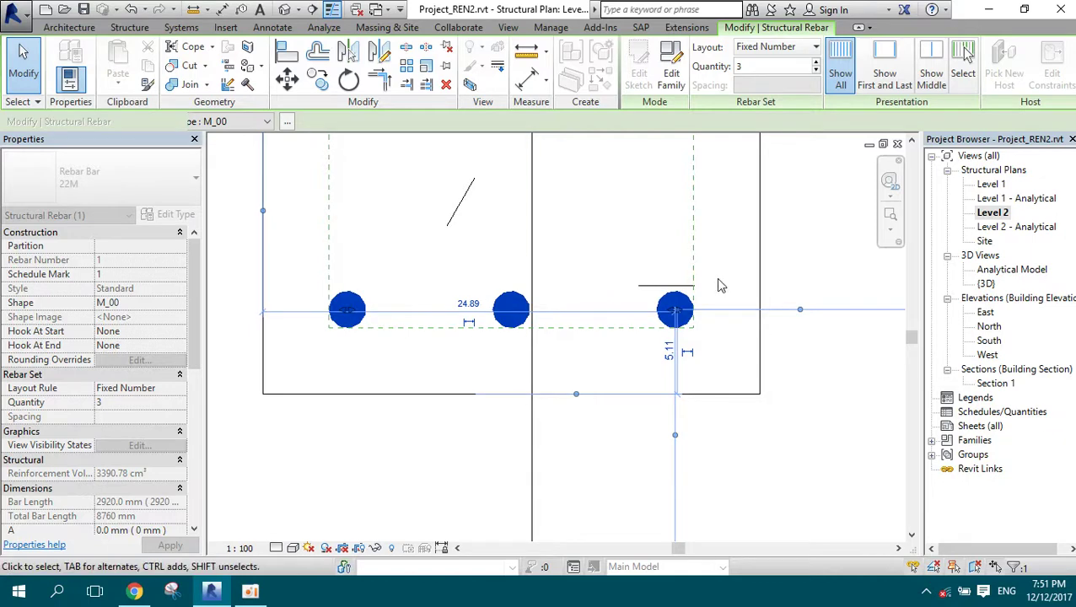
scroll(512, 311, down, 2)
scroll(512, 312, down, 2)
scroll(523, 321, down, 2)
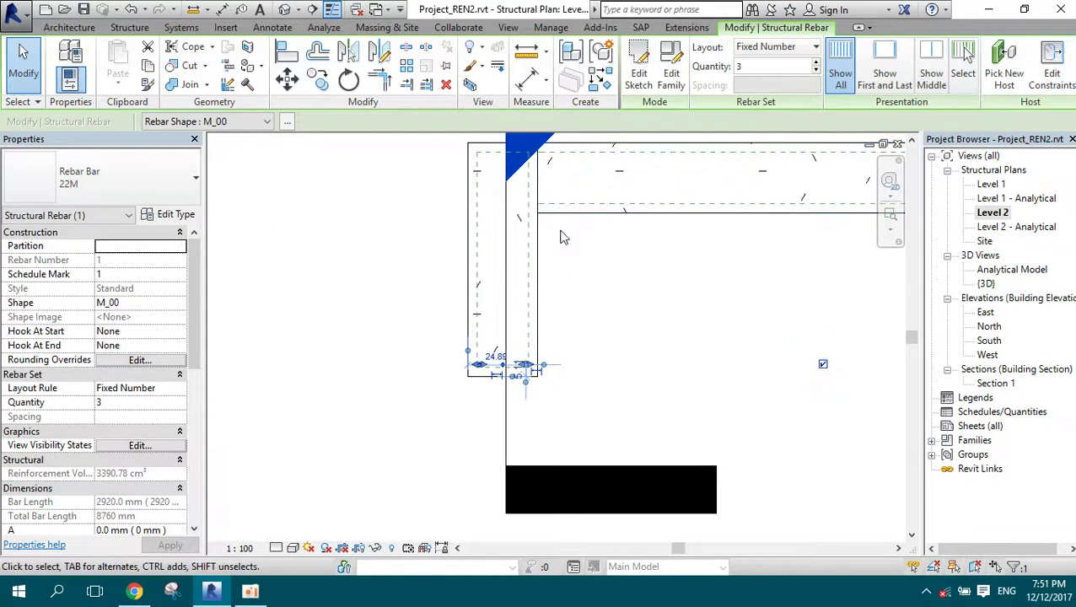
scroll(586, 376, up, 2)
scroll(590, 376, up, 1)
click(348, 80)
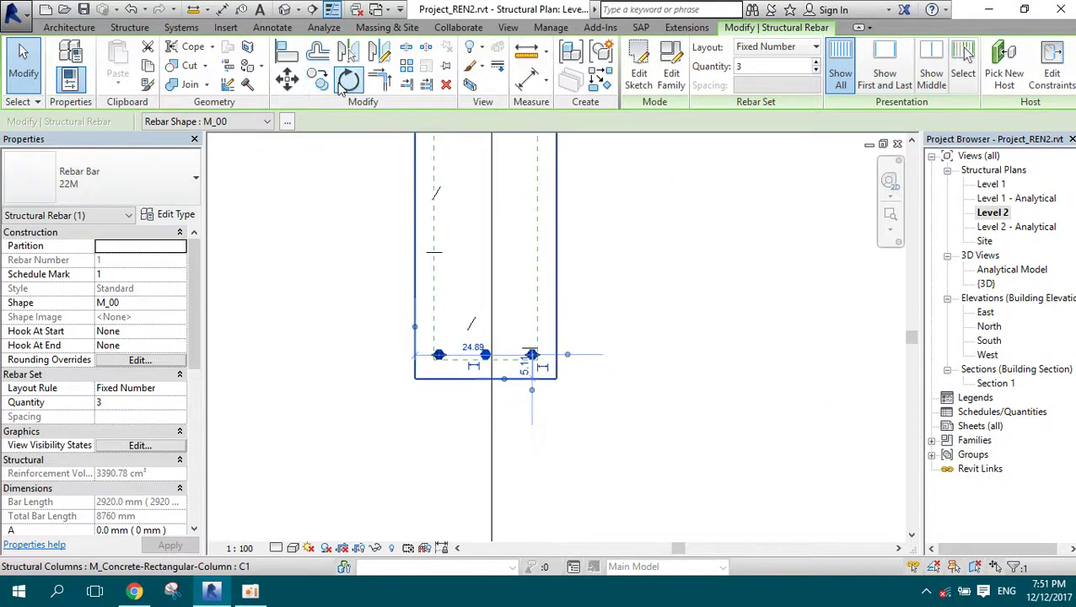
- Rotate the three-bar set 90° about its left bar
scroll(497, 373, up, 3)
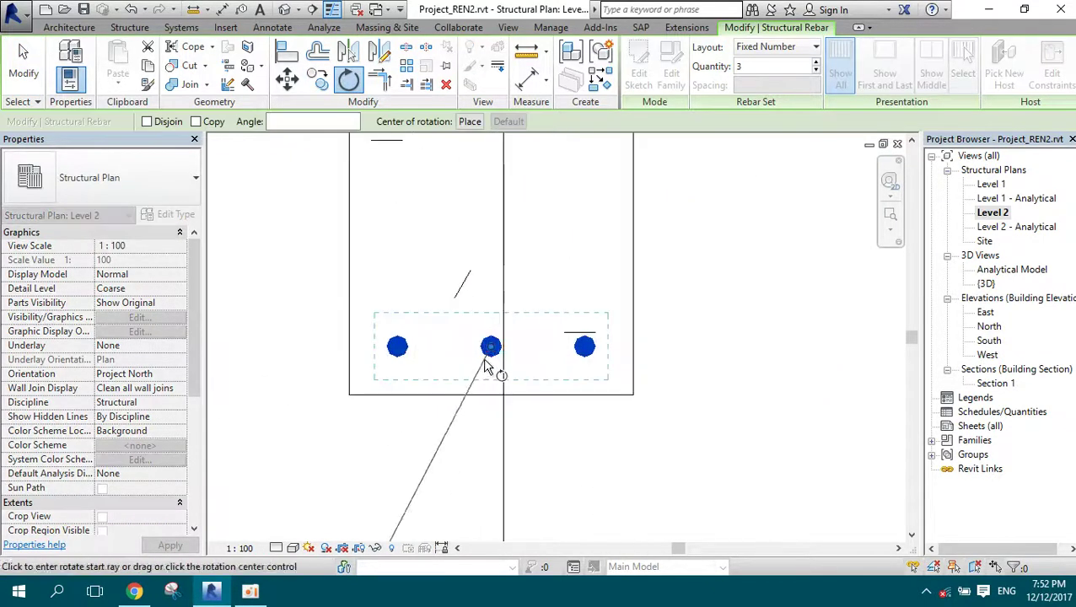
scroll(490, 355, up, 2)
click(331, 337)
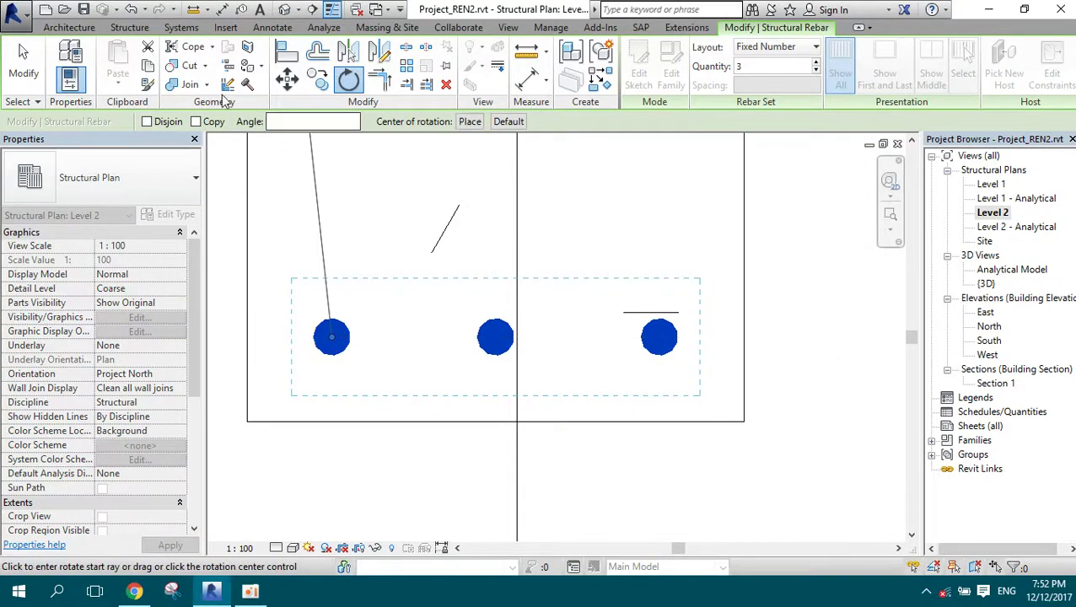
click(336, 125)
text(90)
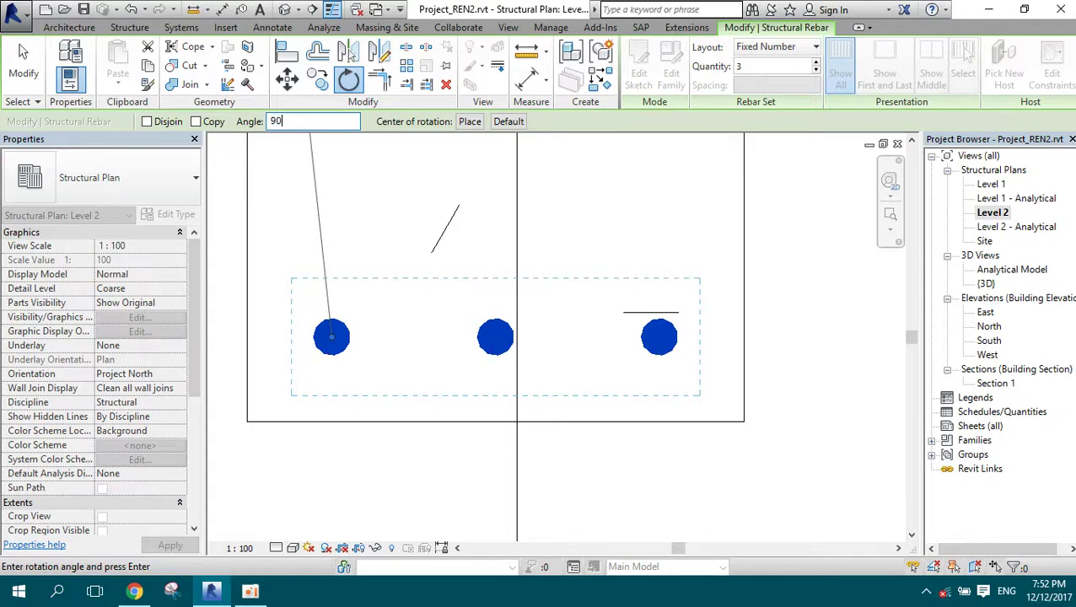
key(Return)
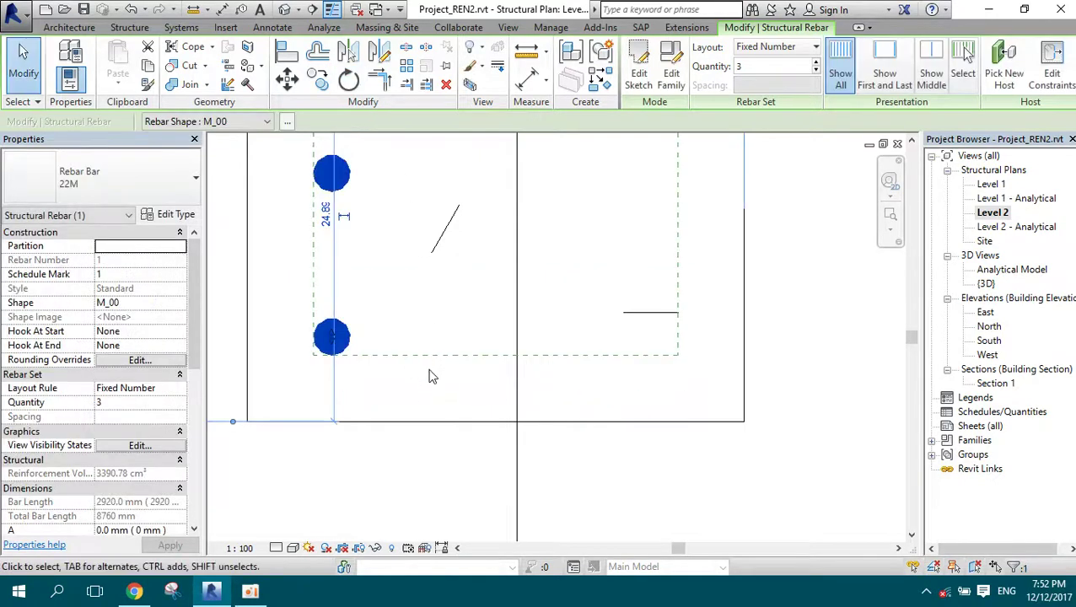
- Stretch the rotated bar set upward along the column's left side
scroll(429, 374, down, 2)
middle_drag(396, 308, 475, 453)
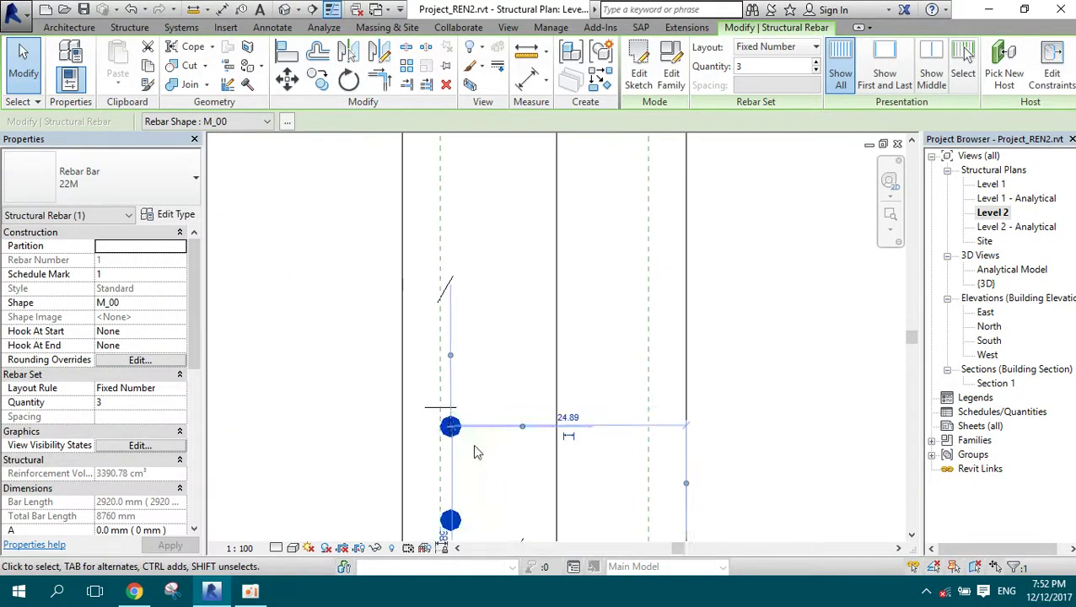
drag(450, 426, 455, 173)
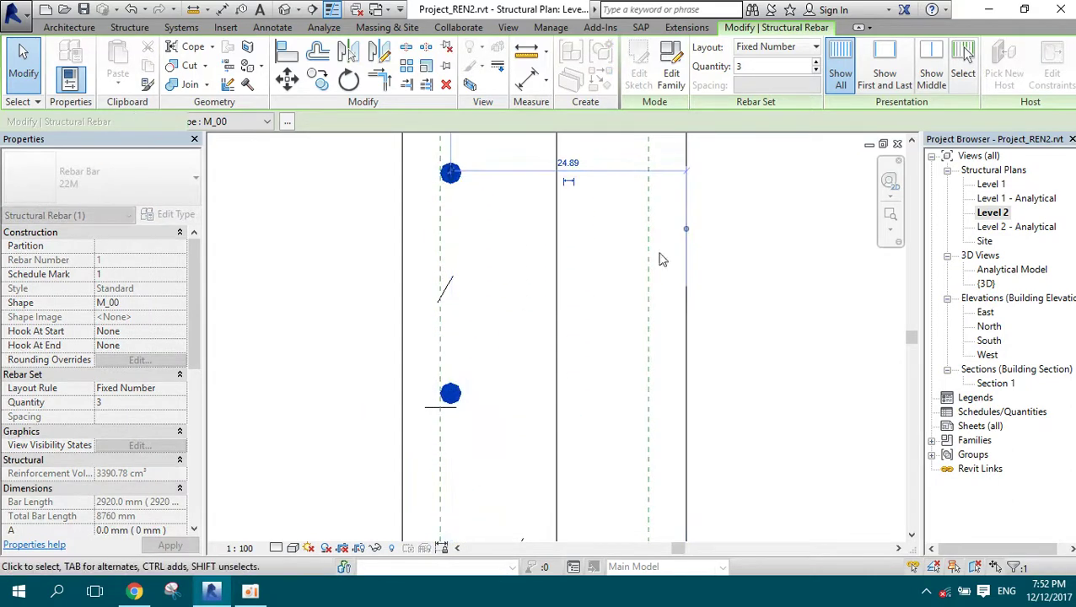
click(912, 141)
- Extend the vertical bar set up to the column's top corner
click(912, 141)
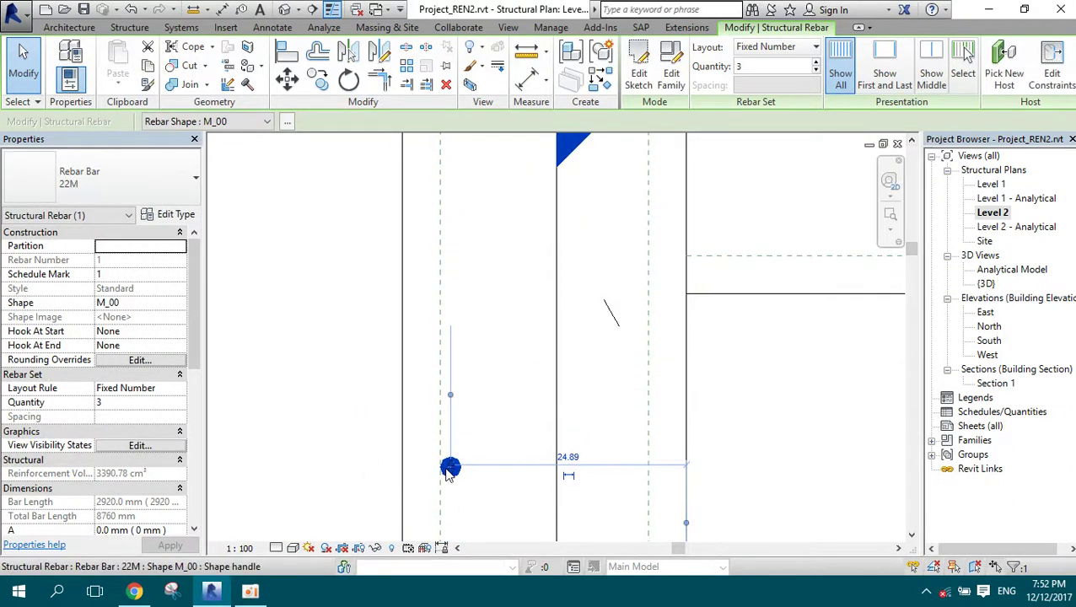
drag(450, 468, 447, 164)
scroll(448, 278, up, 2)
scroll(447, 233, down, 2)
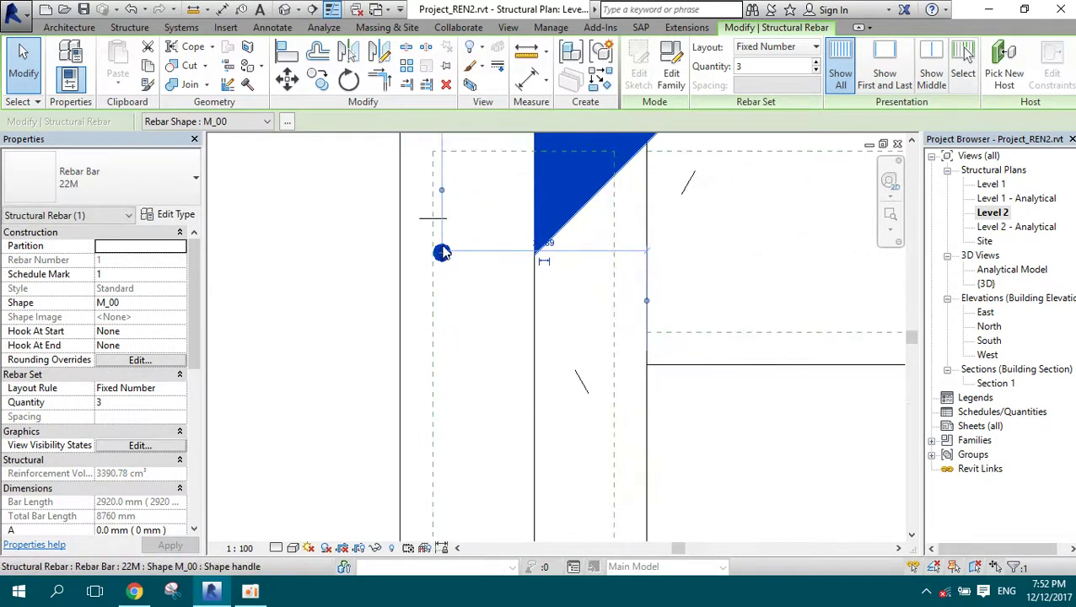
drag(442, 253, 441, 159)
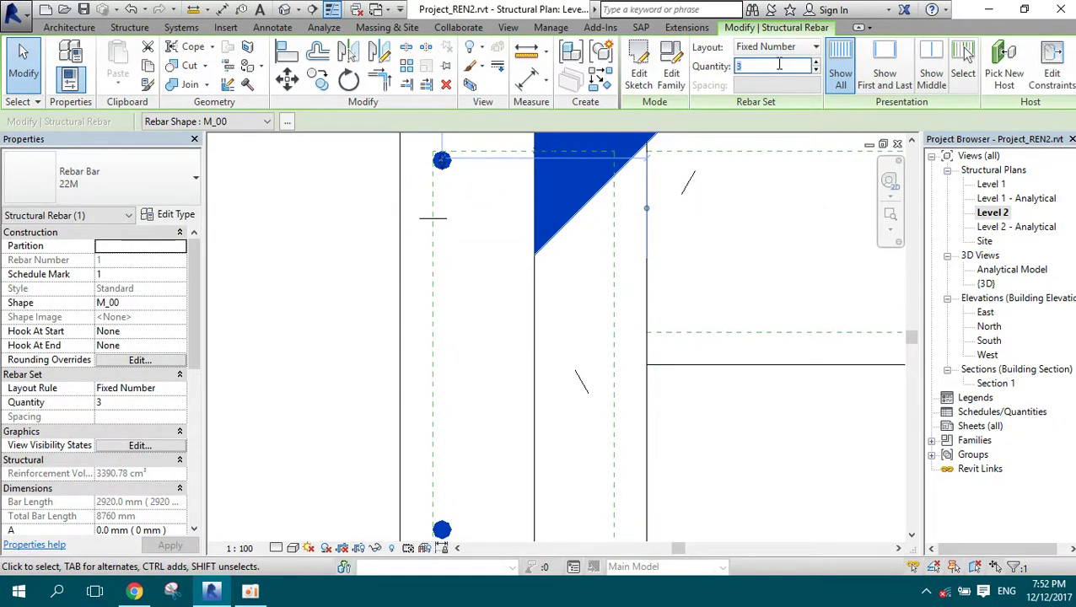
text(6)
- Increase the left-face bar set's quantity to 6 bars
key(Return)
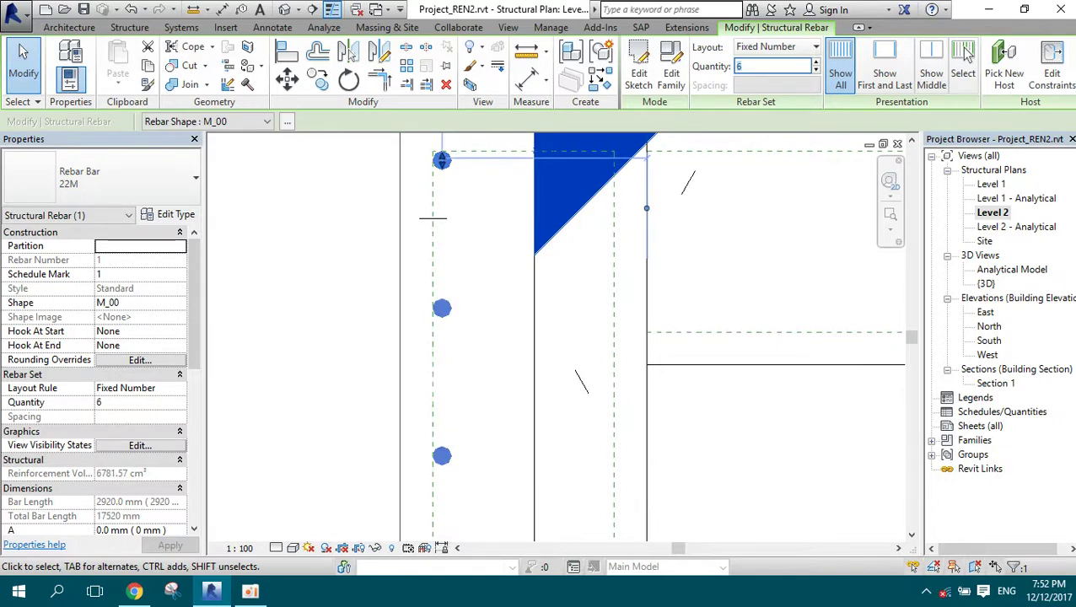
scroll(523, 272, down, 2)
scroll(450, 271, down, 2)
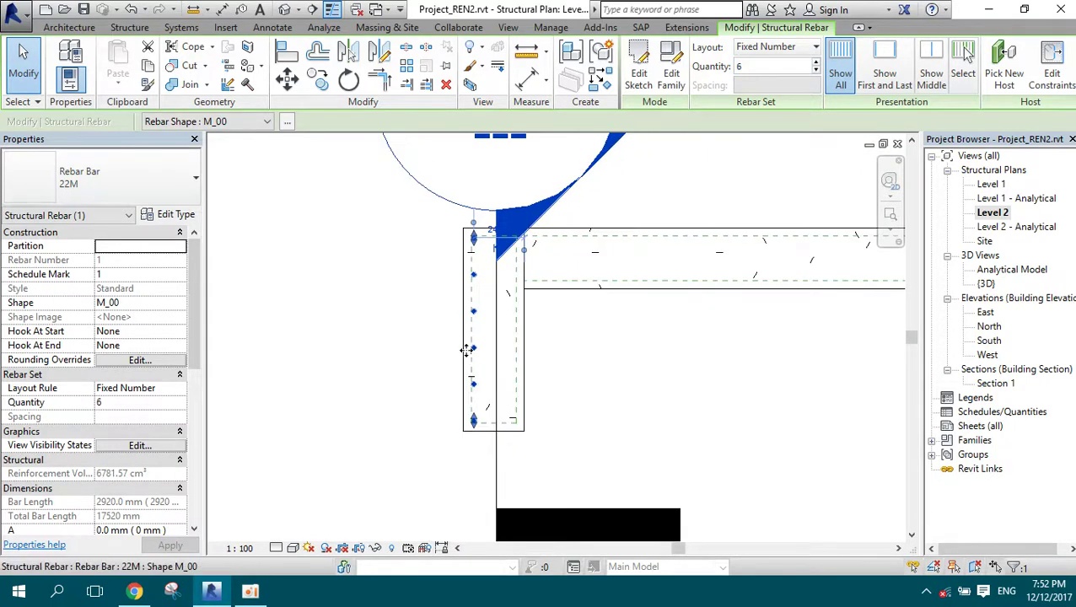
scroll(467, 350, up, 1)
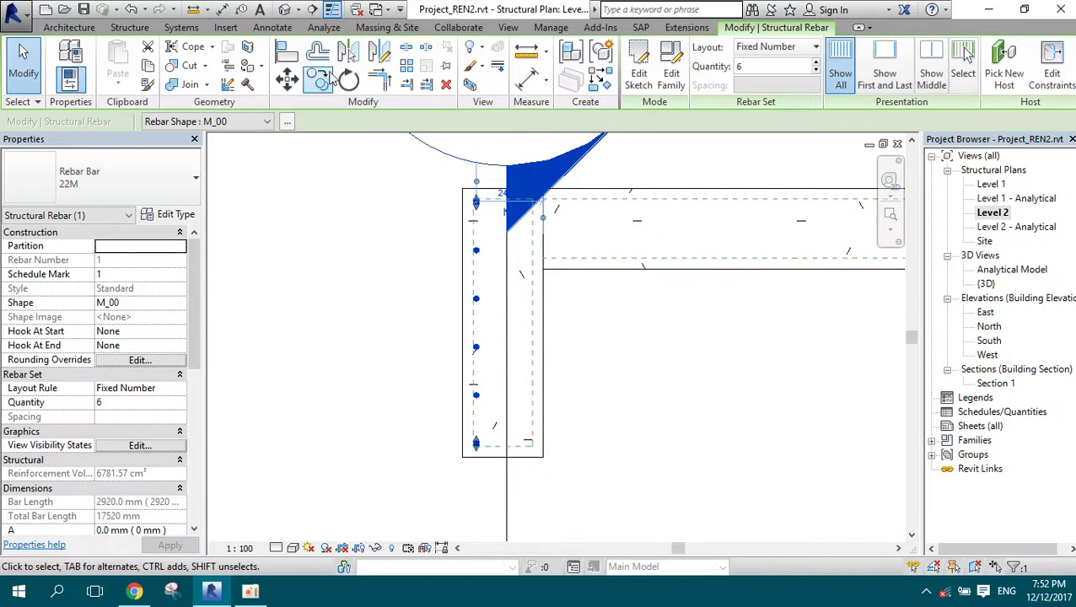
click(383, 61)
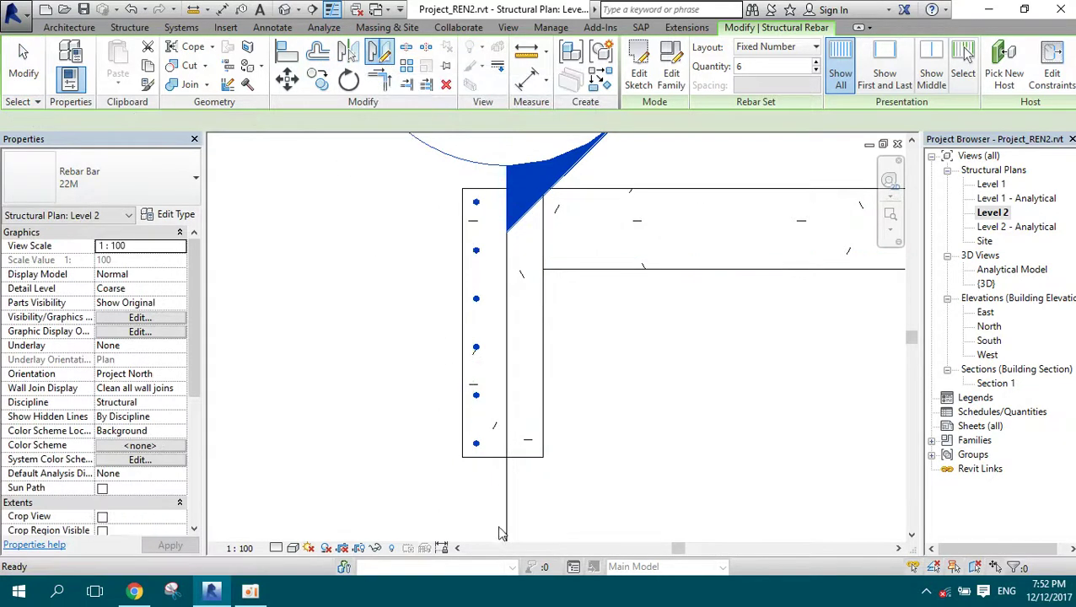
- Mirror the six-bar 22M set across a vertical axis onto the column's right side
scroll(502, 507, up, 1)
click(519, 440)
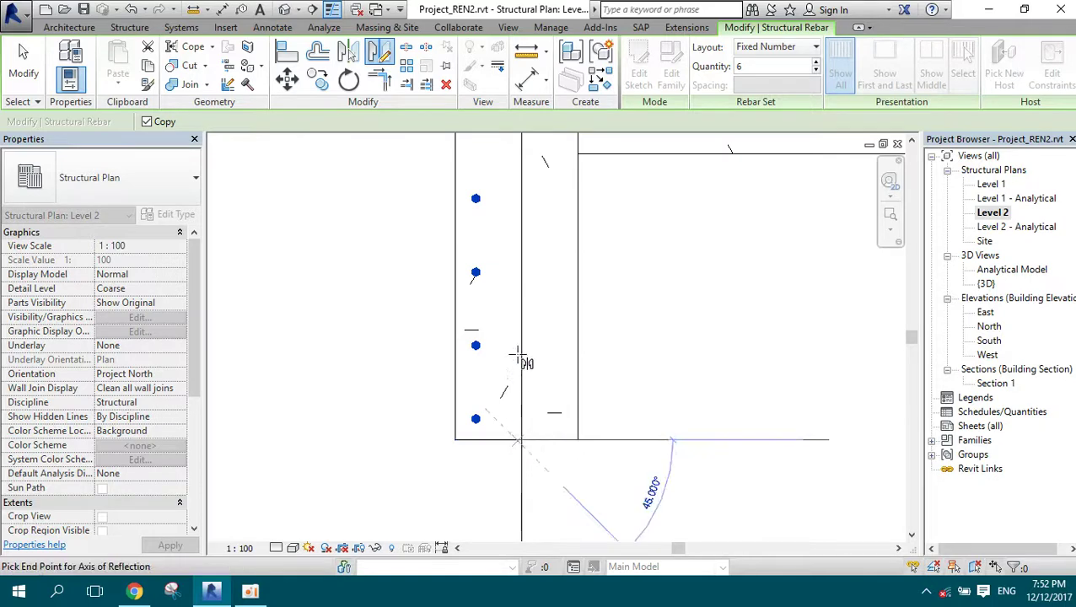
click(516, 286)
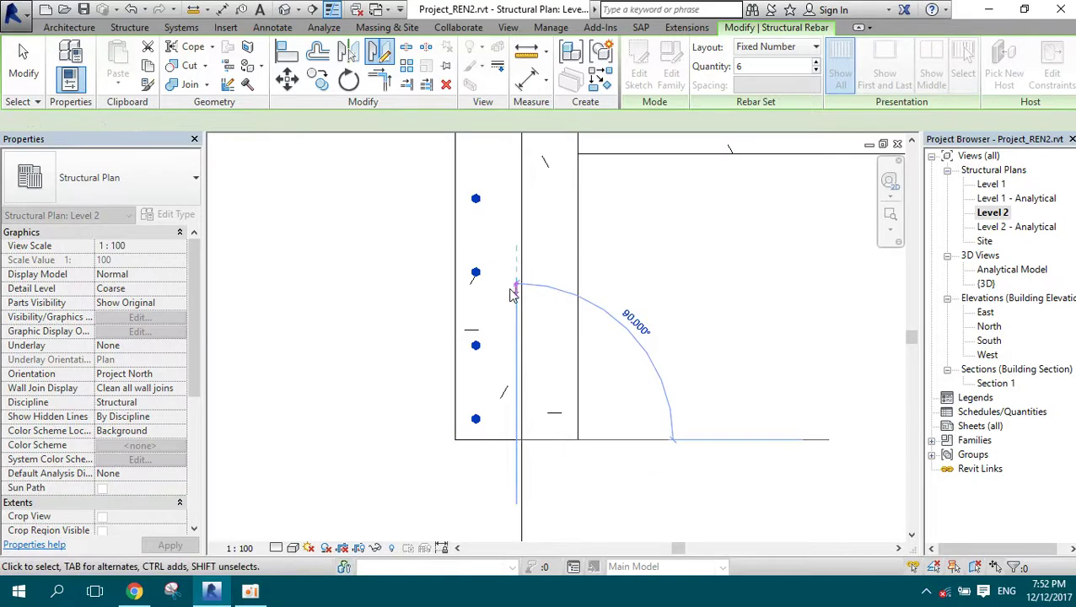
click(343, 410)
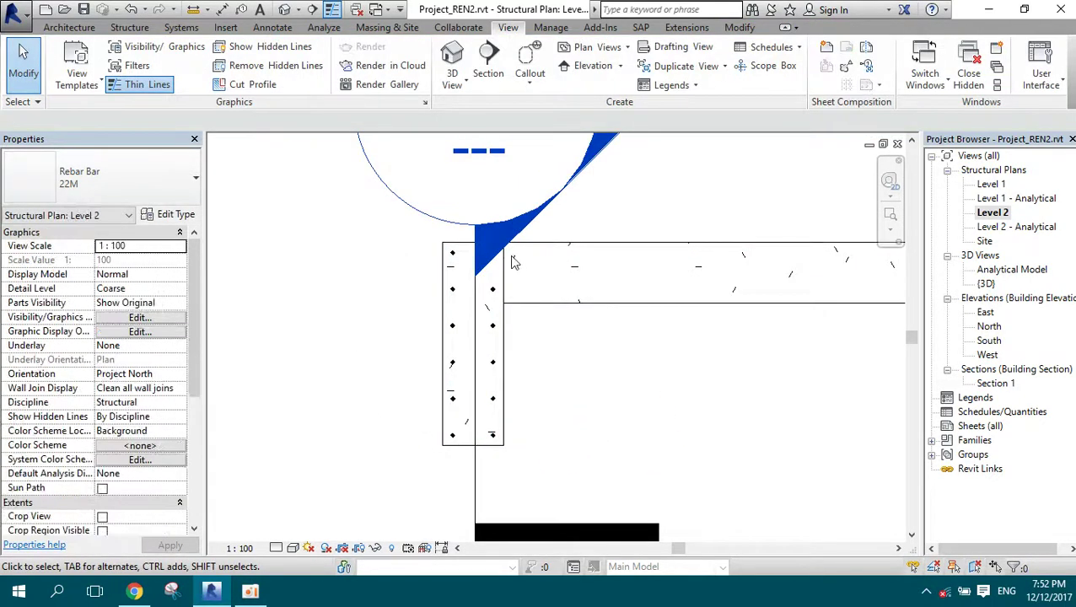
scroll(516, 262, up, 1)
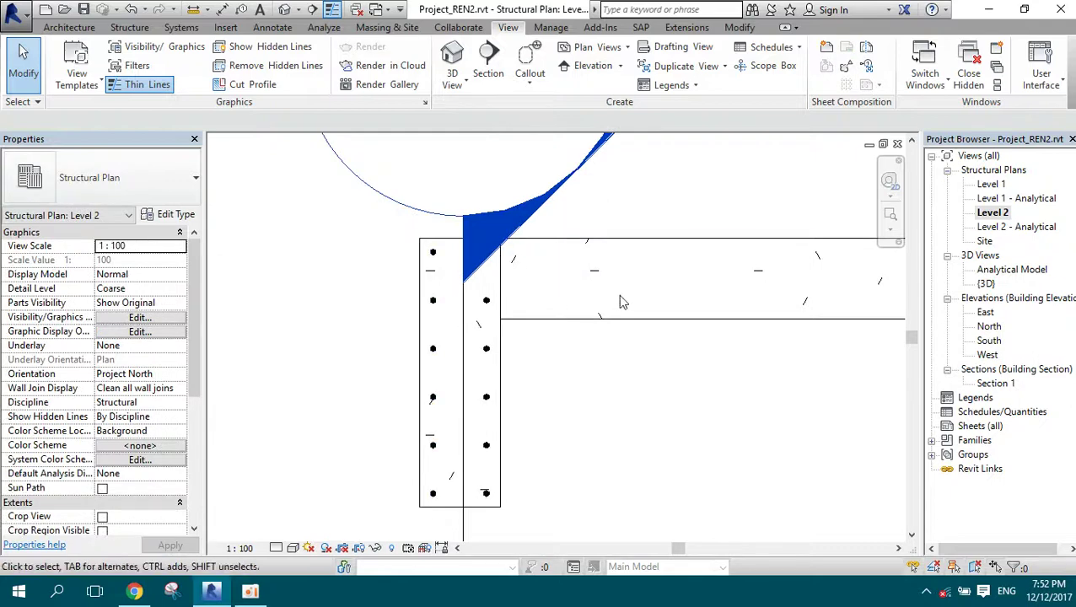
- Inspect the bars in the 3D view set to Wireframe, then return to the Level 2 plan
double_click(986, 284)
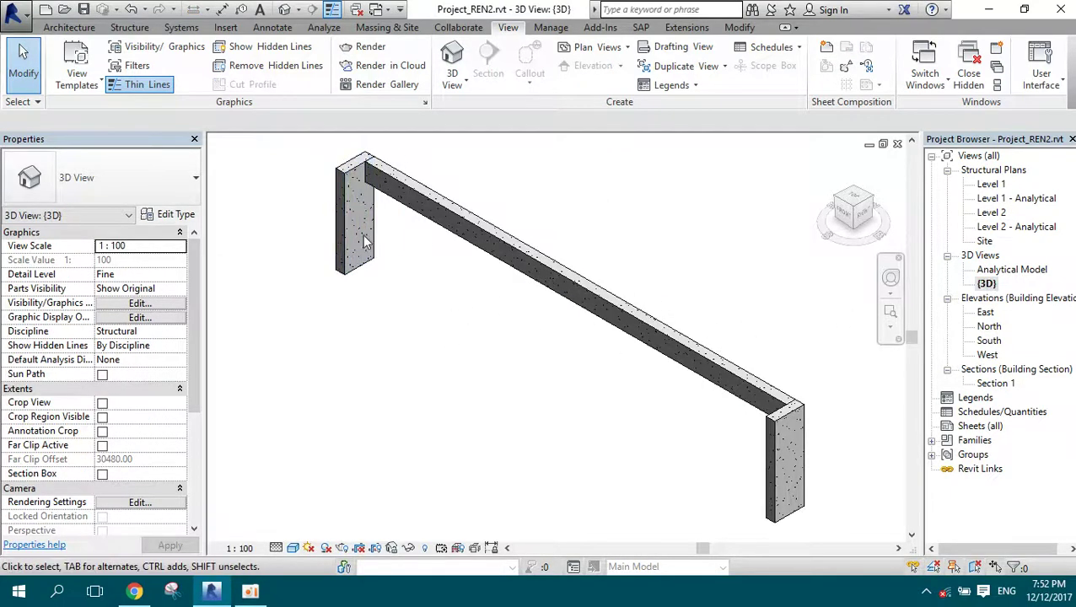
click(350, 219)
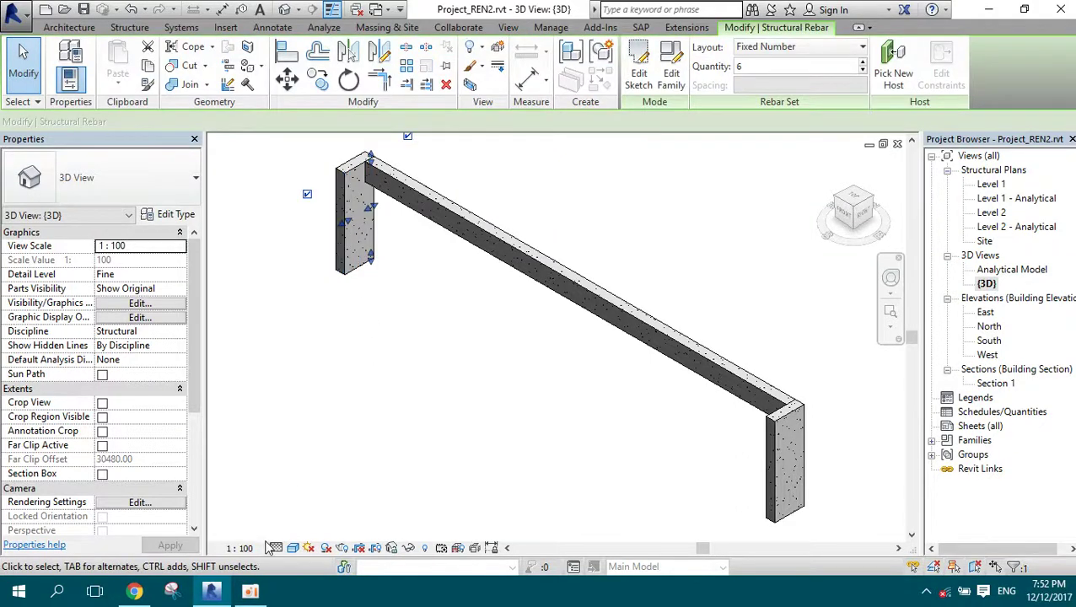
click(293, 548)
click(339, 454)
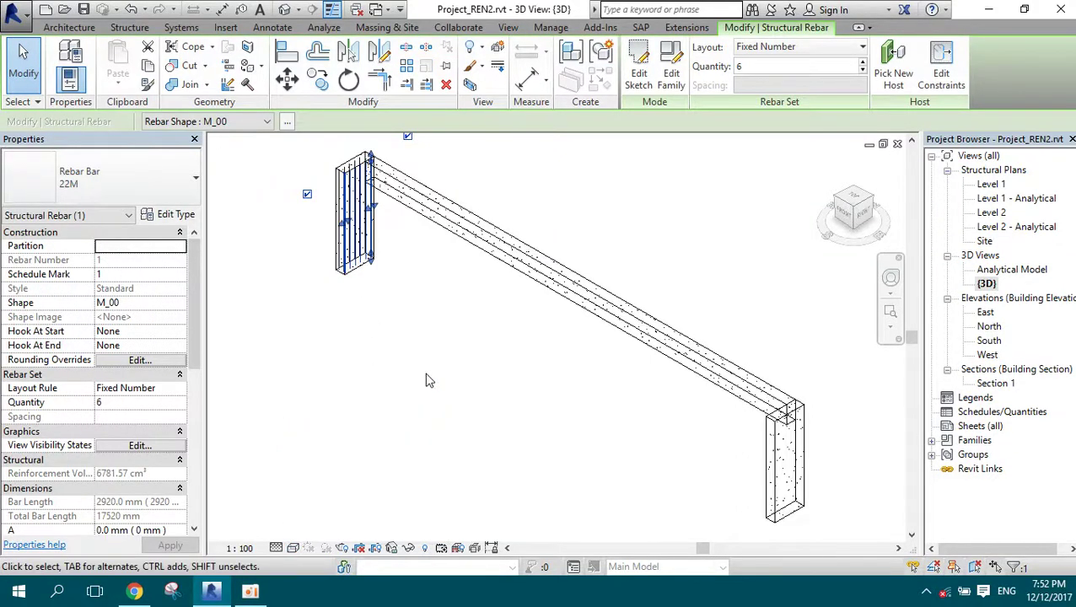
click(416, 399)
scroll(320, 149, up, 3)
scroll(543, 307, up, 1)
scroll(543, 308, up, 1)
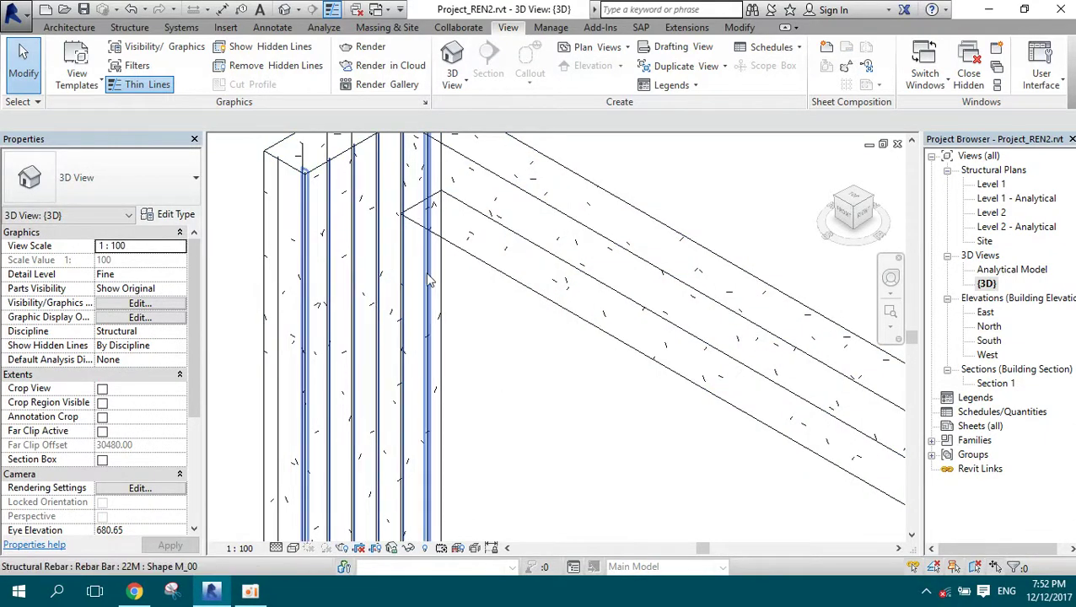
scroll(421, 277, down, 2)
scroll(439, 287, down, 1)
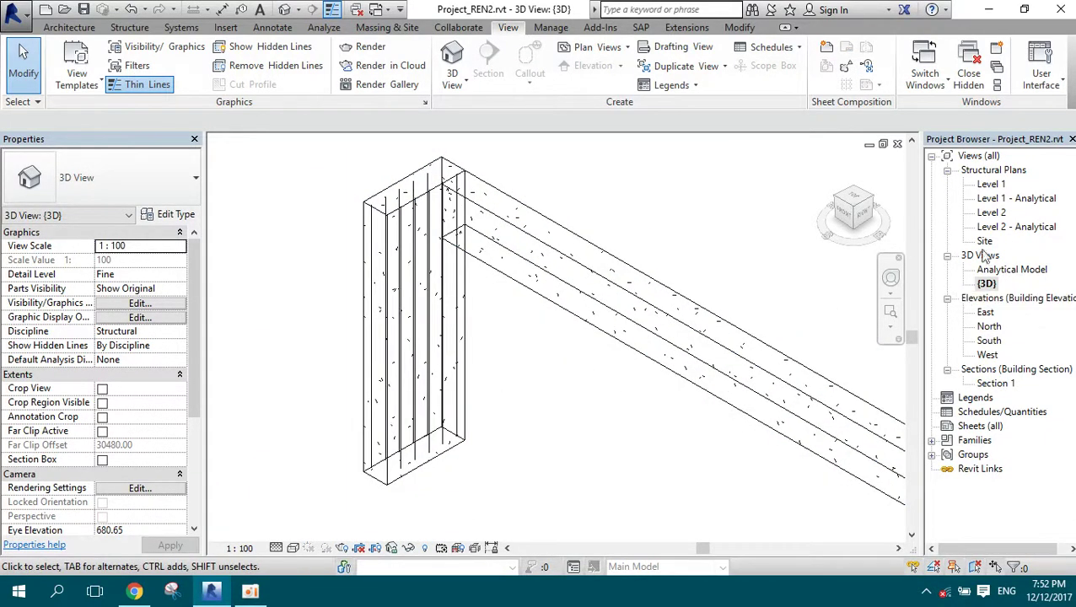
double_click(996, 214)
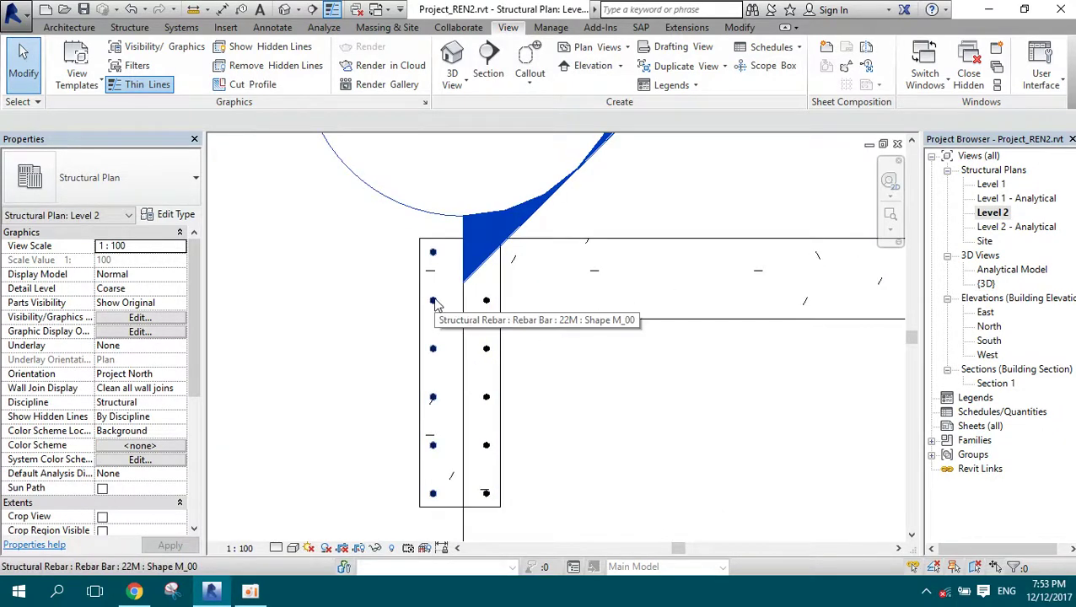
- Set both column rebar sets to View unobscured and View as solid for the {3D} view
click(433, 300)
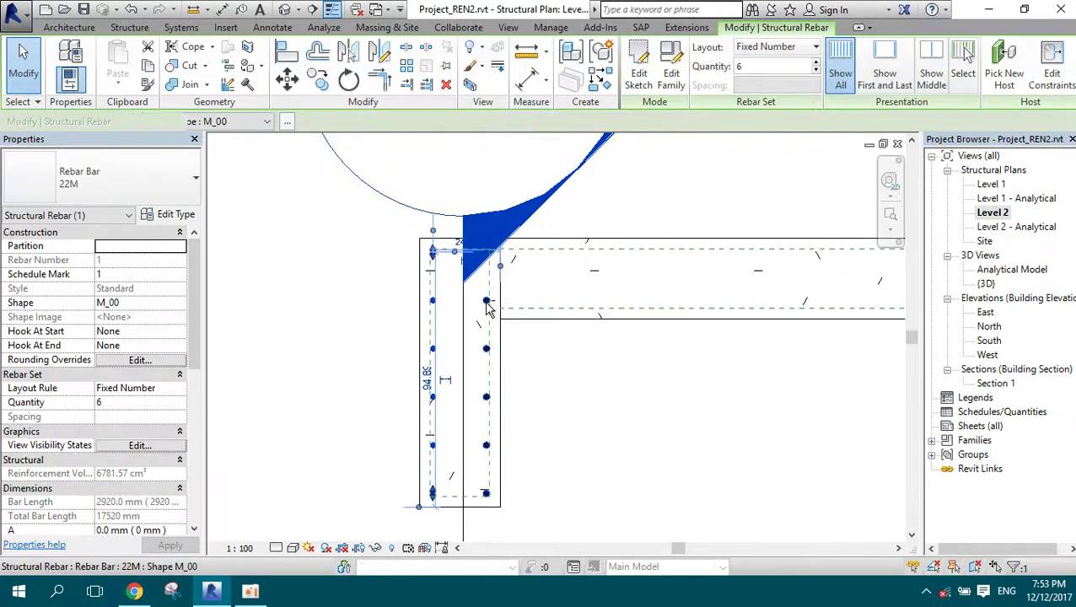
ctrl+click(490, 306)
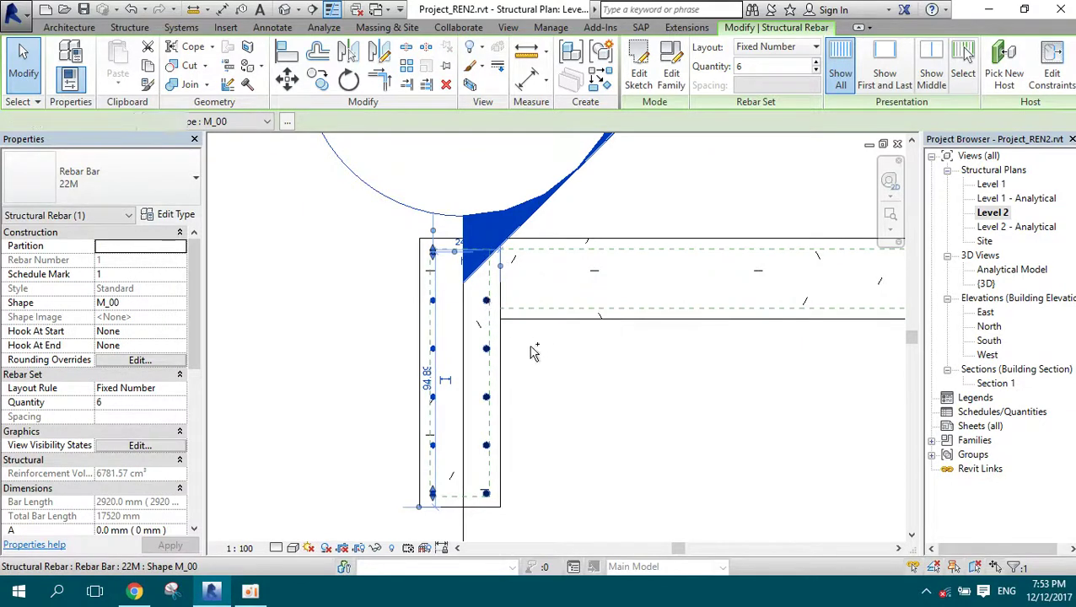
click(117, 447)
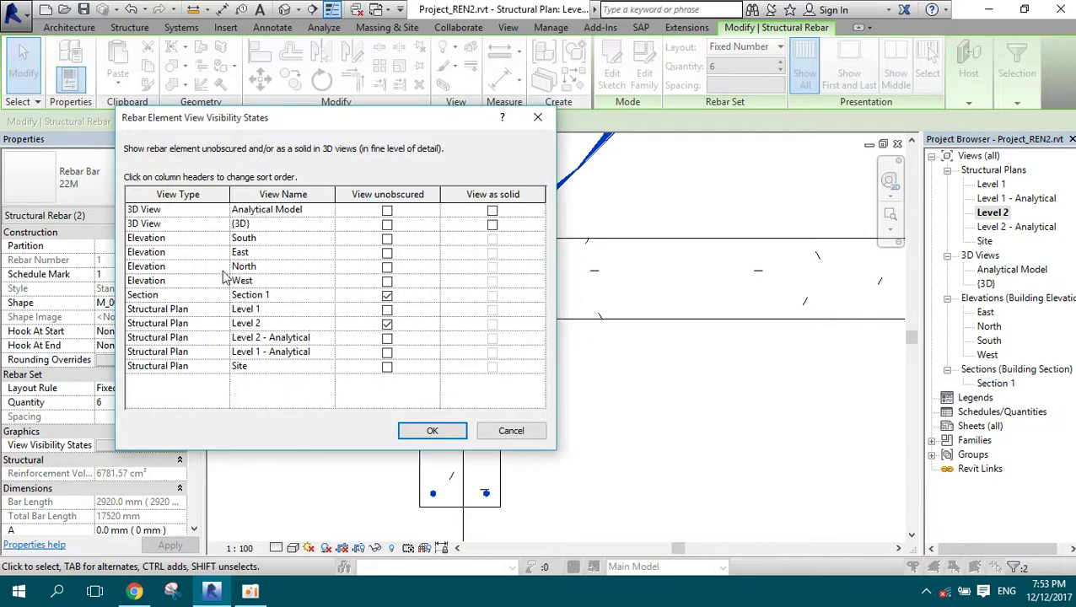
click(386, 227)
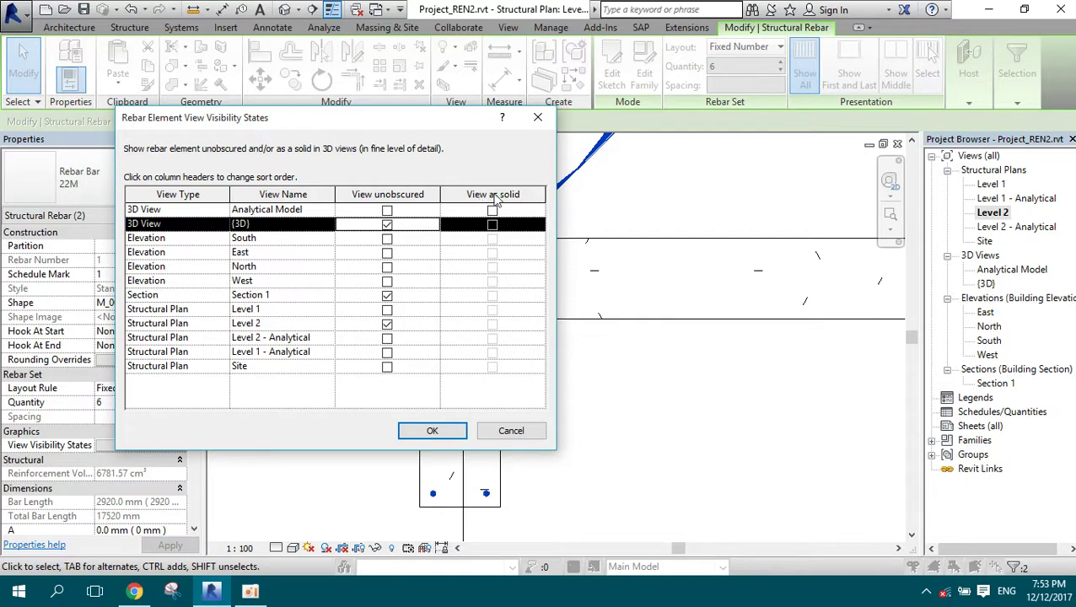
click(493, 226)
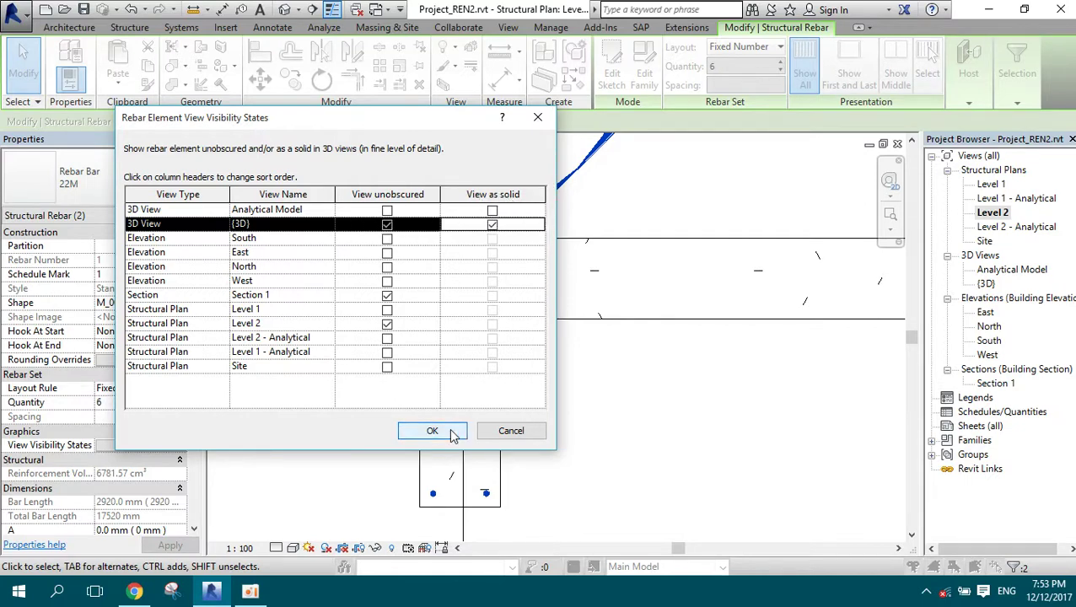
click(432, 431)
click(987, 284)
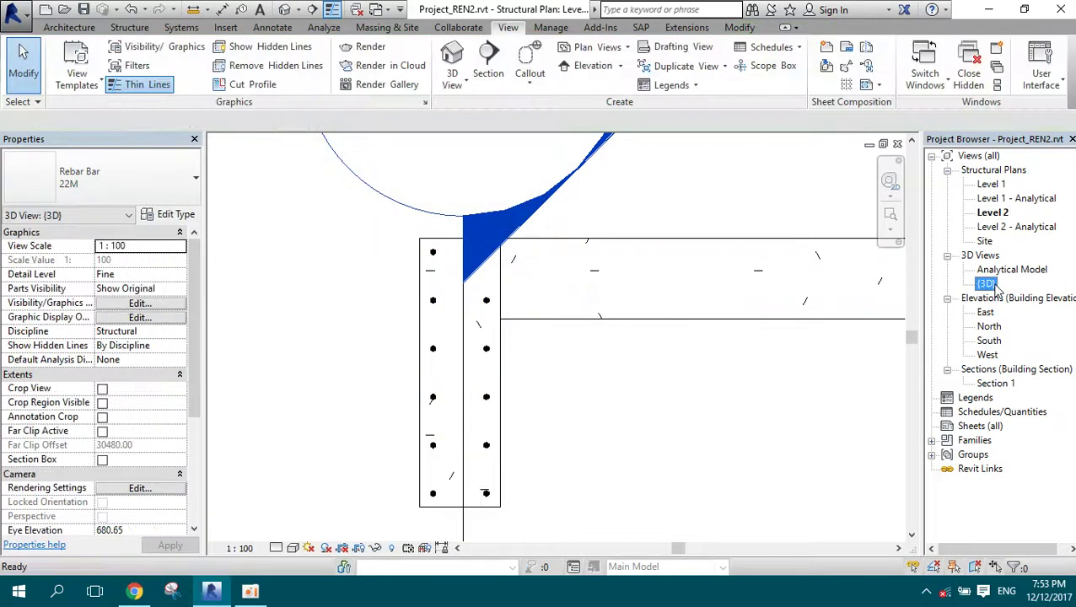
double_click(987, 285)
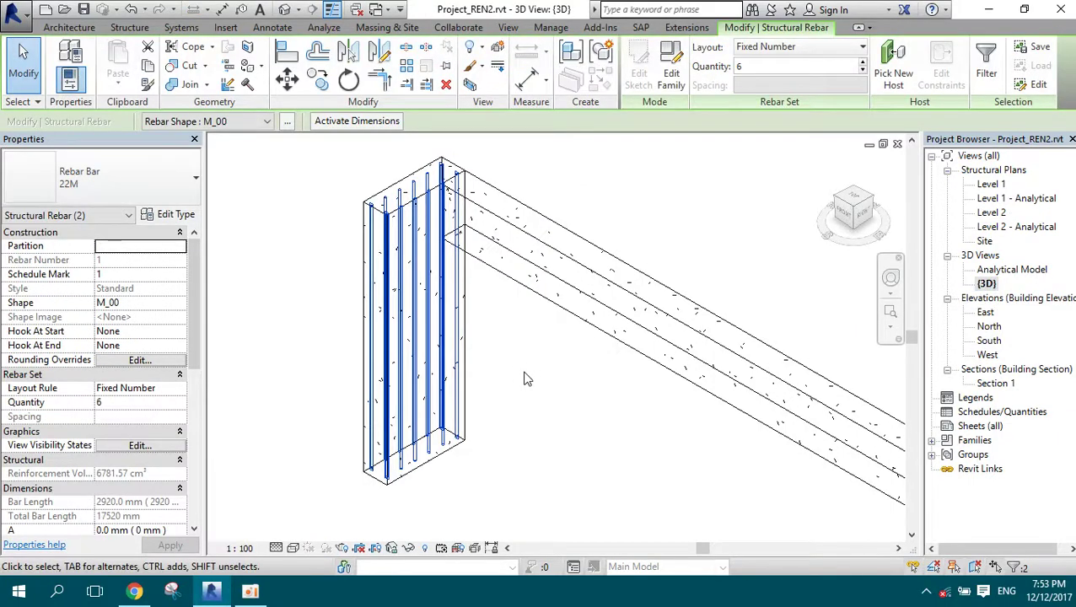
- Check the solid bars in a shaded {3D} visual style, then go back to Level 2
scroll(344, 255, up, 1)
scroll(334, 190, up, 2)
scroll(386, 187, up, 2)
scroll(388, 187, up, 2)
scroll(388, 187, down, 2)
click(293, 549)
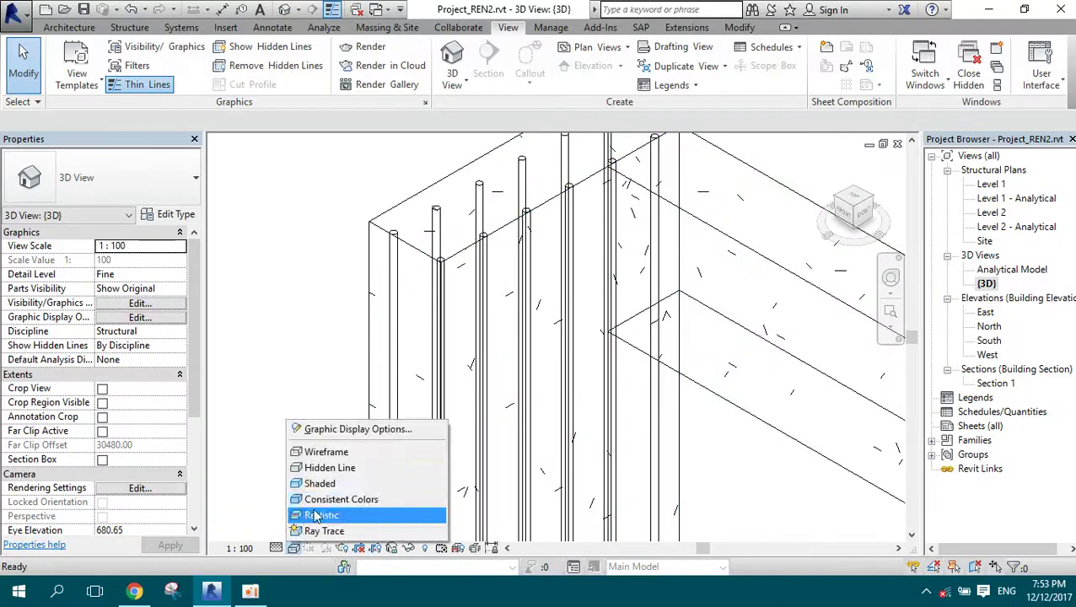
click(324, 484)
scroll(382, 245, down, 4)
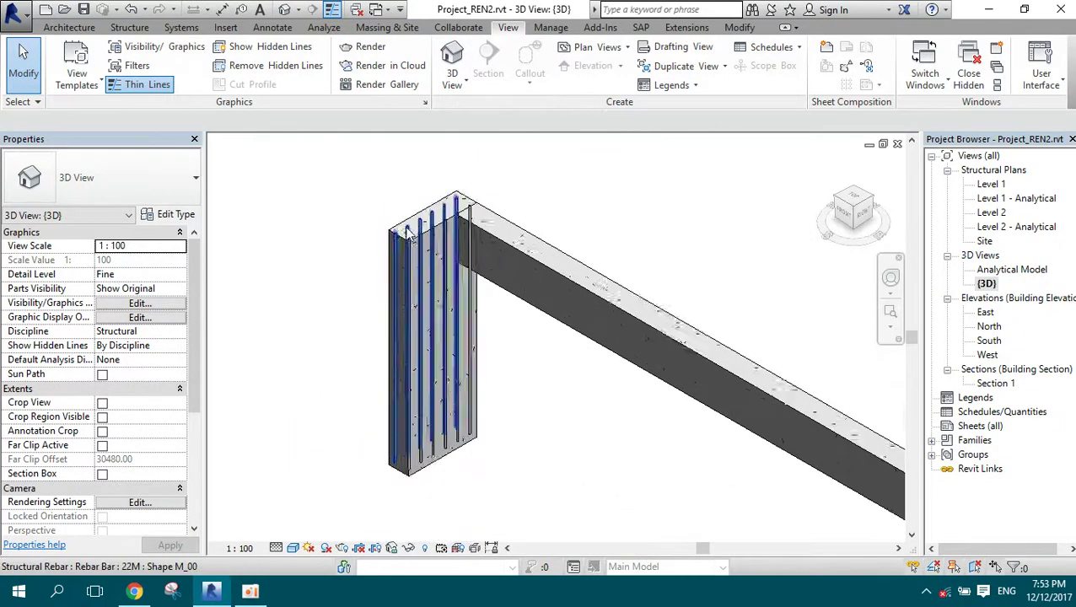
scroll(439, 435, up, 2)
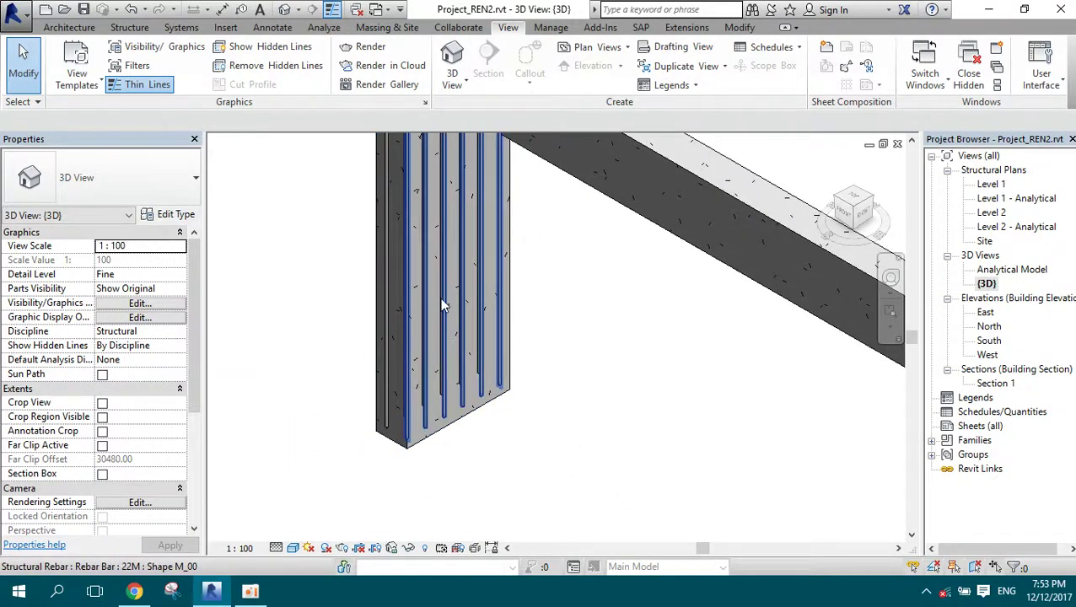
double_click(1001, 215)
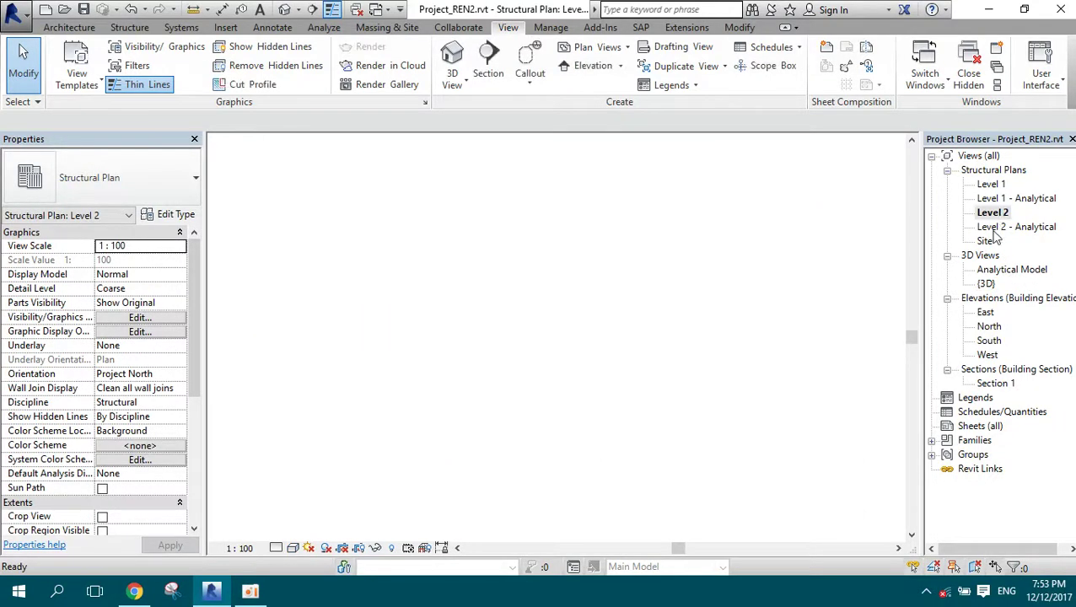
- Open the Section 1 view from its section head
scroll(470, 254, down, 2)
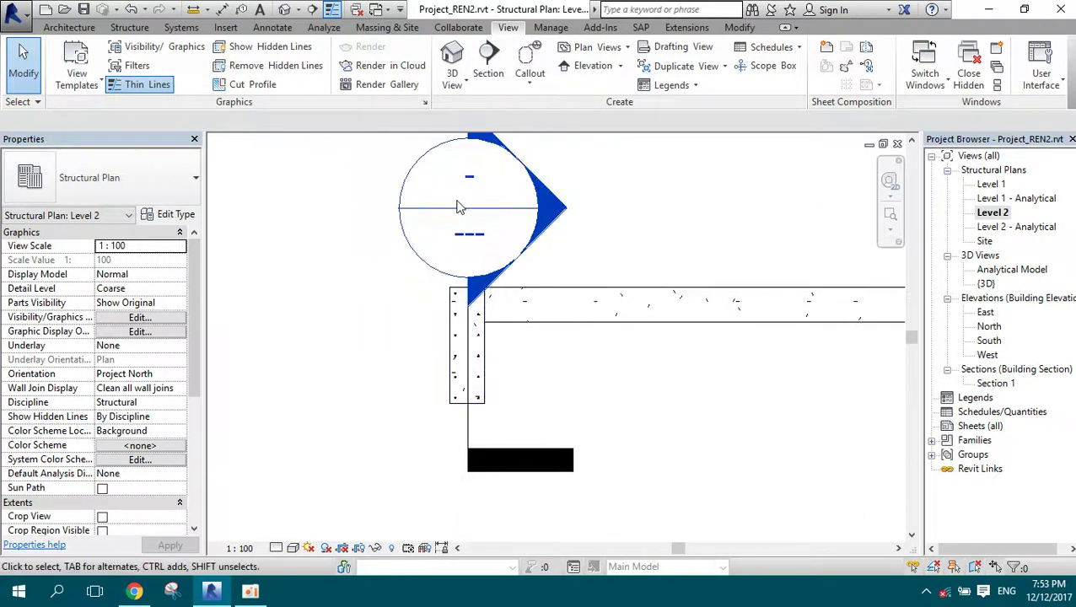
scroll(474, 292, up, 2)
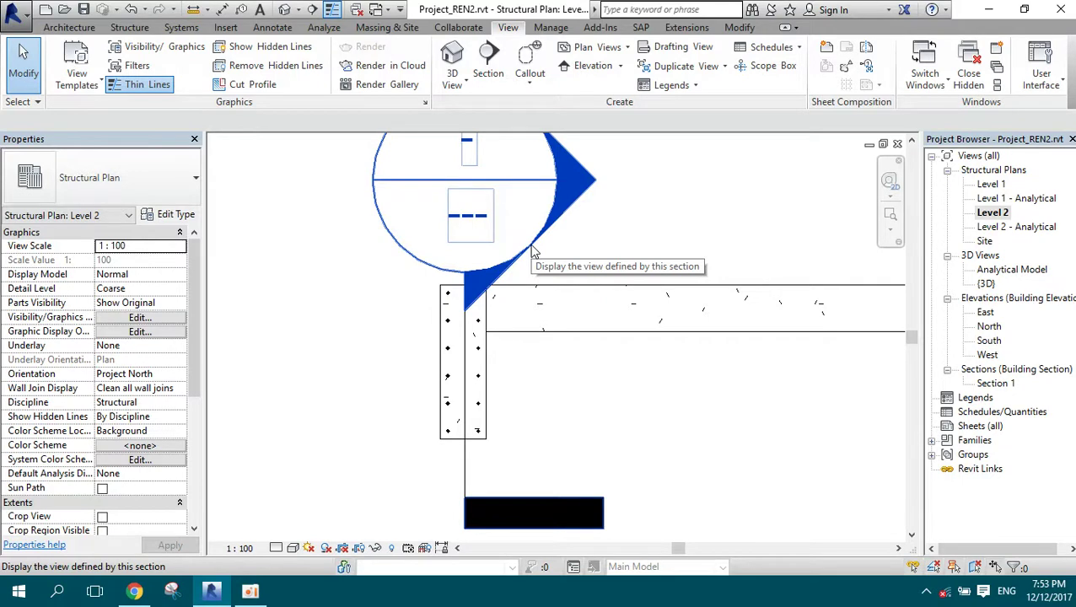
double_click(532, 252)
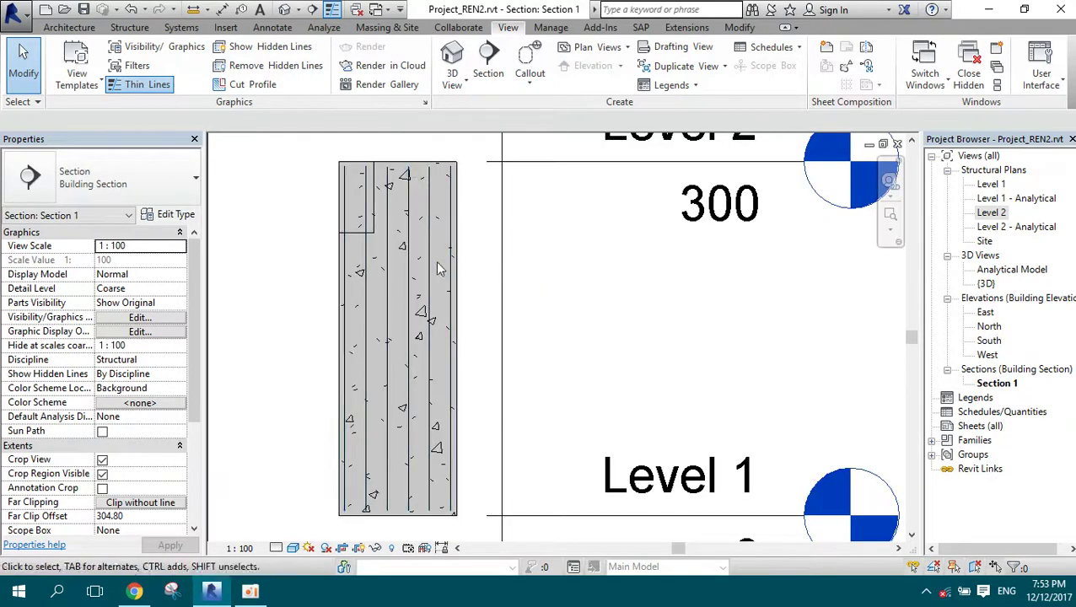
- Edit the vertical rebar set's sketch, choosing the North elevation as the sketch view
scroll(439, 269, down, 2)
scroll(398, 439, up, 2)
scroll(437, 293, up, 2)
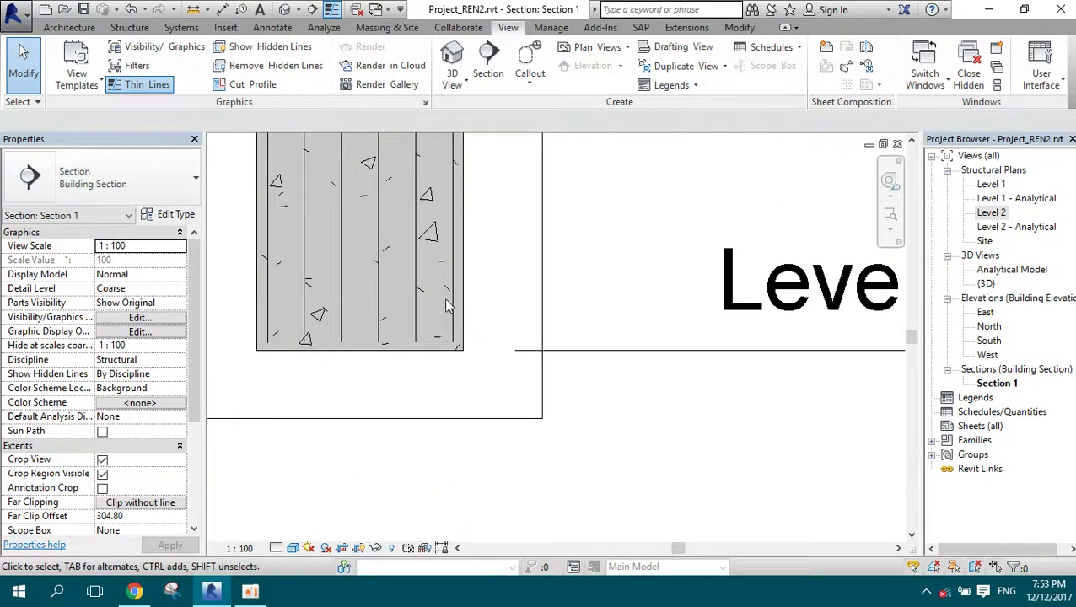
click(459, 297)
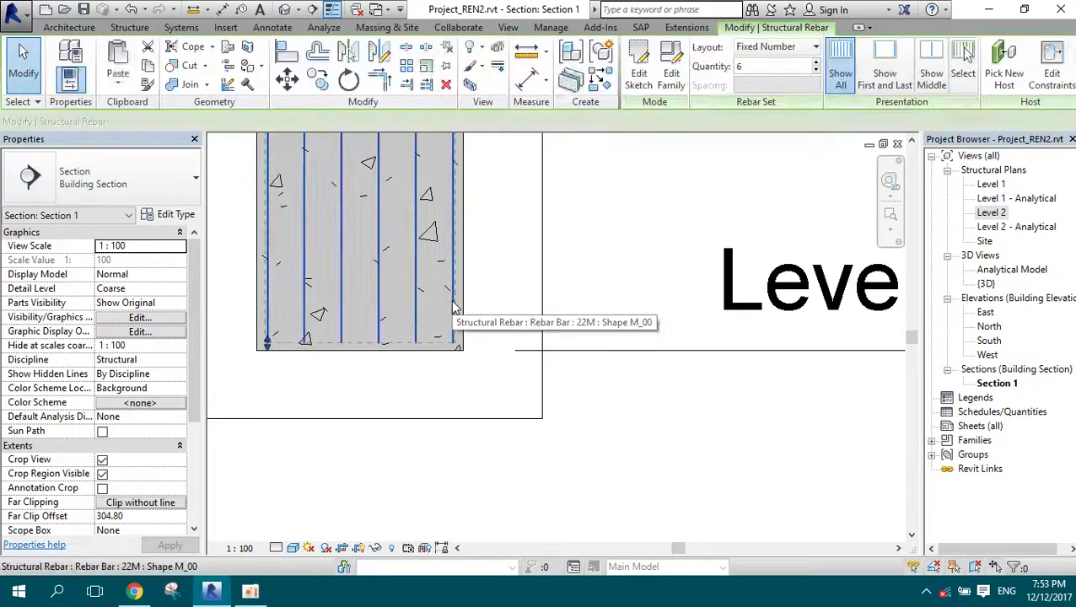
click(638, 80)
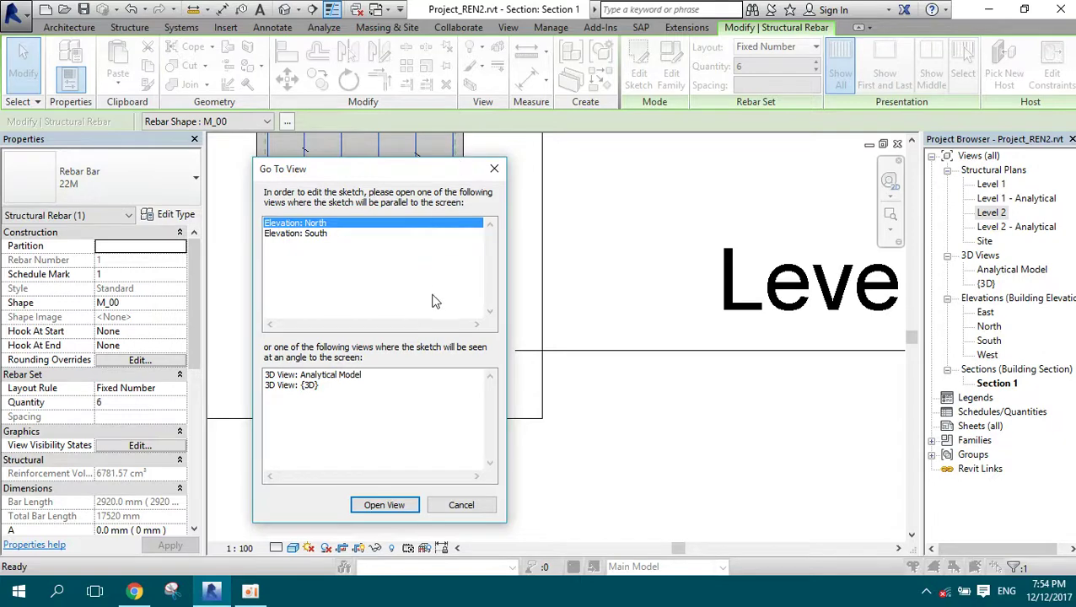
click(390, 507)
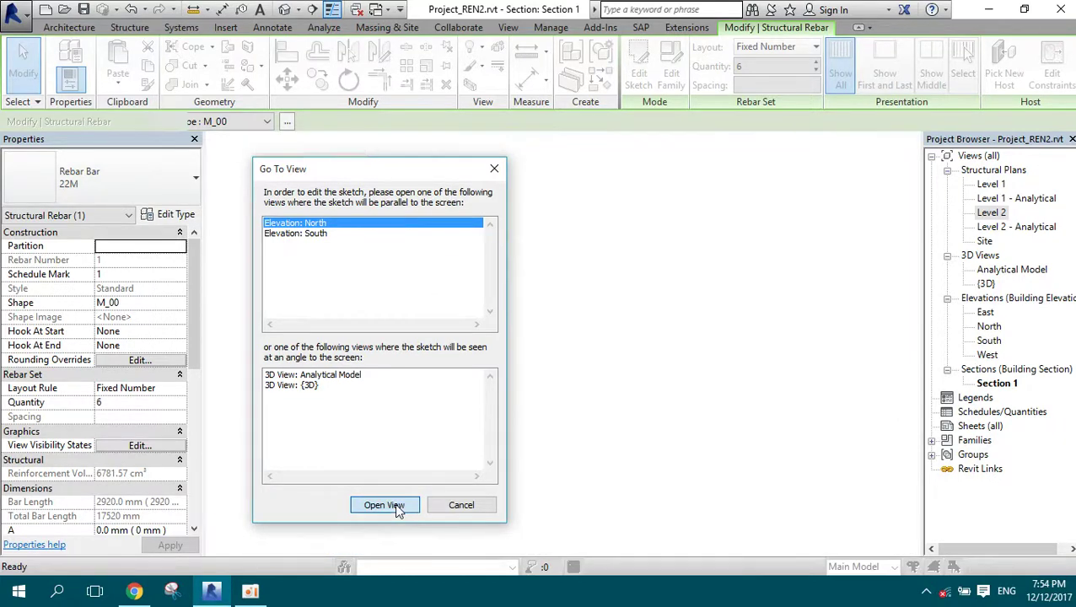
- Draw a horizontal bottom leg in the rebar sketch with a length of 100
scroll(745, 338, up, 3)
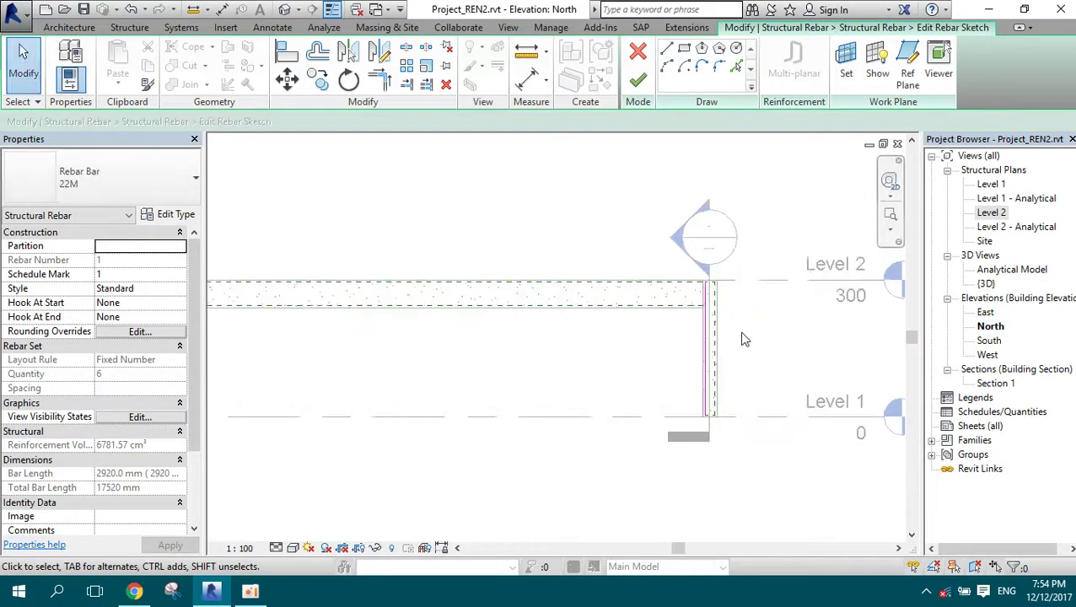
scroll(716, 317, up, 3)
scroll(697, 220, down, 3)
scroll(691, 317, up, 3)
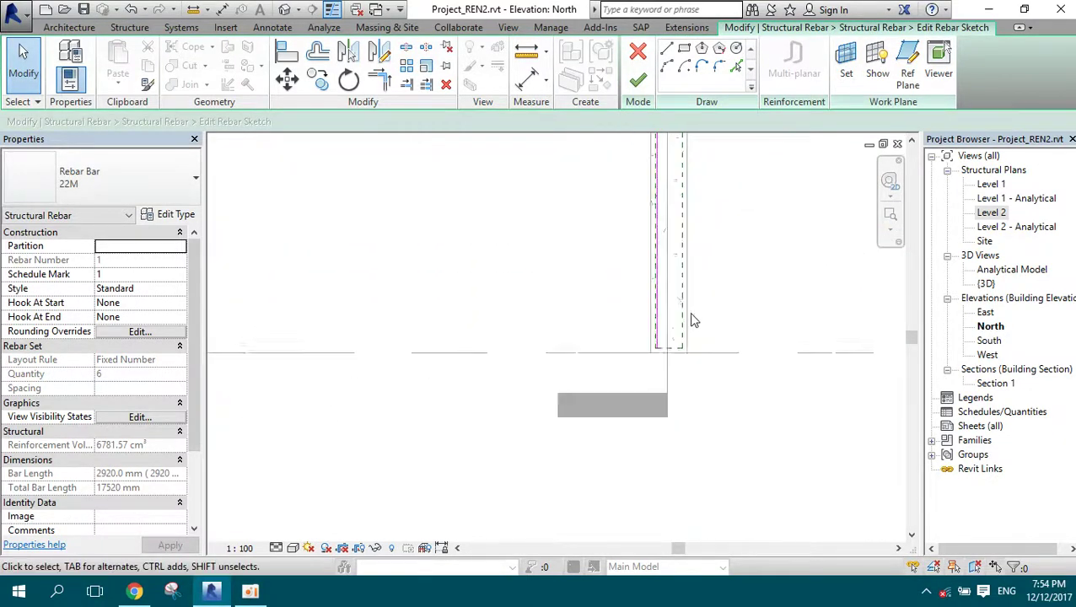
scroll(692, 317, up, 2)
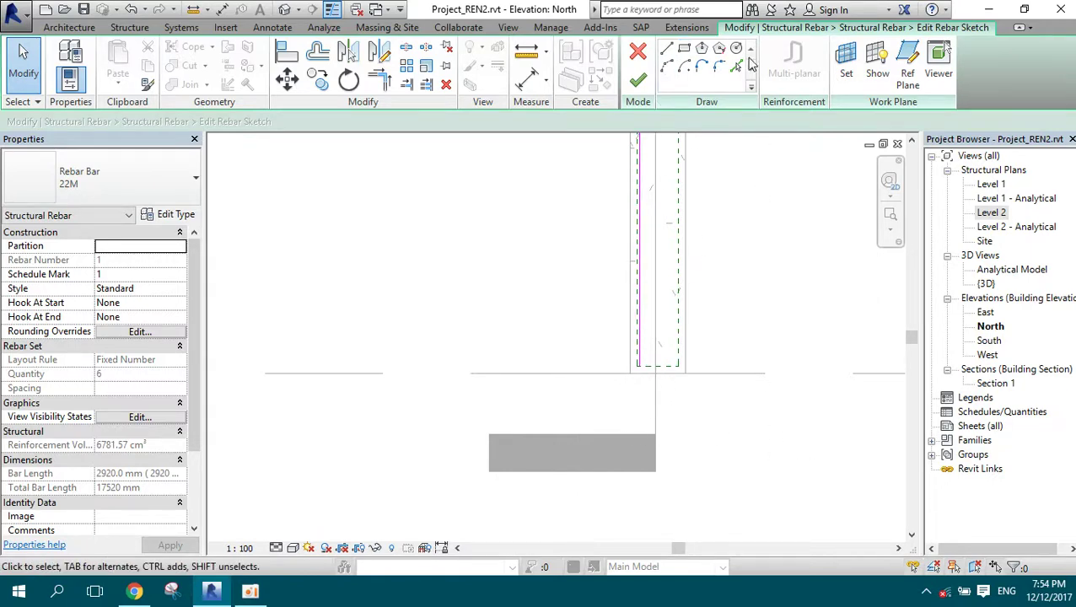
click(667, 53)
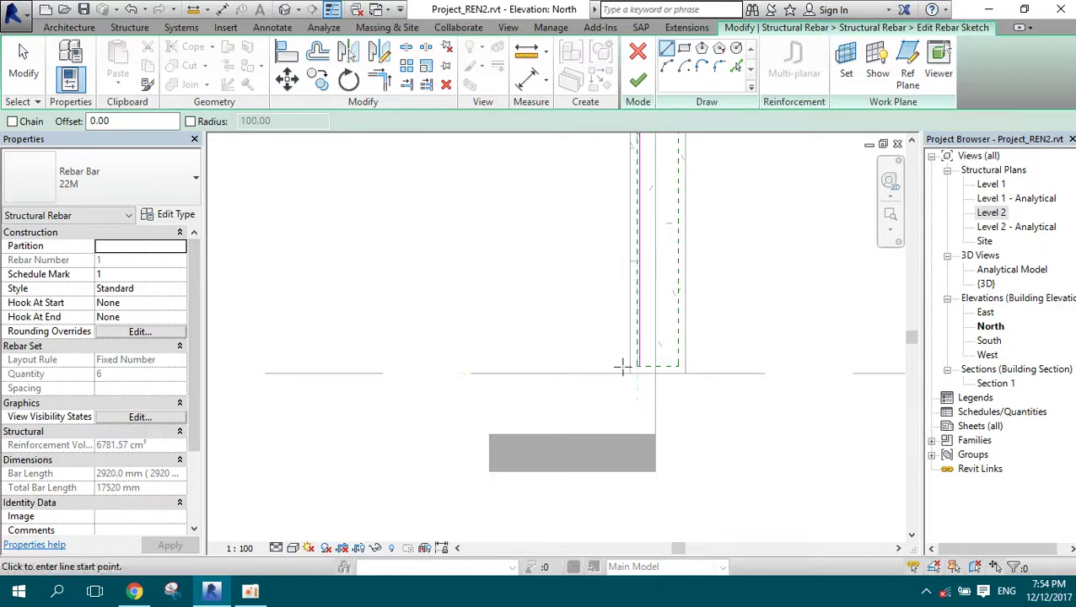
click(641, 410)
click(765, 411)
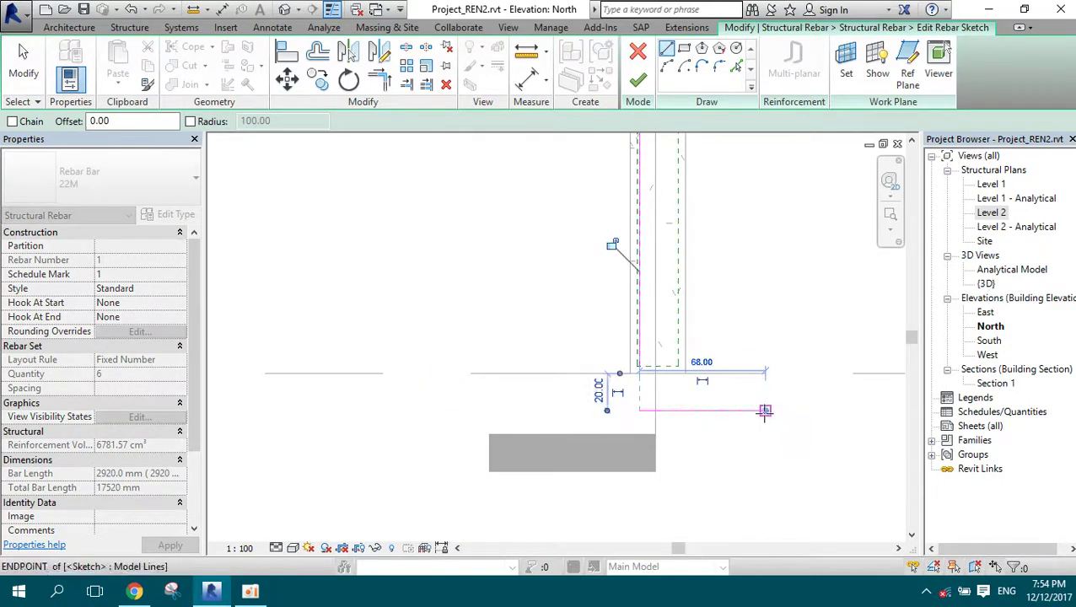
key(Escape)
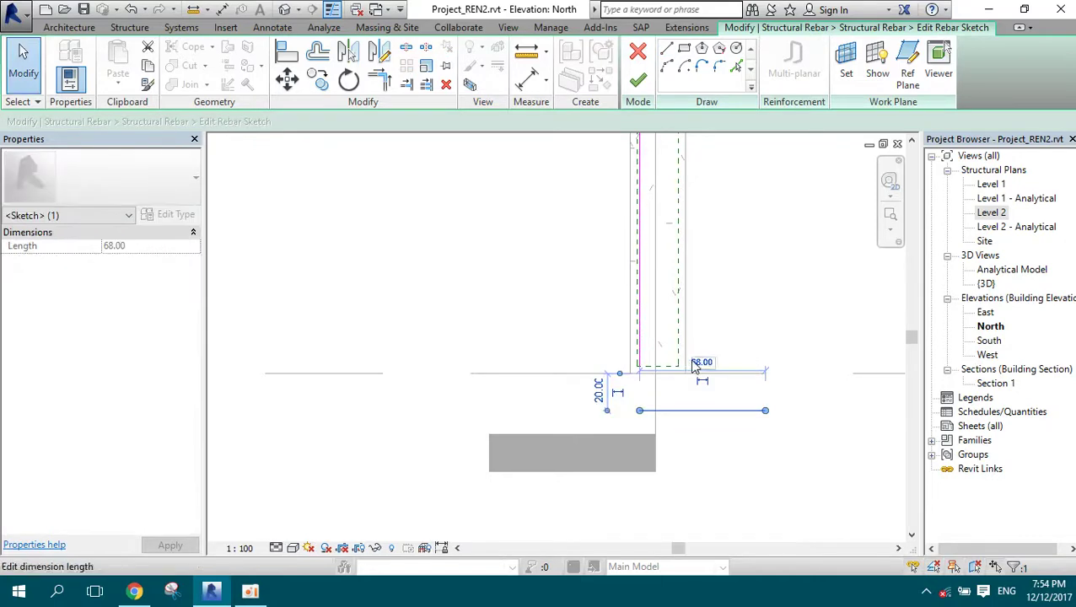
click(702, 362)
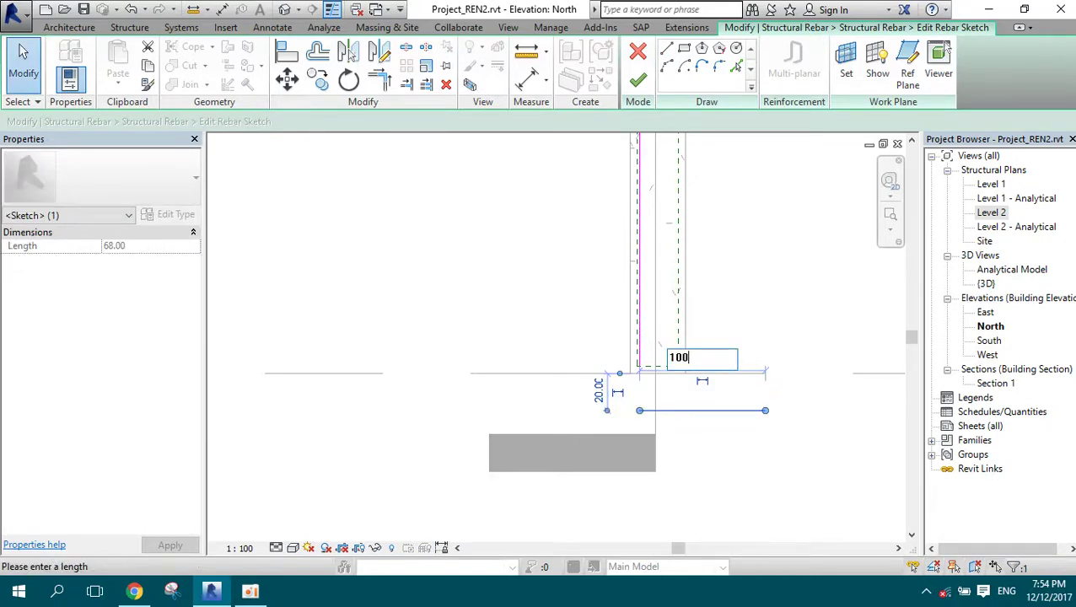
key(Return)
- Move the horizontal leg down to the column base and finish the rebar sketch
scroll(650, 444, up, 1)
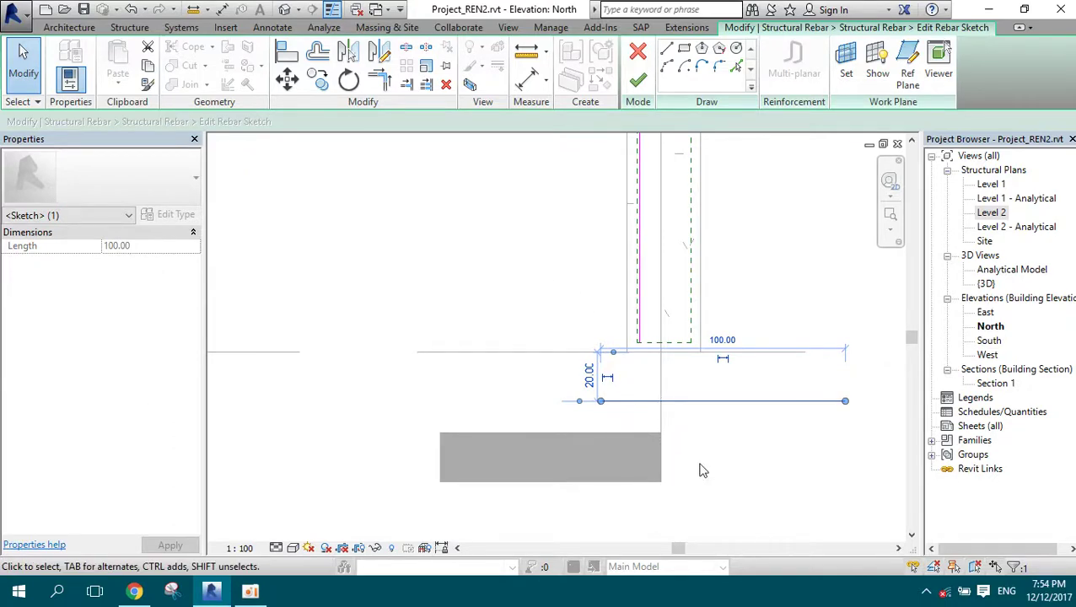
click(287, 79)
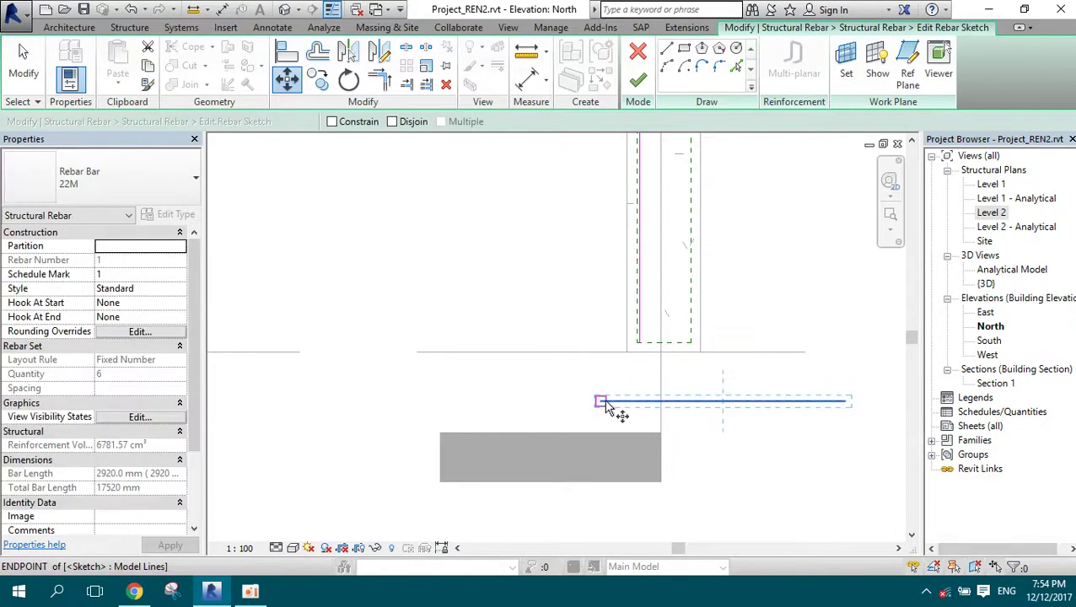
click(600, 401)
click(629, 411)
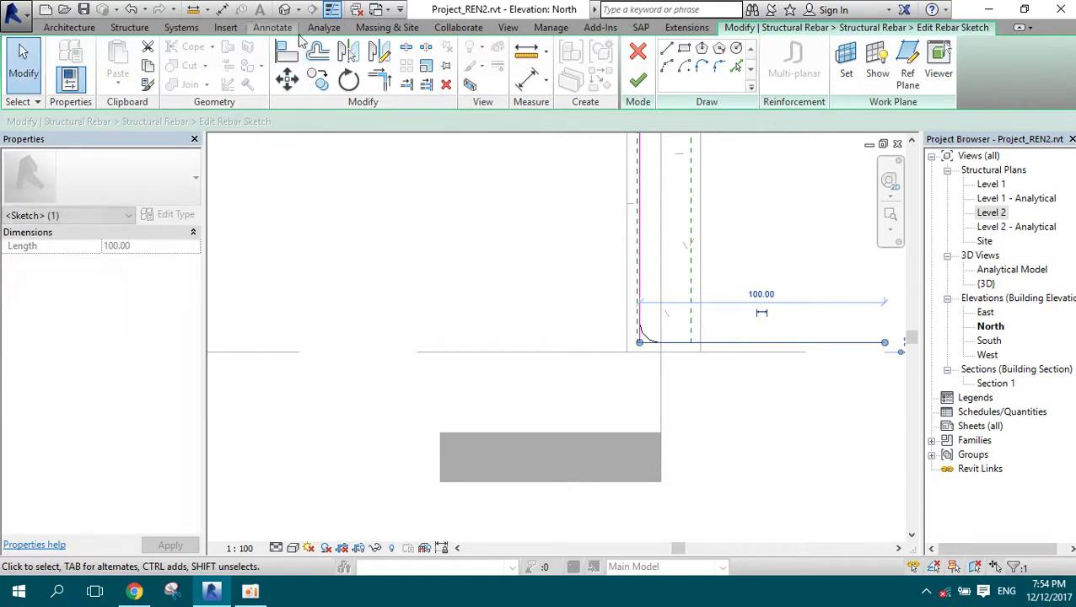
click(287, 79)
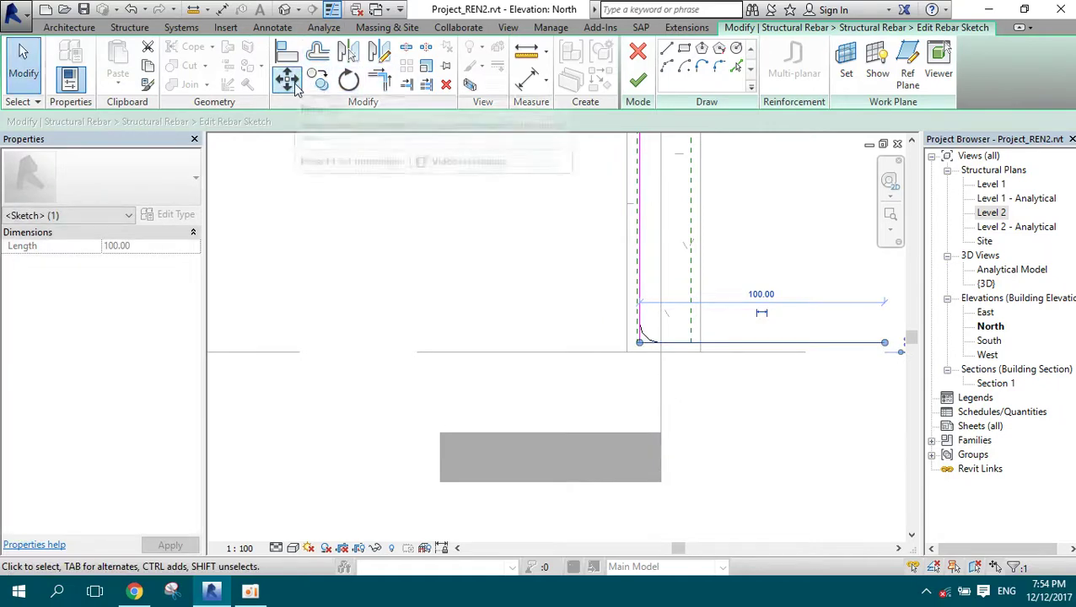
click(638, 344)
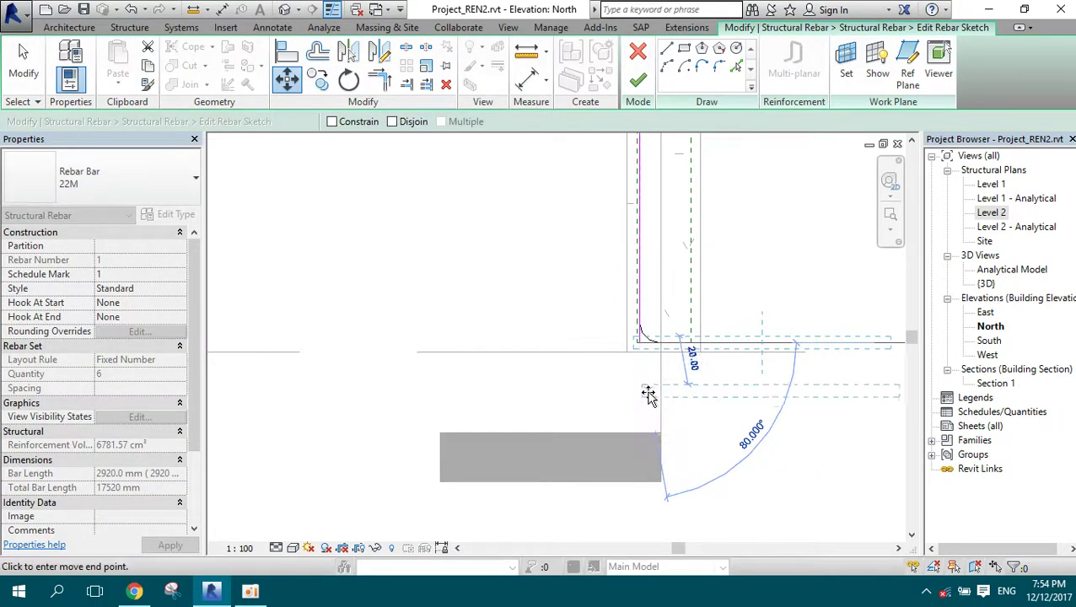
text(40)
click(637, 494)
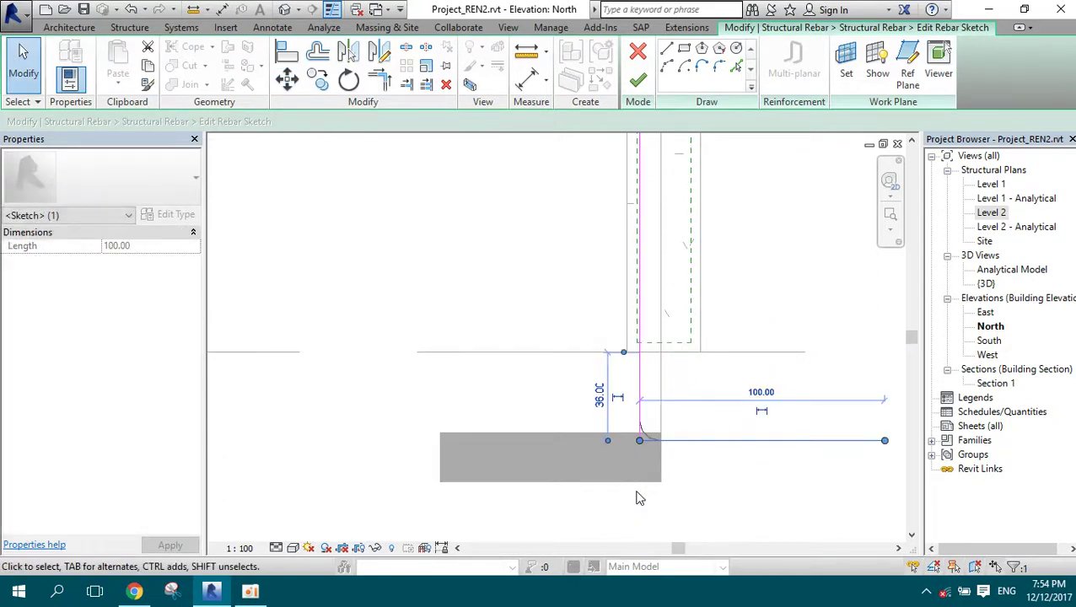
key(Escape)
scroll(565, 400, up, 2)
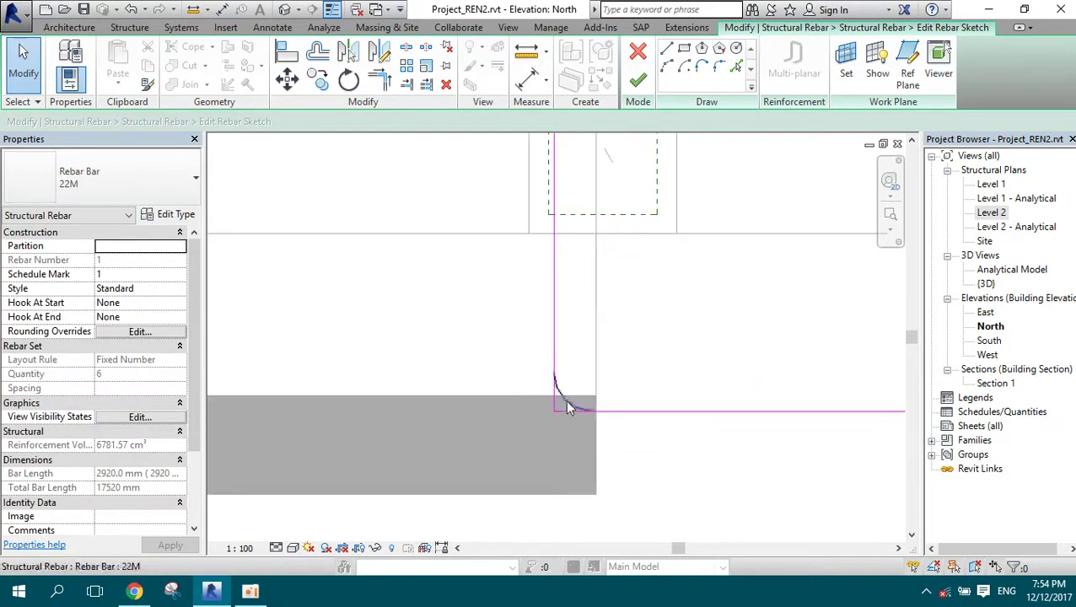
scroll(544, 364, up, 2)
click(638, 79)
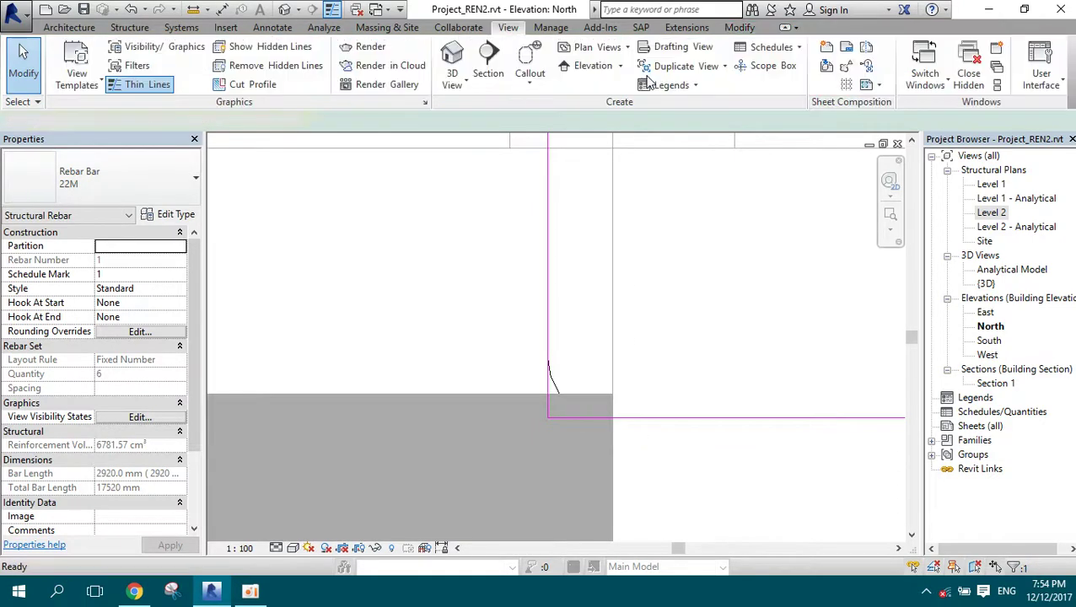
- Open the {3D} view of the model
scroll(421, 308, down, 3)
scroll(493, 300, down, 2)
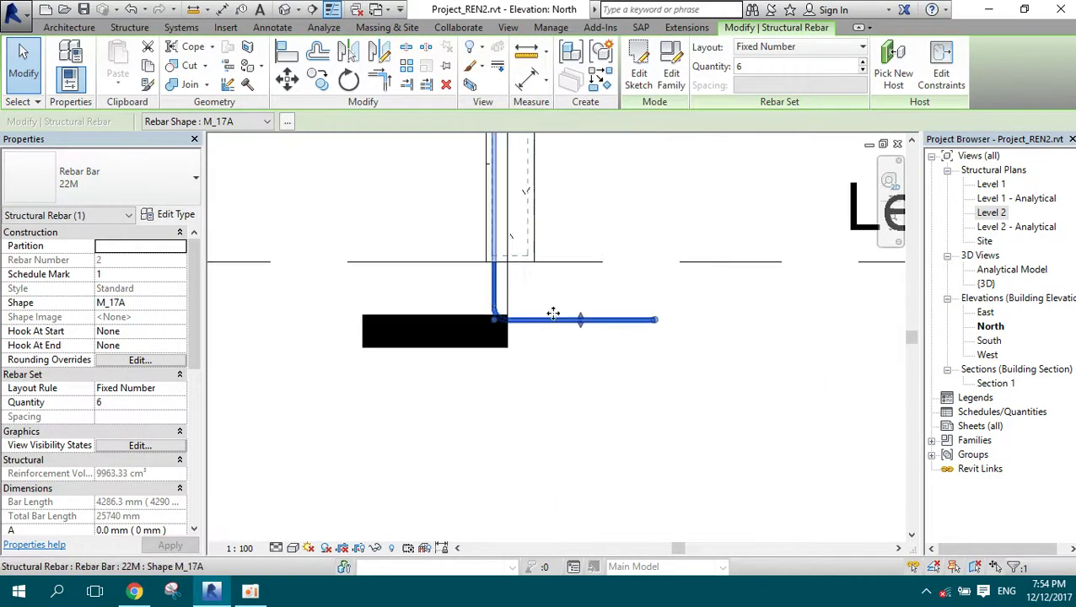
click(568, 310)
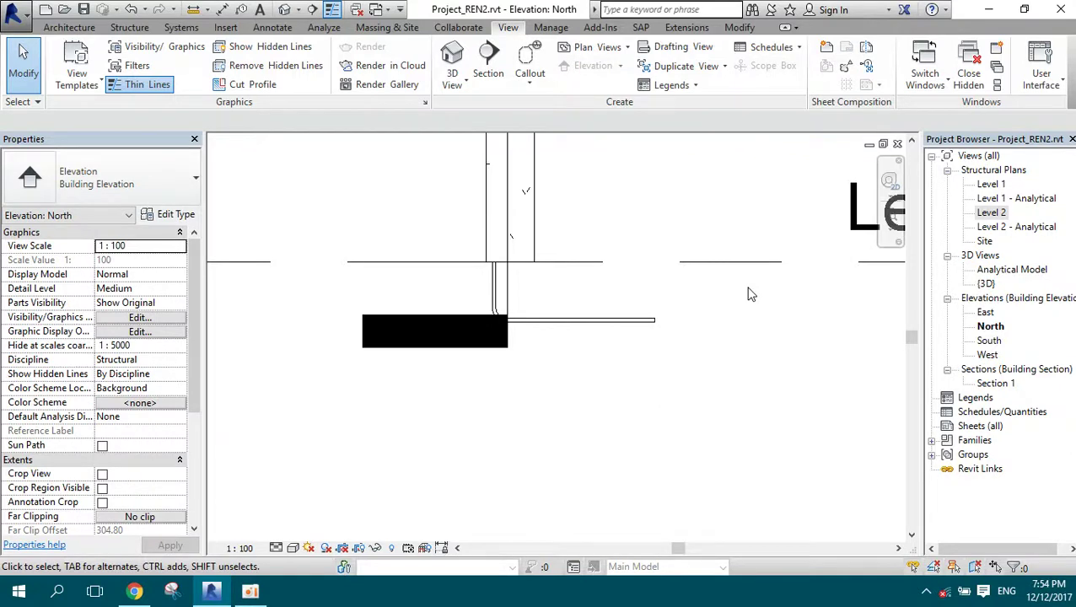
double_click(989, 284)
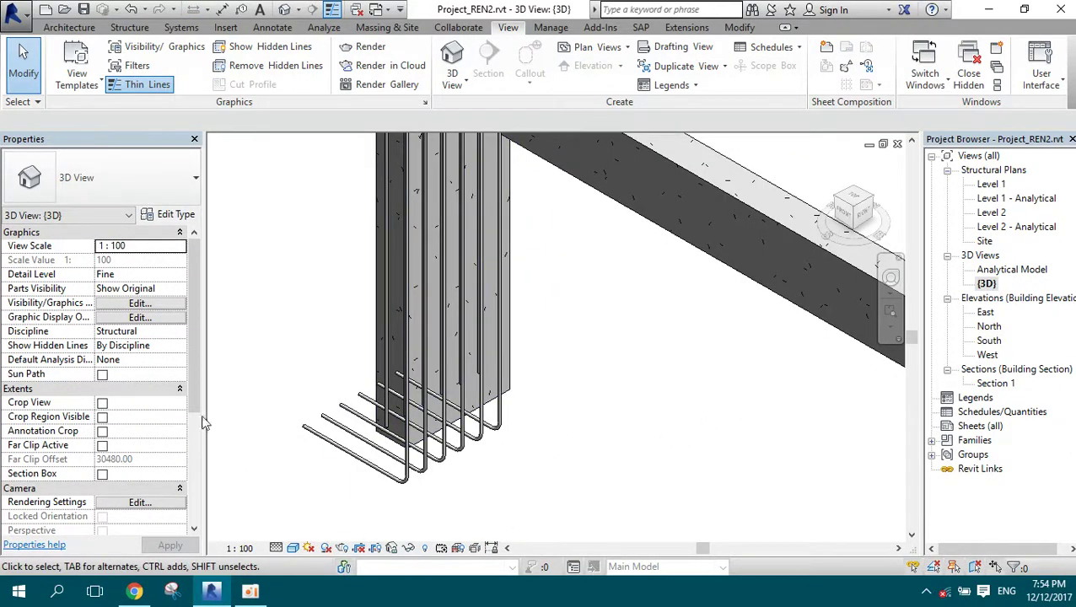
- Inspect the straight M_00 and bent M_17A bar sets, then edit the straight set's sketch
click(390, 419)
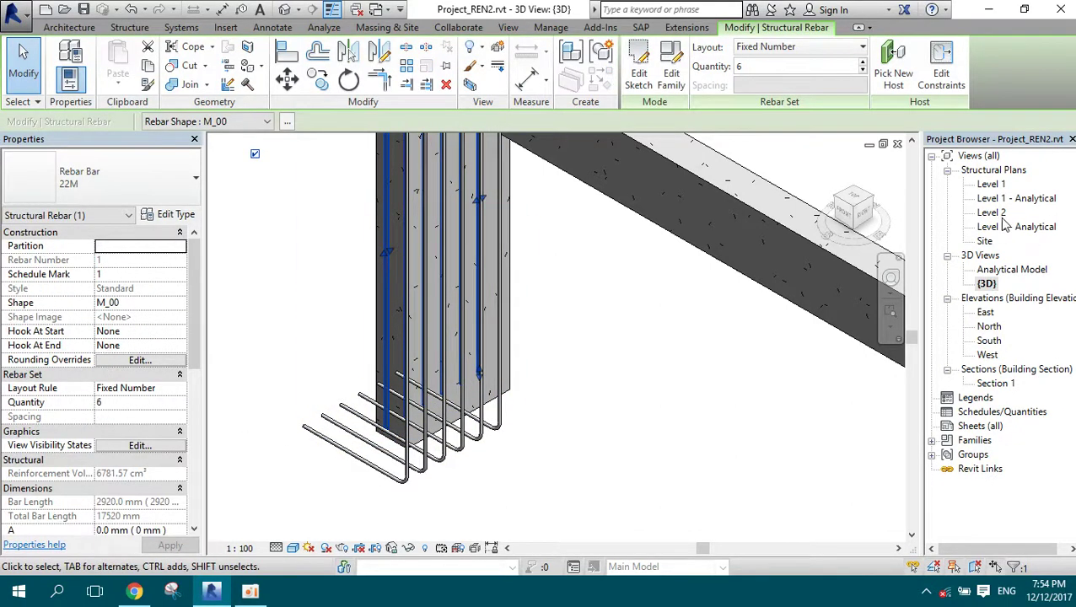
click(485, 499)
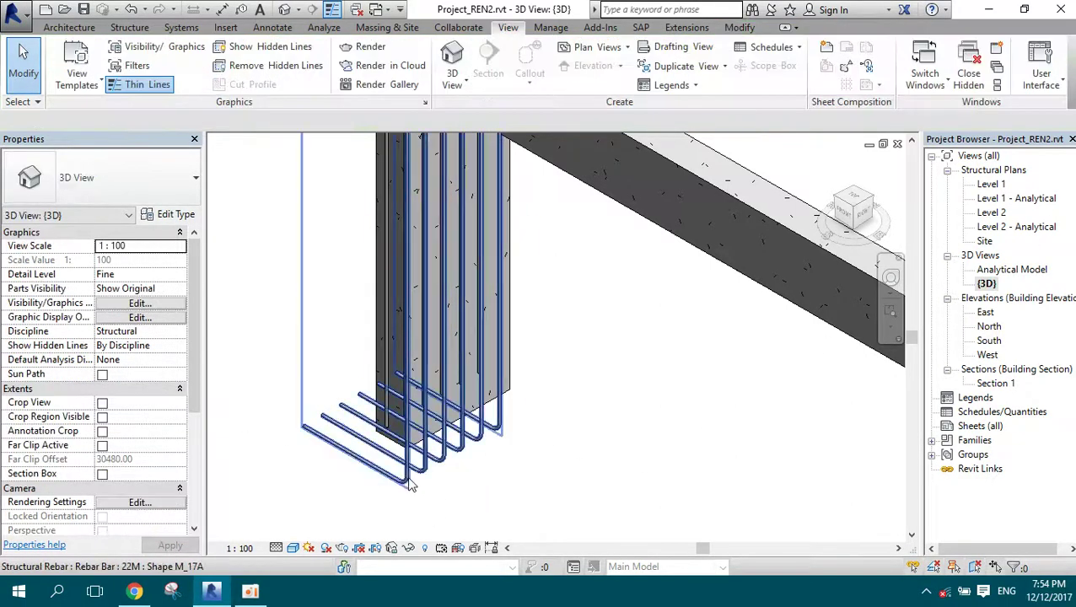
click(410, 485)
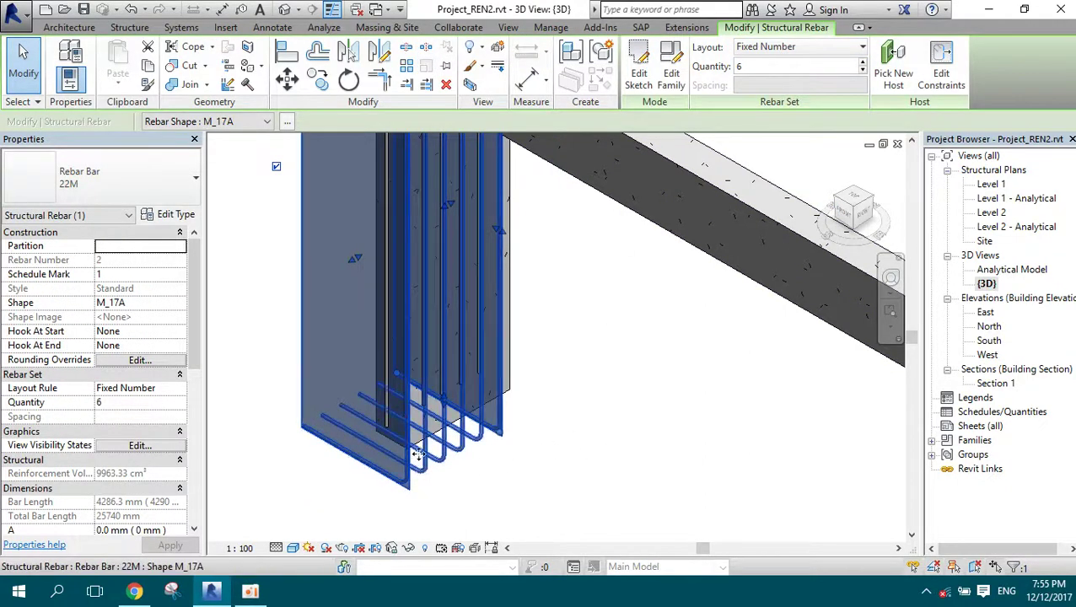
key(Escape)
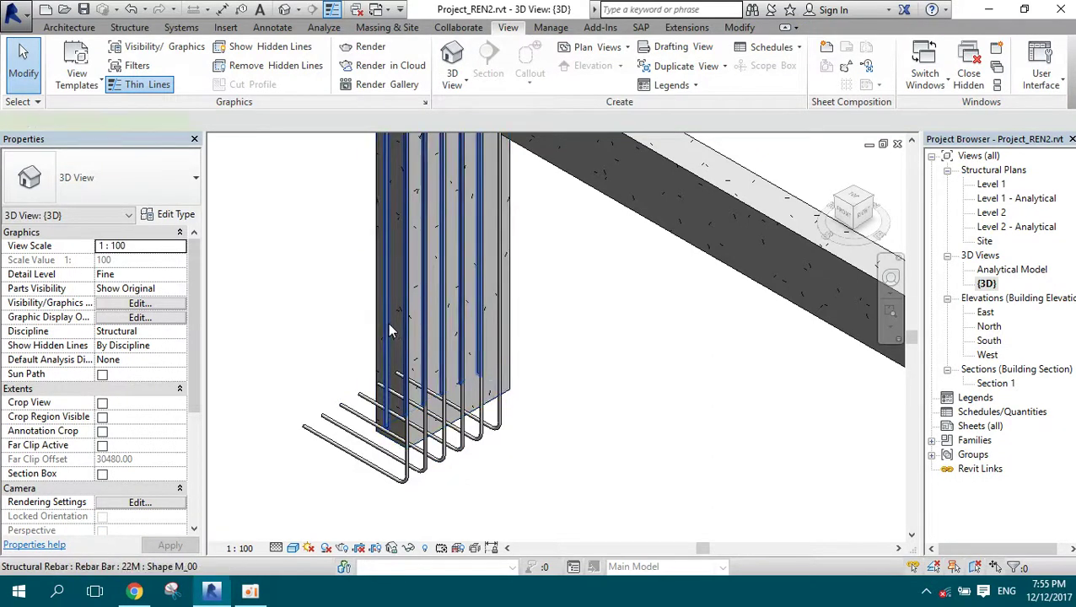
click(389, 332)
click(641, 78)
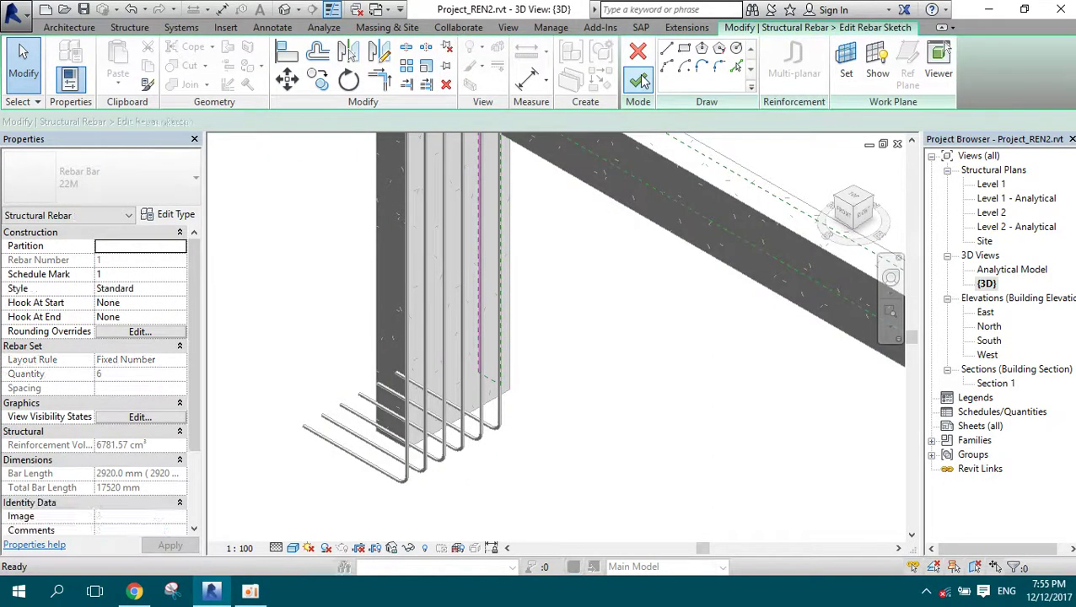
- In the straight bar set's sketch, viewed from the front, draw a 100 mm horizontal line from the bend
click(849, 221)
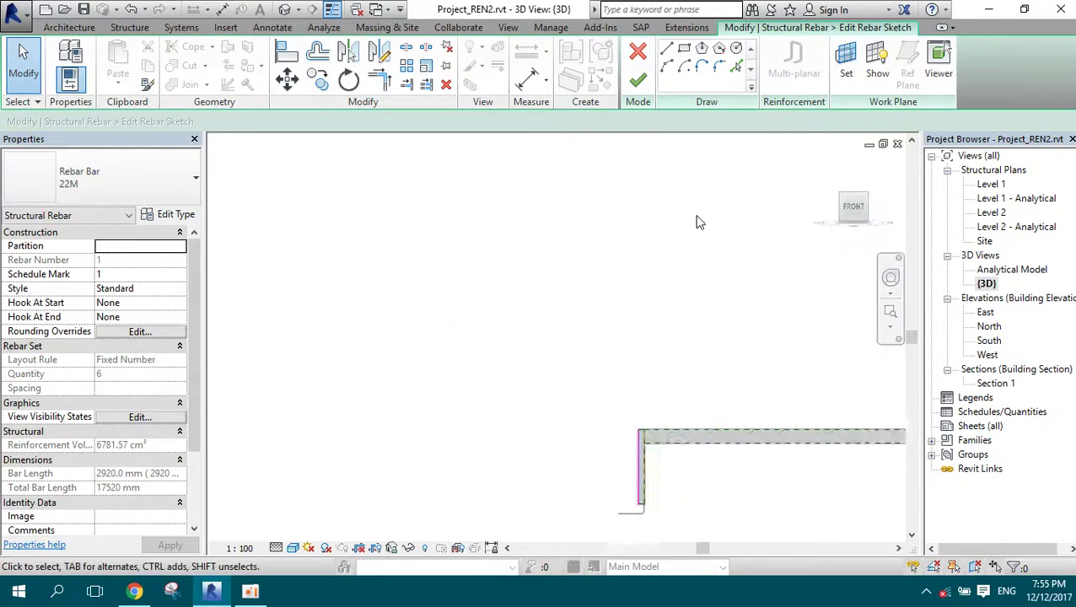
scroll(478, 381, up, 2)
scroll(456, 377, up, 3)
scroll(472, 363, up, 3)
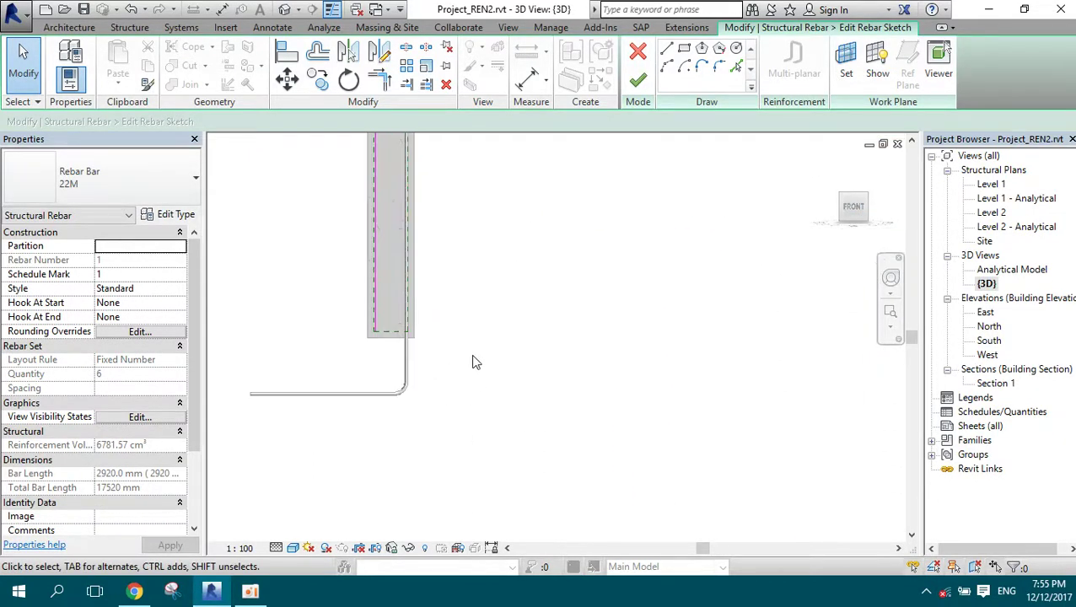
click(666, 50)
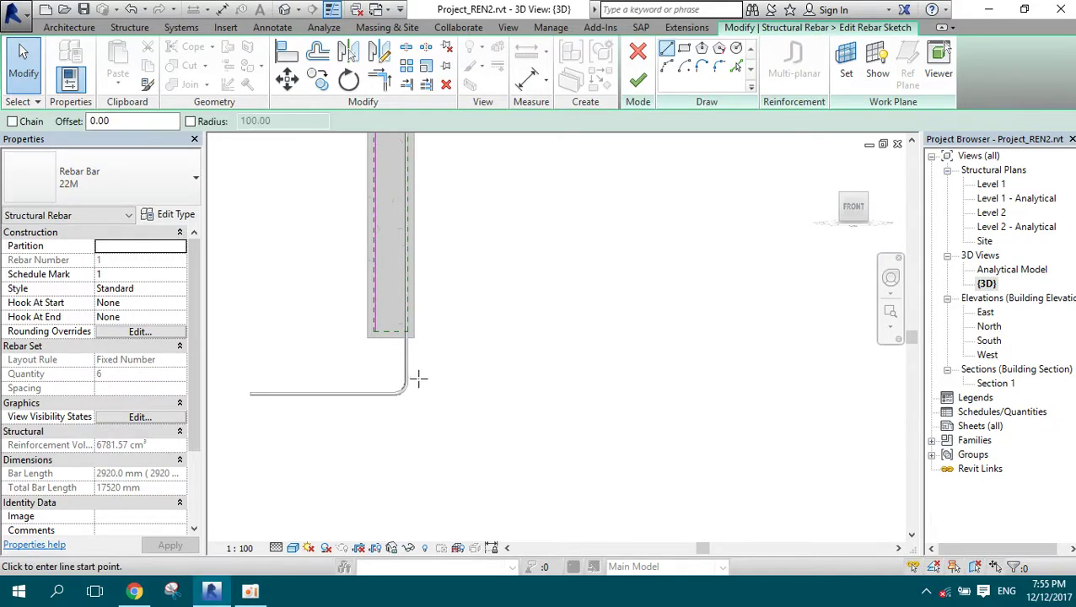
scroll(370, 381, up, 1)
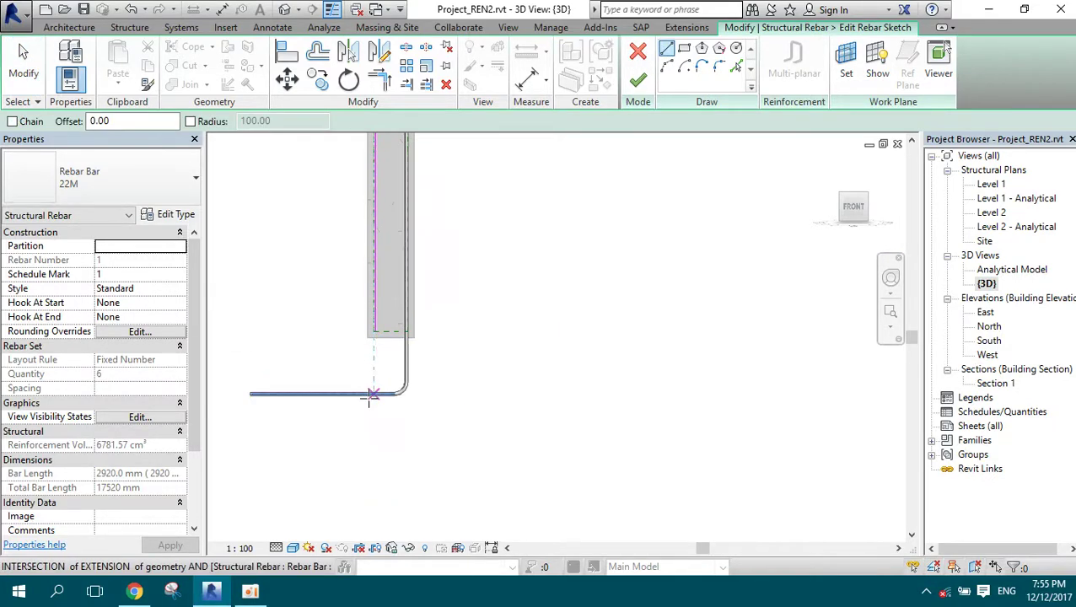
scroll(371, 387, up, 2)
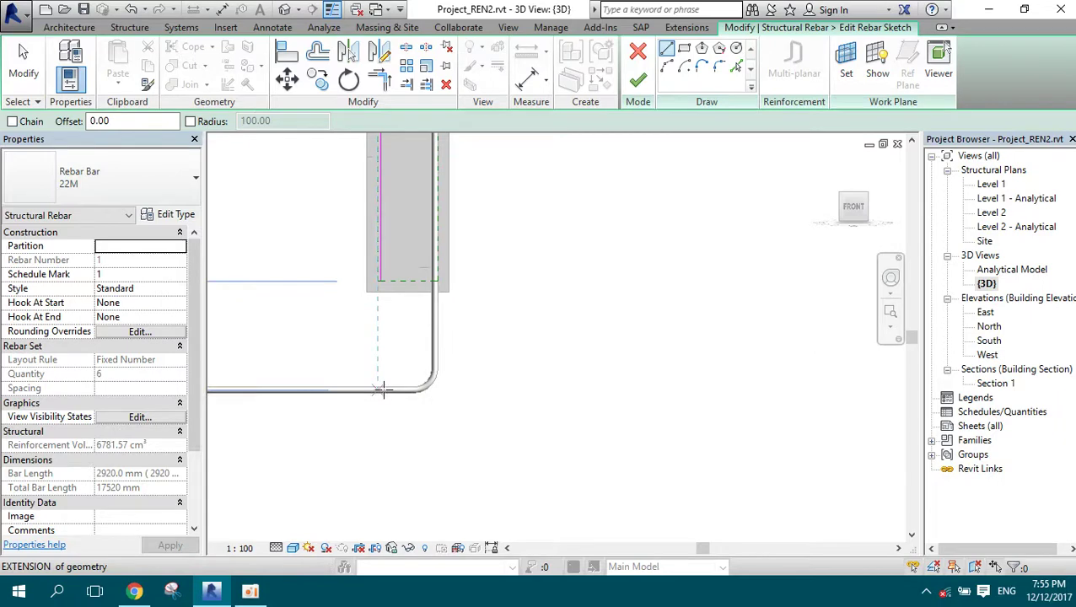
click(381, 390)
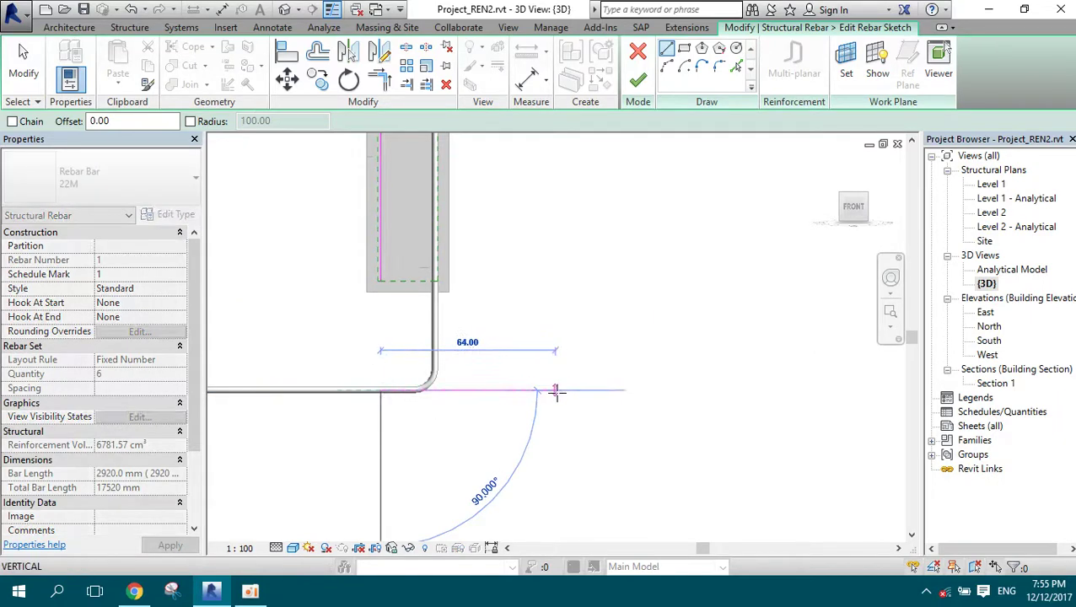
text(100)
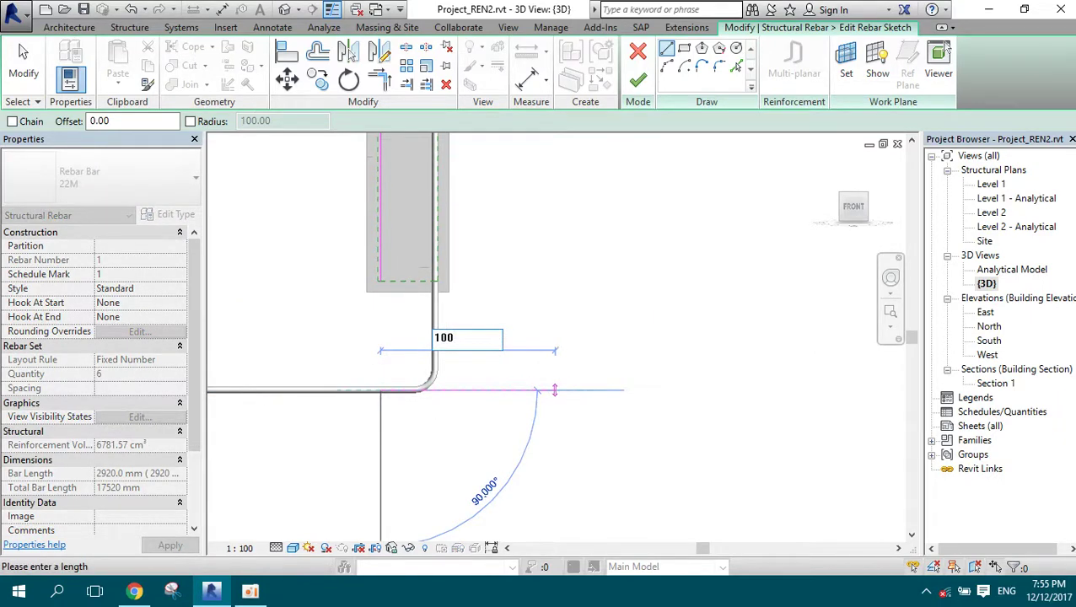
key(Return)
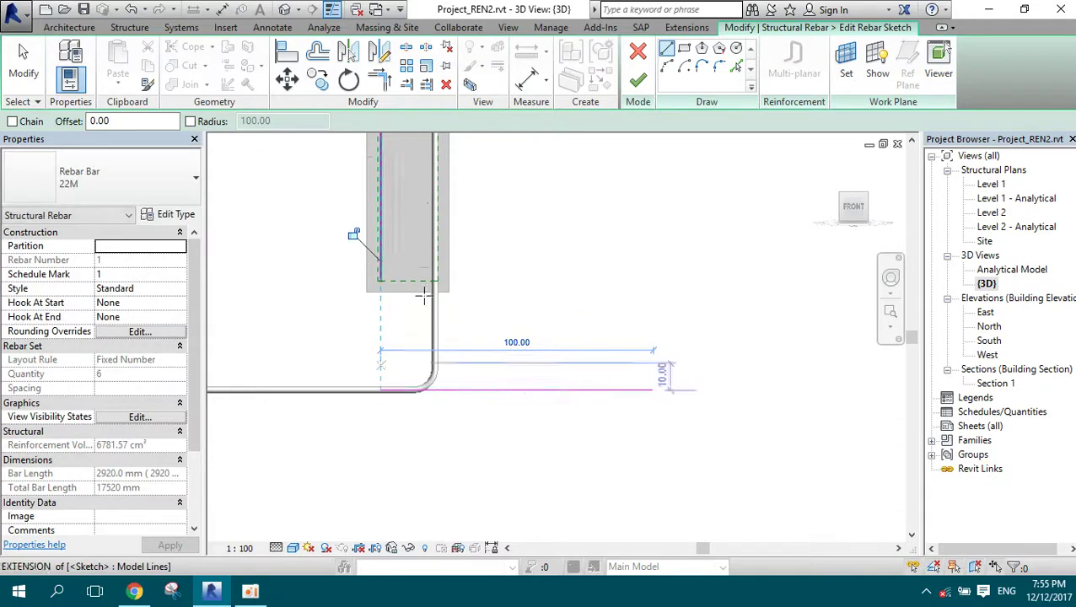
- Trim the new leg to the vertical bar corner and finish the sketch, making shape M_17A
key(t)
key(r)
click(381, 225)
click(506, 391)
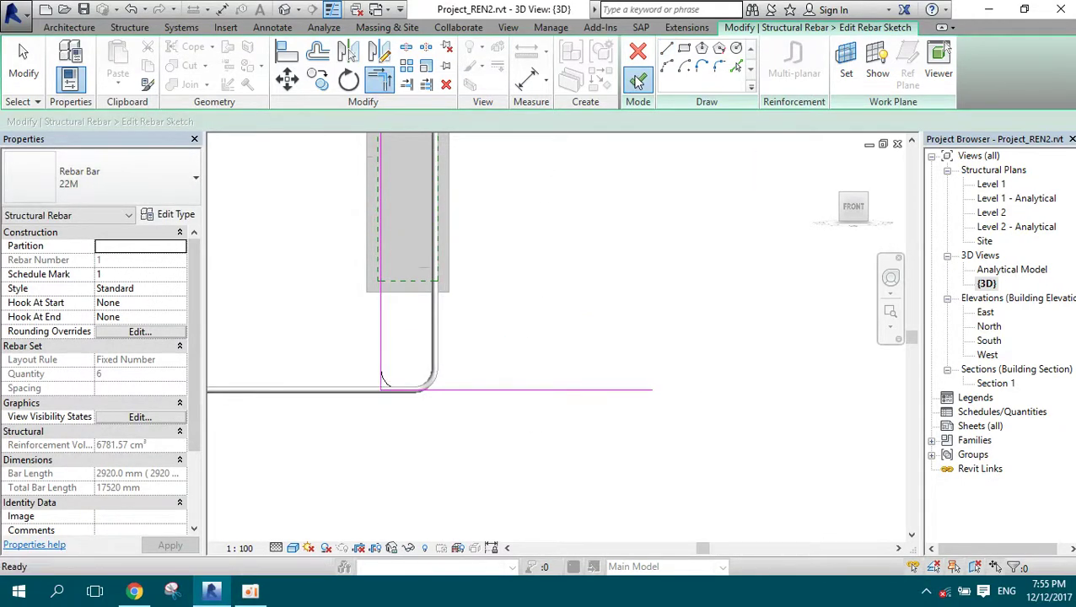
click(638, 79)
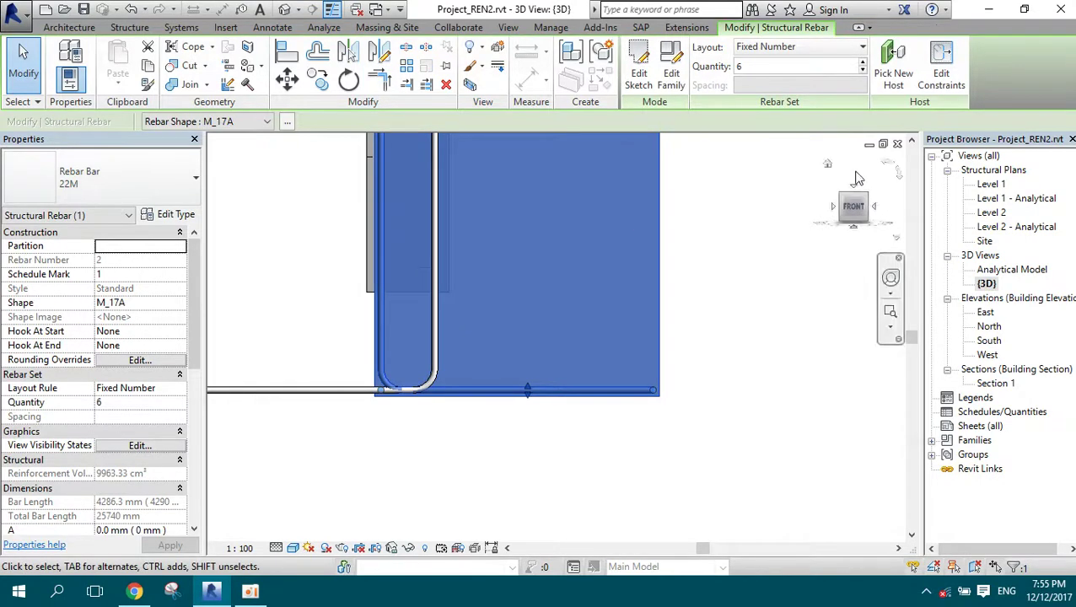
click(830, 167)
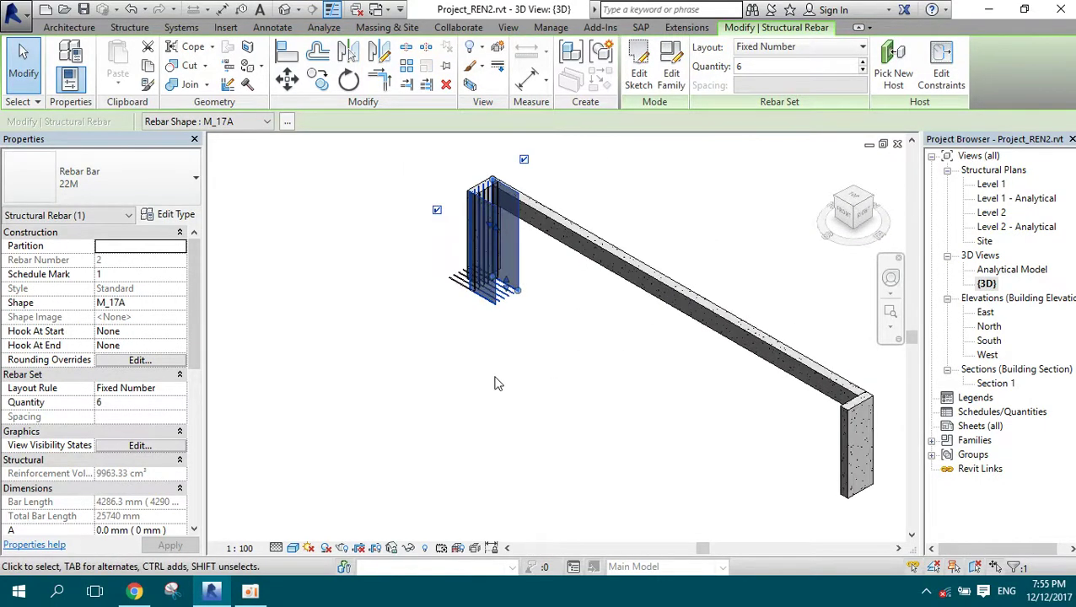
- From the front view, select the bent rebar set at the column base and nudge it up twice
click(470, 327)
scroll(470, 327, up, 3)
scroll(464, 232, up, 2)
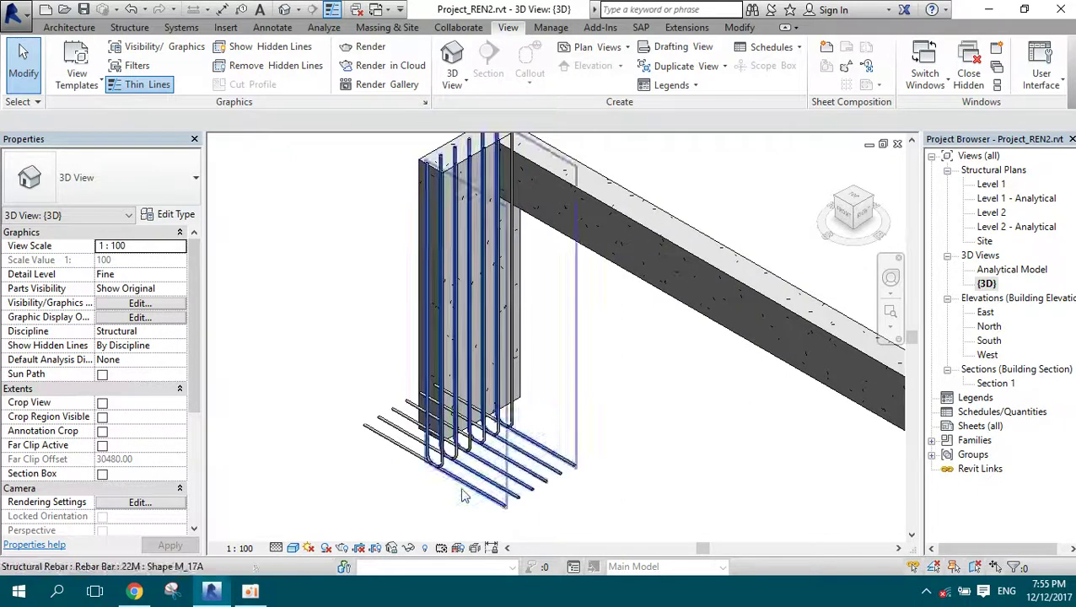
scroll(405, 506, up, 2)
scroll(506, 498, up, 2)
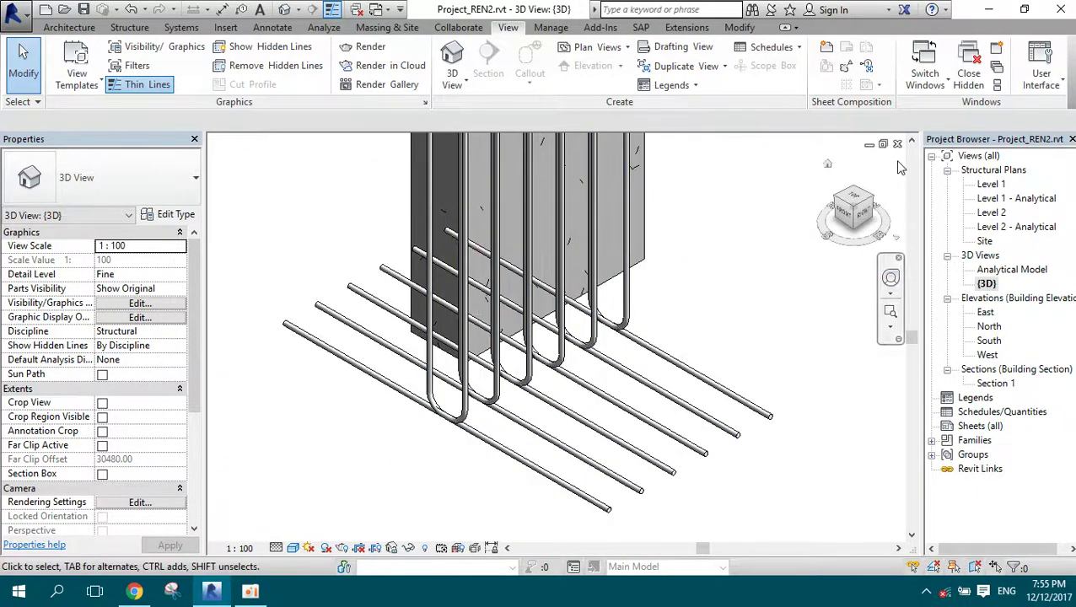
click(848, 218)
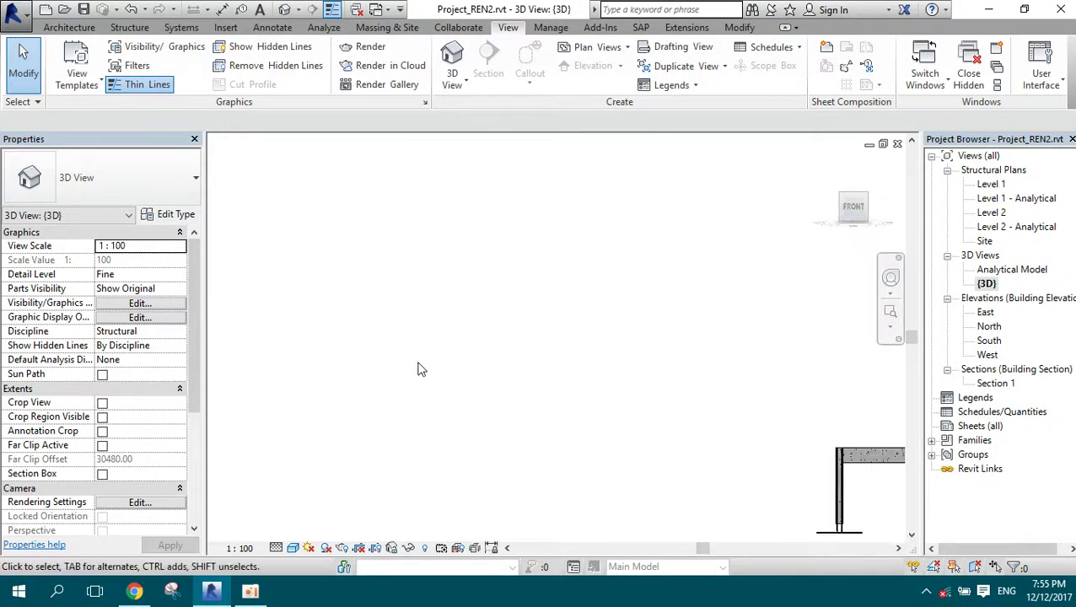
scroll(349, 384, up, 3)
scroll(401, 420, up, 2)
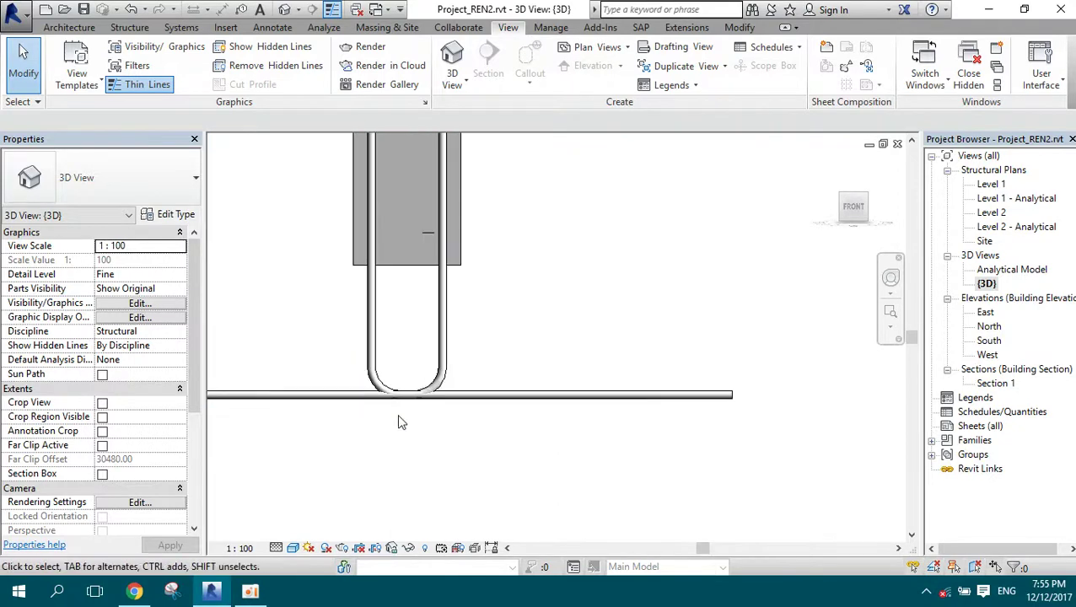
scroll(454, 433, up, 2)
click(497, 379)
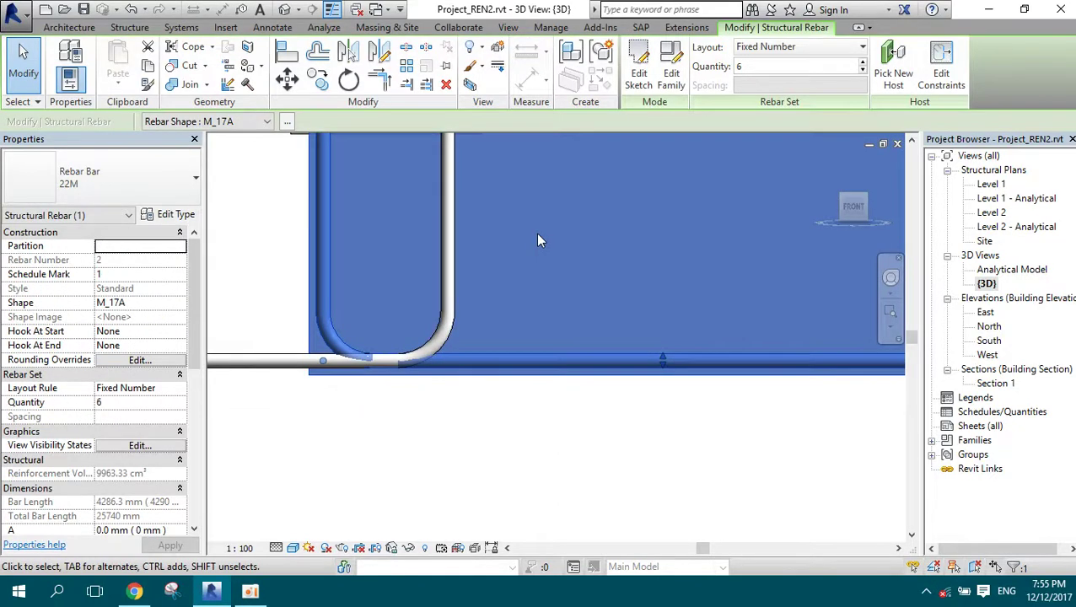
key(Up)
key(Up)
key(Up)
key(Up)
key(Up)
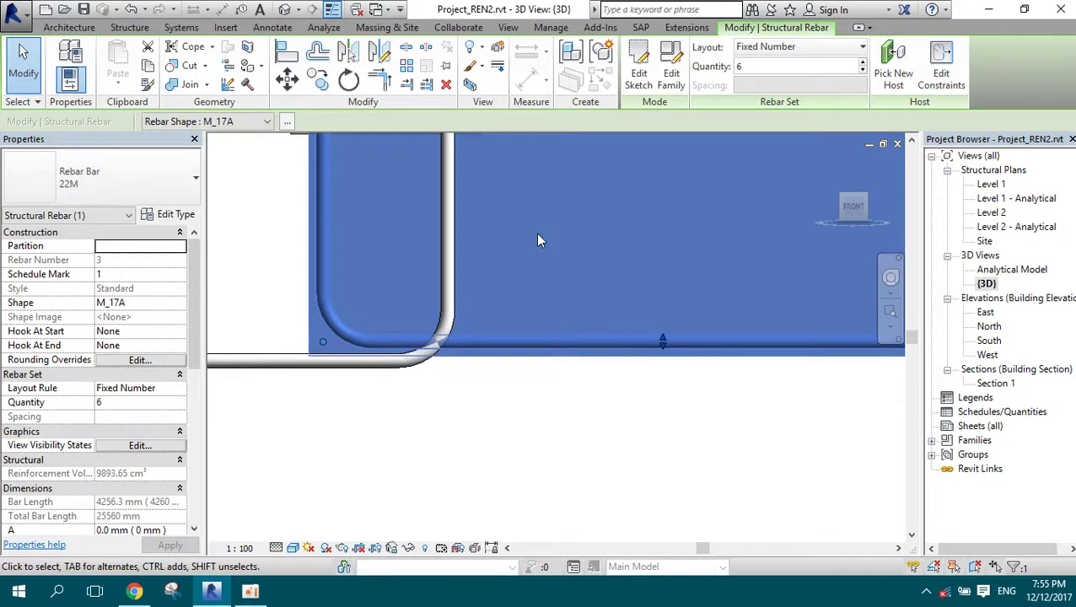
key(Up)
mouse_move(853, 207)
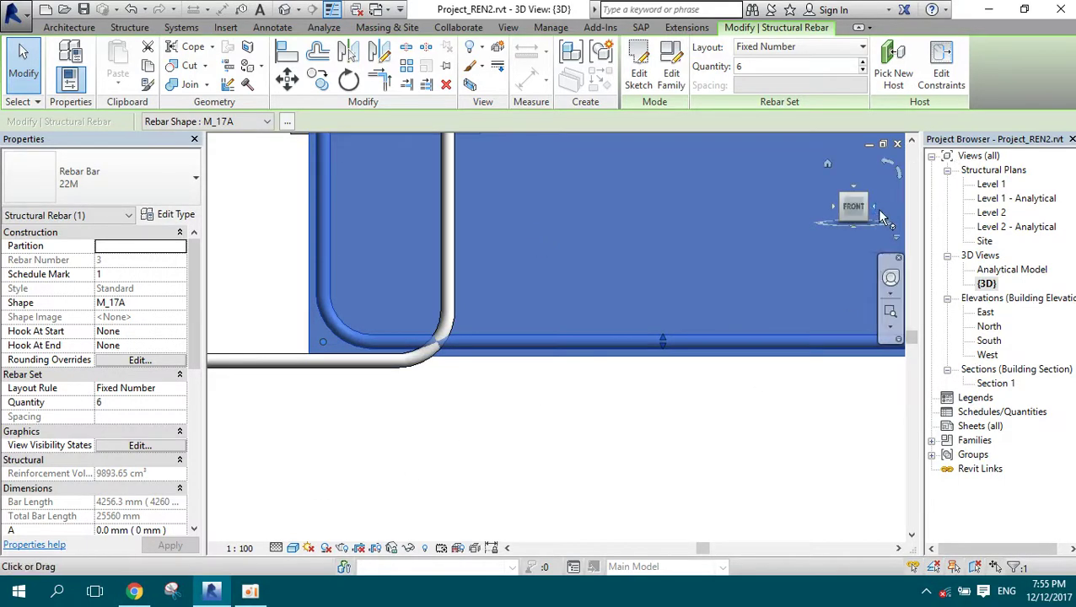
- From the column's right side, nudge the bar set four steps left and deselect it
click(875, 207)
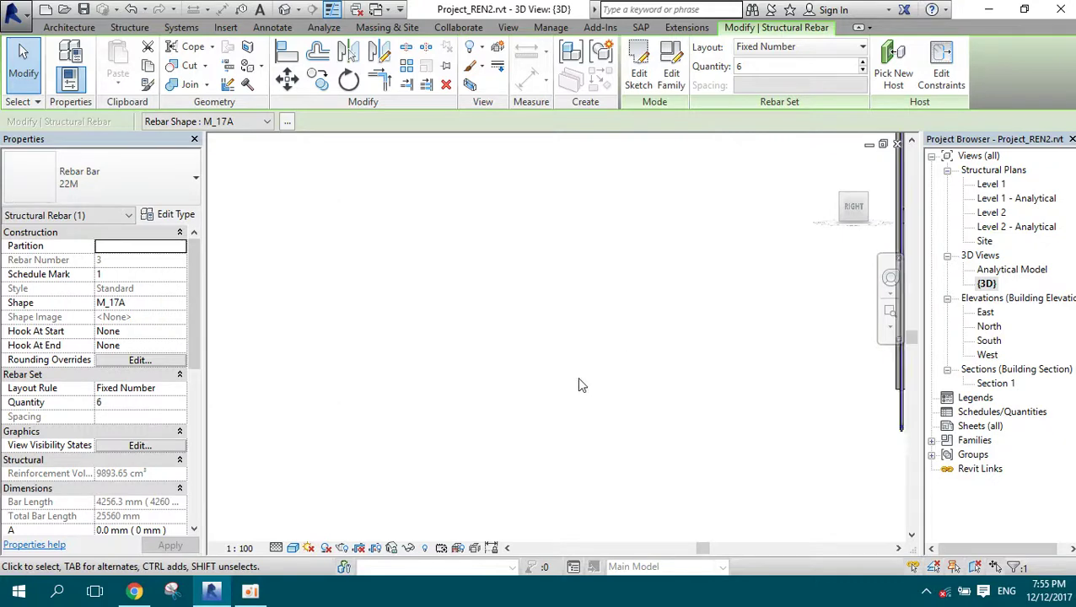
scroll(627, 522, up, 2)
scroll(589, 500, down, 3)
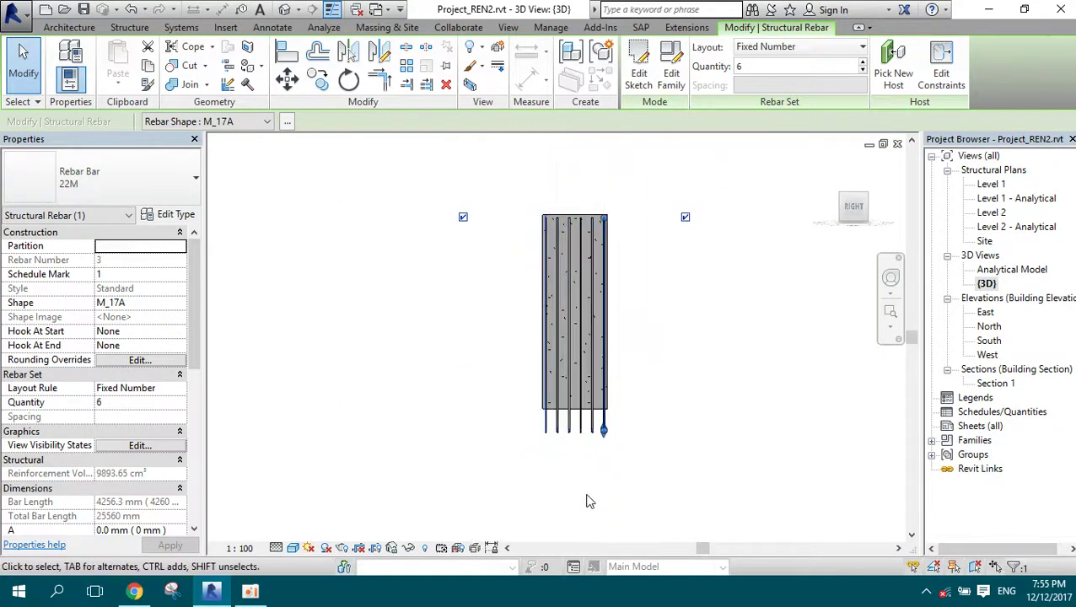
scroll(589, 500, up, 3)
scroll(632, 385, up, 2)
scroll(639, 368, up, 1)
scroll(638, 369, up, 1)
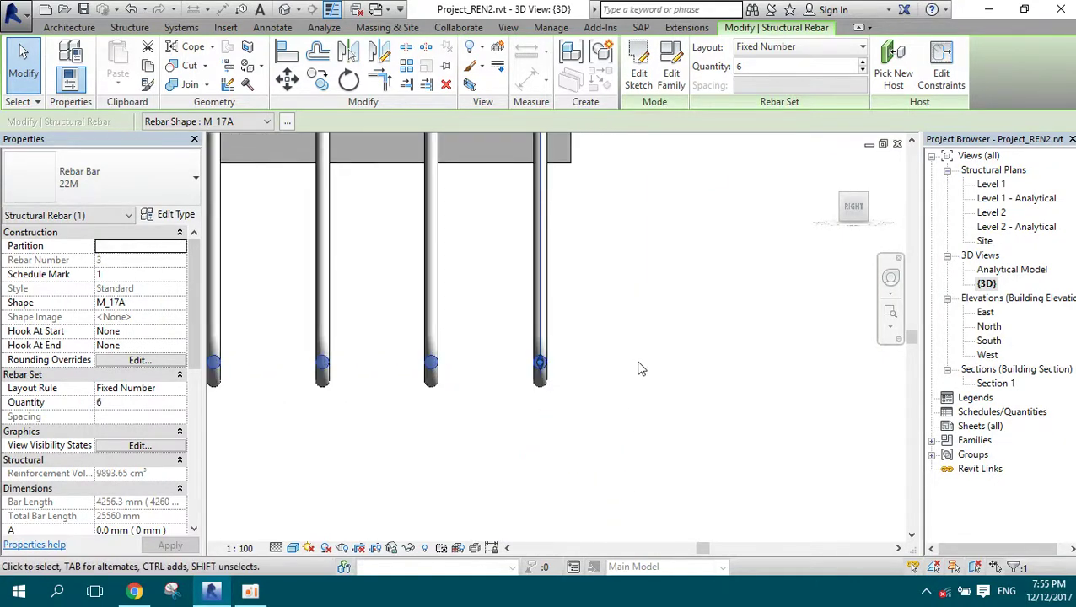
key(Left)
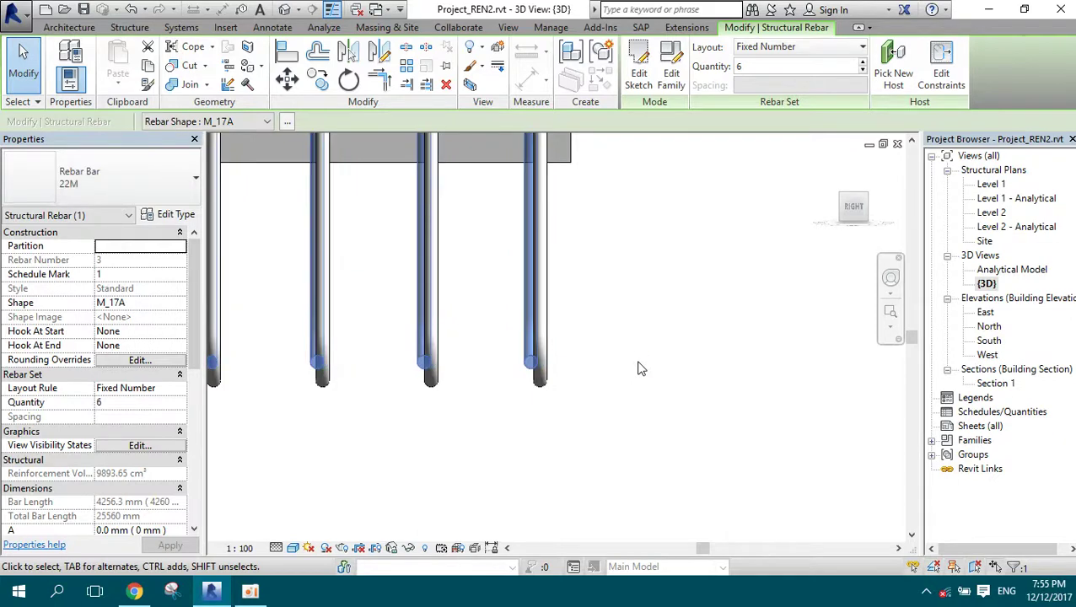
key(Left)
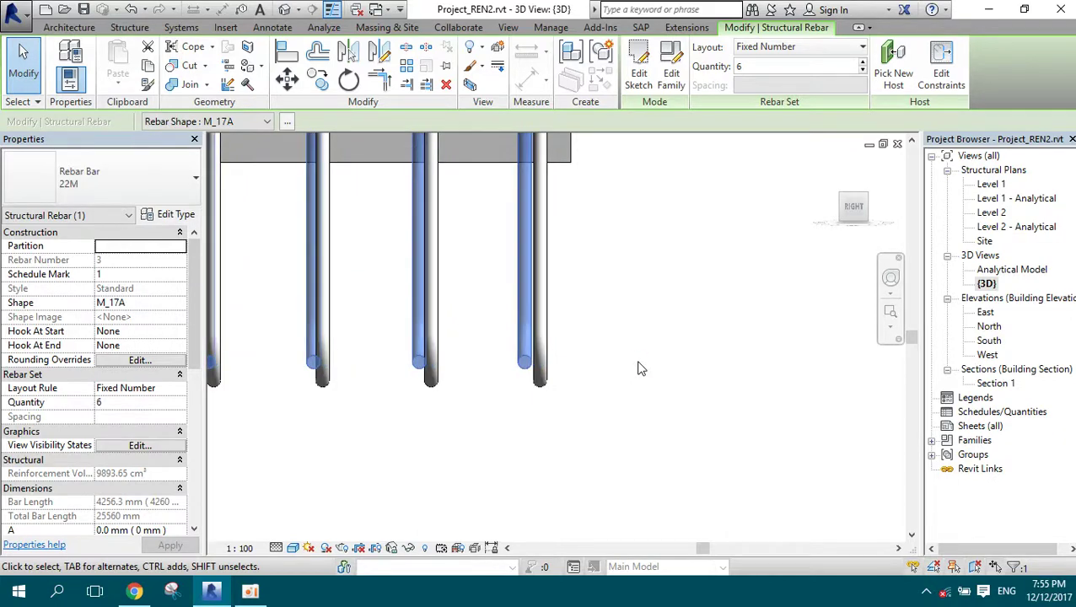
key(Left)
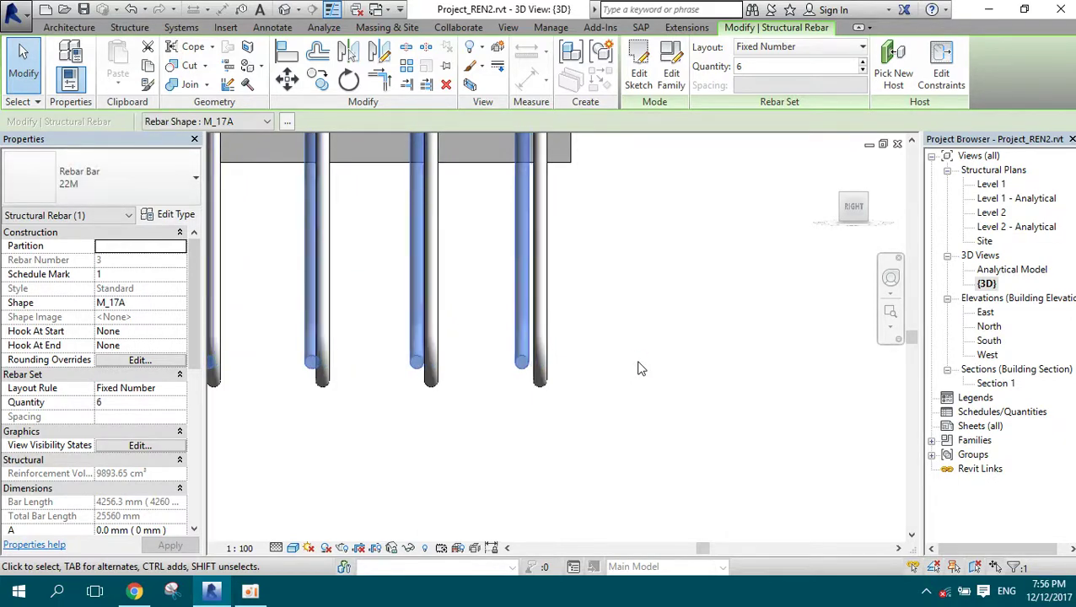
key(Left)
key(Escape)
- Return to the 3D home view and orbit to inspect the rebar cage
click(831, 166)
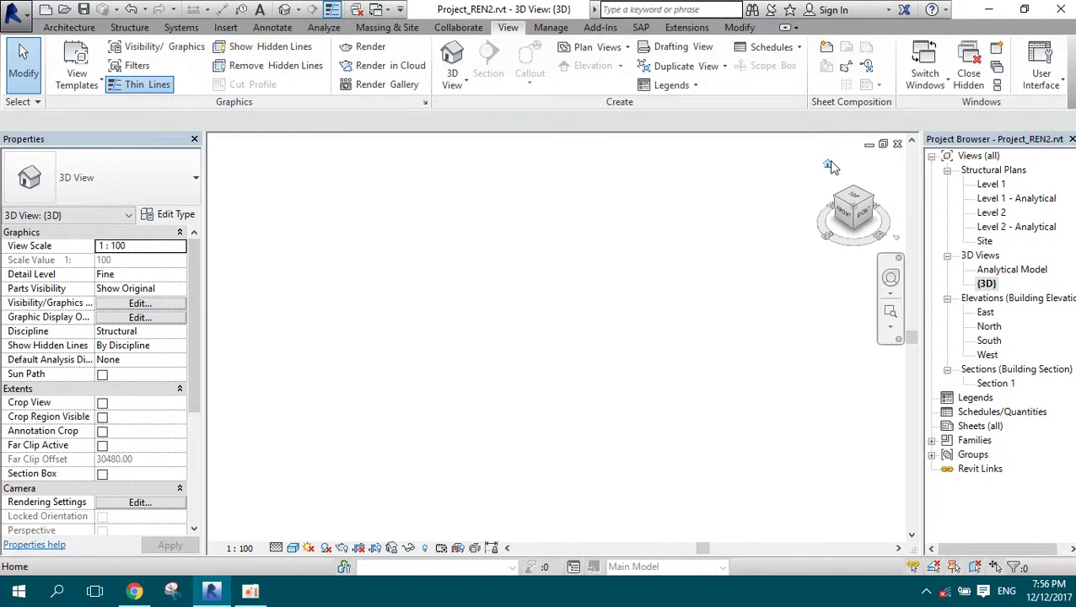
scroll(337, 292, up, 4)
scroll(292, 478, up, 2)
scroll(293, 477, up, 2)
scroll(392, 418, up, 2)
scroll(377, 390, up, 2)
scroll(377, 391, up, 2)
scroll(405, 359, up, 2)
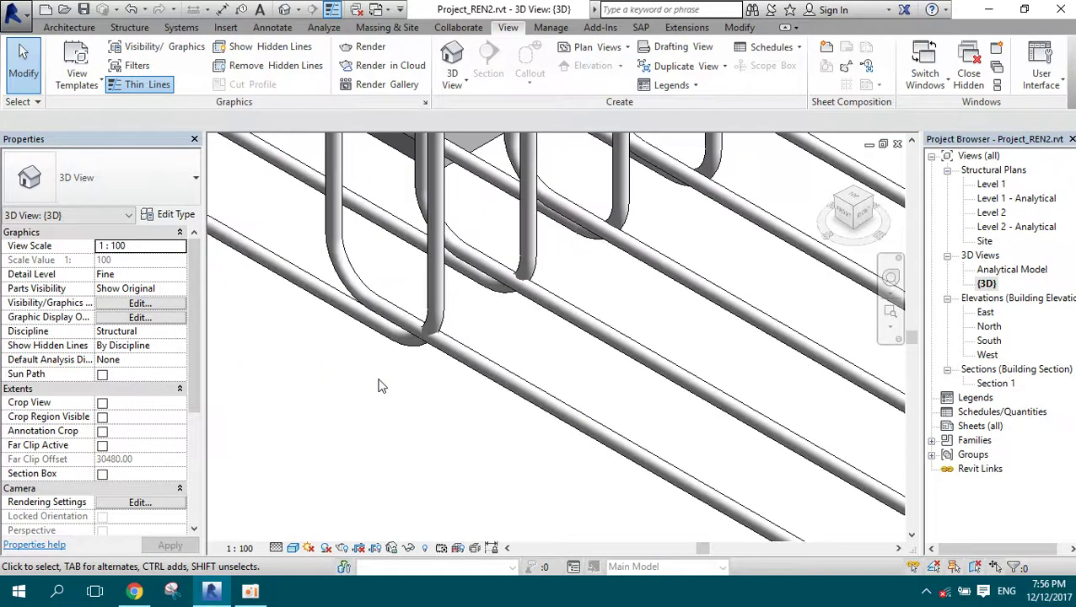
scroll(440, 328, up, 2)
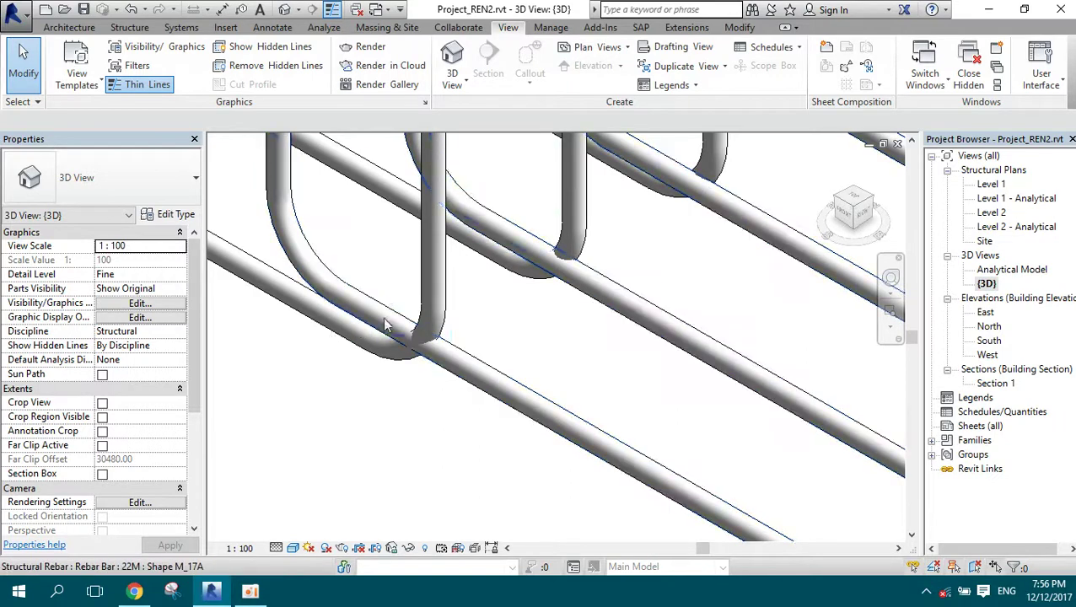
scroll(582, 279, down, 2)
scroll(514, 303, down, 2)
scroll(455, 325, down, 2)
mouse_move(451, 321)
shift+middle_down()
mouse_move(550, 191)
mouse_move(539, 199)
mouse_move(533, 207)
mouse_move(577, 188)
shift+middle_up()
scroll(557, 236, up, 2)
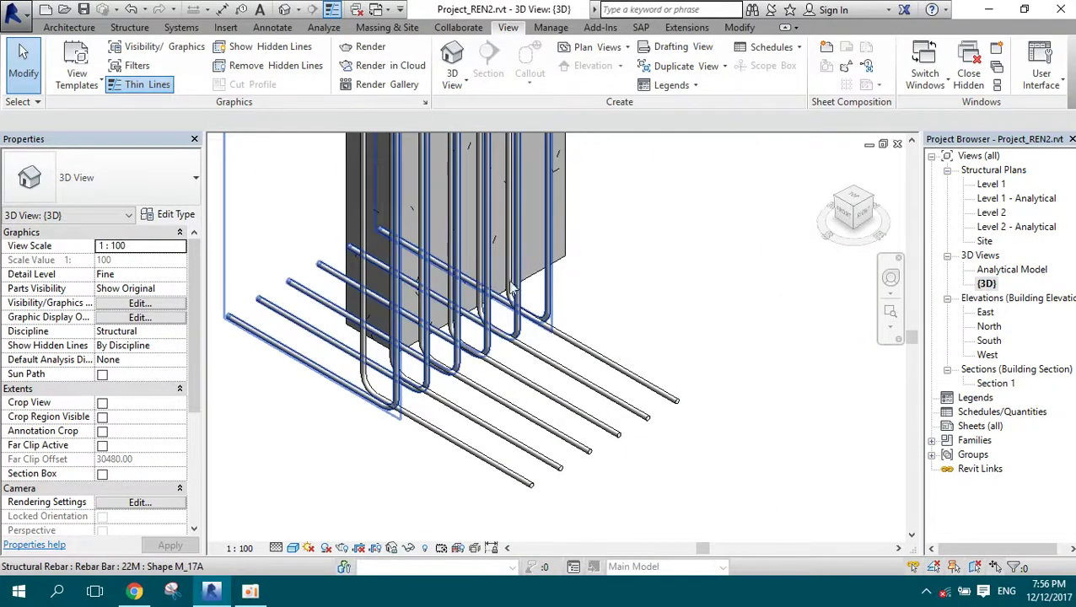
scroll(518, 291, up, 2)
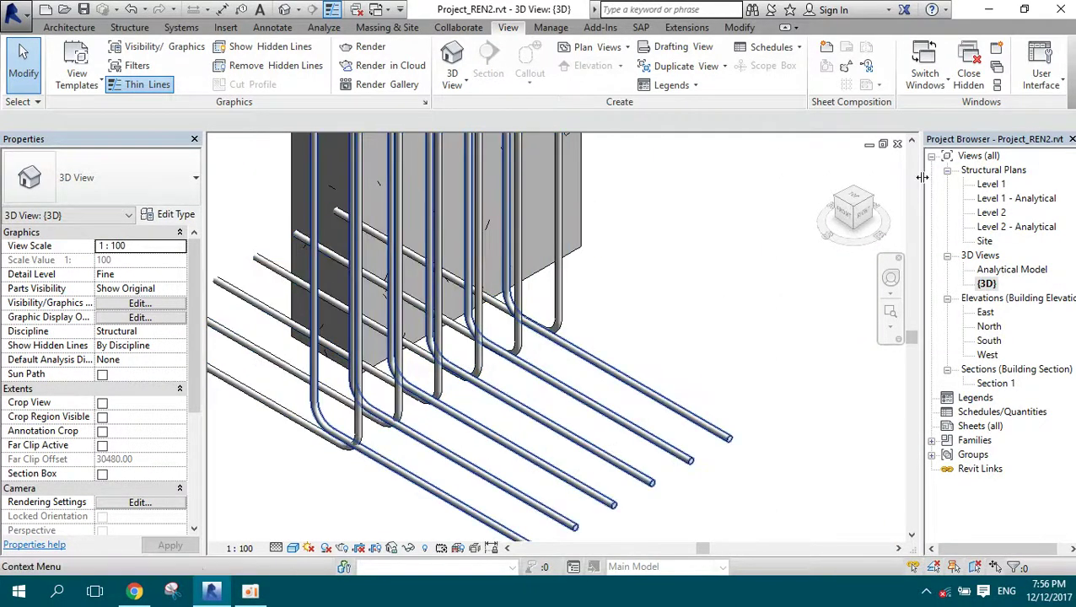
double_click(989, 384)
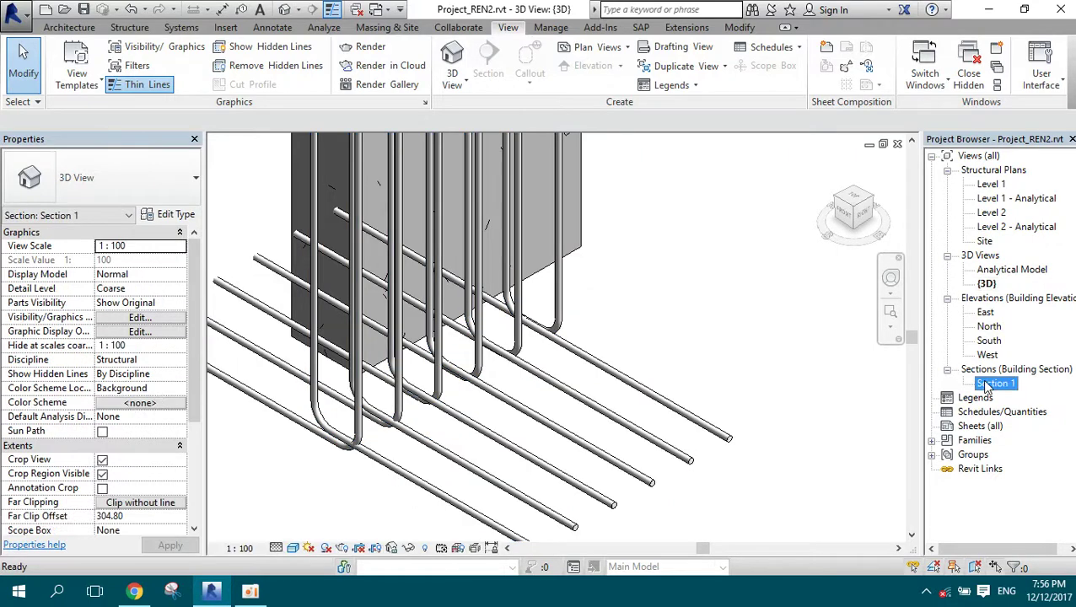
- Select the concrete column as host and start rebar placement with the M_T1 tie shape
scroll(454, 384, down, 3)
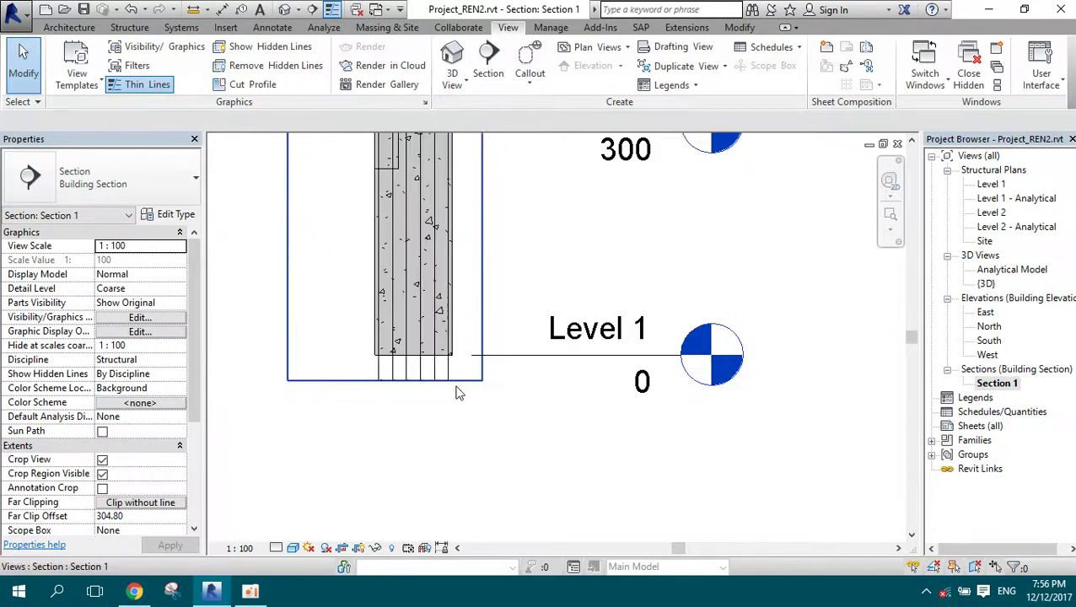
scroll(454, 384, down, 2)
scroll(420, 288, up, 3)
scroll(420, 289, up, 2)
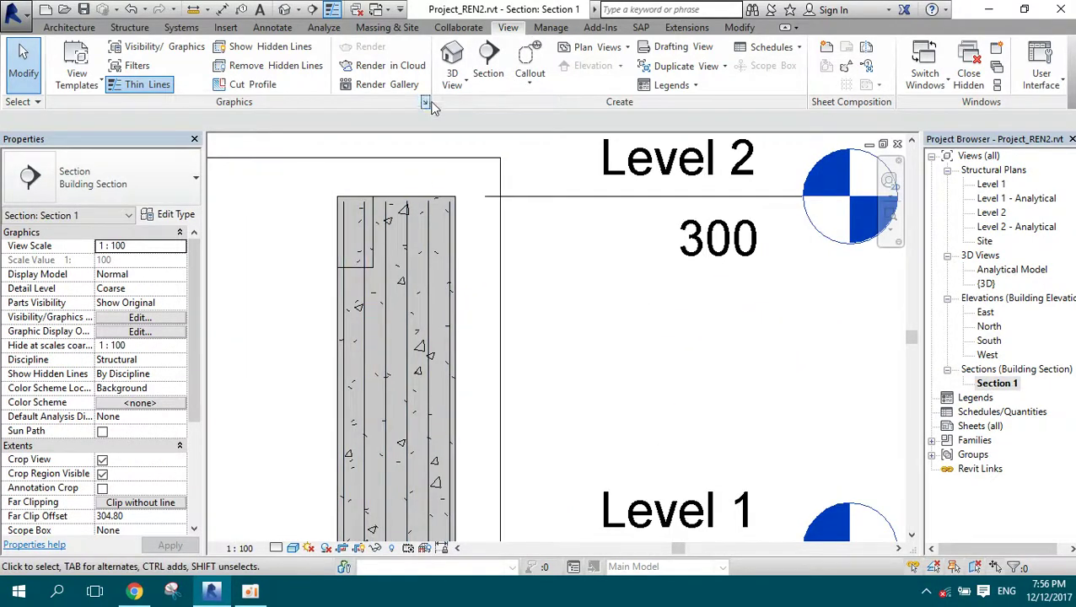
click(451, 224)
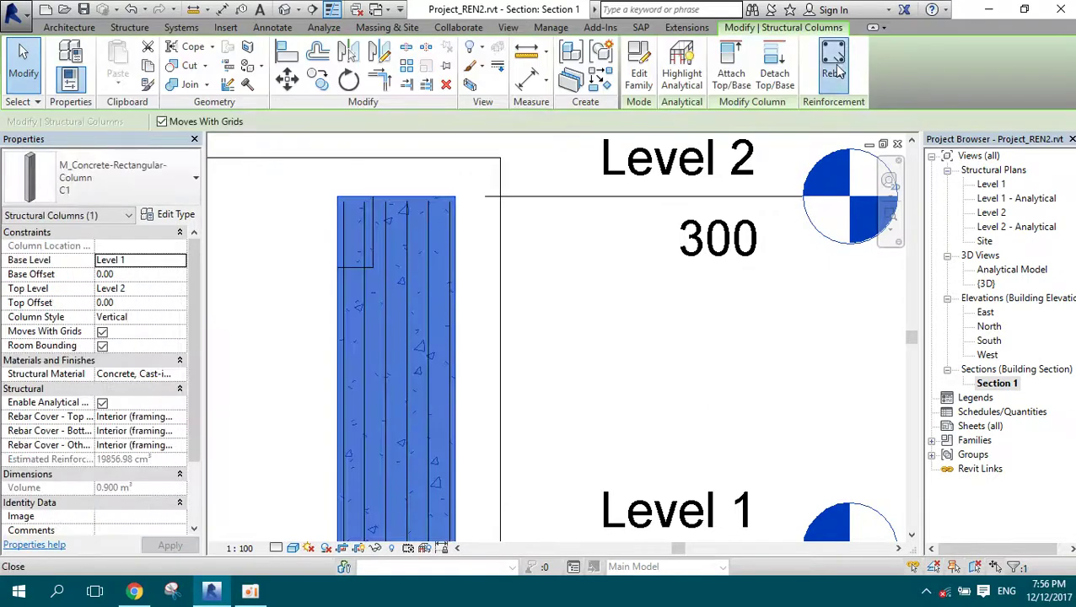
click(848, 74)
scroll(989, 295, down, 2)
scroll(987, 308, down, 2)
scroll(985, 313, down, 2)
scroll(987, 314, down, 2)
scroll(987, 314, down, 2)
scroll(987, 283, down, 2)
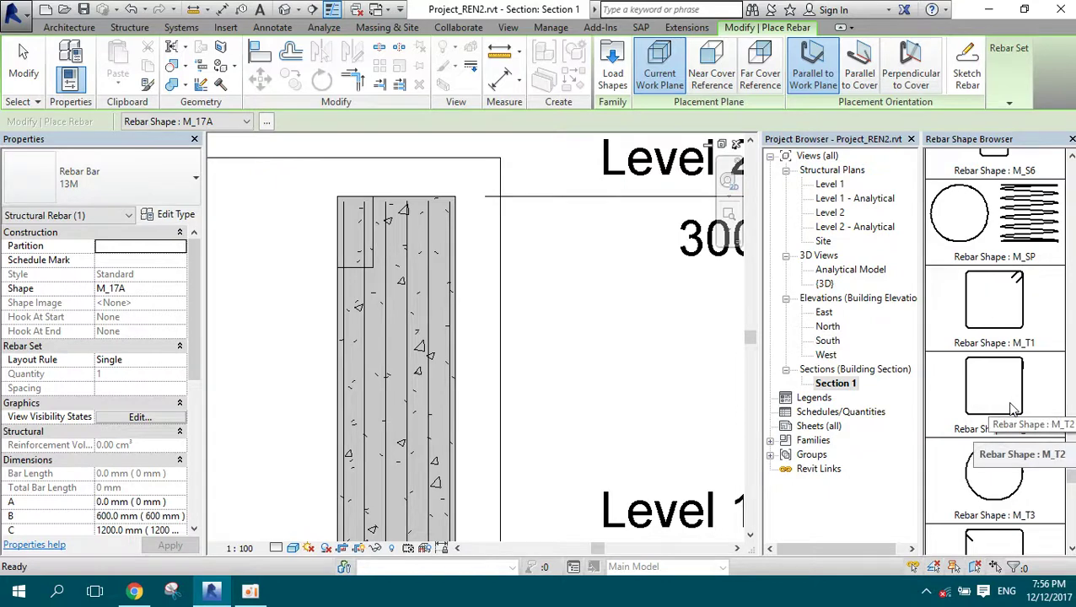
click(1008, 304)
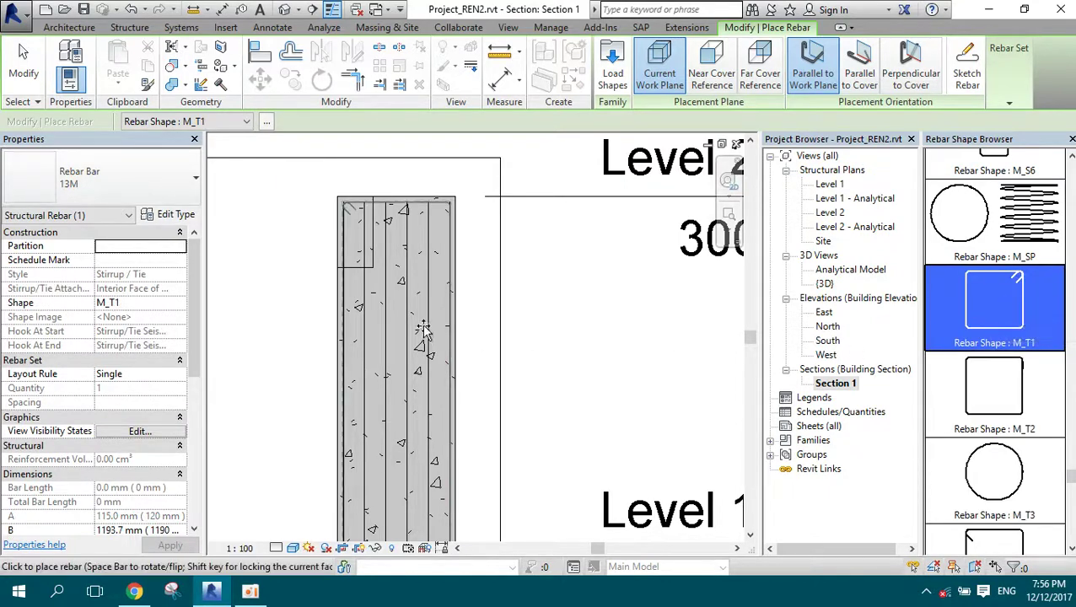
- Orient the tie perpendicular to cover and place it near the column base
scroll(405, 243, down, 2)
scroll(407, 253, up, 1)
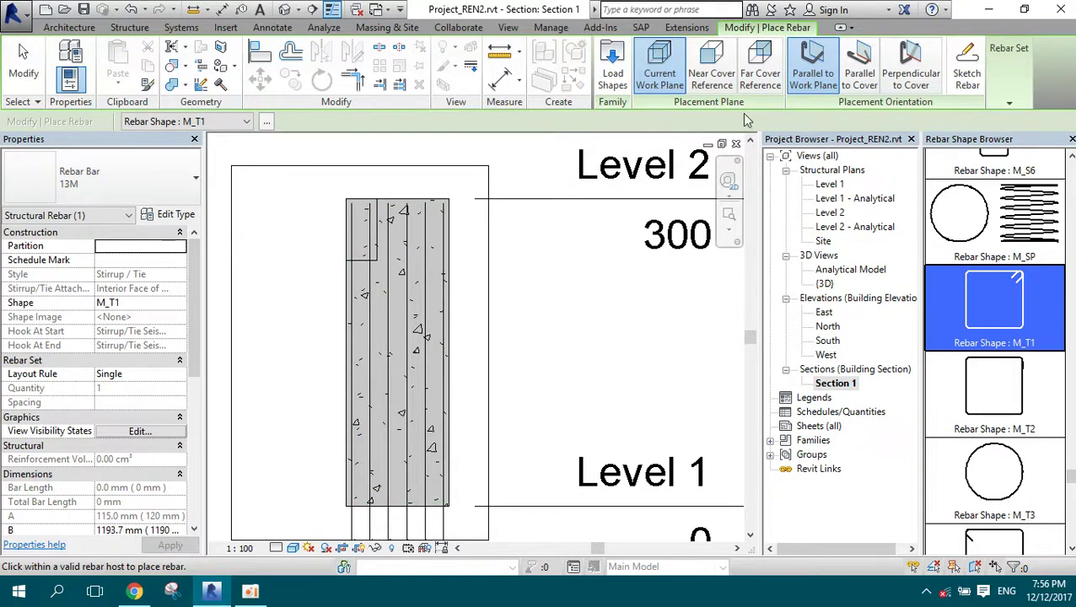
click(857, 80)
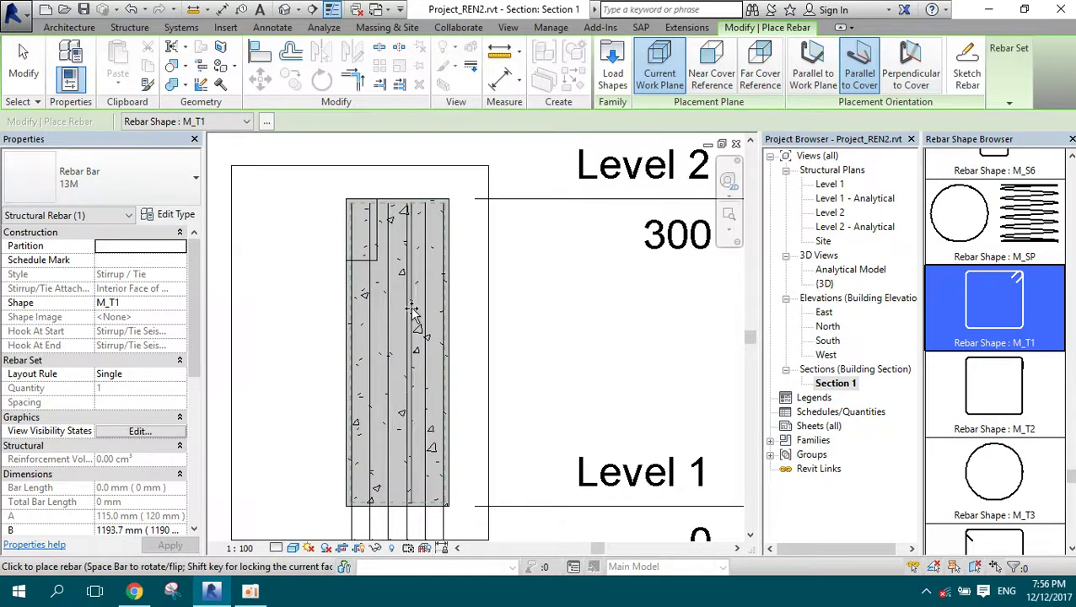
click(911, 74)
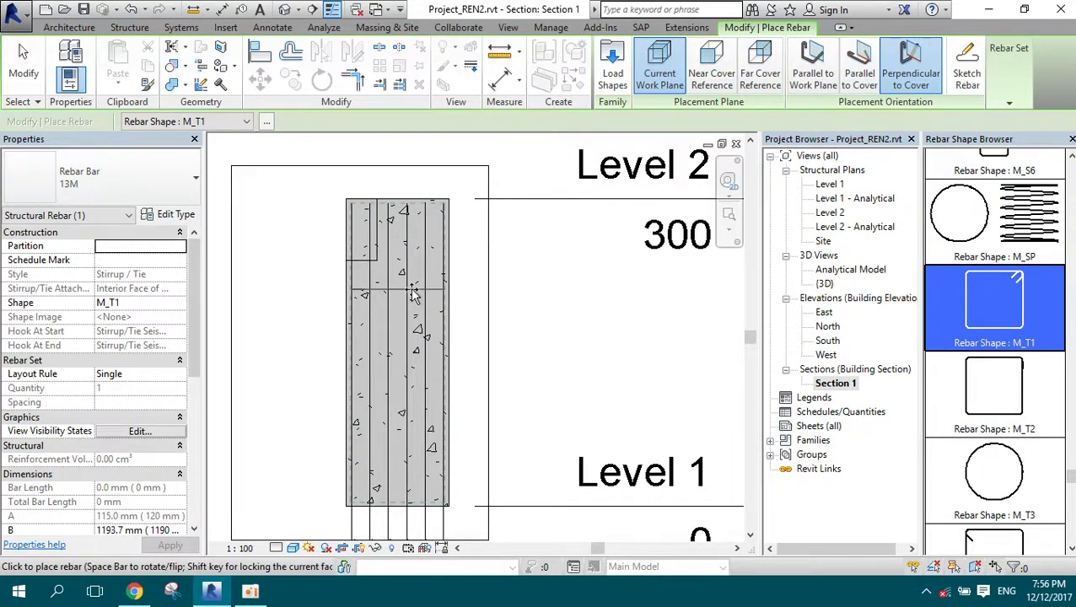
scroll(421, 252, up, 2)
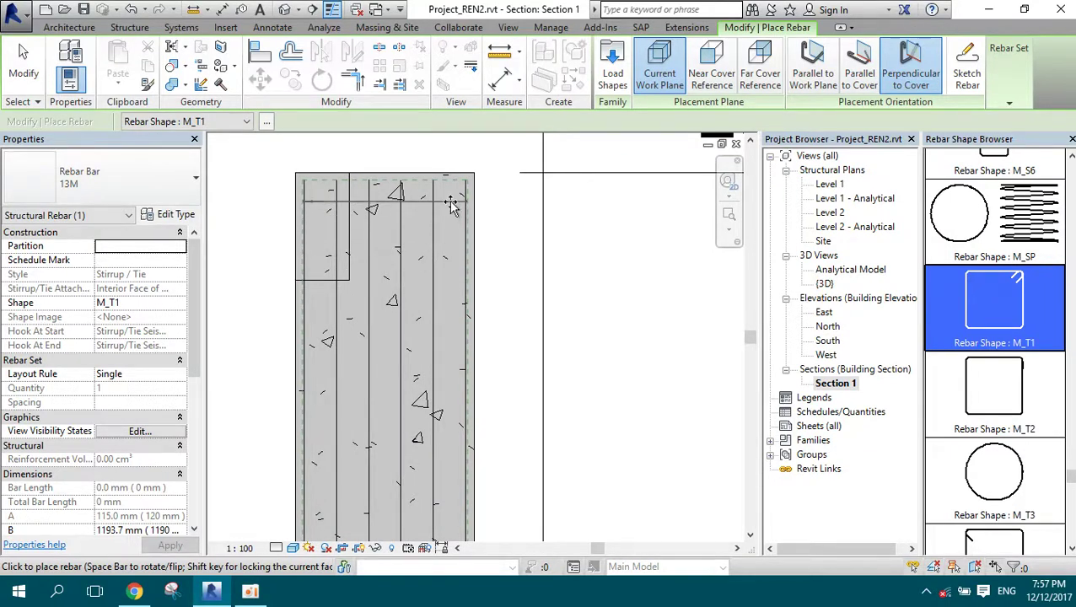
scroll(439, 239, down, 2)
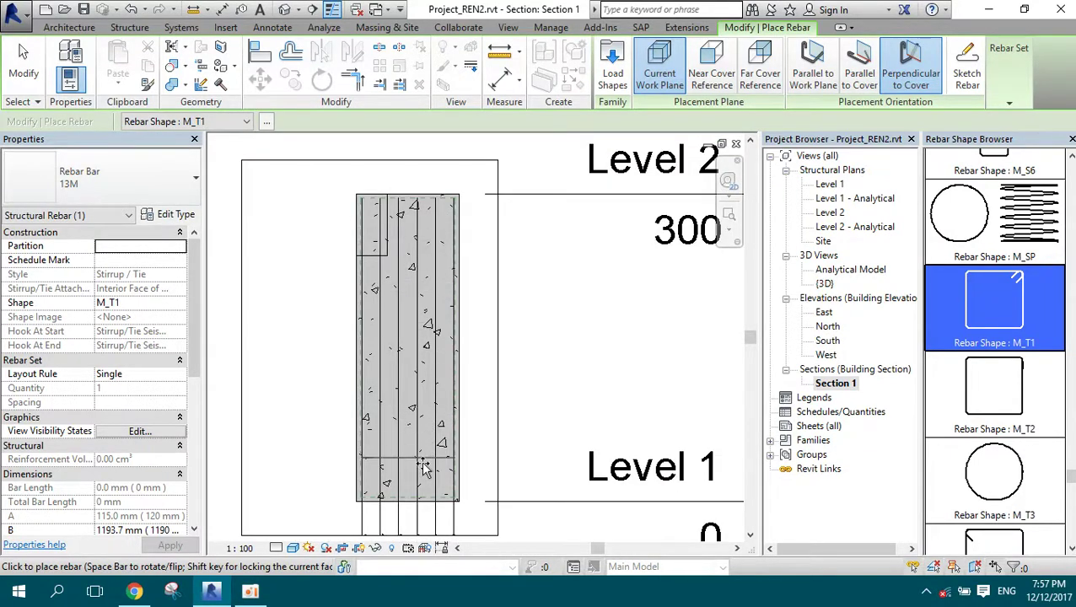
scroll(424, 469, up, 2)
scroll(456, 481, up, 1)
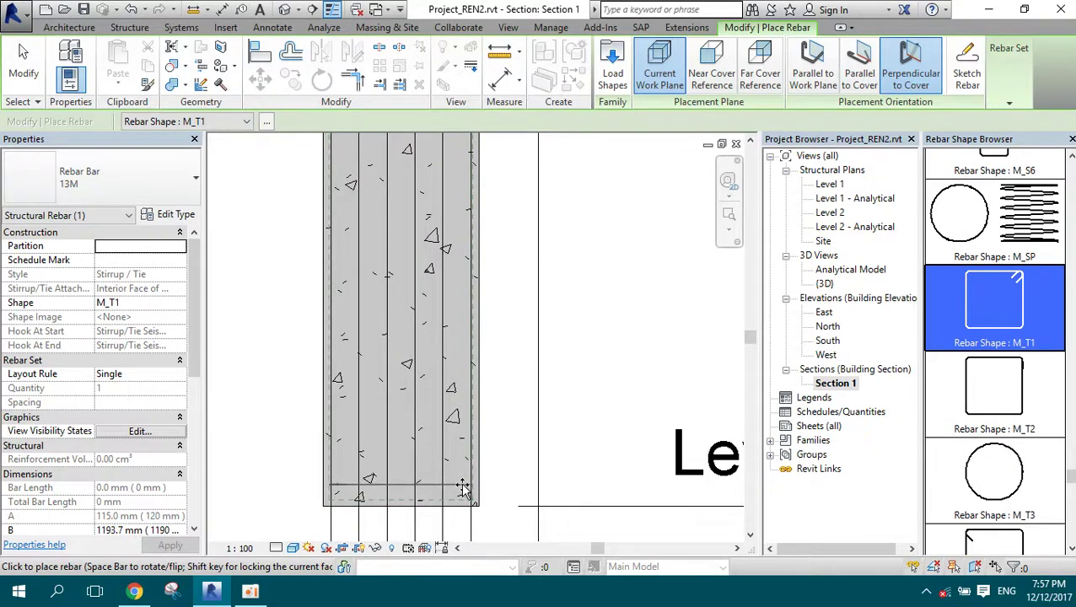
click(468, 482)
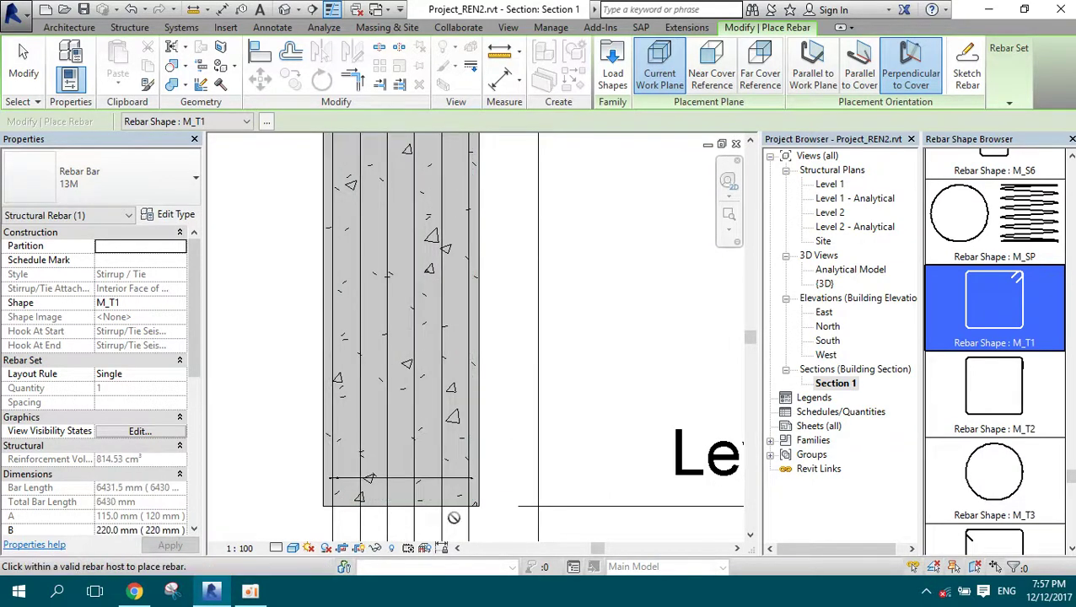
key(Escape)
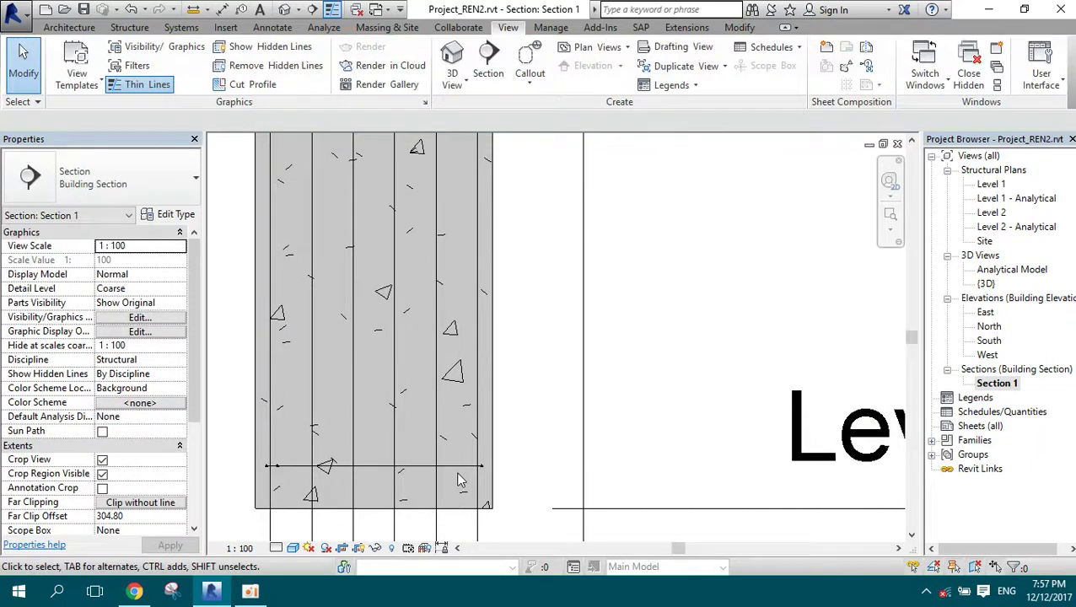
- Select the new tie and drag it down toward the column base
click(460, 478)
scroll(459, 472, down, 2)
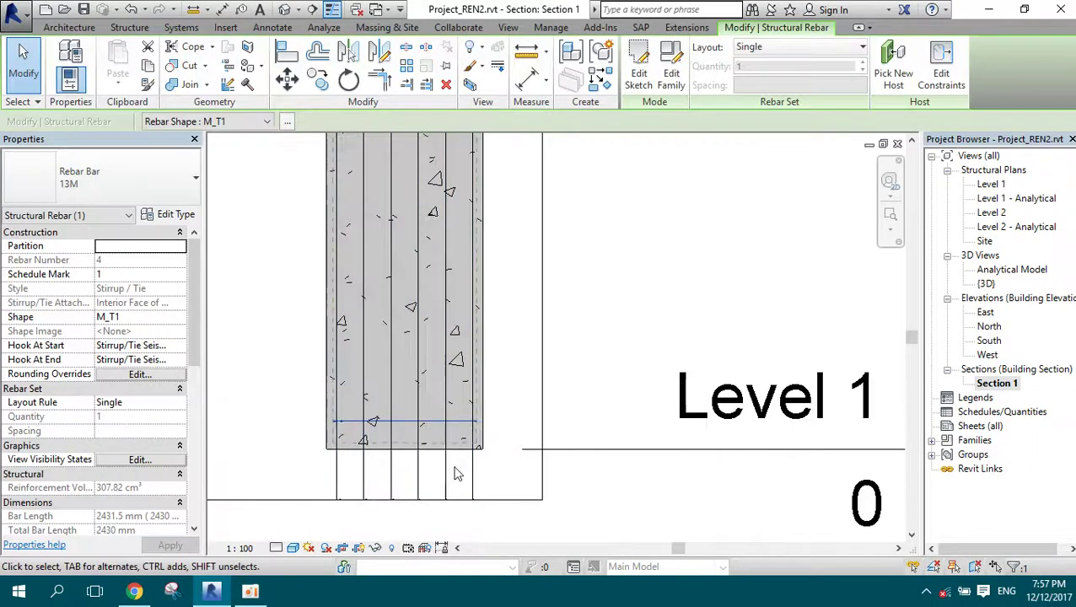
scroll(485, 388, up, 3)
drag(478, 396, 477, 418)
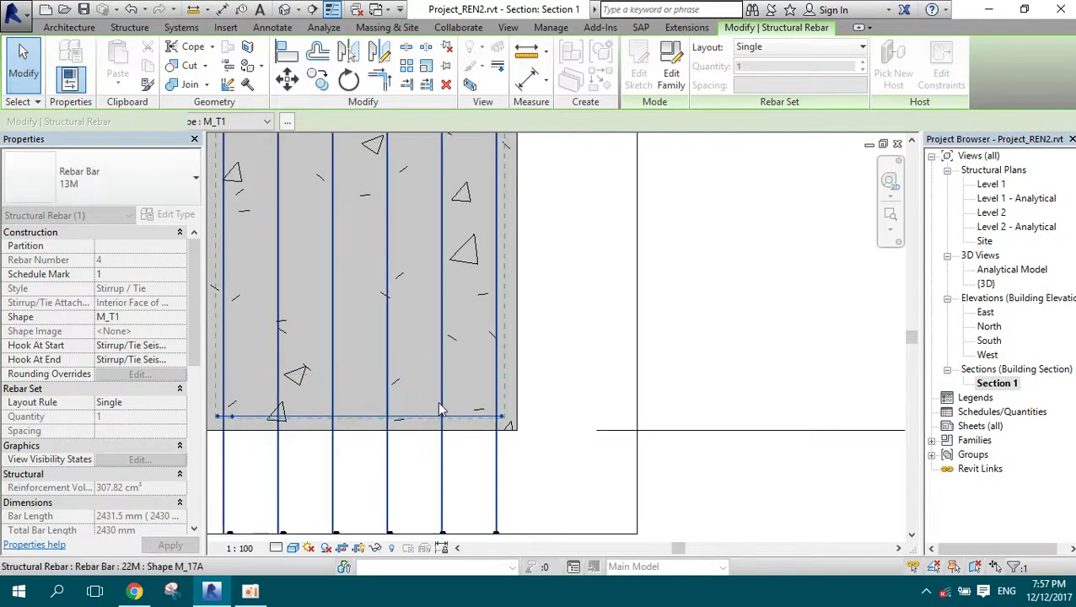
- Lay the tie out as a Maximum Spacing set at 150 mm, reducing it to 21 ties
scroll(464, 342, down, 2)
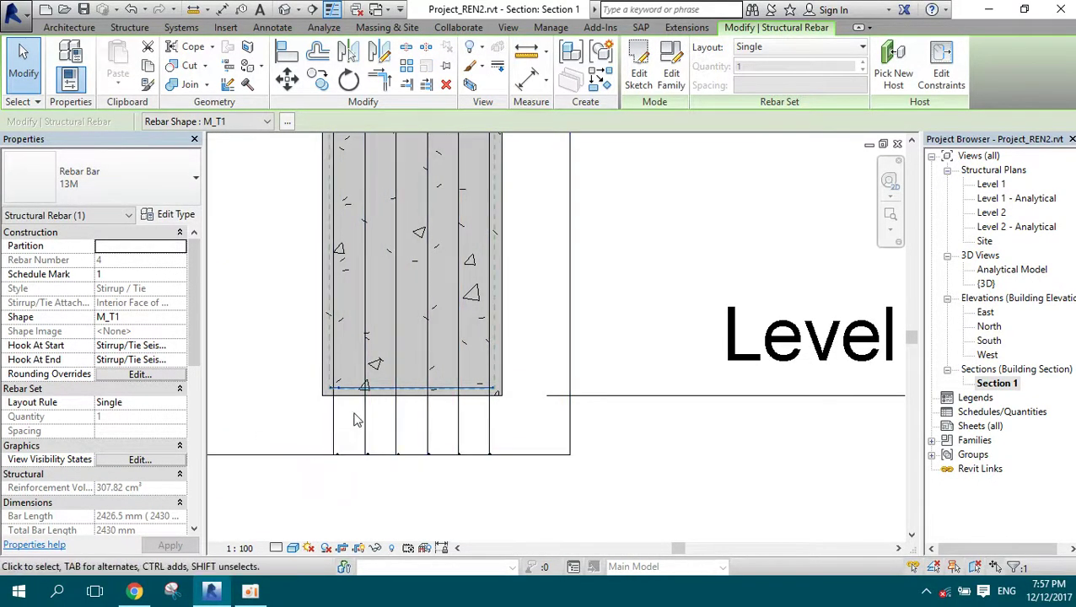
click(775, 51)
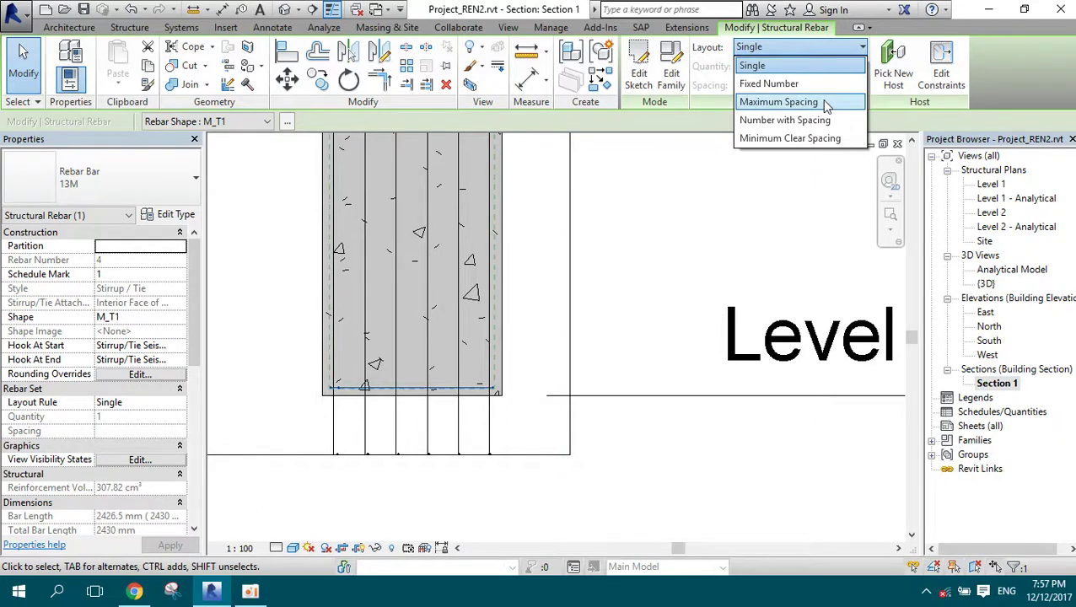
click(779, 102)
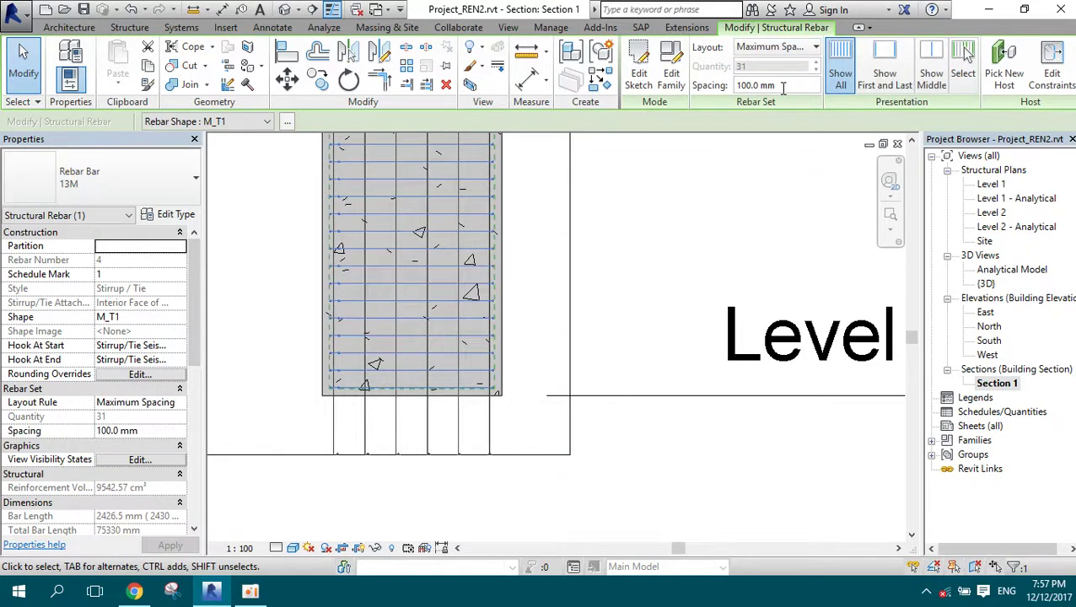
scroll(473, 343, down, 4)
scroll(437, 209, up, 5)
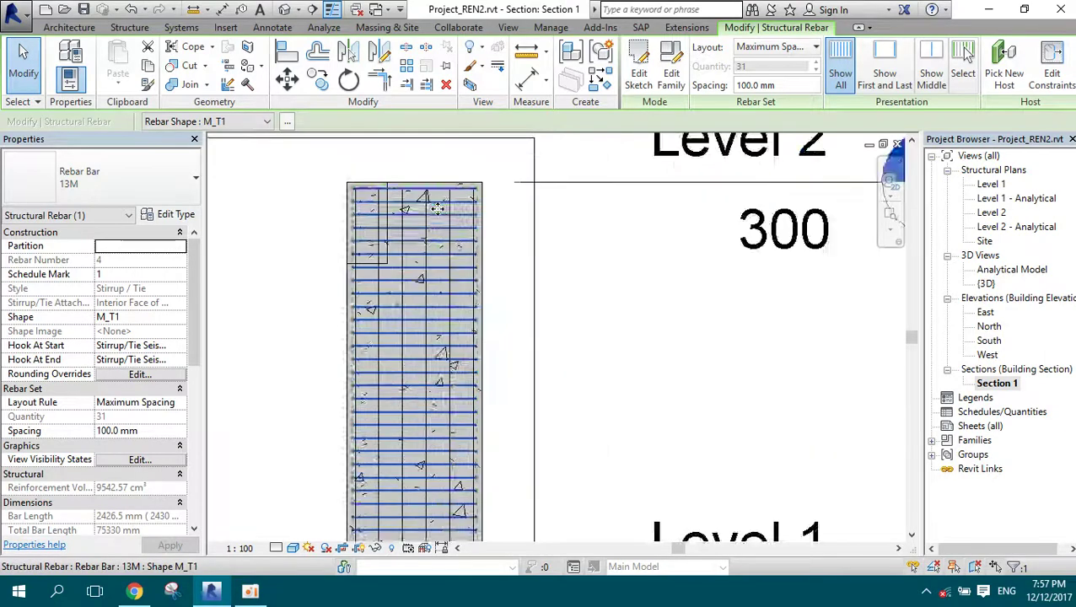
scroll(438, 208, up, 1)
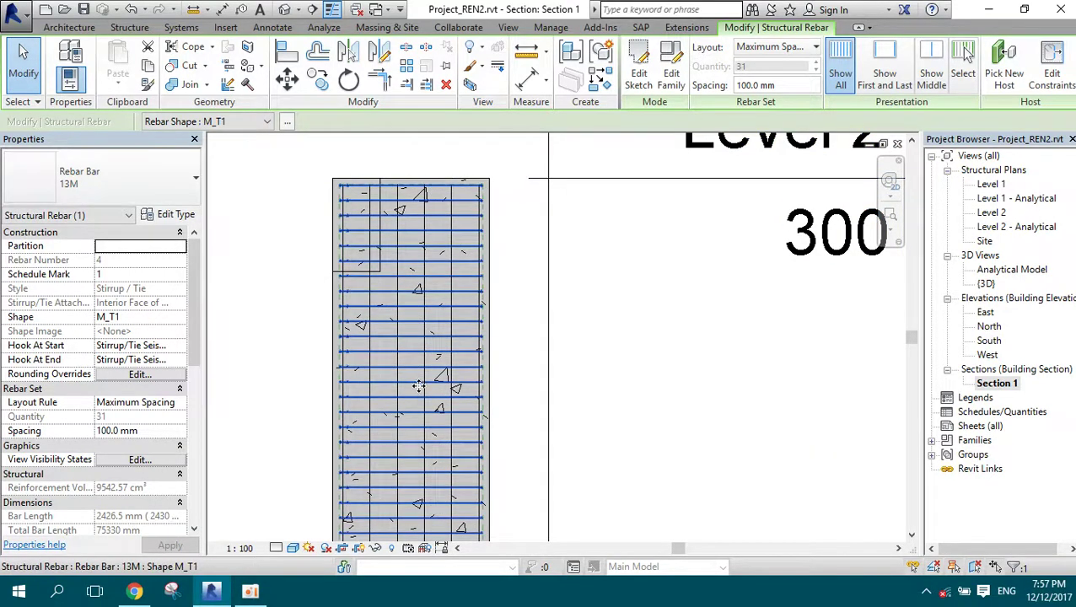
scroll(439, 199, down, 1)
scroll(446, 179, down, 1)
scroll(444, 175, down, 1)
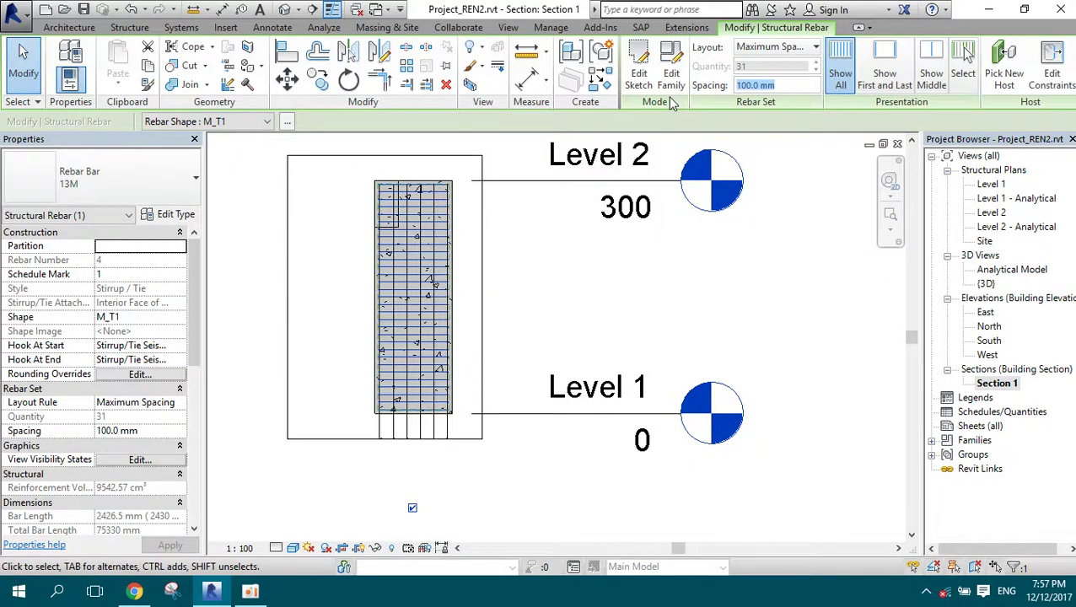
text(150)
key(Return)
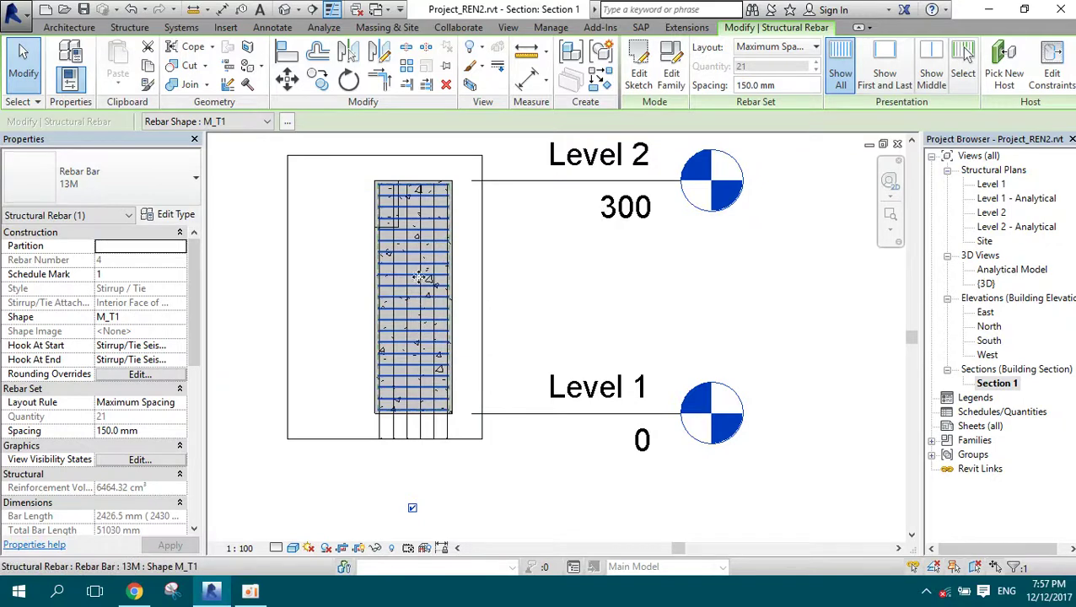
- Switch the tie set layout to Number with Spacing
scroll(426, 404, up, 2)
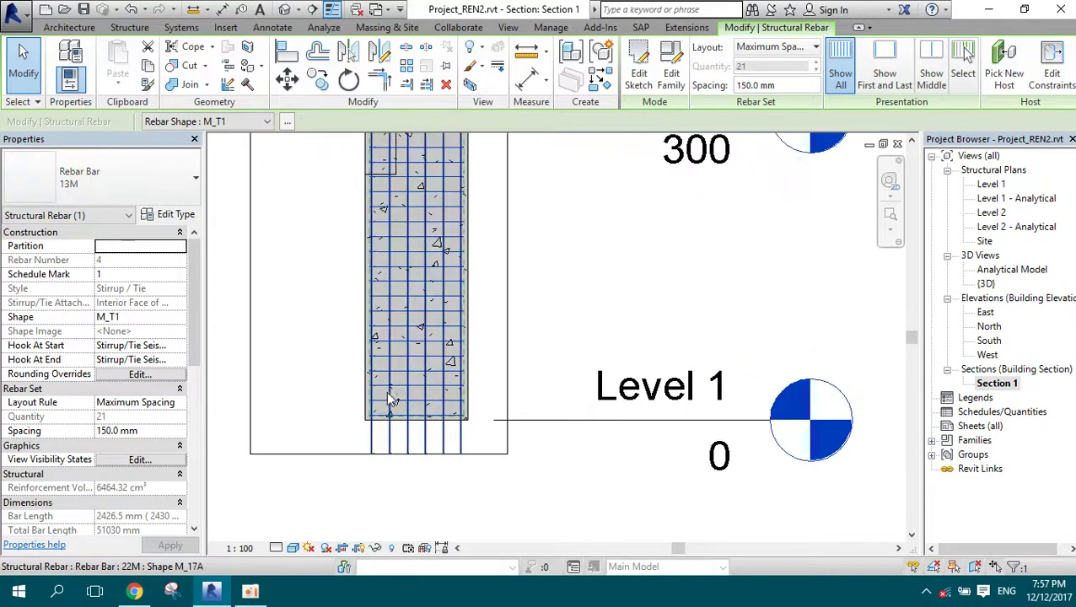
scroll(453, 348, down, 3)
scroll(432, 223, up, 2)
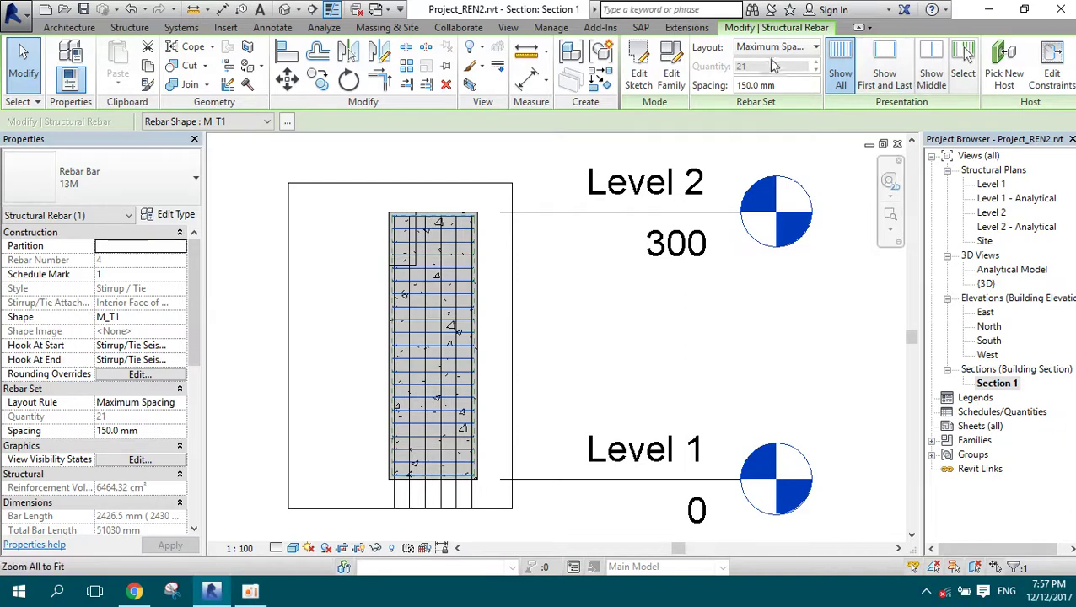
click(793, 48)
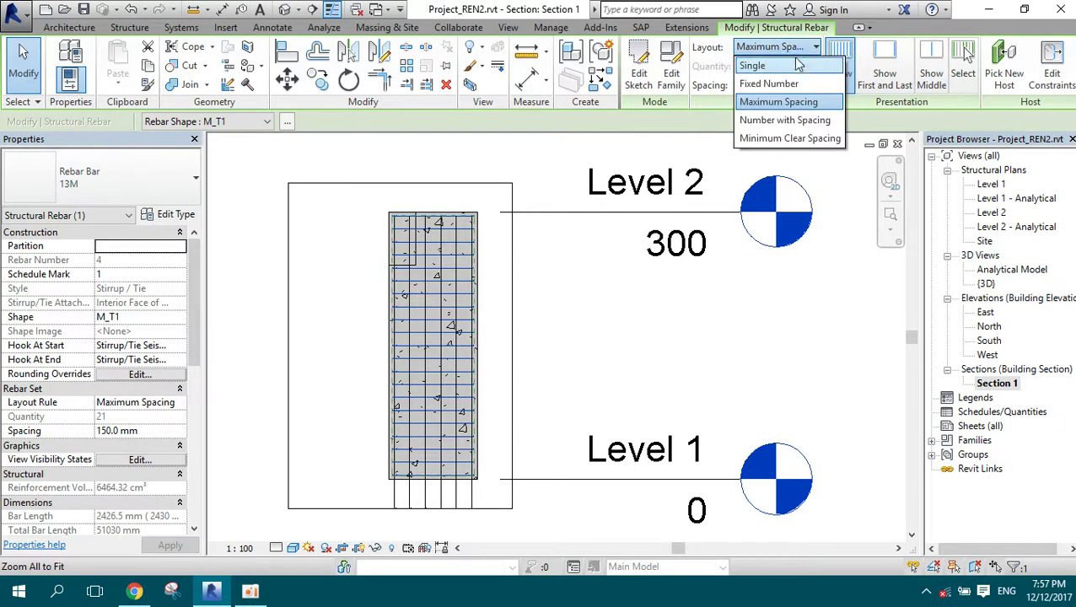
click(786, 120)
text(5)
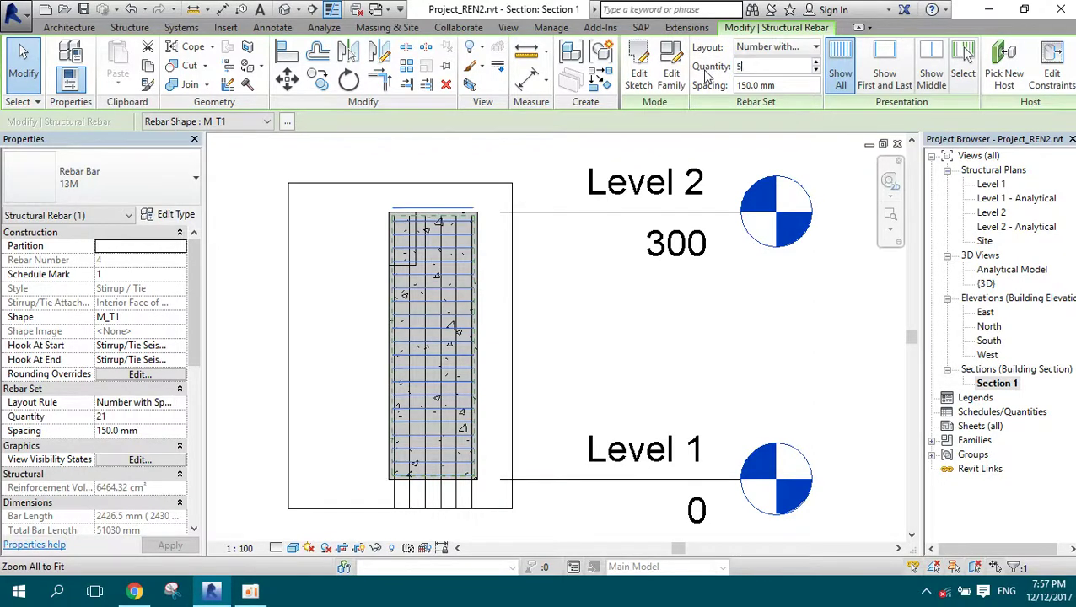
- Set the base tie set to Quantity 5 at 100 mm spacing
key(Tab)
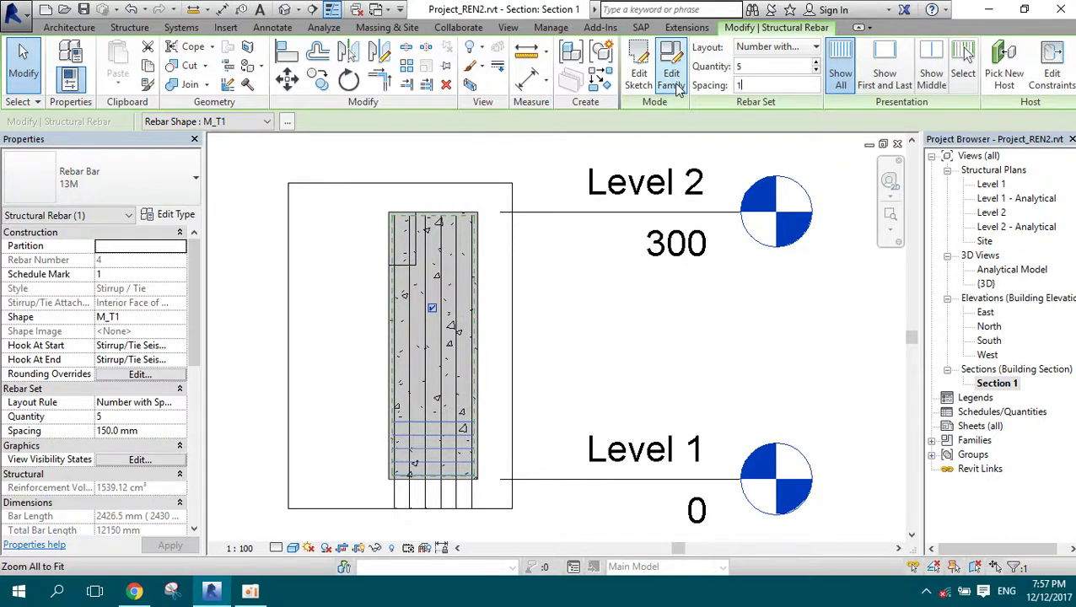
text(00)
key(Return)
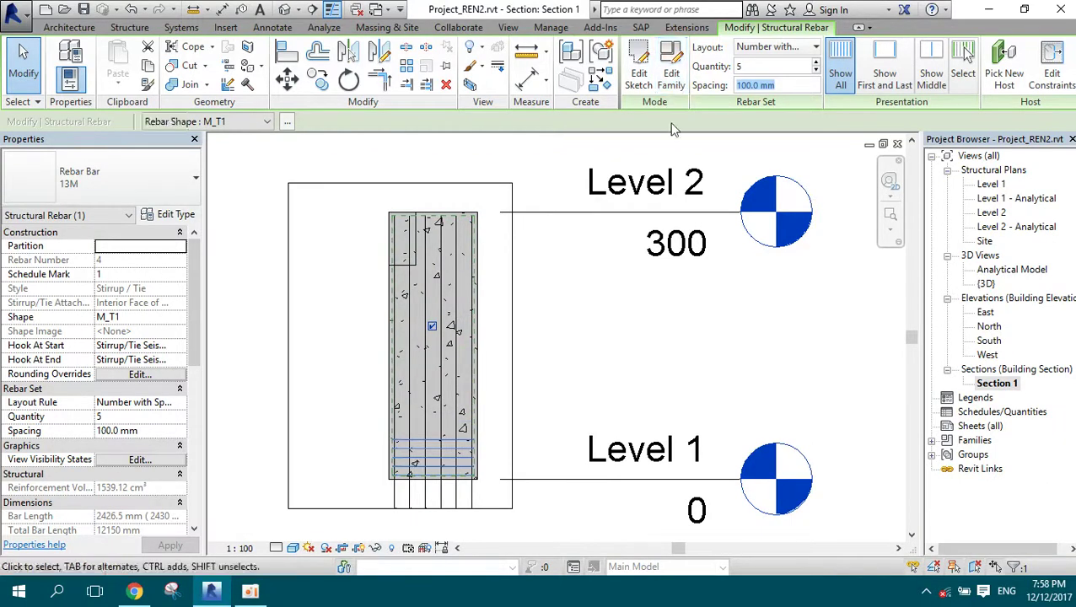
scroll(403, 493, up, 2)
scroll(456, 346, down, 1)
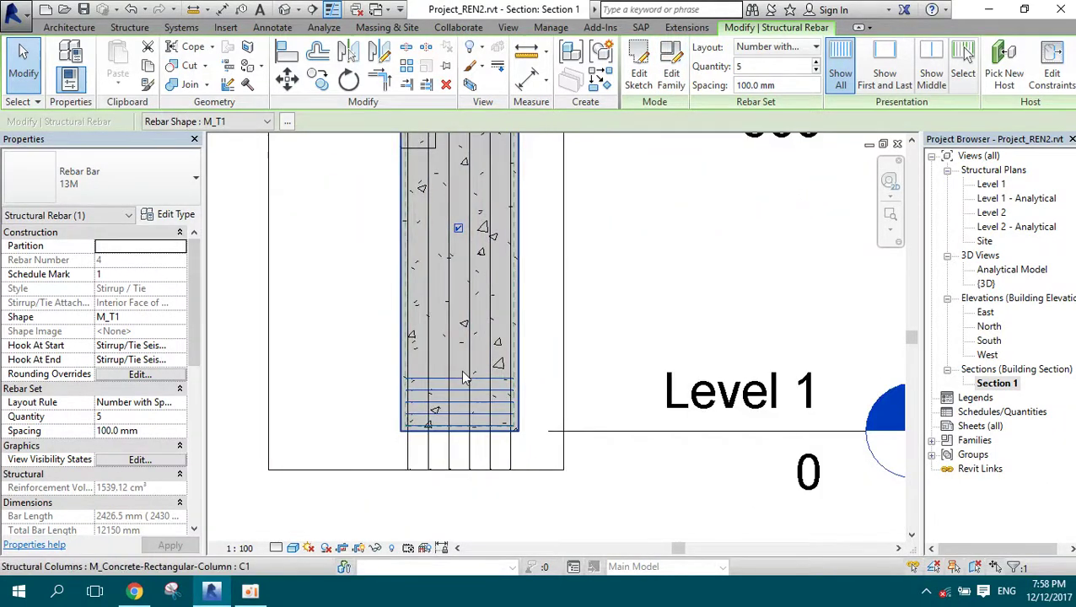
scroll(526, 422, up, 1)
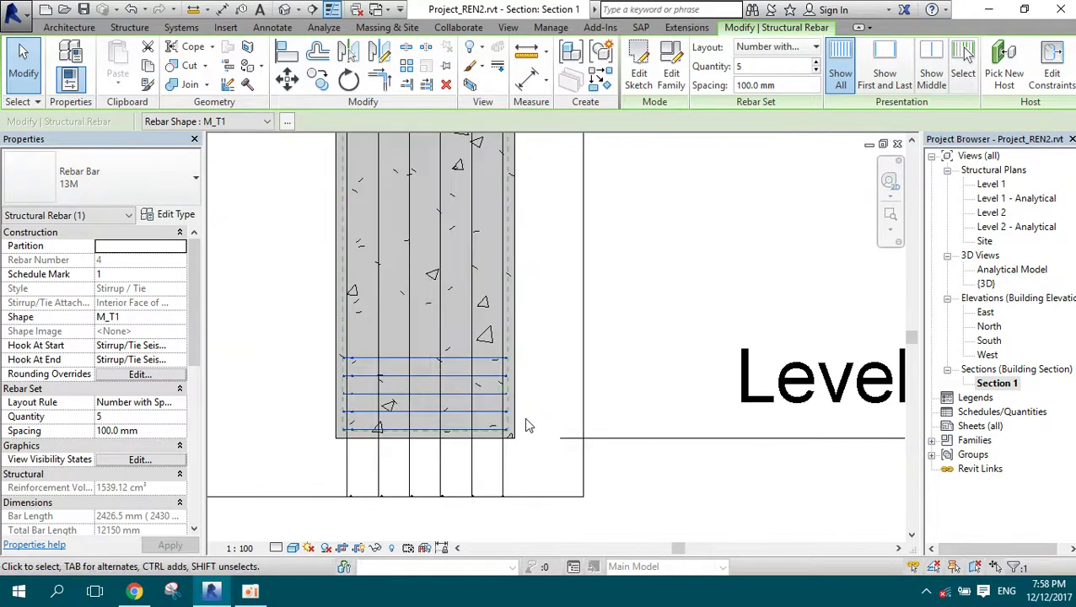
- Copy the tie set upward so the copy sits just above the original
click(318, 85)
scroll(469, 443, up, 2)
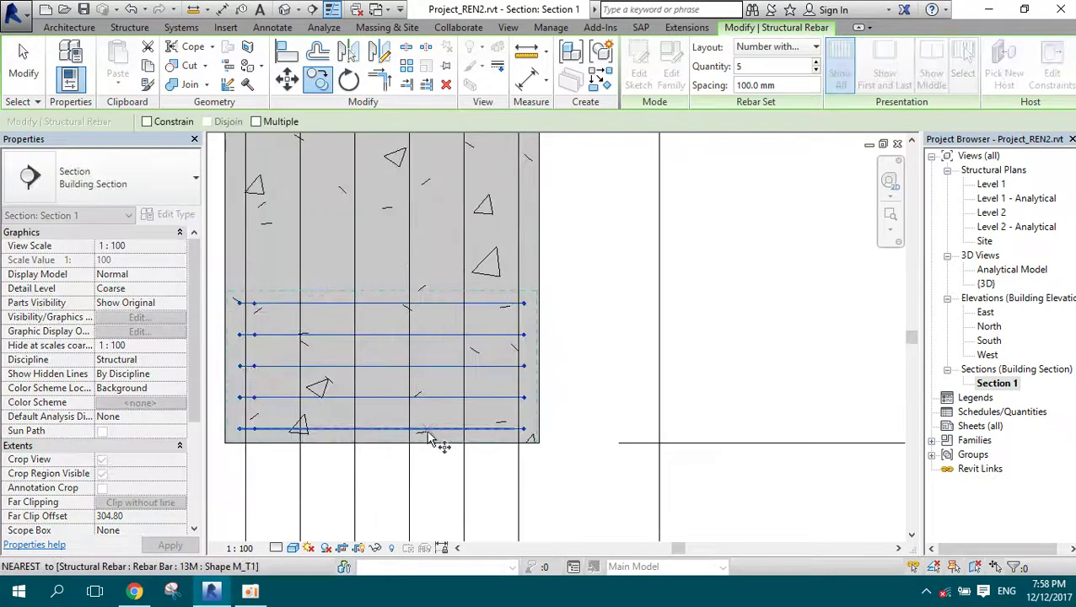
click(383, 304)
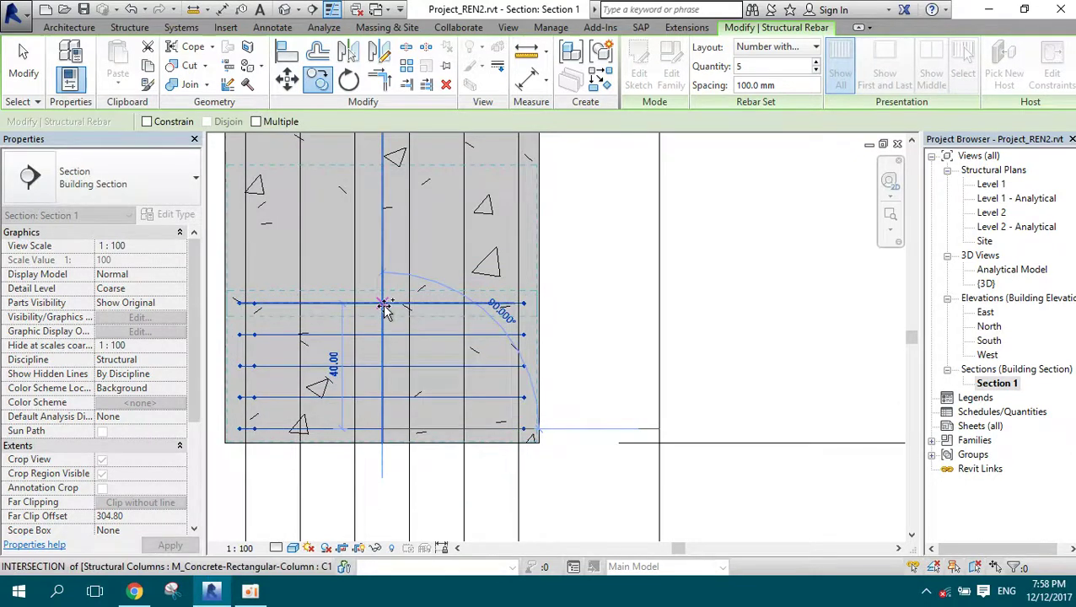
click(425, 311)
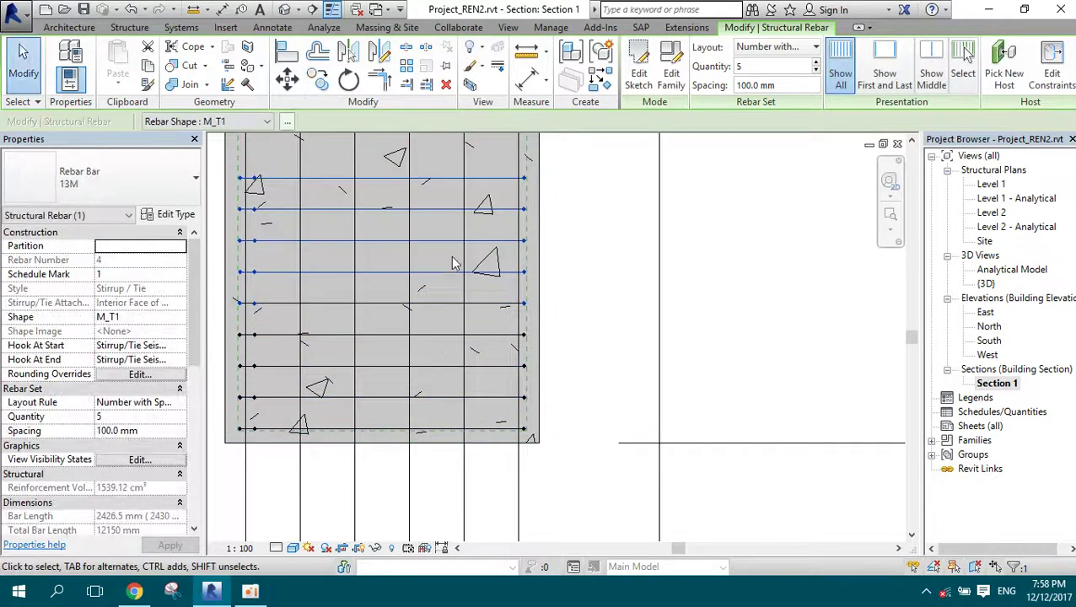
scroll(458, 295, down, 2)
scroll(458, 296, down, 1)
scroll(464, 283, down, 1)
scroll(468, 269, down, 1)
scroll(468, 268, up, 2)
click(549, 221)
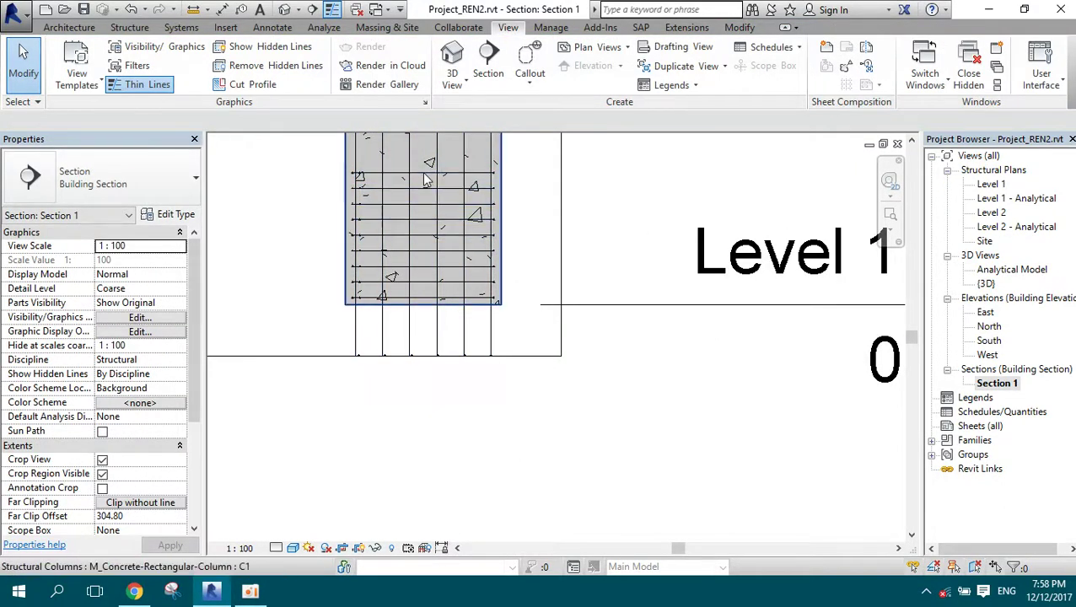
- Remove the overlapping first bar from the copied set, leaving 4 ties
click(456, 180)
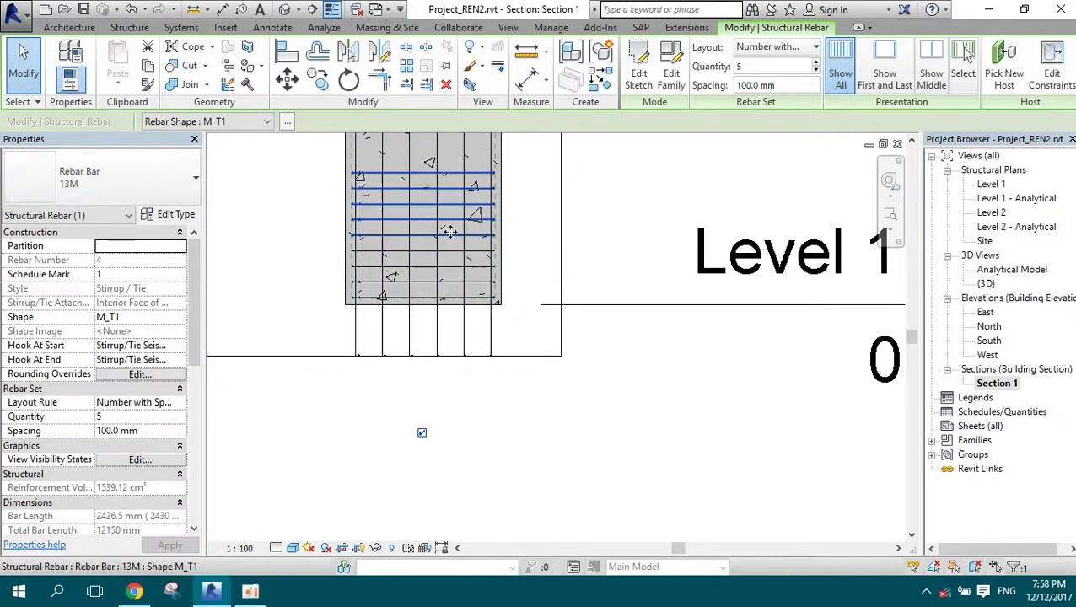
scroll(433, 240, up, 2)
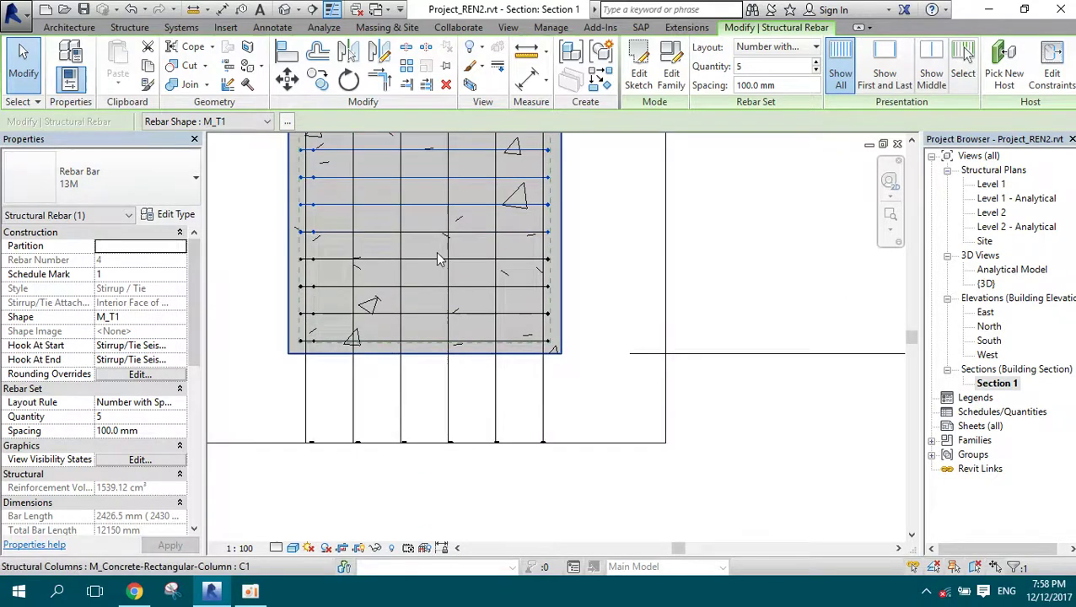
scroll(430, 243, down, 1)
click(426, 501)
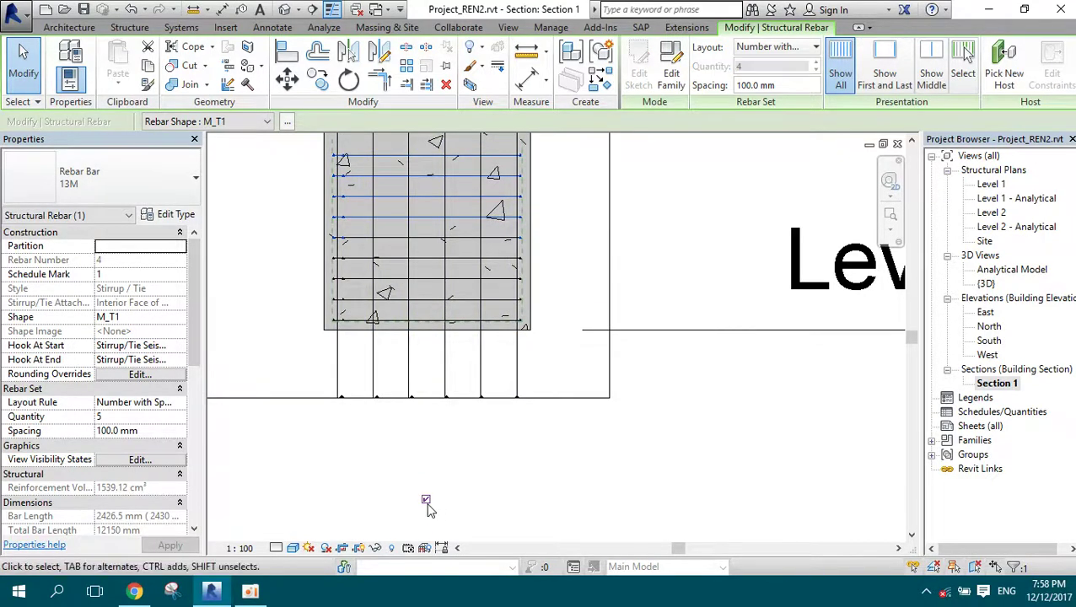
click(581, 233)
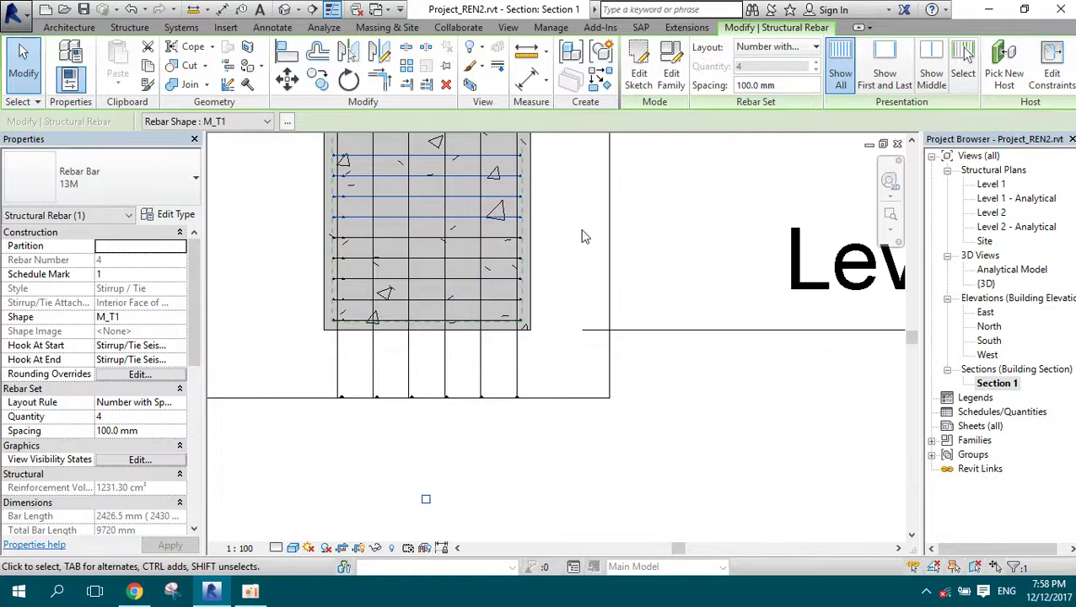
click(471, 221)
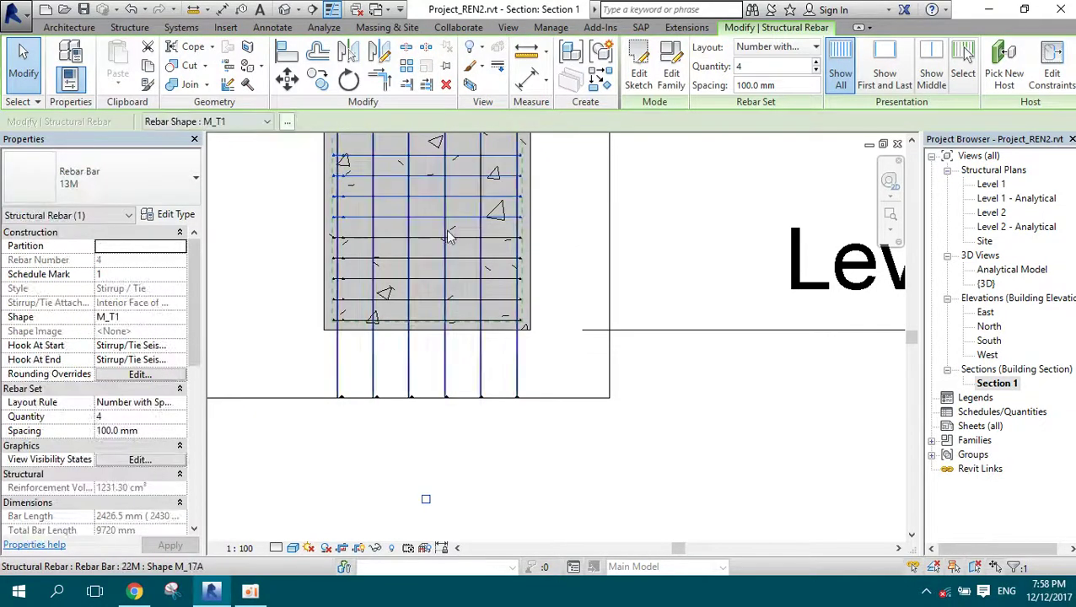
scroll(475, 225, down, 1)
scroll(477, 226, down, 1)
scroll(477, 226, down, 1)
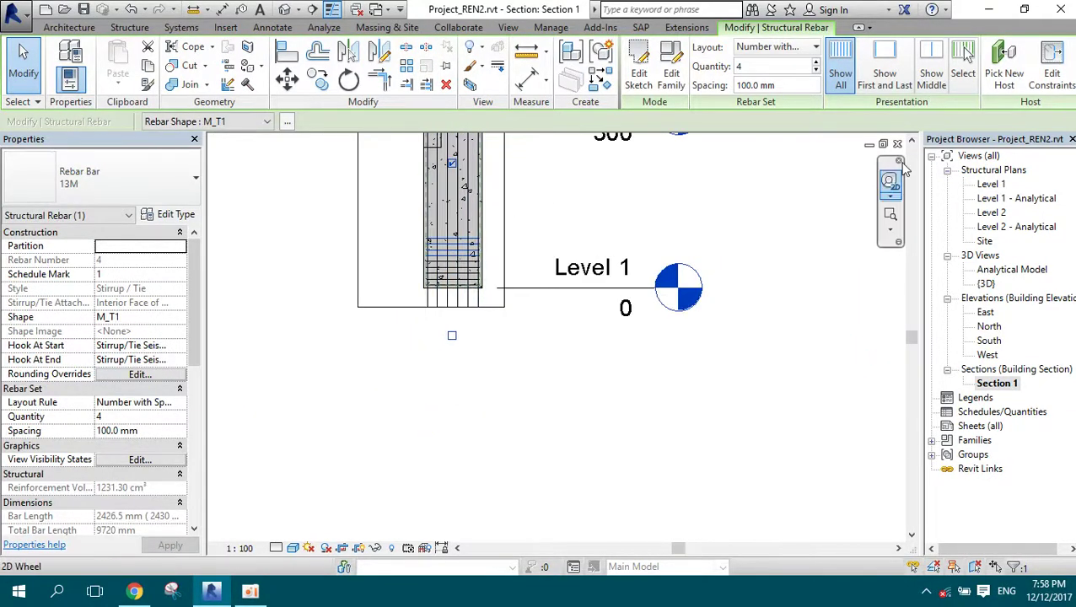
click(912, 140)
click(912, 141)
scroll(485, 302, up, 1)
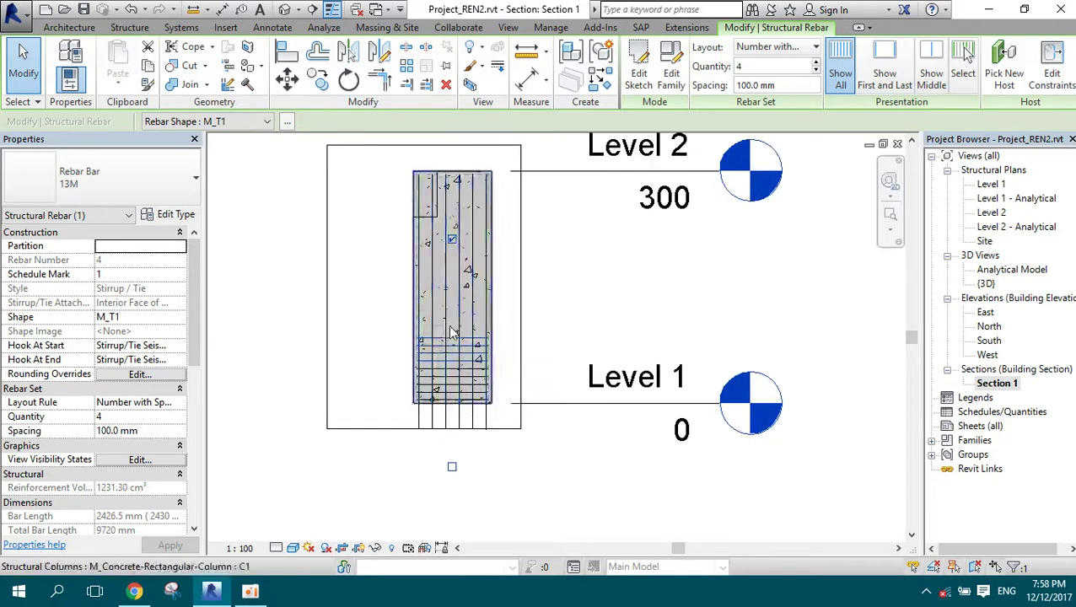
scroll(468, 291, up, 1)
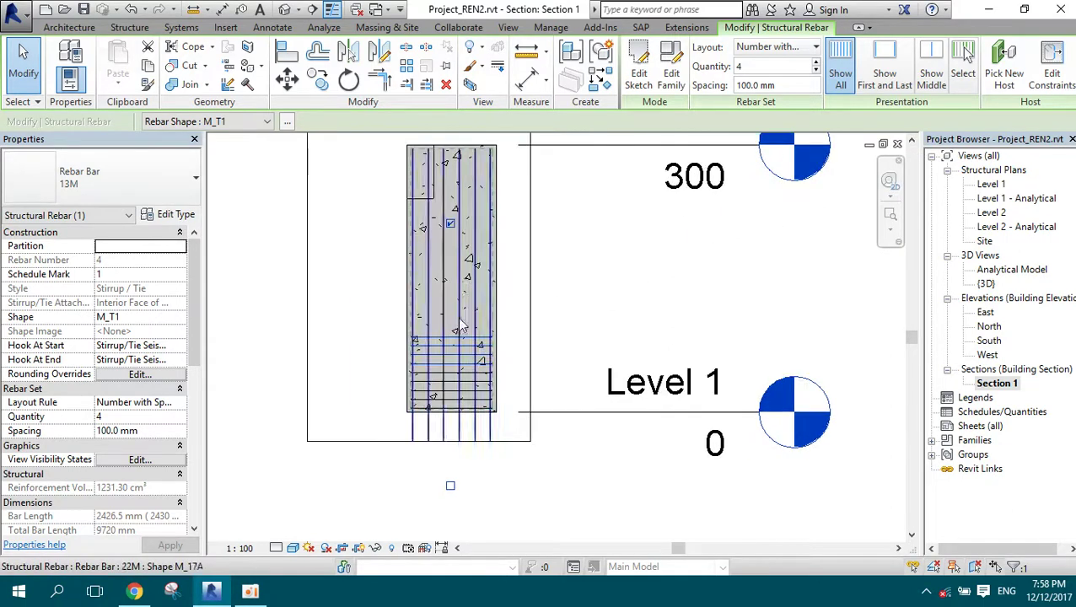
- Select the base tie set at the column base for mirroring
click(510, 312)
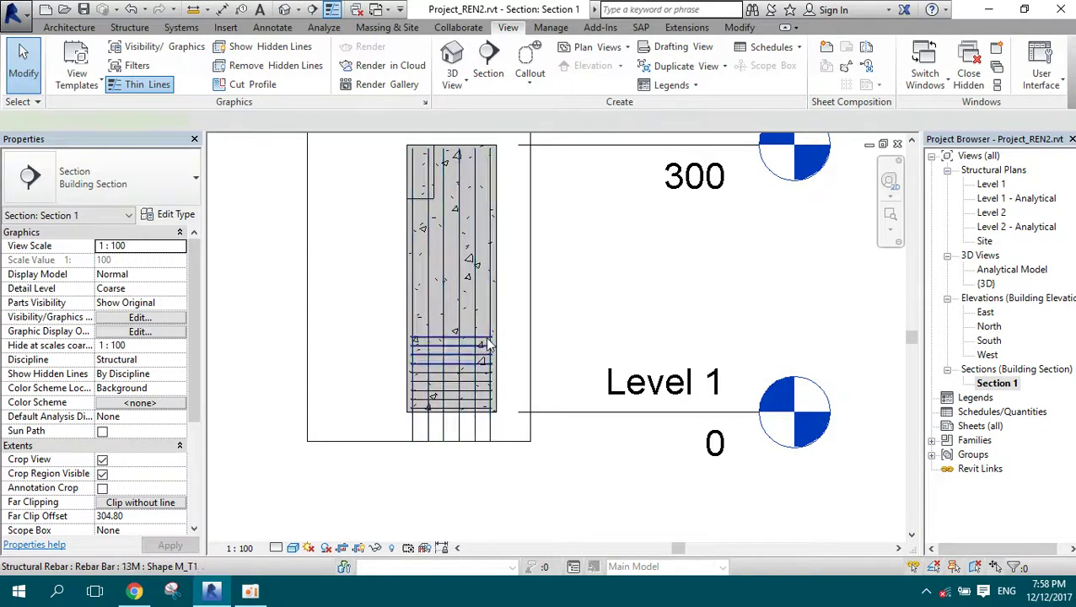
click(488, 346)
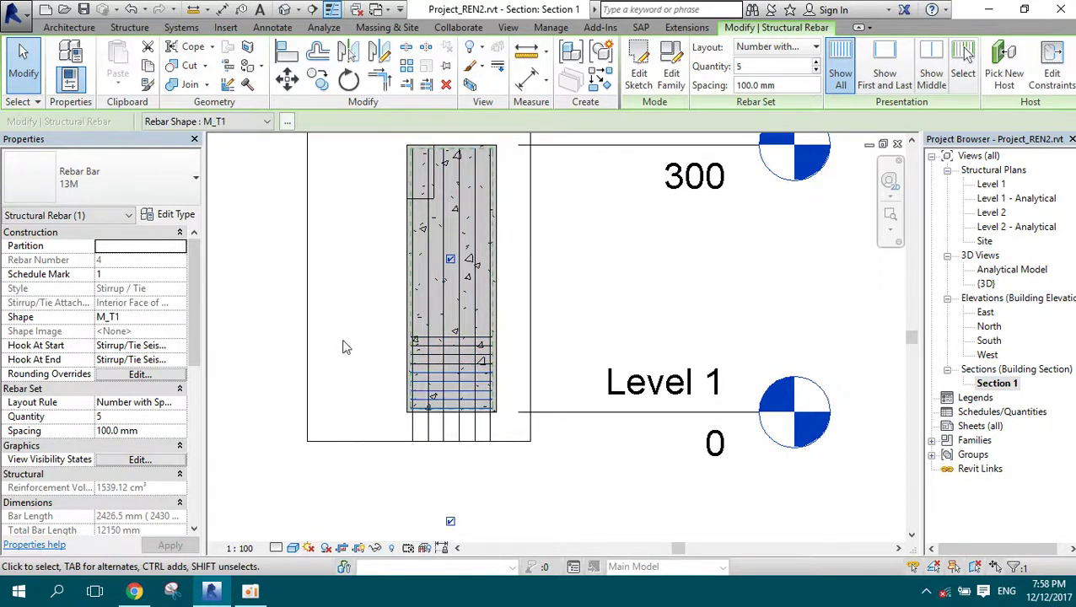
click(379, 52)
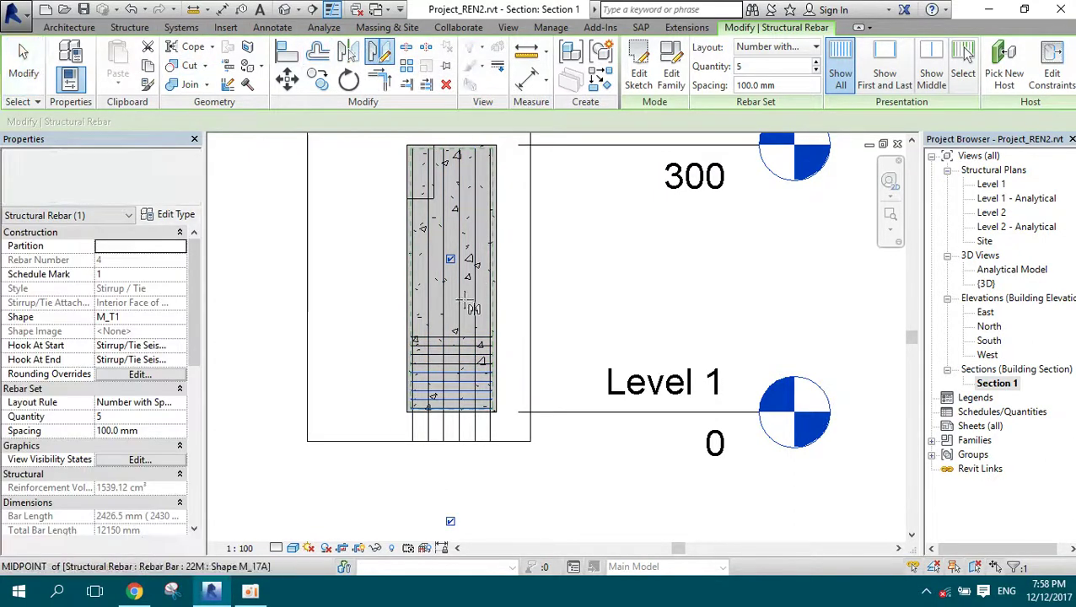
- Mirror the tie set about the column's mid-height axis to the column top
click(411, 279)
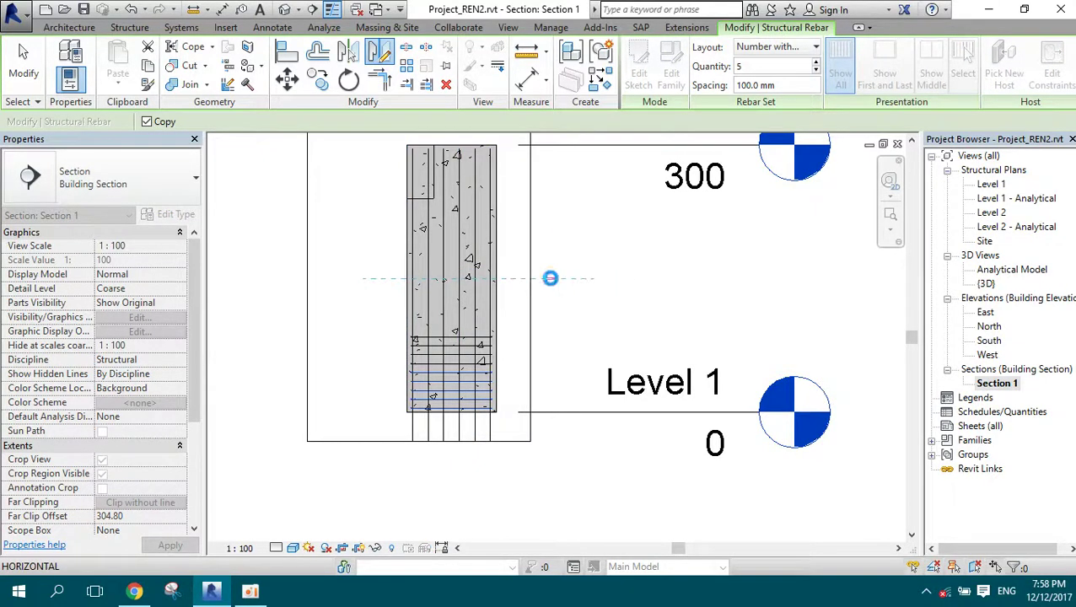
click(485, 291)
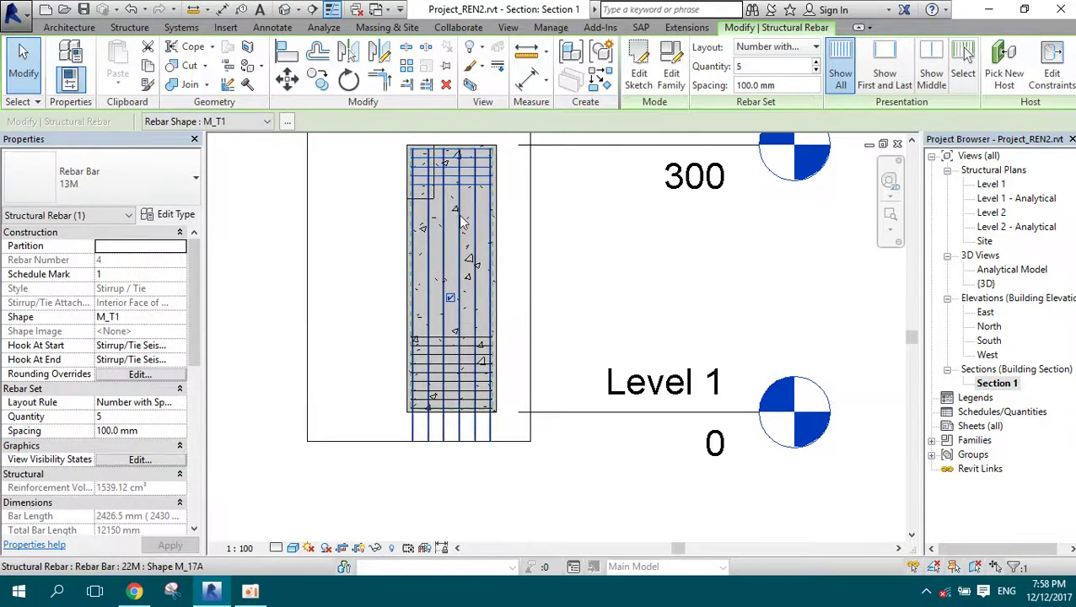
key(Escape)
- Select the tie set in Section 1 and bring up its Layout rule choices
scroll(455, 341, up, 2)
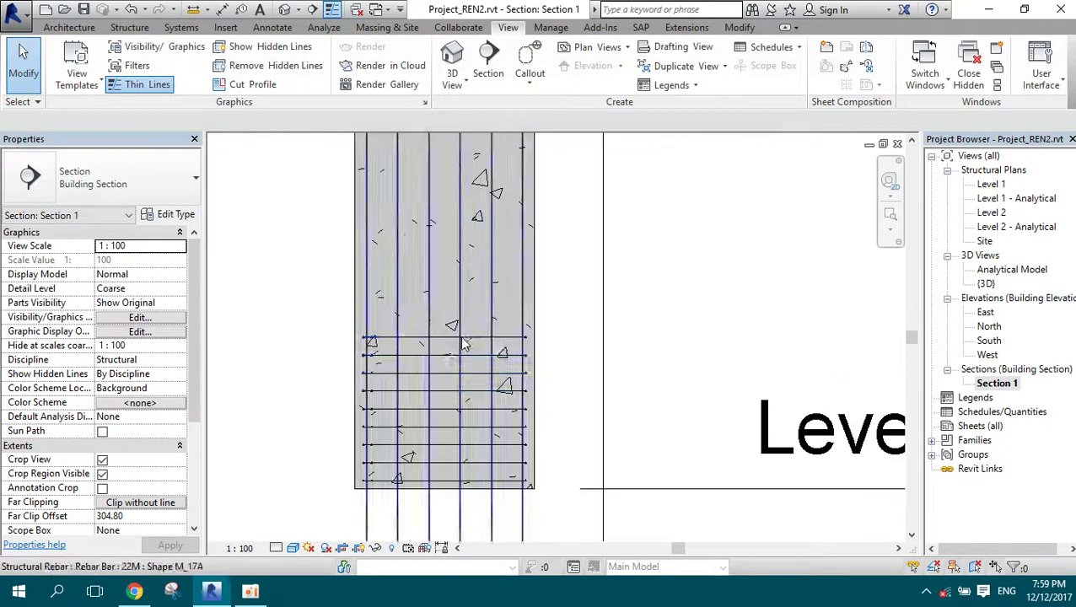
click(481, 344)
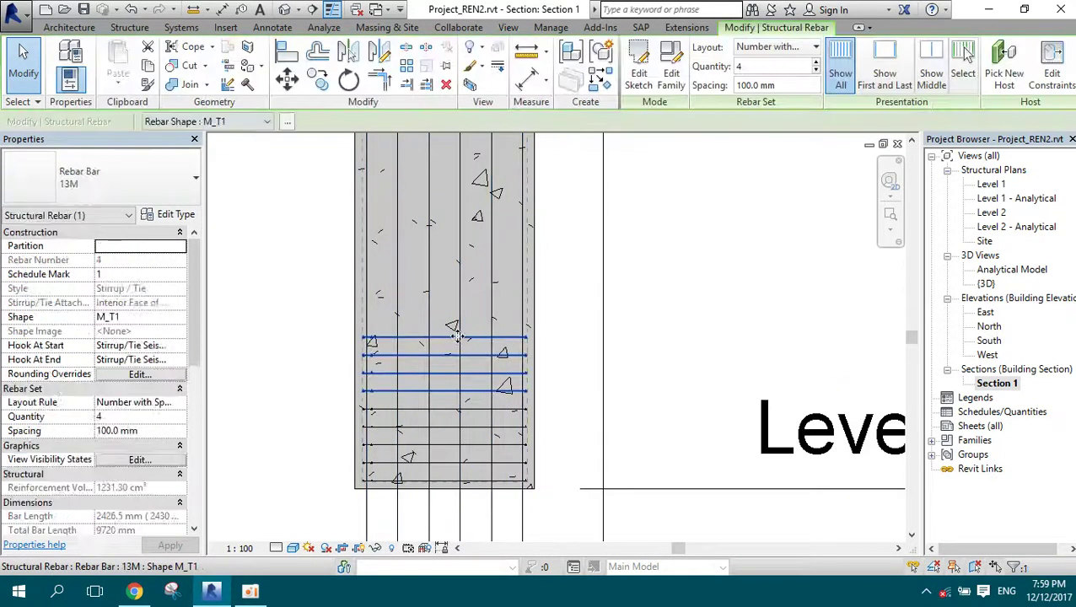
scroll(524, 344, down, 2)
scroll(504, 305, up, 1)
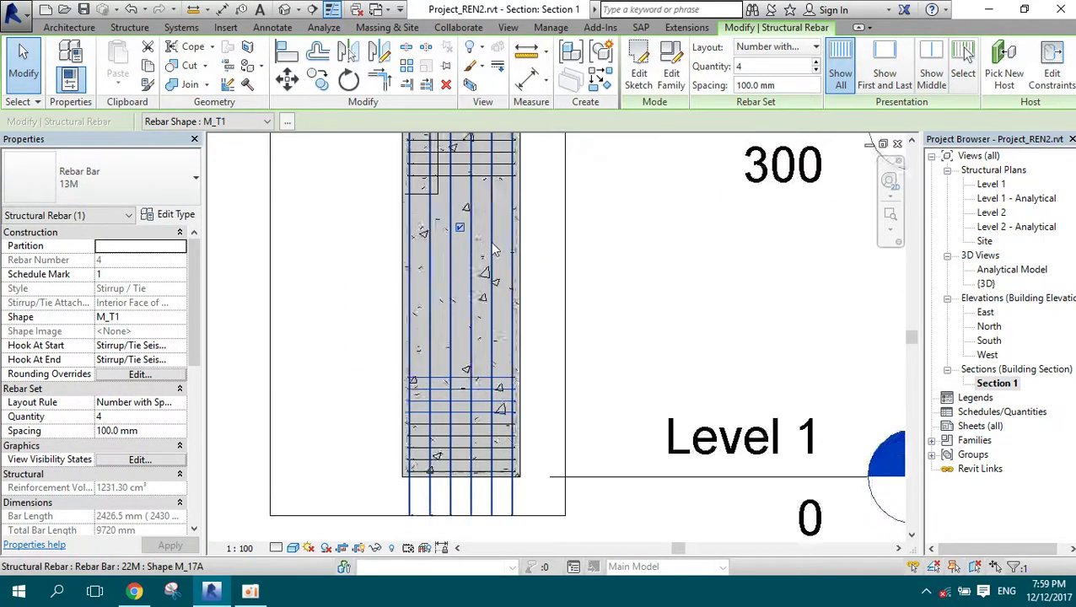
scroll(503, 306, up, 2)
scroll(506, 304, up, 1)
click(796, 50)
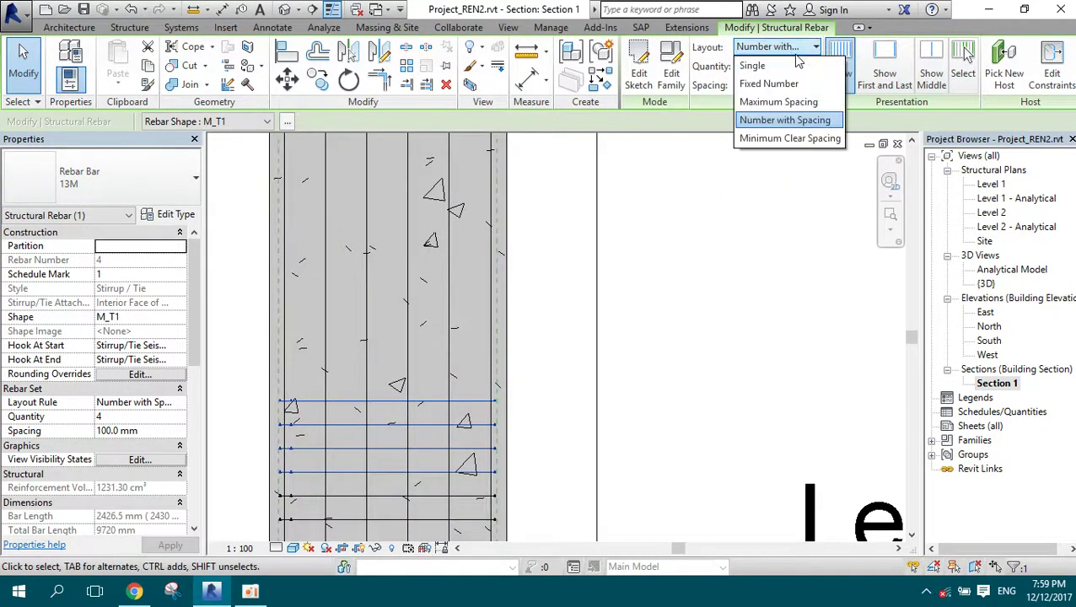
- Lay out the middle M_T1 tie set by Maximum Spacing at 150 mm
click(795, 103)
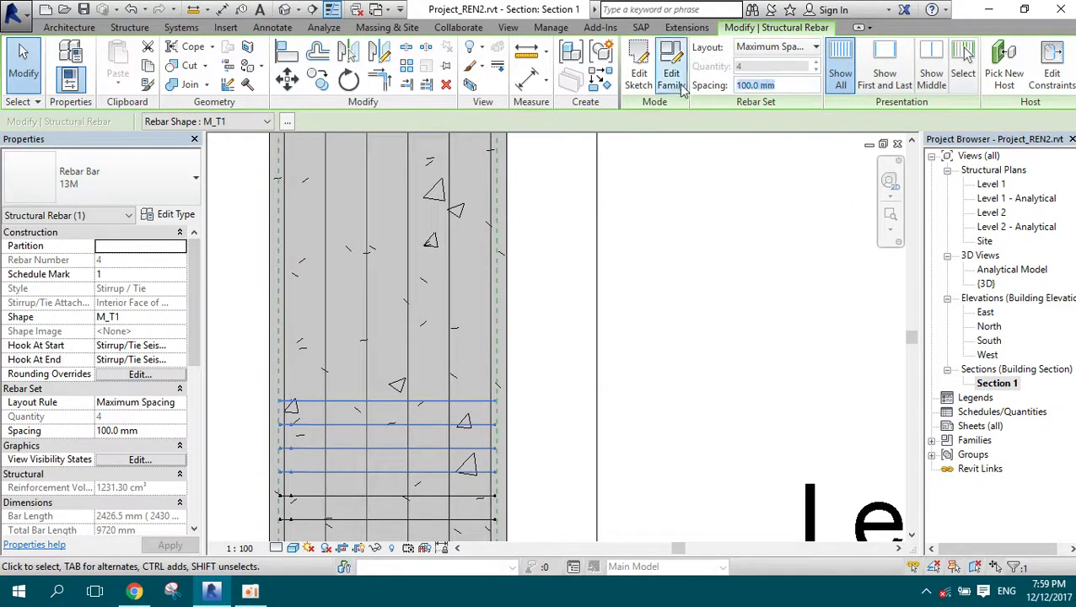
text(150)
key(Return)
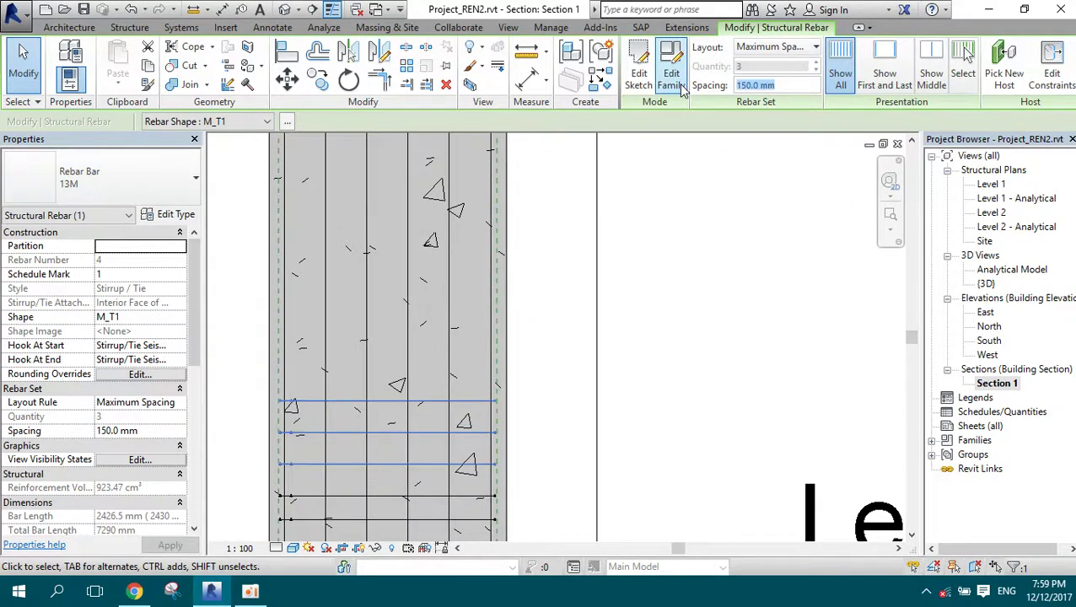
scroll(690, 211, down, 2)
- Stretch the tie set up the column to 15 ties and hide its last bar
click(610, 334)
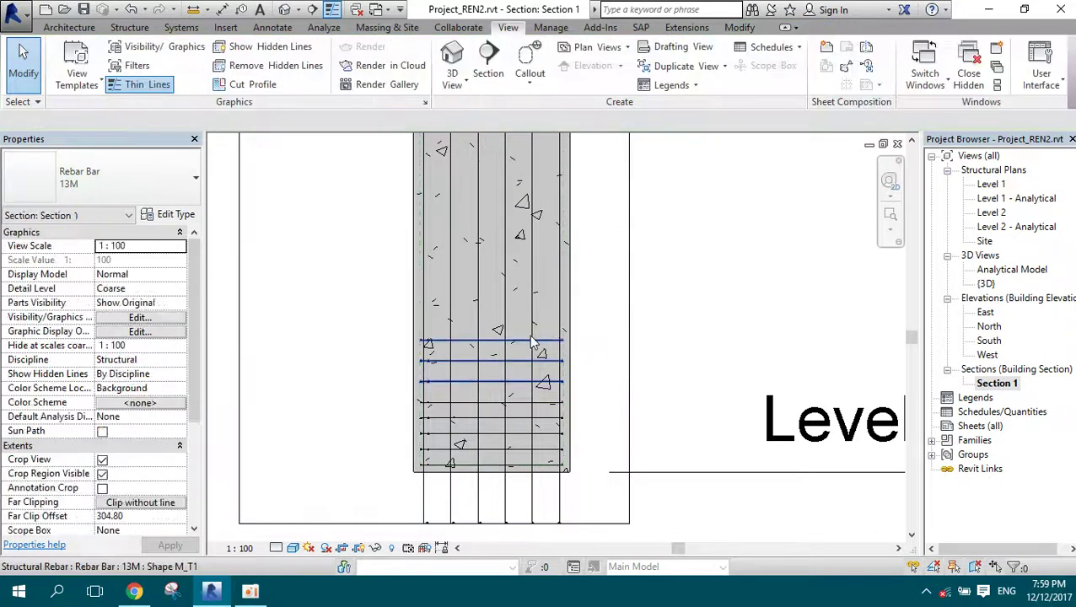
click(526, 348)
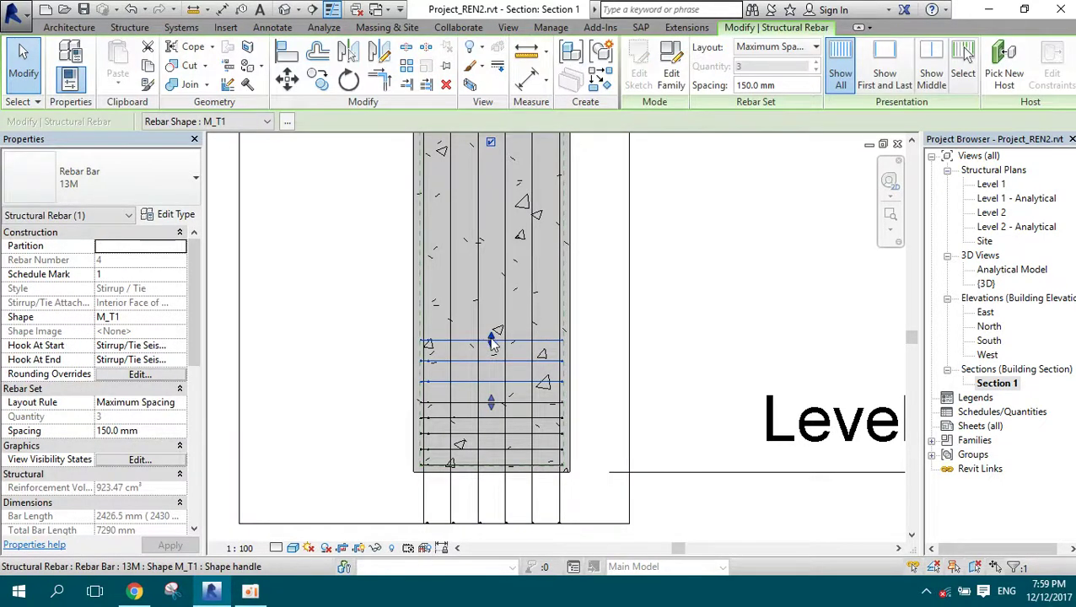
drag(494, 342, 493, 208)
click(912, 142)
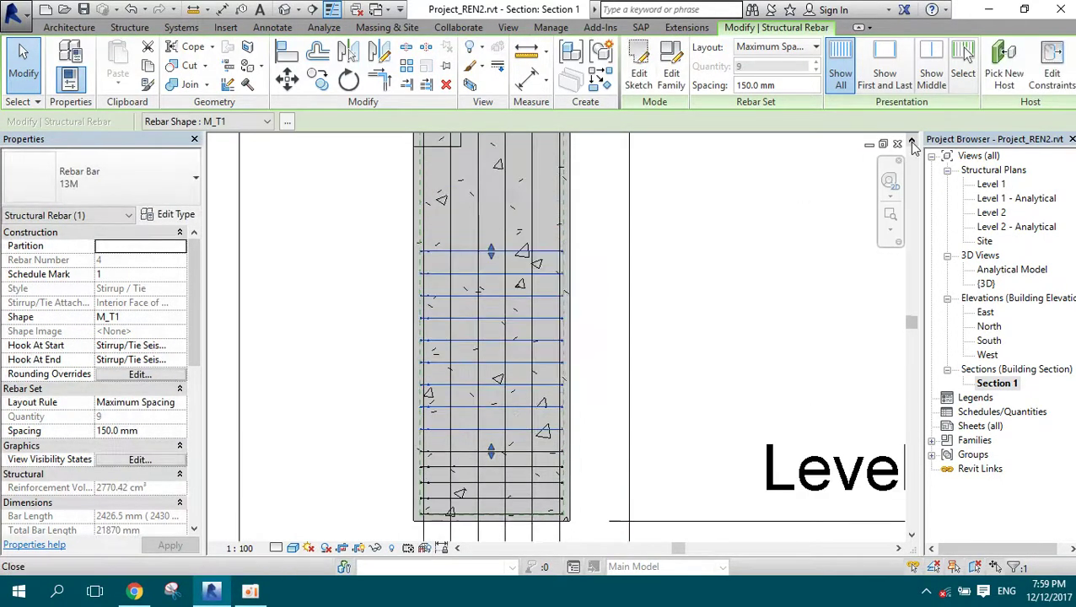
click(912, 142)
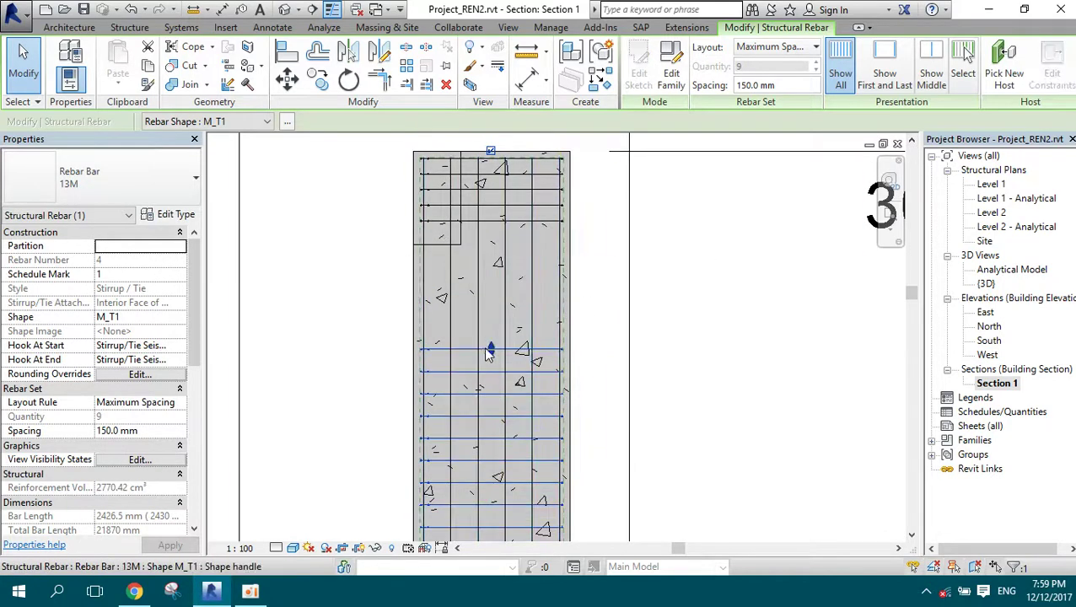
drag(492, 350, 493, 221)
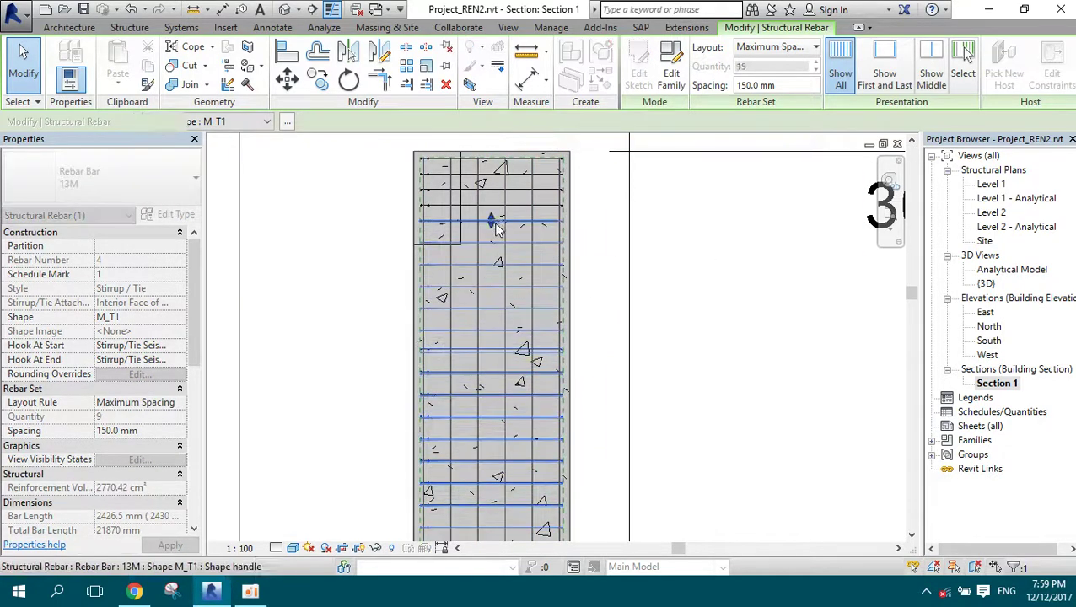
scroll(499, 209, down, 5)
scroll(496, 207, up, 4)
click(496, 208)
click(524, 185)
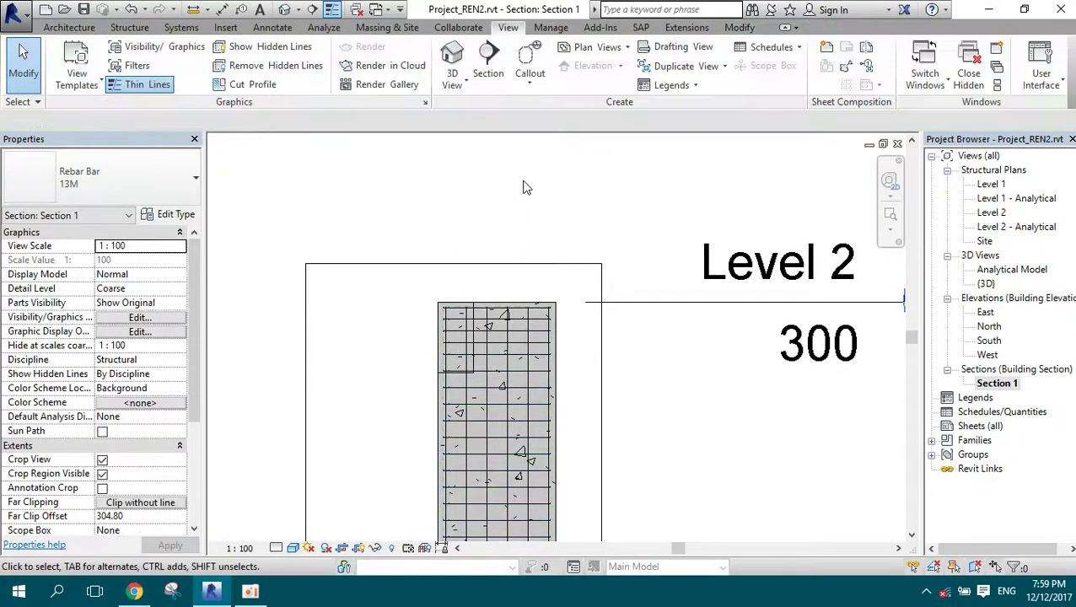
- Window-select the column and filter the selection down to Structural Rebar
scroll(521, 203, down, 3)
scroll(520, 228, up, 2)
scroll(521, 232, up, 1)
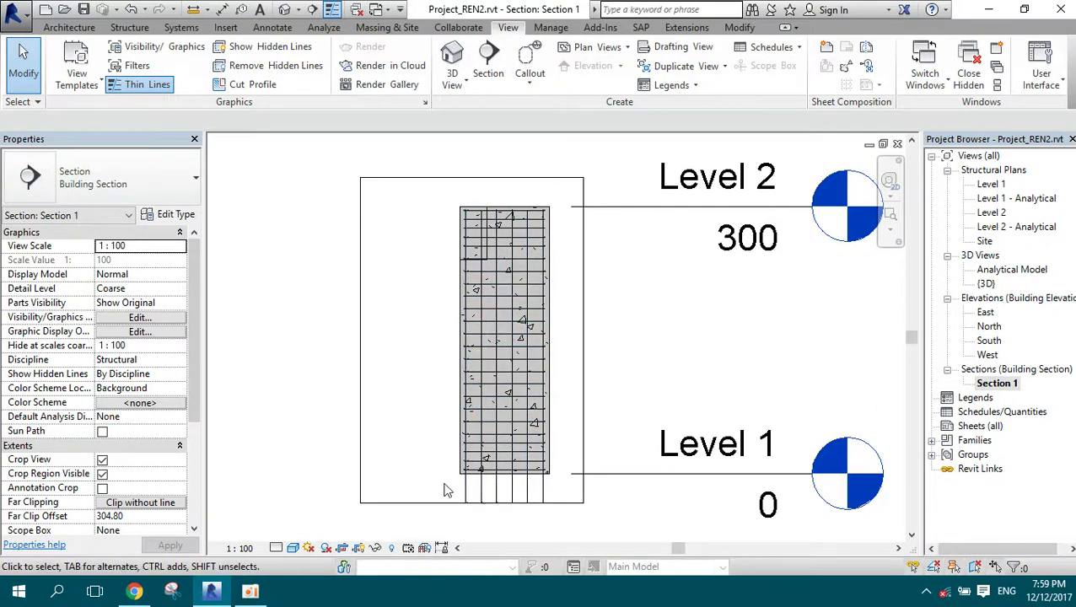
drag(404, 487, 567, 196)
click(638, 65)
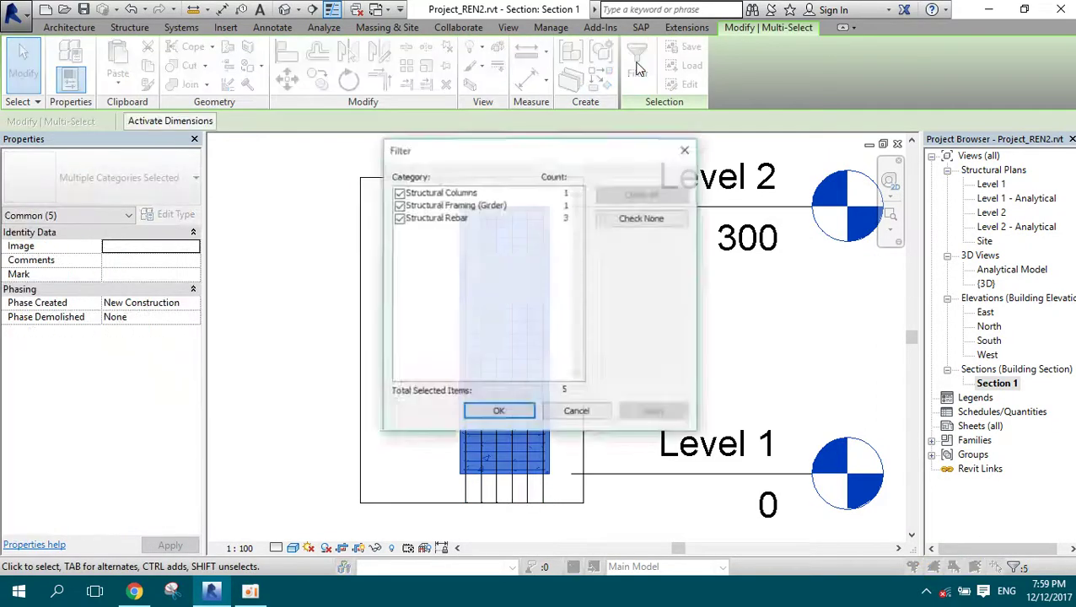
click(399, 218)
click(500, 413)
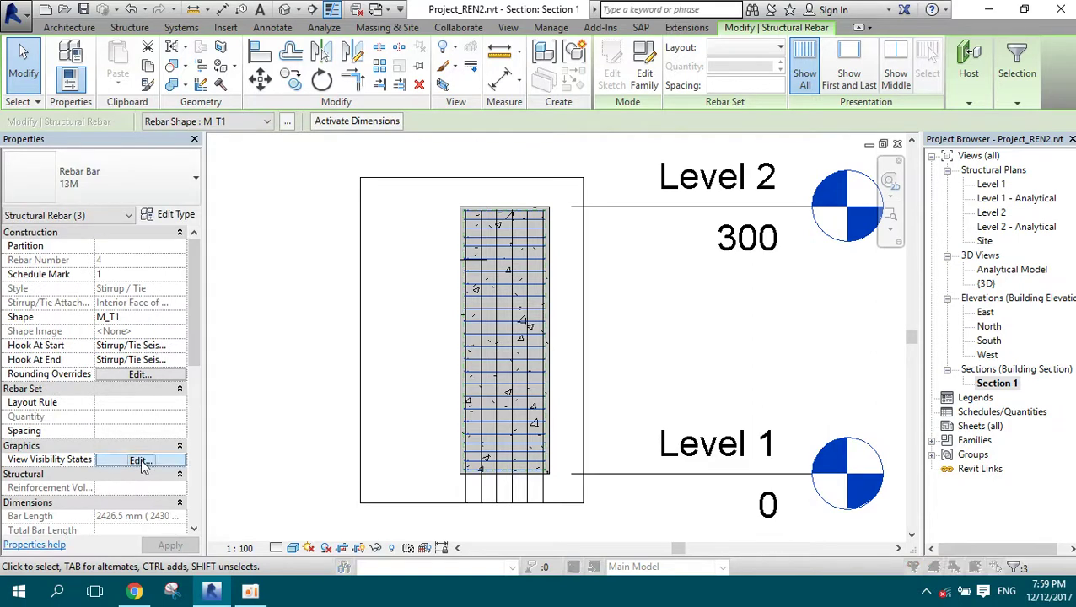
- Set the selected rebar to display unobscured and as solid in the {3D} view
click(139, 460)
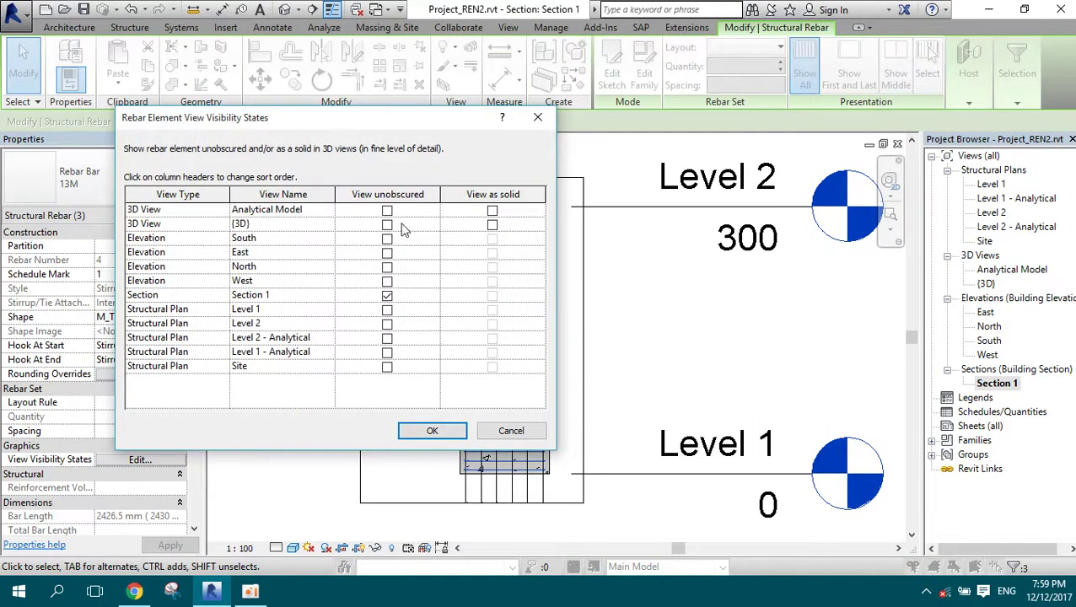
click(385, 230)
click(492, 226)
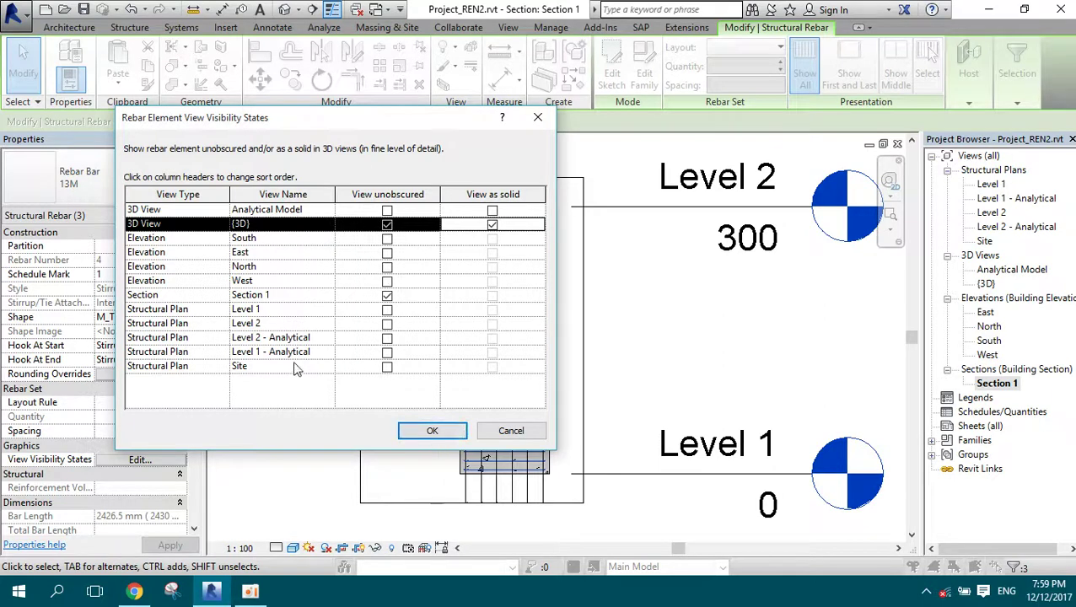
click(384, 325)
click(432, 433)
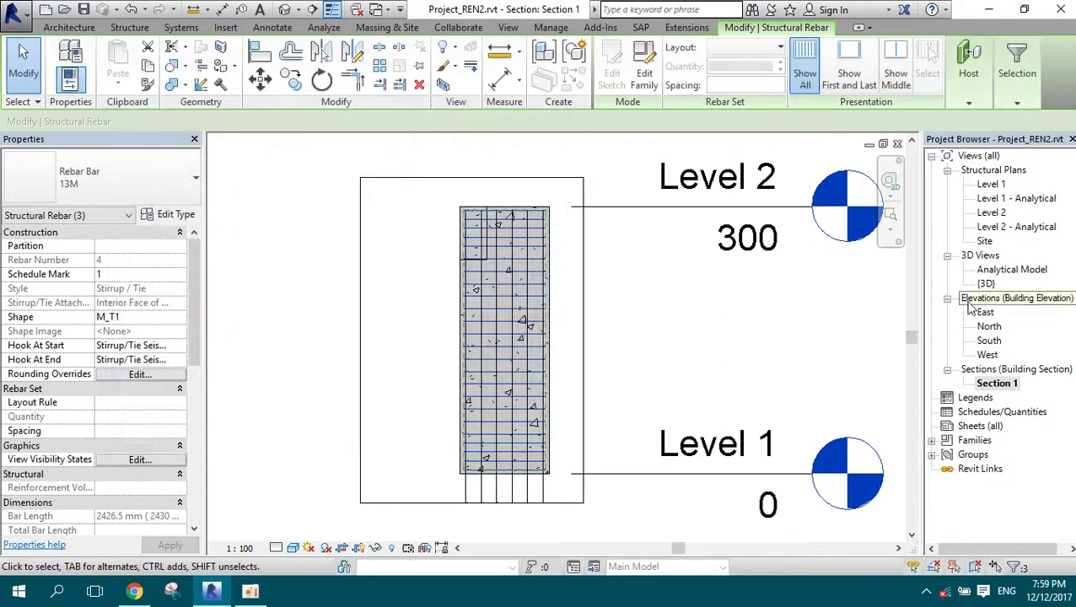
- Inspect the solid column rebar in the {3D} view, then return to the Level 2 plan
double_click(992, 287)
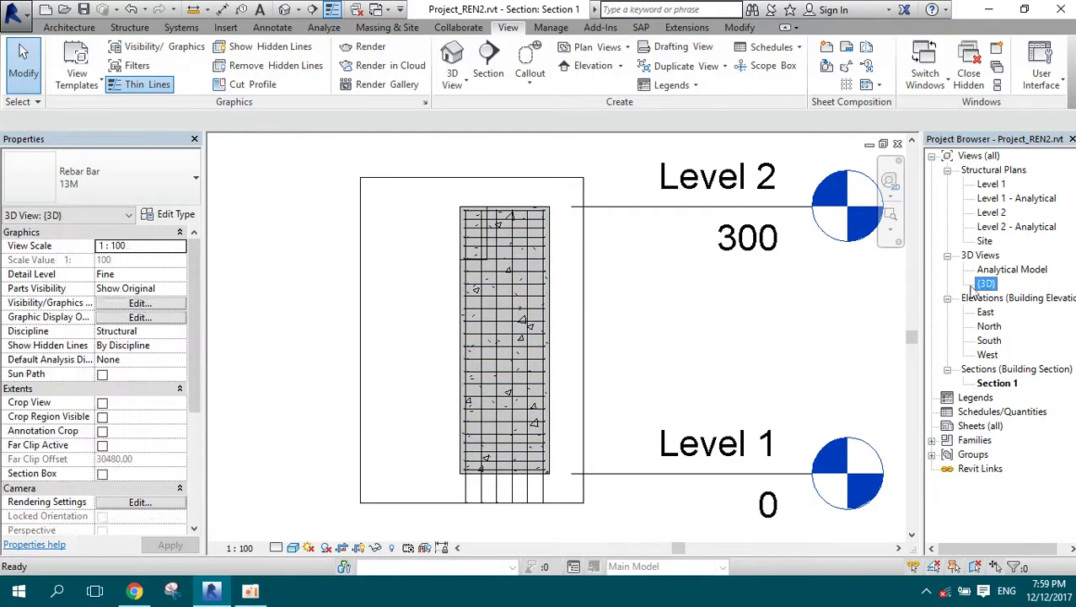
scroll(717, 343, down, 2)
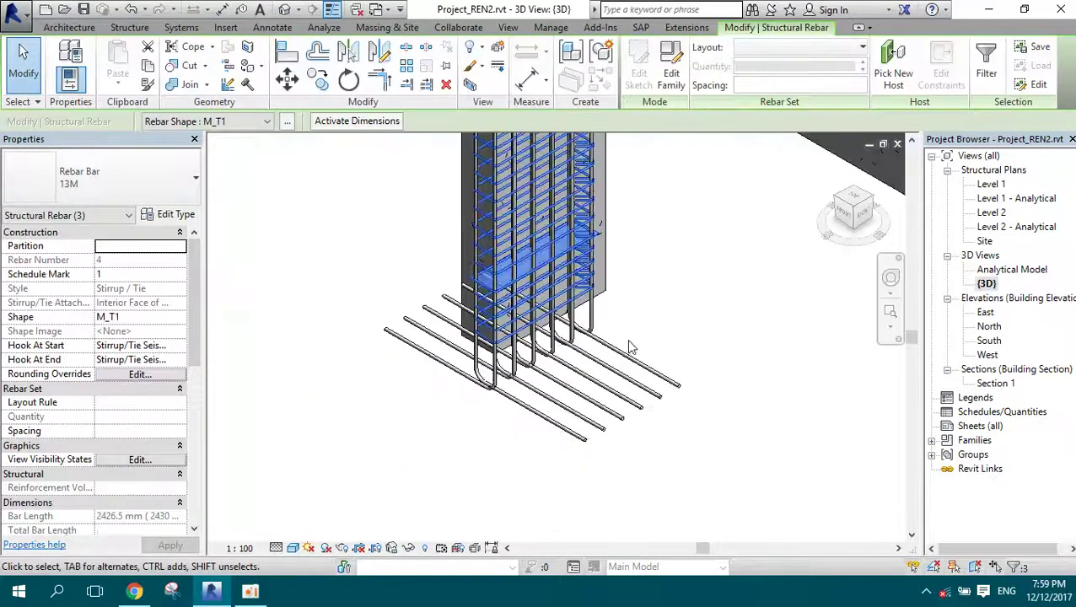
scroll(681, 319, down, 1)
click(719, 305)
scroll(668, 343, down, 3)
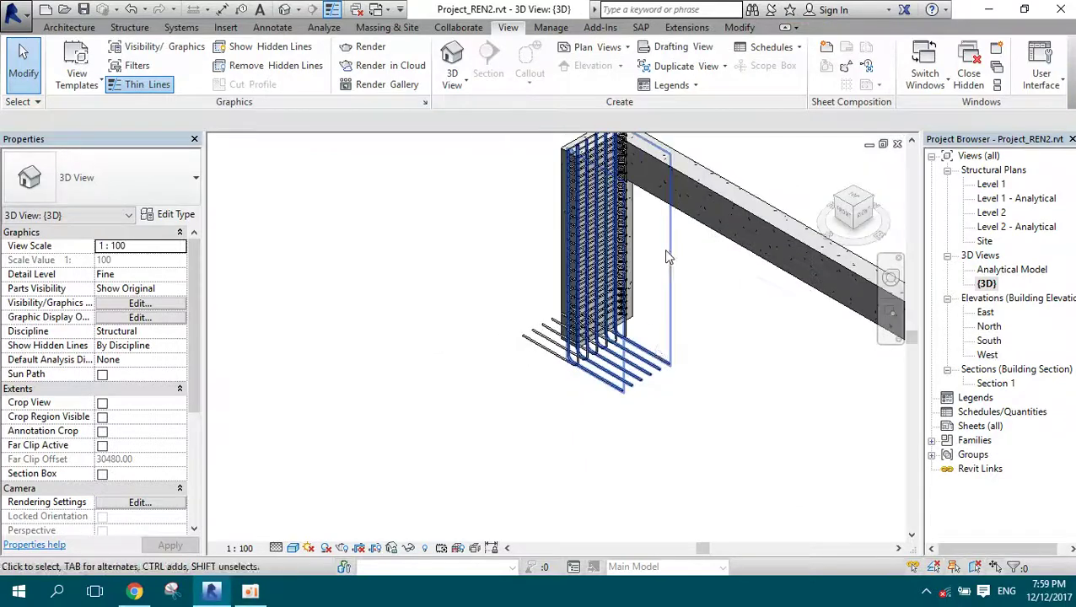
scroll(912, 142, up, 2)
scroll(633, 180, up, 2)
scroll(633, 180, up, 2)
scroll(496, 184, down, 2)
scroll(495, 185, down, 2)
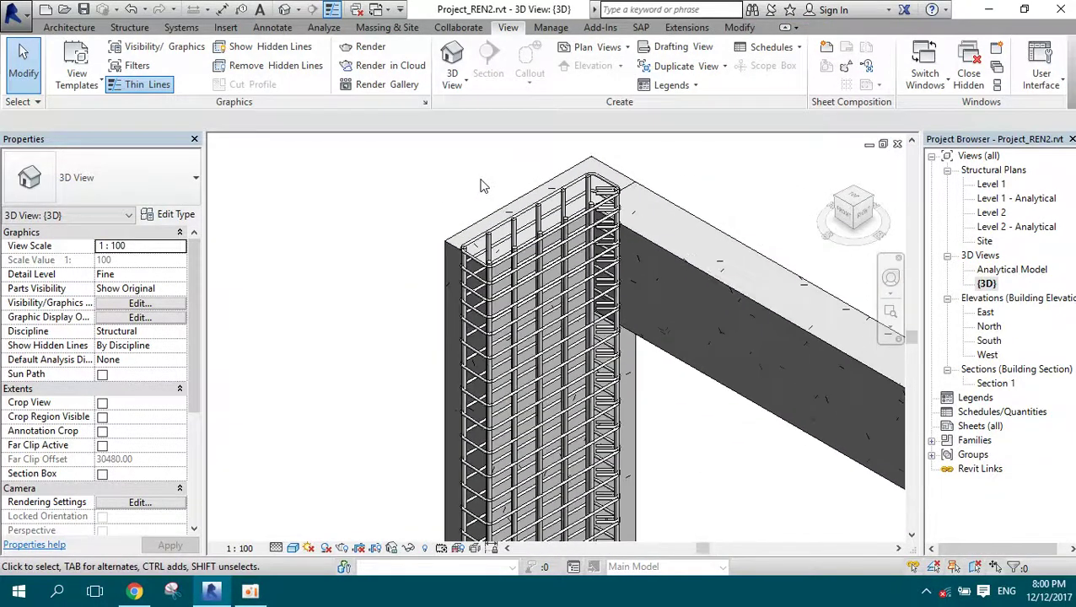
scroll(507, 380, down, 2)
scroll(509, 480, up, 3)
scroll(509, 479, up, 1)
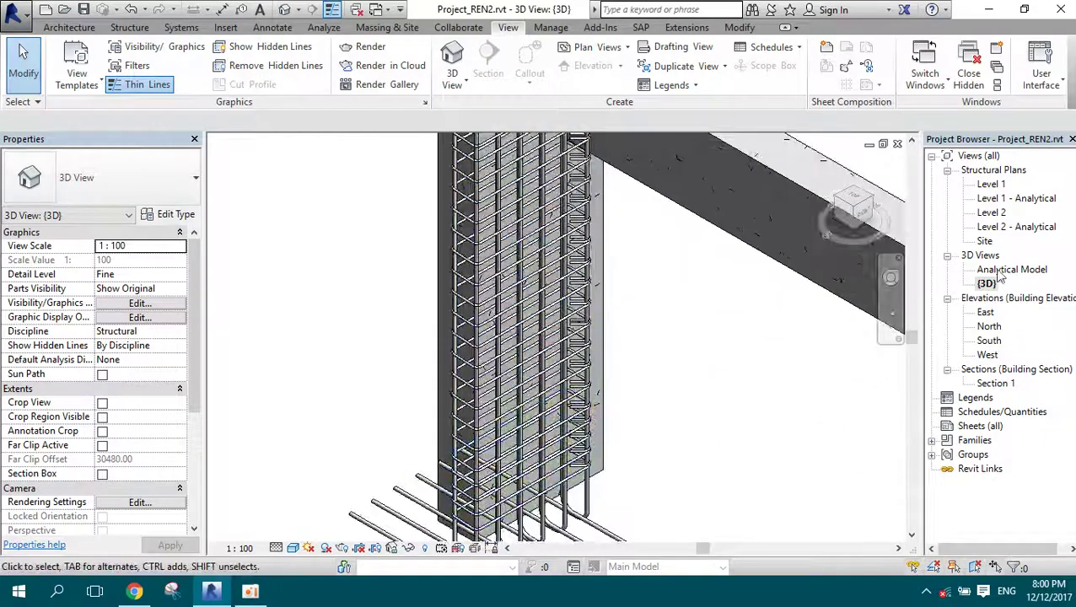
double_click(994, 213)
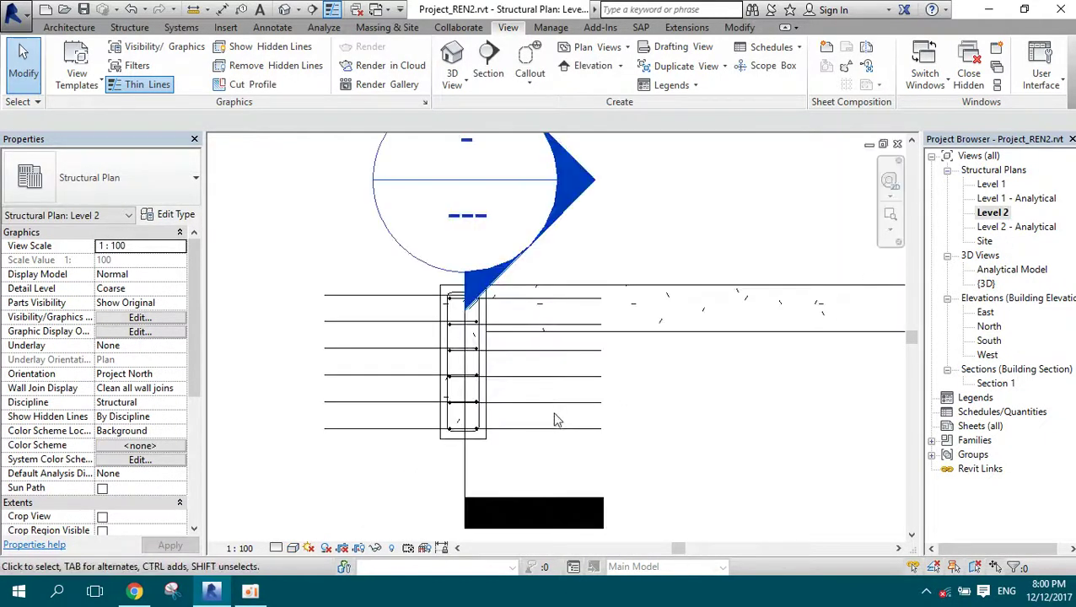
- Switch the Level 2 plan to Fine detail level
scroll(459, 329, up, 2)
scroll(413, 229, up, 2)
scroll(413, 229, up, 1)
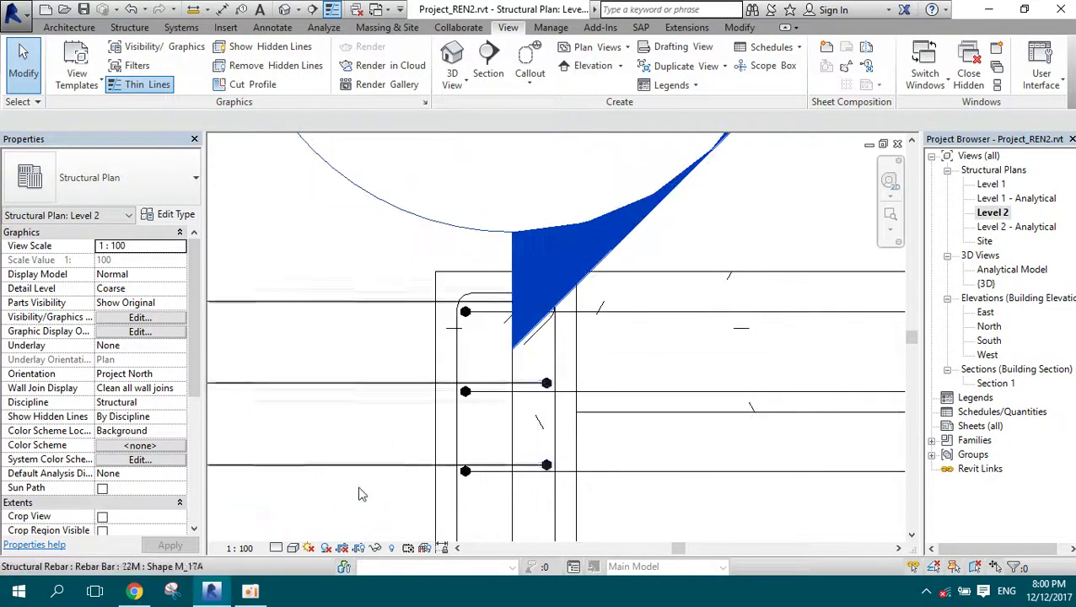
click(278, 548)
click(304, 531)
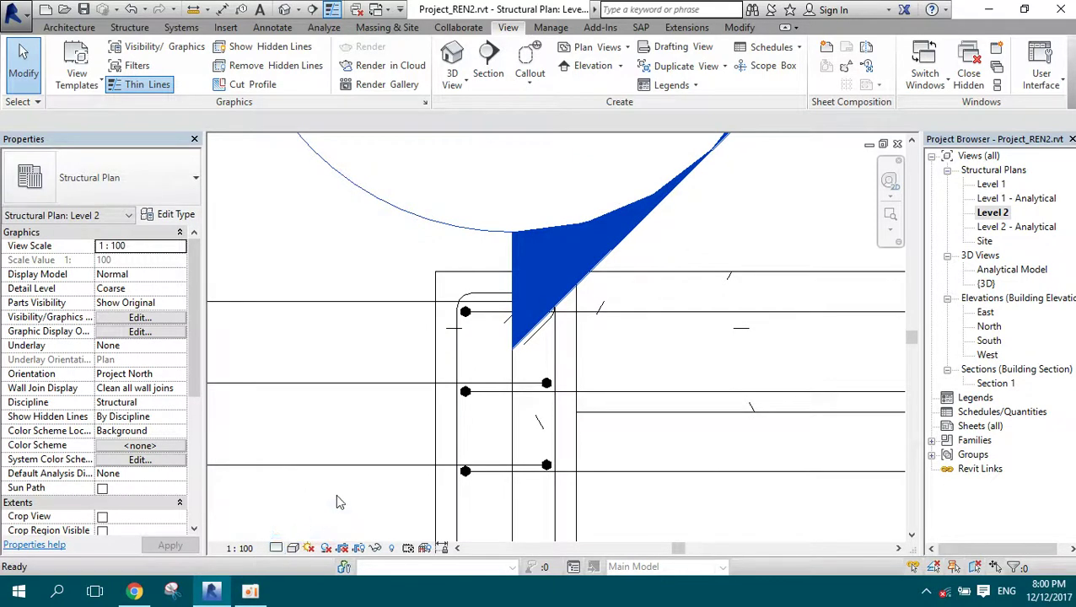
- Move the section line's head further up the plan
scroll(437, 308, down, 2)
scroll(414, 319, down, 2)
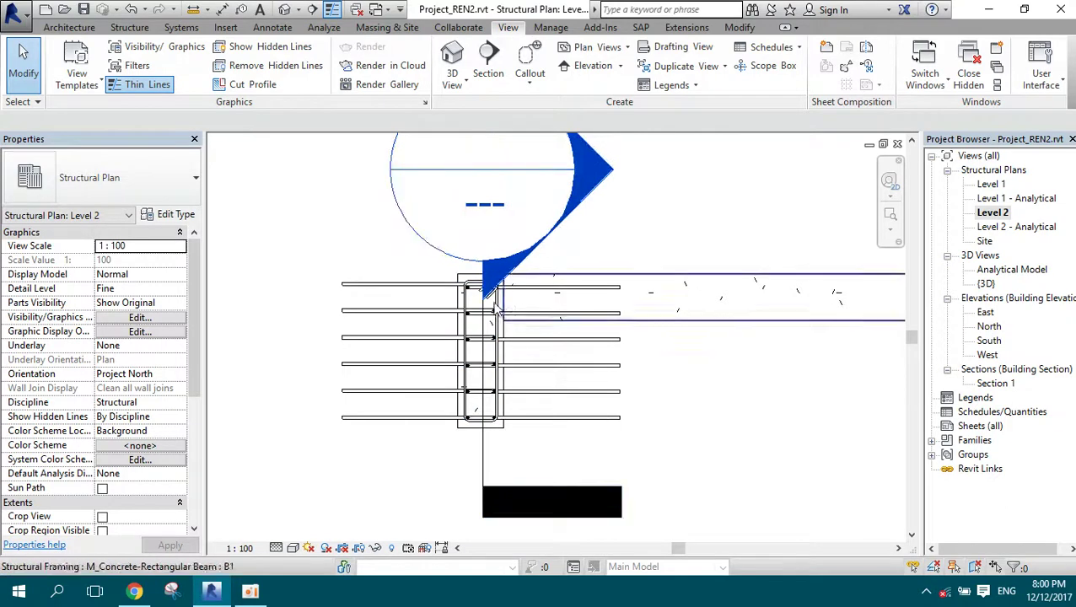
scroll(498, 316, down, 2)
scroll(514, 282, up, 2)
click(565, 217)
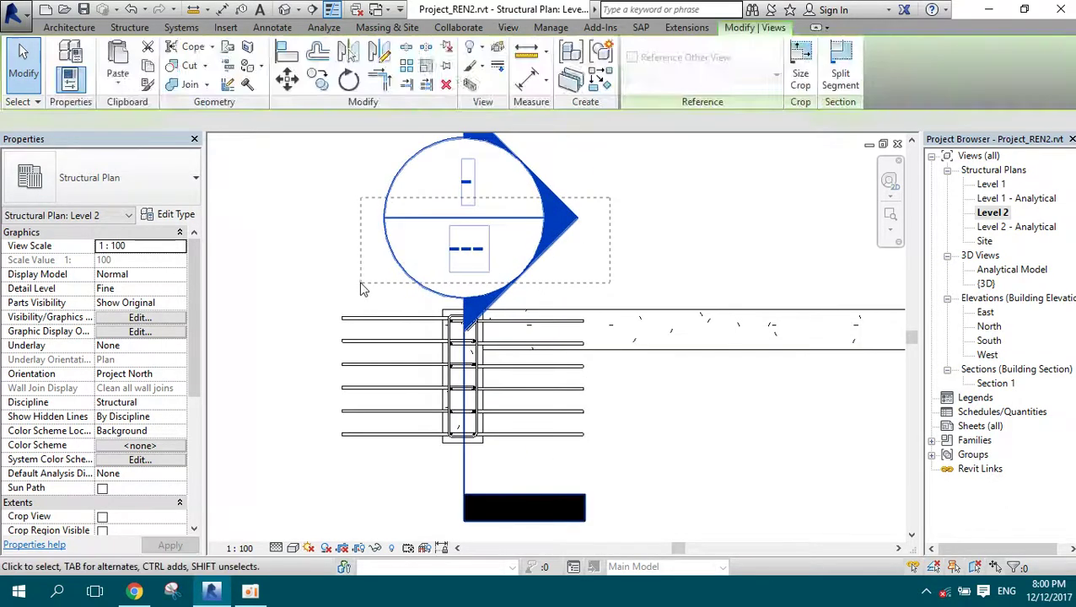
drag(464, 301, 464, 212)
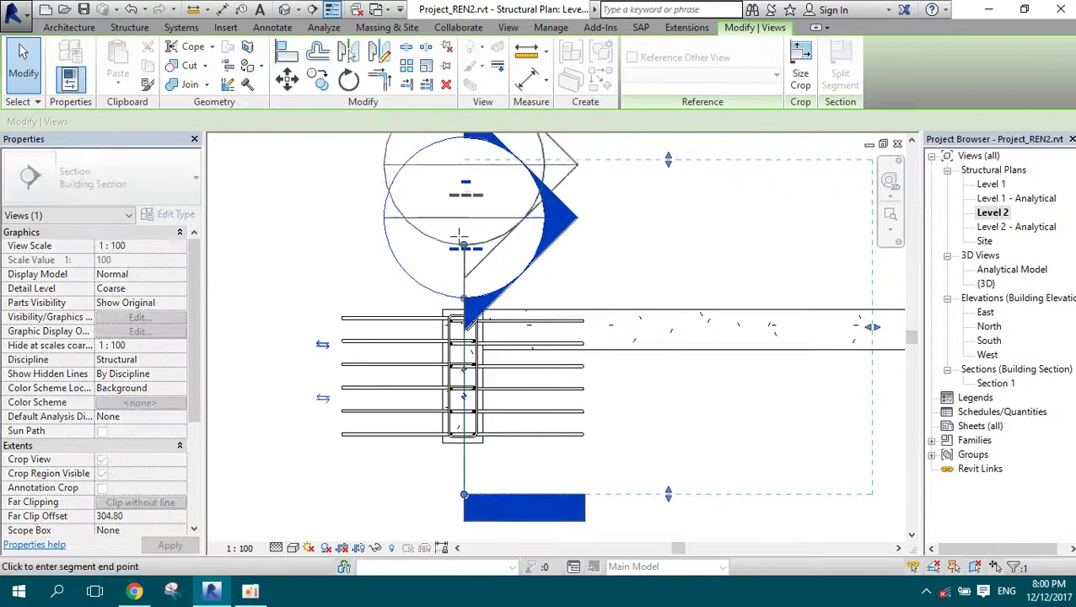
click(481, 295)
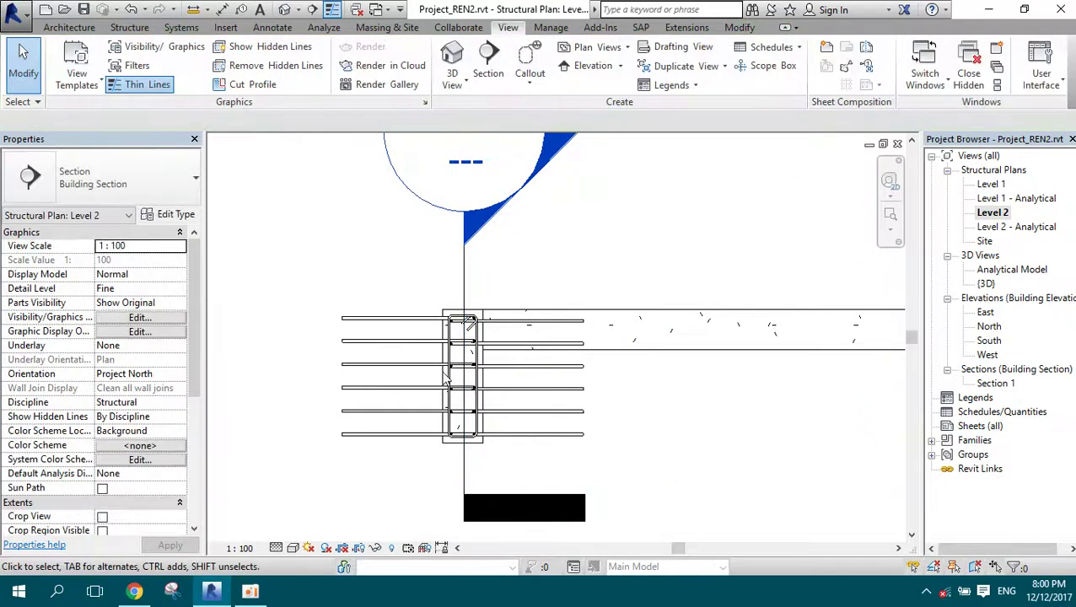
- Select the concrete column and start placing rebar with the 13M M_T1 tie shape
scroll(445, 358, up, 2)
scroll(444, 337, up, 2)
scroll(527, 243, up, 2)
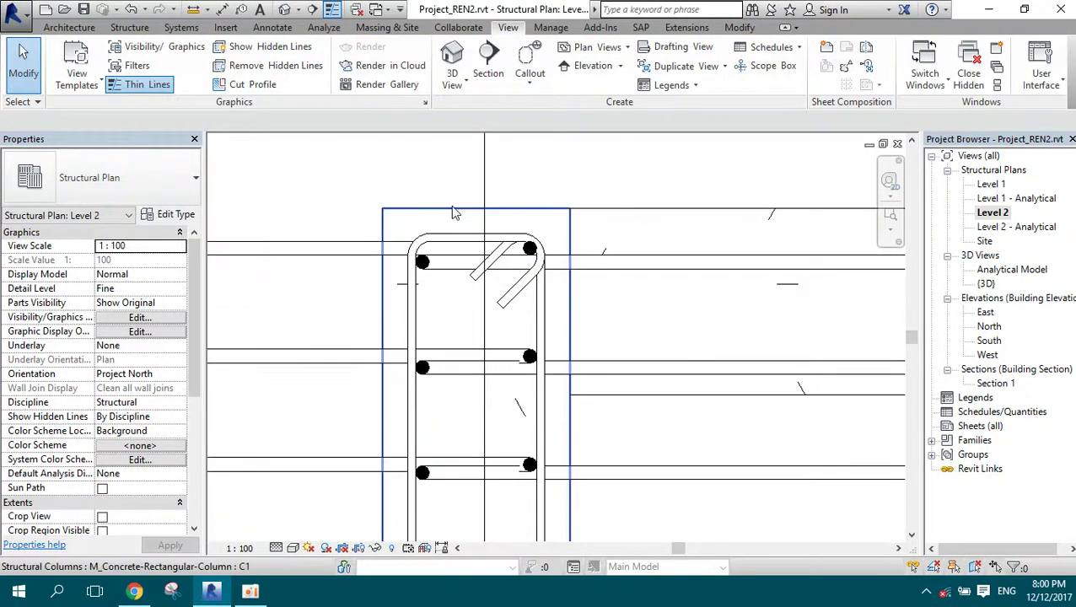
scroll(564, 236, down, 2)
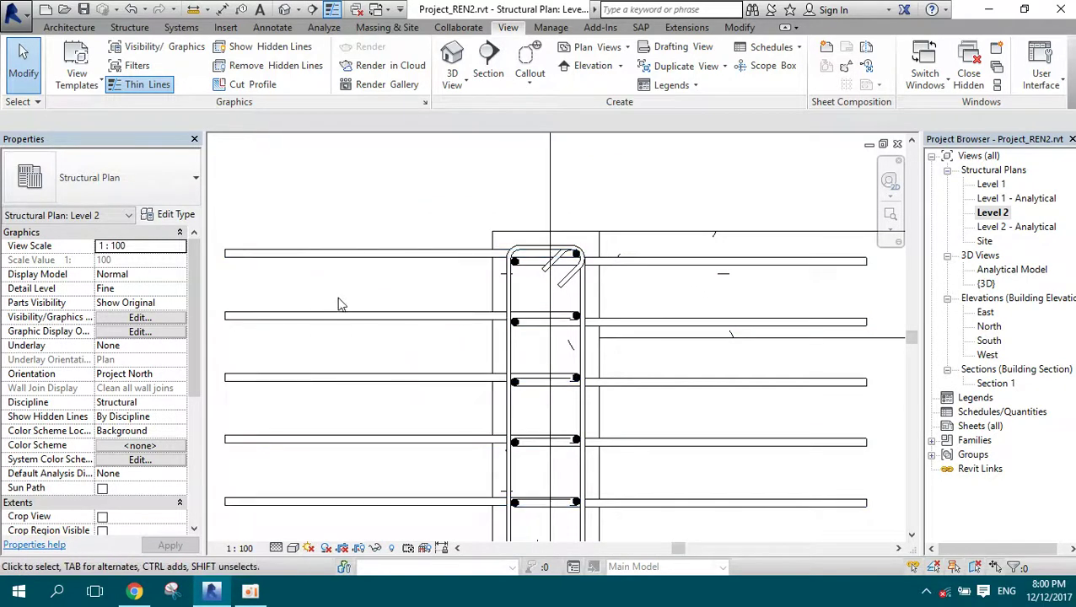
scroll(460, 291, down, 1)
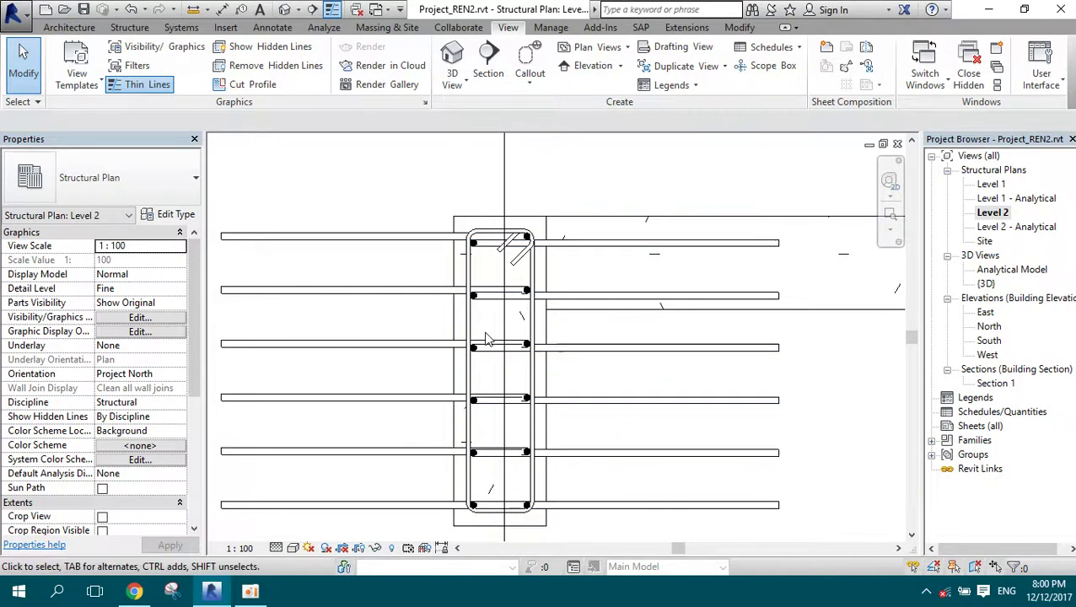
scroll(574, 295, up, 1)
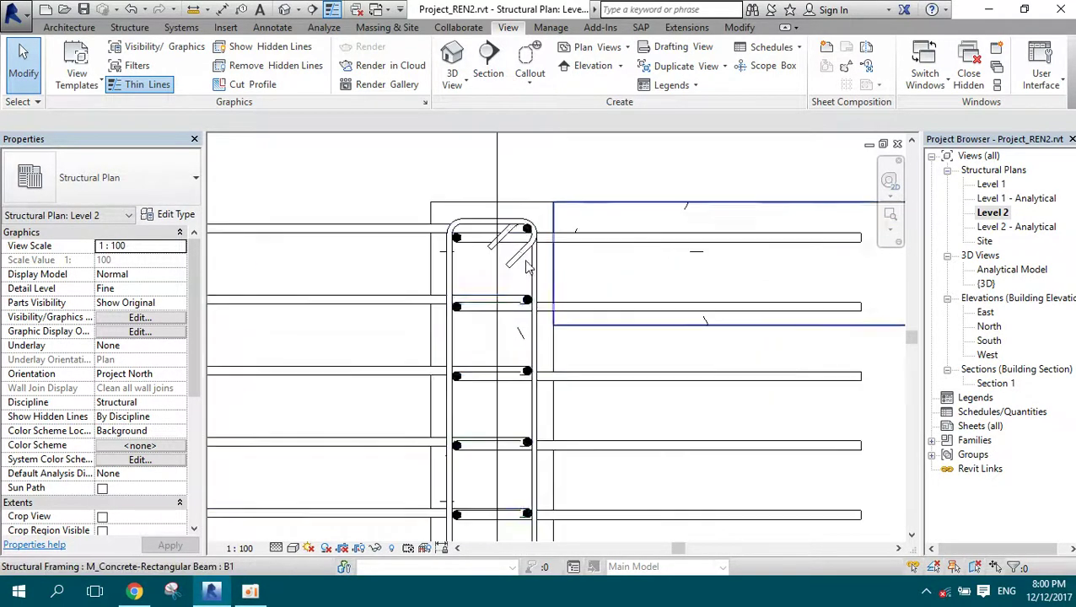
click(524, 209)
click(825, 57)
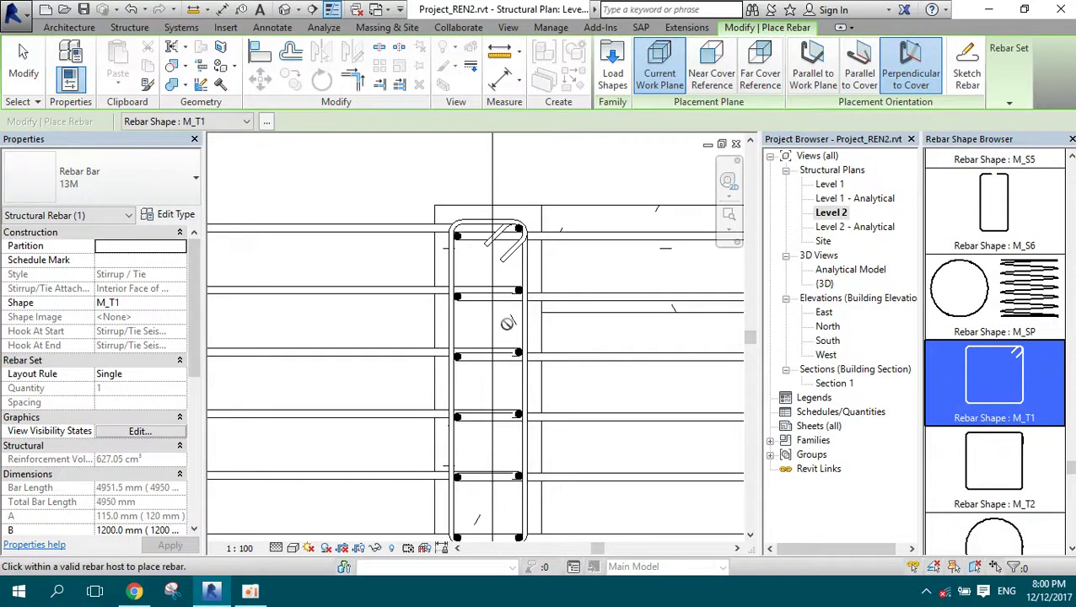
- Cycle the tie orientation between parallel to cover and parallel to work plane, then exit rebar placement
scroll(506, 321, down, 1)
scroll(509, 321, up, 1)
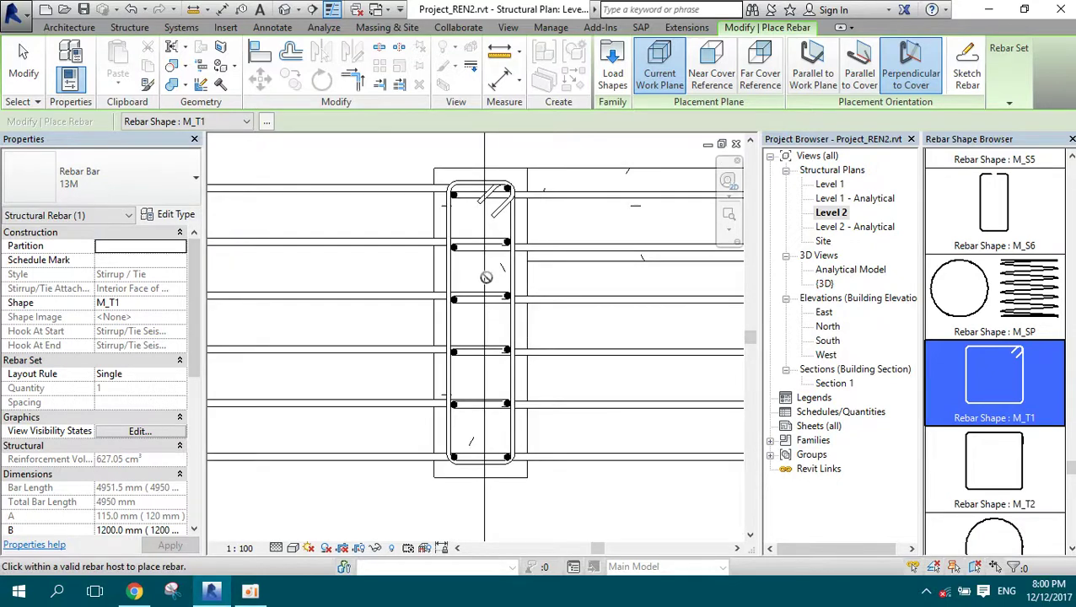
key(space)
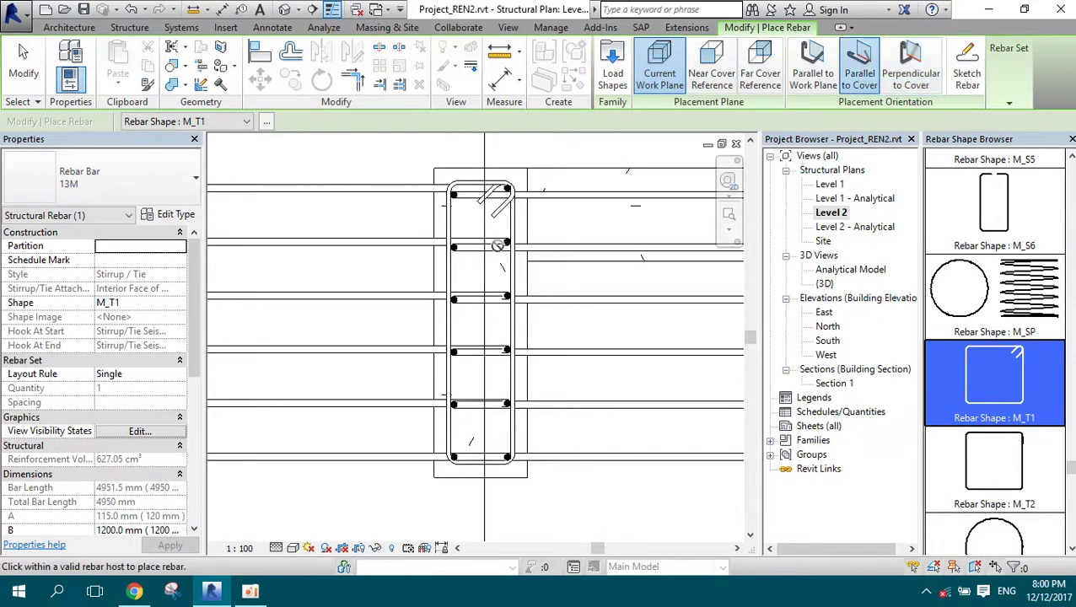
key(space)
key(space)
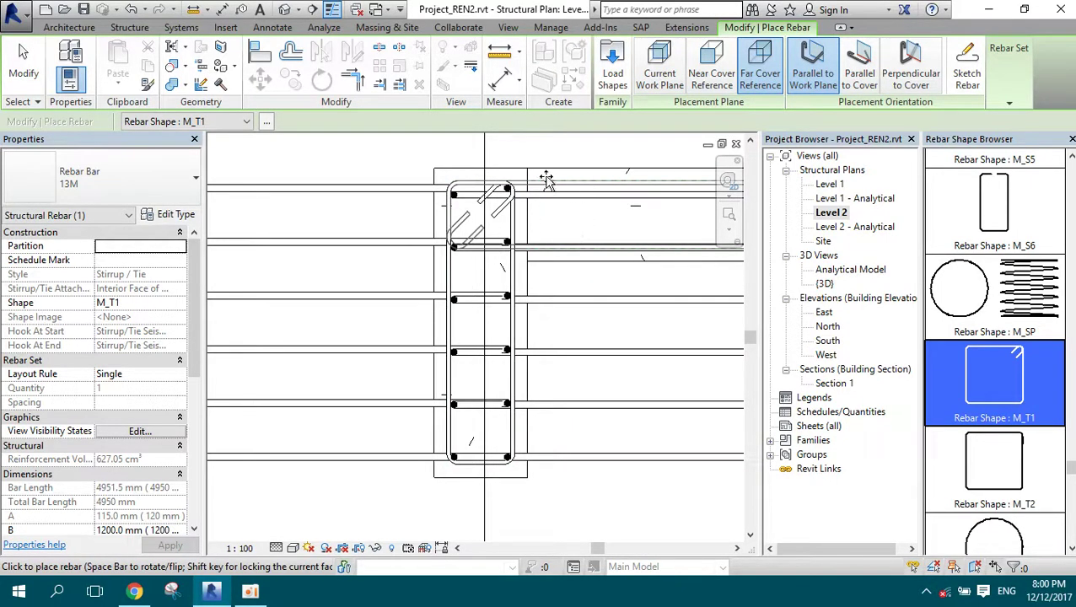
key(Escape)
- Select the section line through the column and open the Section 1 view
click(486, 156)
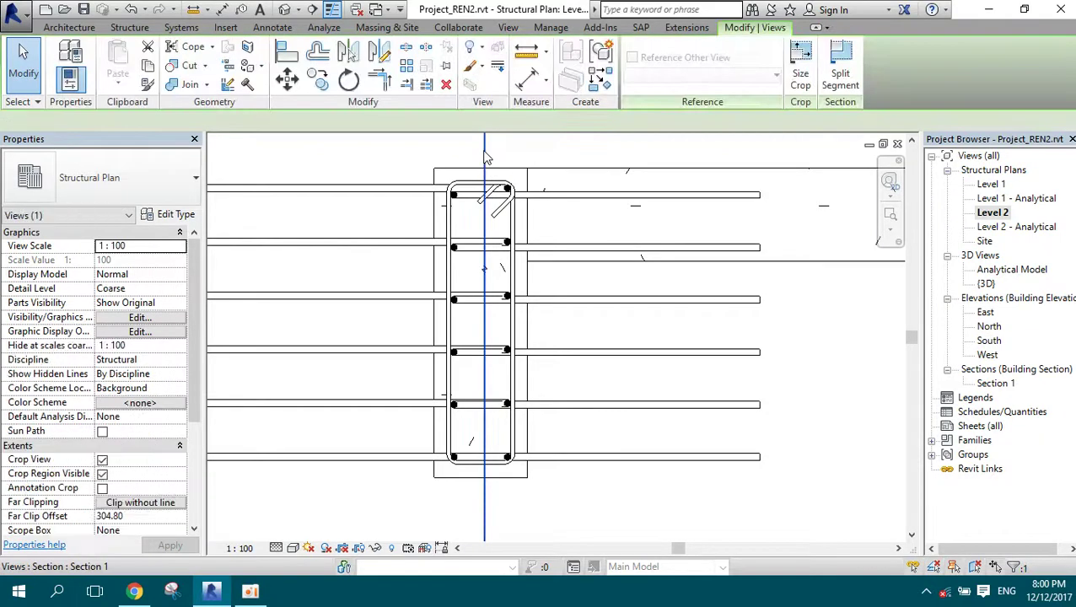
scroll(486, 199, down, 3)
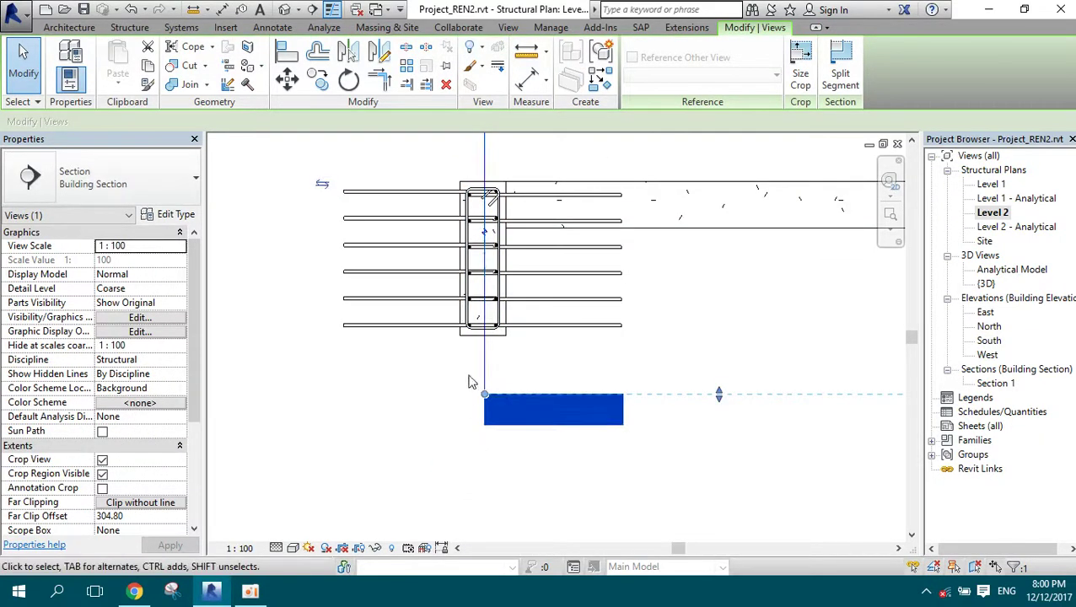
key(Escape)
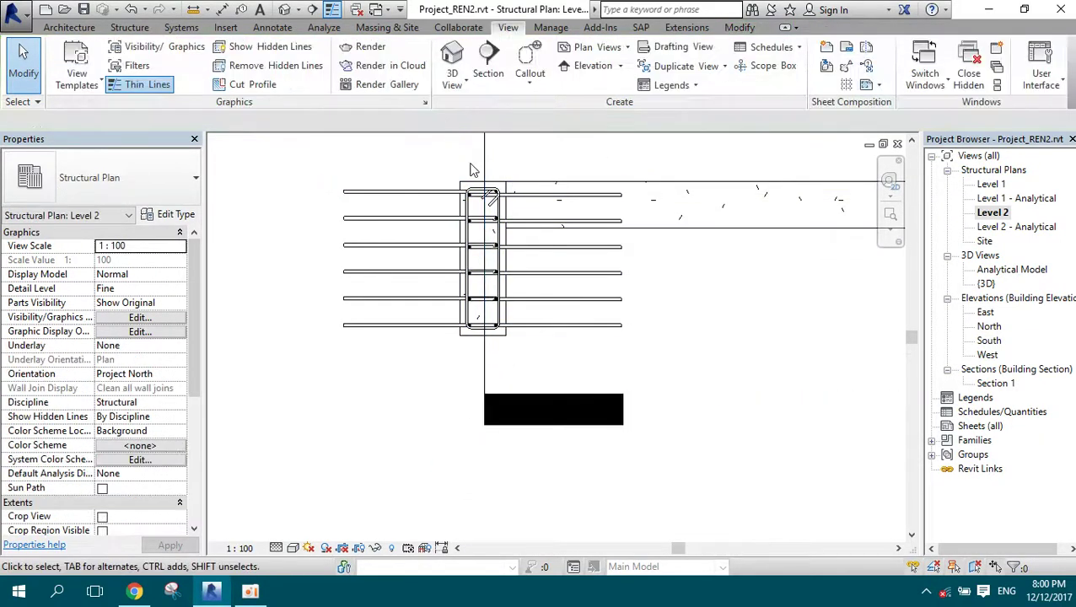
scroll(495, 167, up, 2)
click(494, 166)
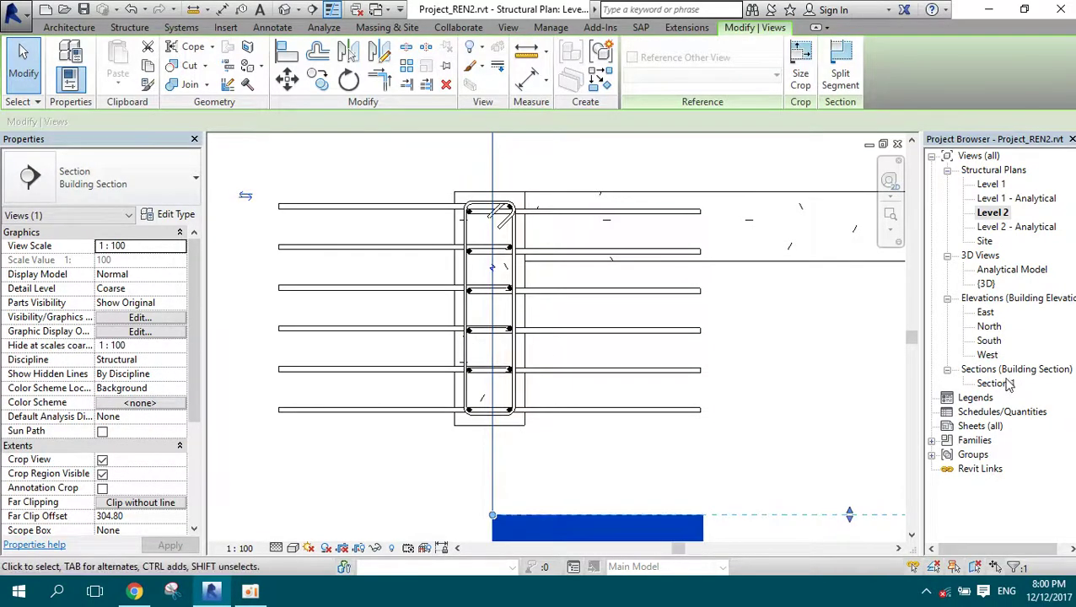
click(1004, 384)
double_click(1004, 385)
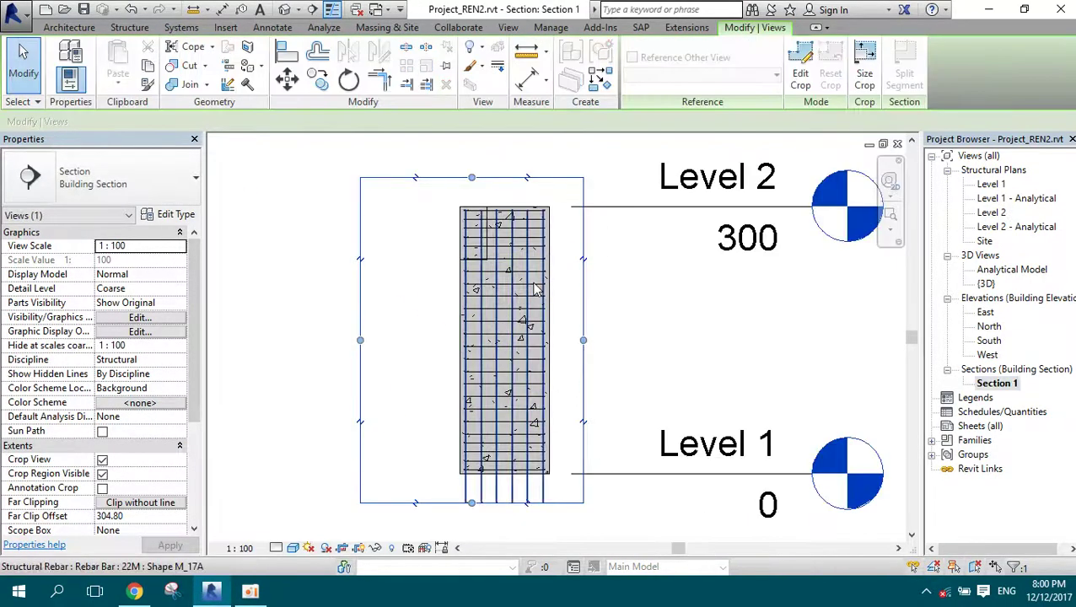
- Start rebar placement in Section 1 with the M_T1 shape, perpendicular to cover
scroll(519, 290, up, 2)
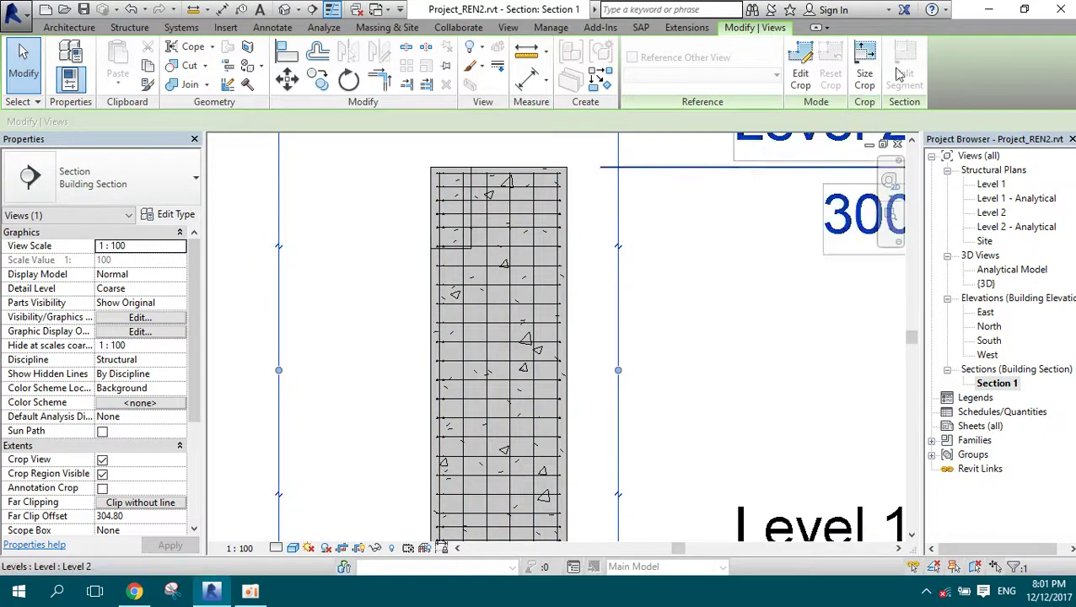
click(132, 28)
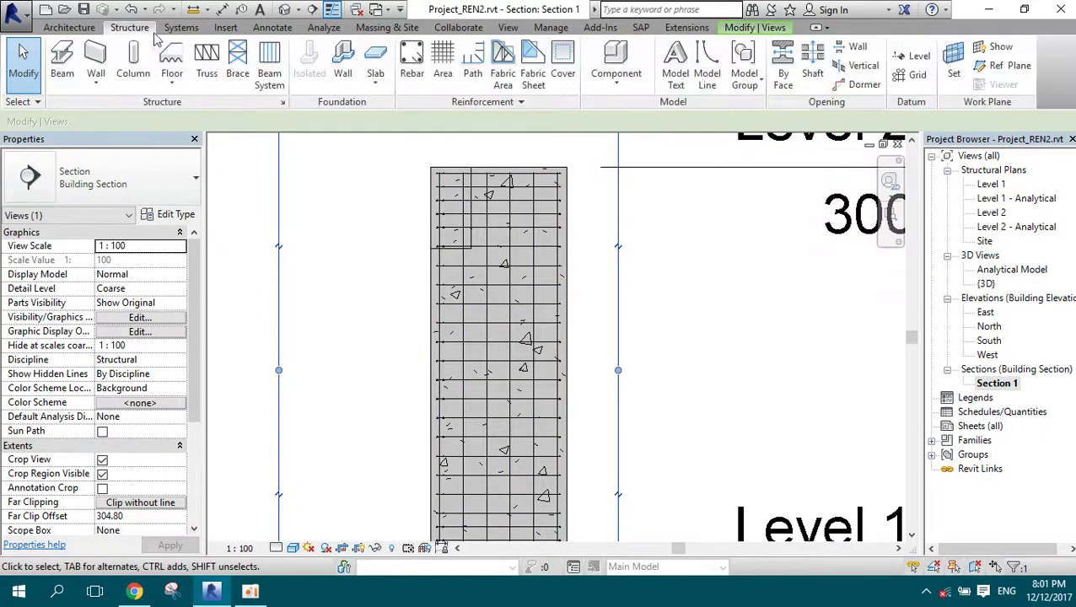
key(Escape)
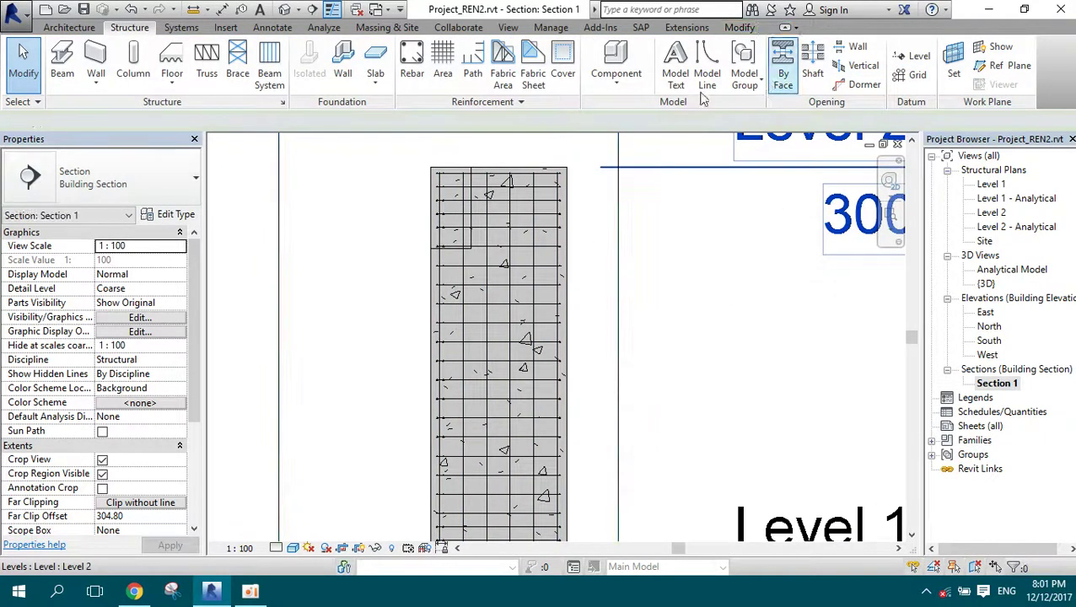
click(418, 76)
click(995, 371)
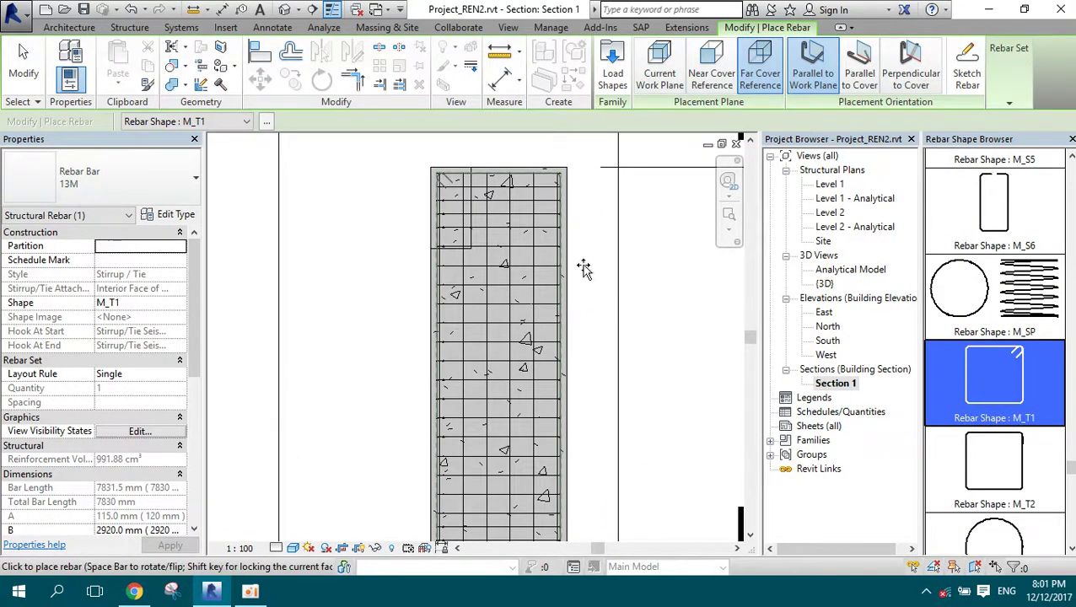
click(911, 69)
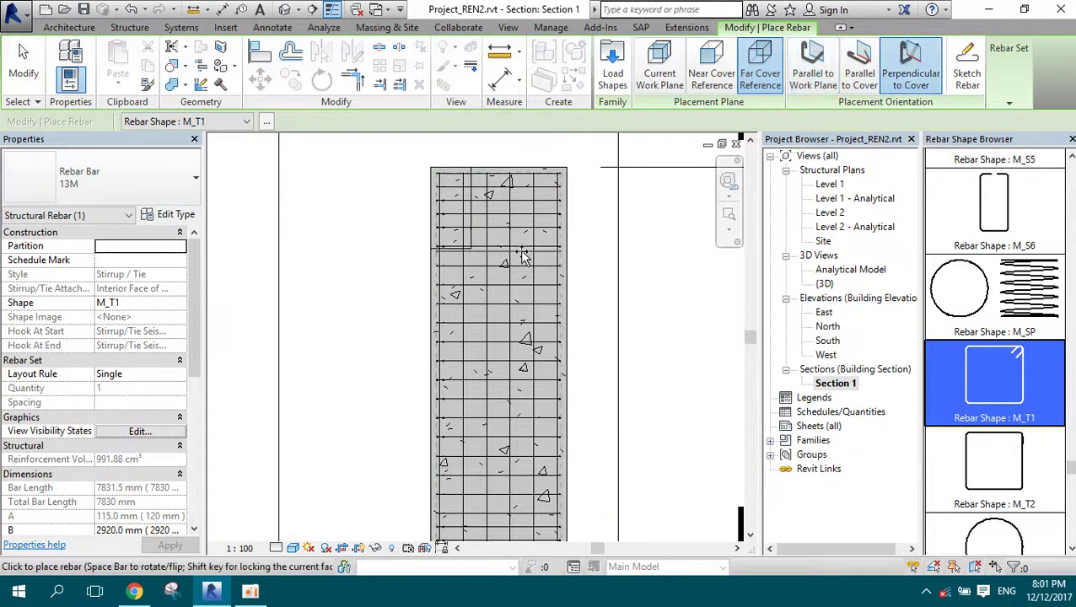
- Place an M_T1 tie across the column, set it unobscured in Section 1 and Level 2
scroll(514, 236, up, 2)
scroll(472, 181, up, 2)
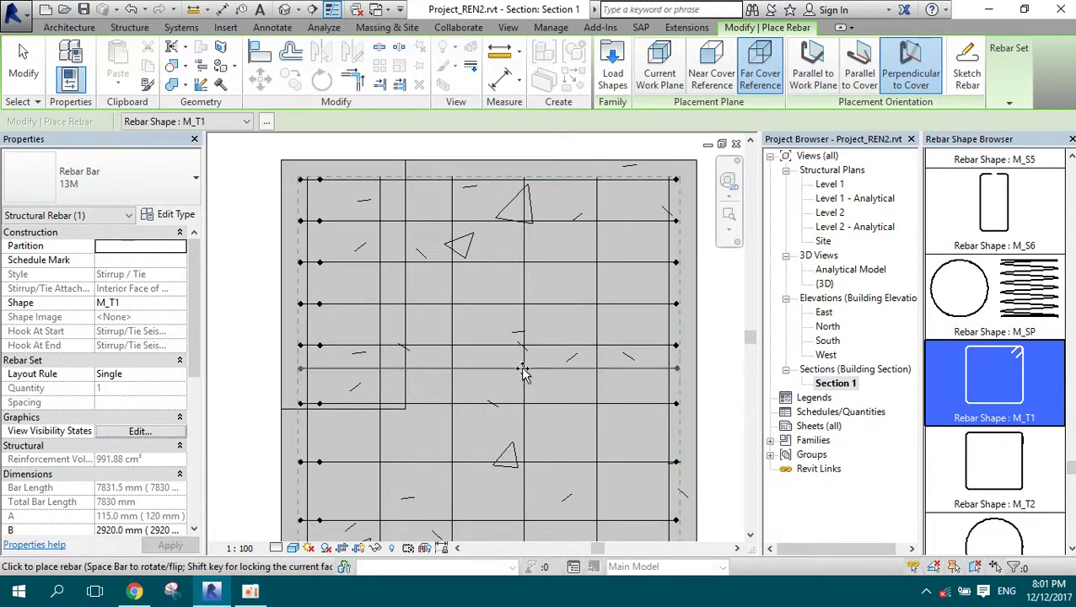
click(563, 368)
key(Escape)
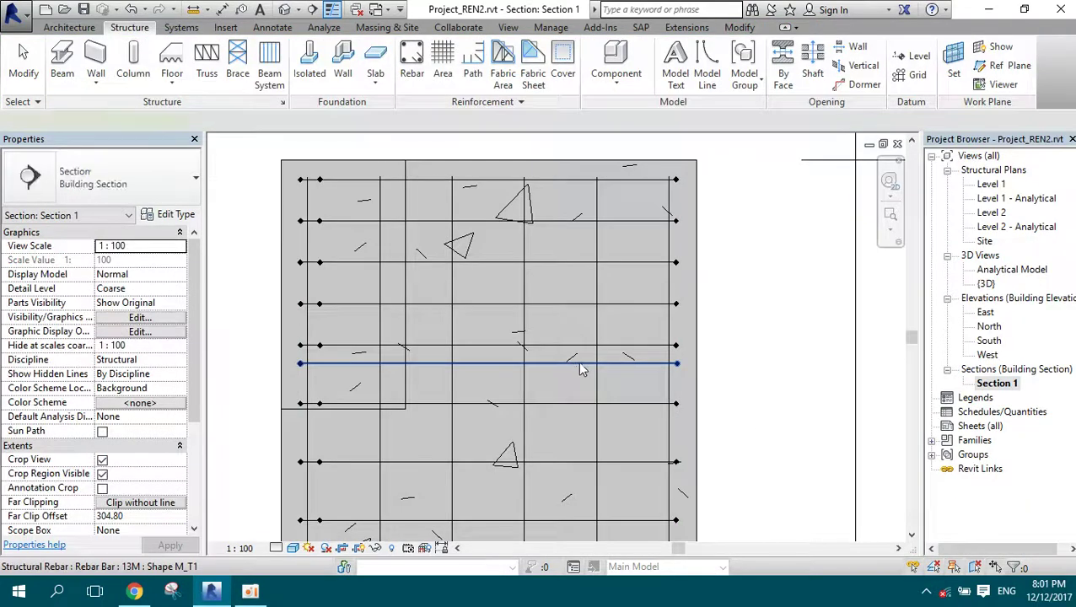
click(580, 370)
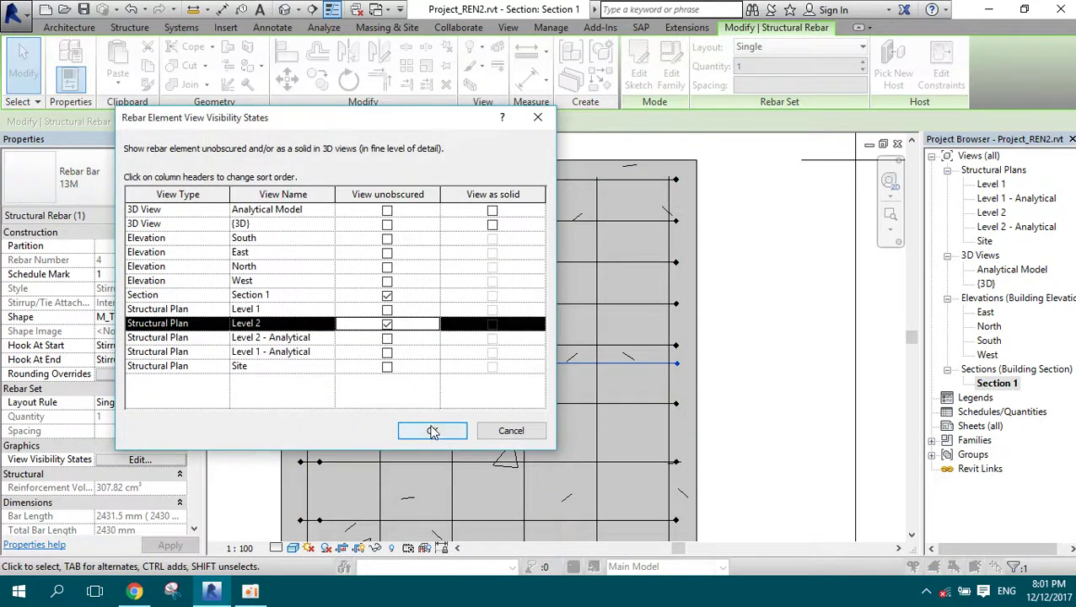
key(Return)
double_click(992, 213)
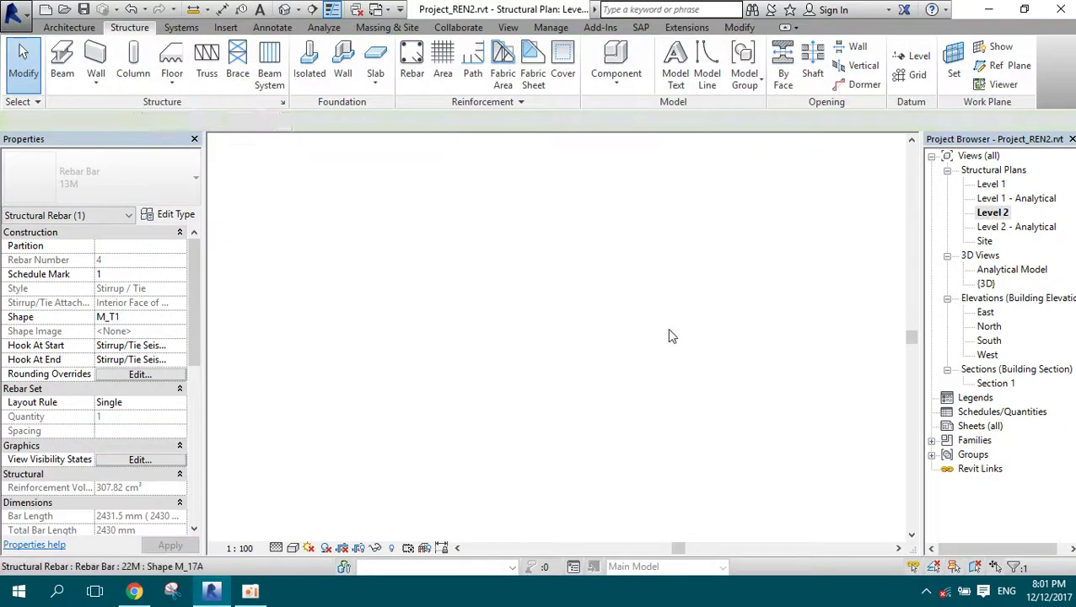
- Drag the ties down to lower positions in the column
scroll(489, 211, up, 3)
scroll(506, 194, up, 2)
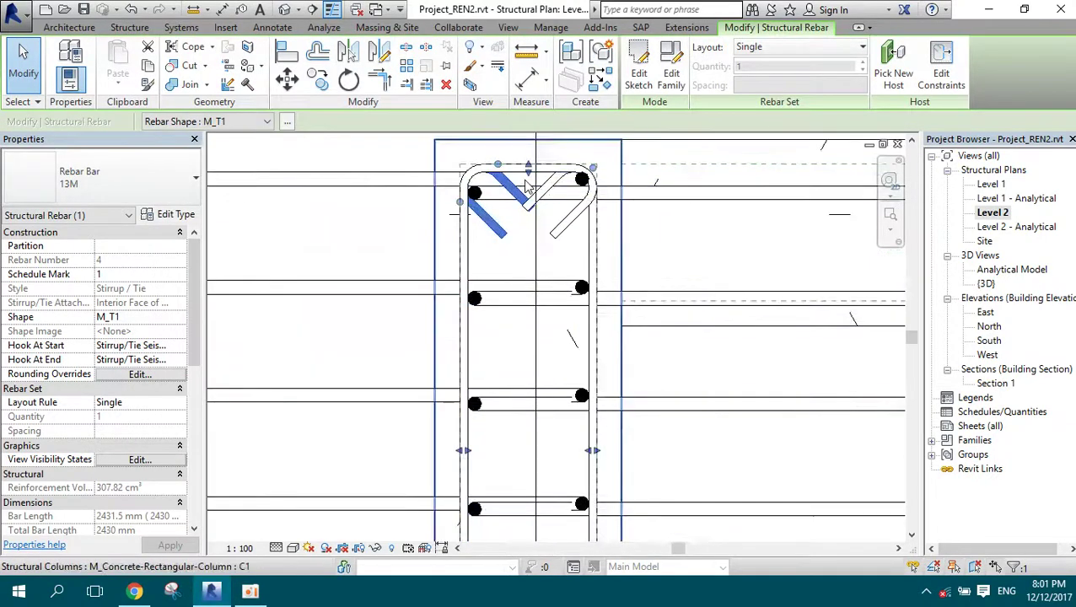
drag(530, 171, 522, 351)
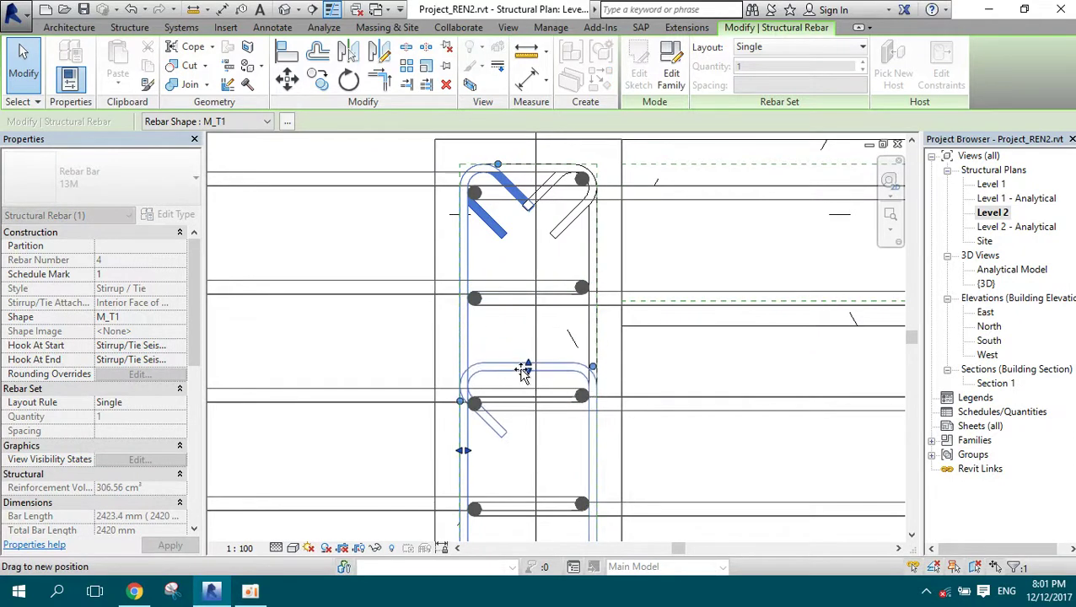
drag(524, 384, 524, 386)
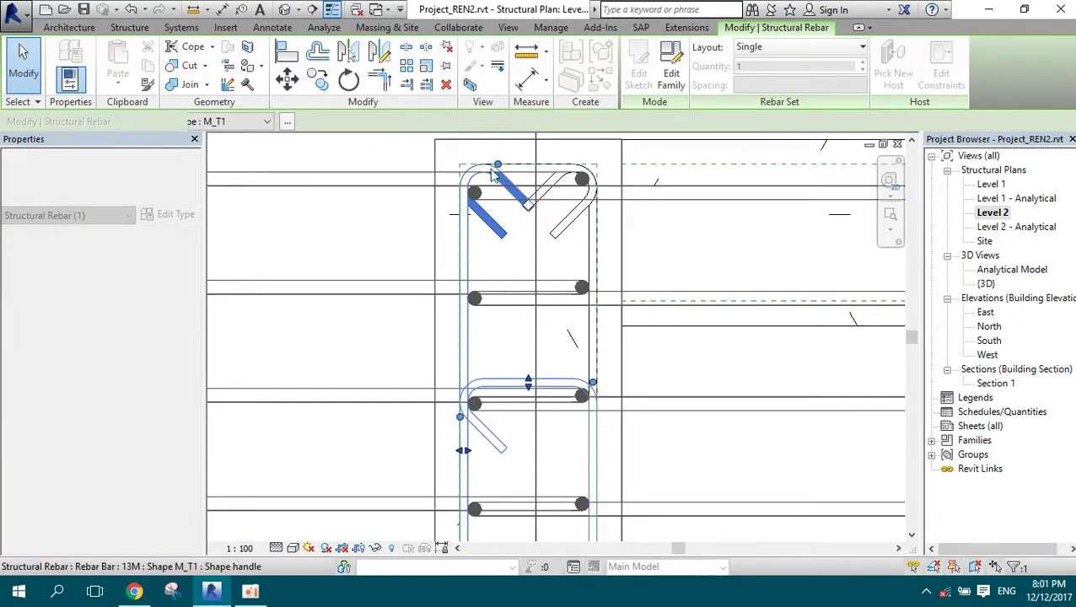
mouse_move(499, 169)
mouse_down()
mouse_move(511, 358)
mouse_move(494, 384)
mouse_up()
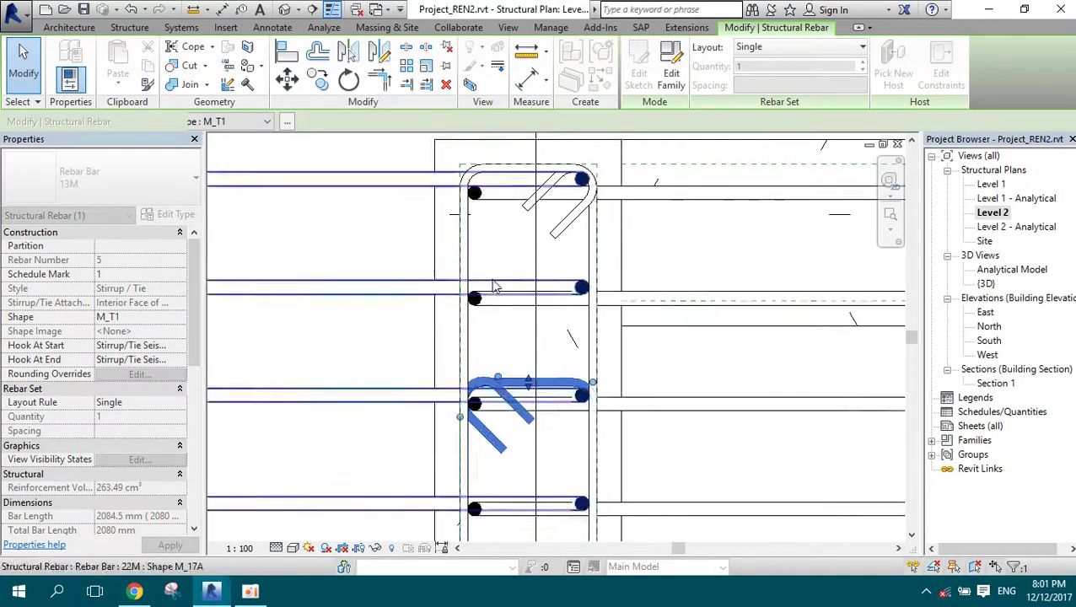
scroll(523, 363, down, 2)
scroll(509, 466, down, 2)
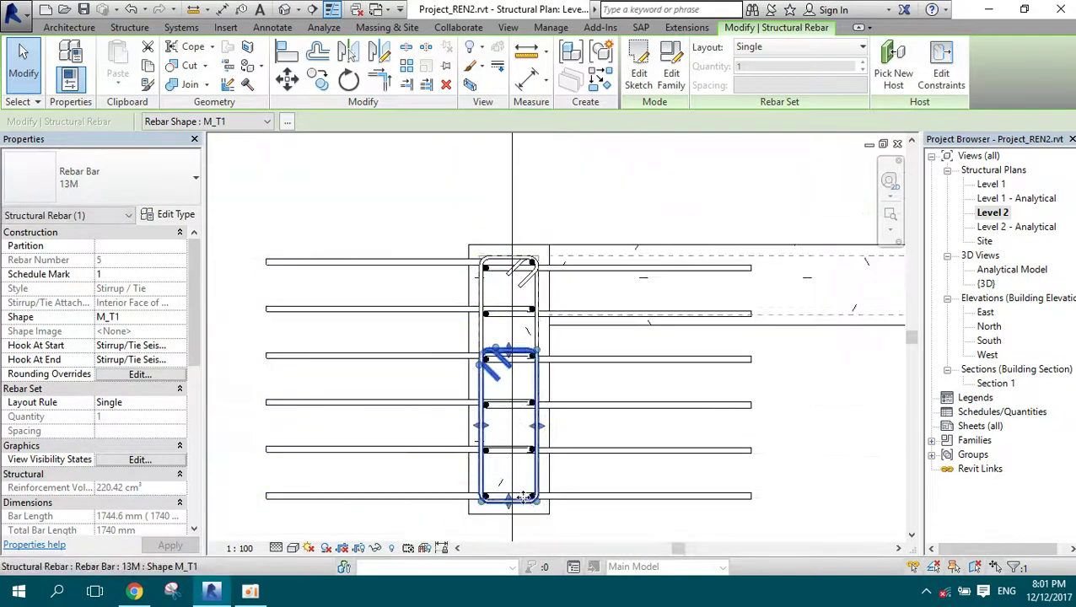
drag(510, 451, 516, 466)
- Check the column's rebar in the Section 1 view
scroll(516, 464, up, 3)
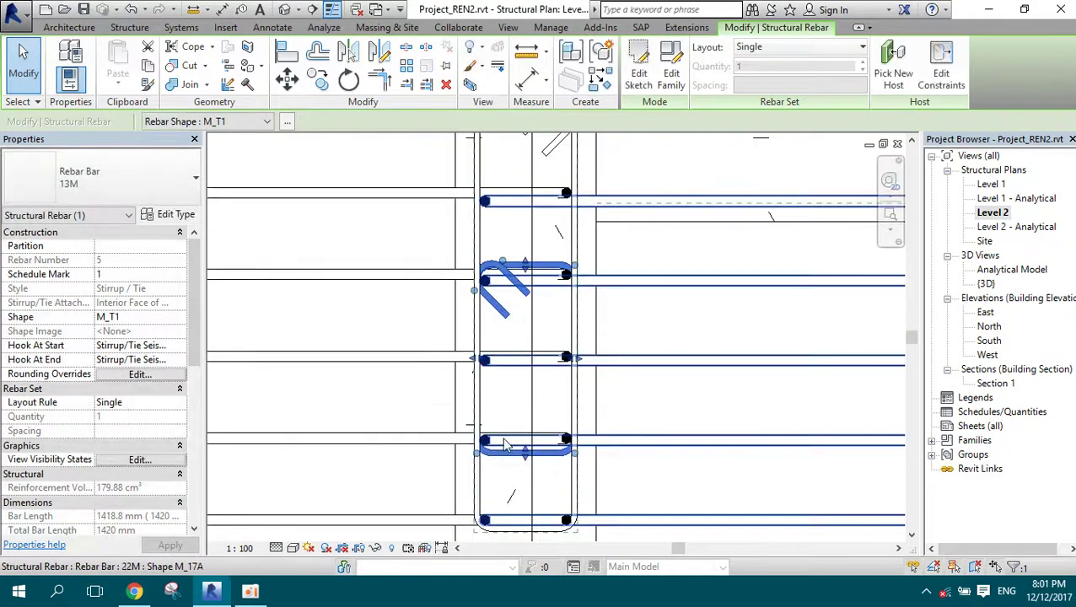
scroll(531, 342, up, 2)
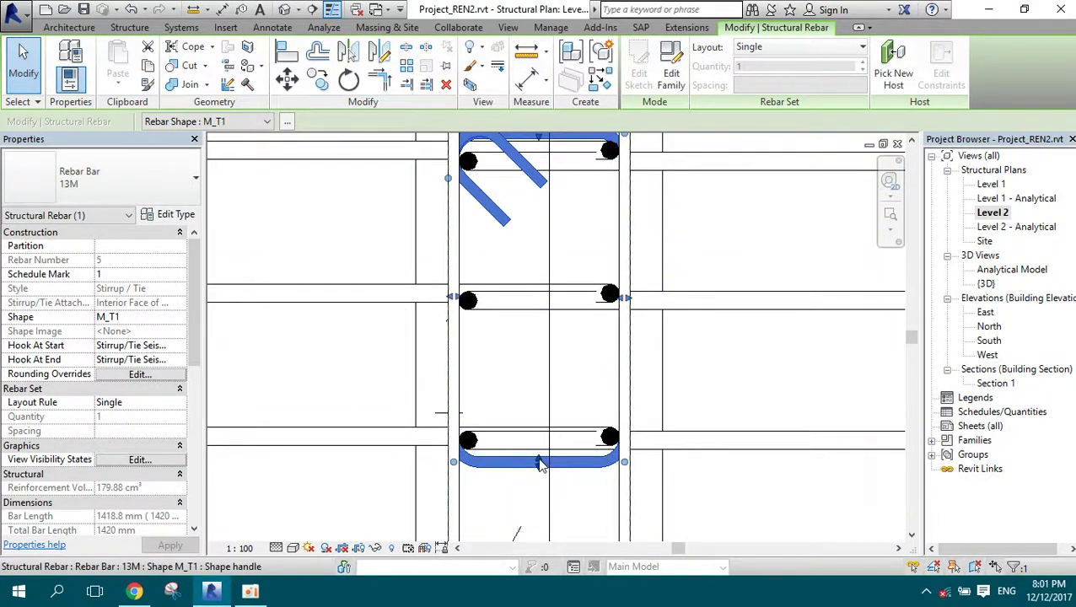
scroll(543, 338, down, 2)
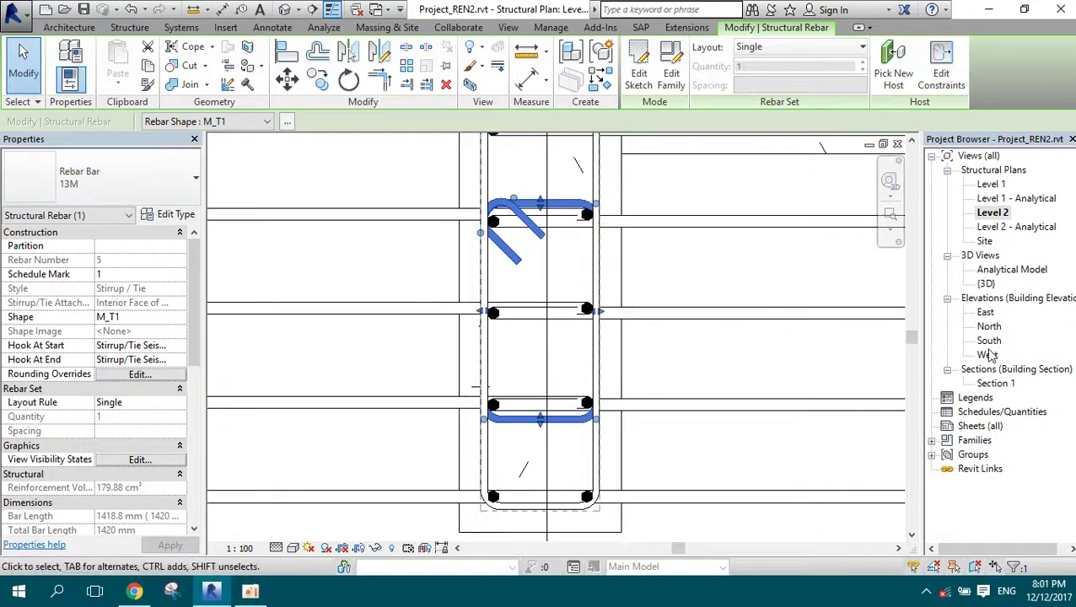
double_click(995, 384)
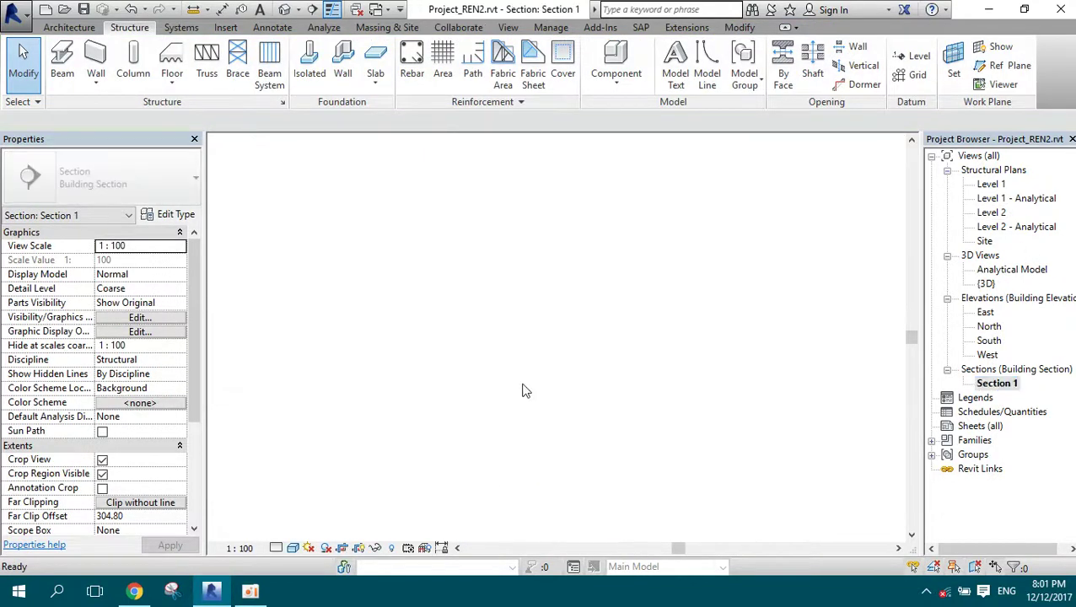
scroll(605, 230, down, 2)
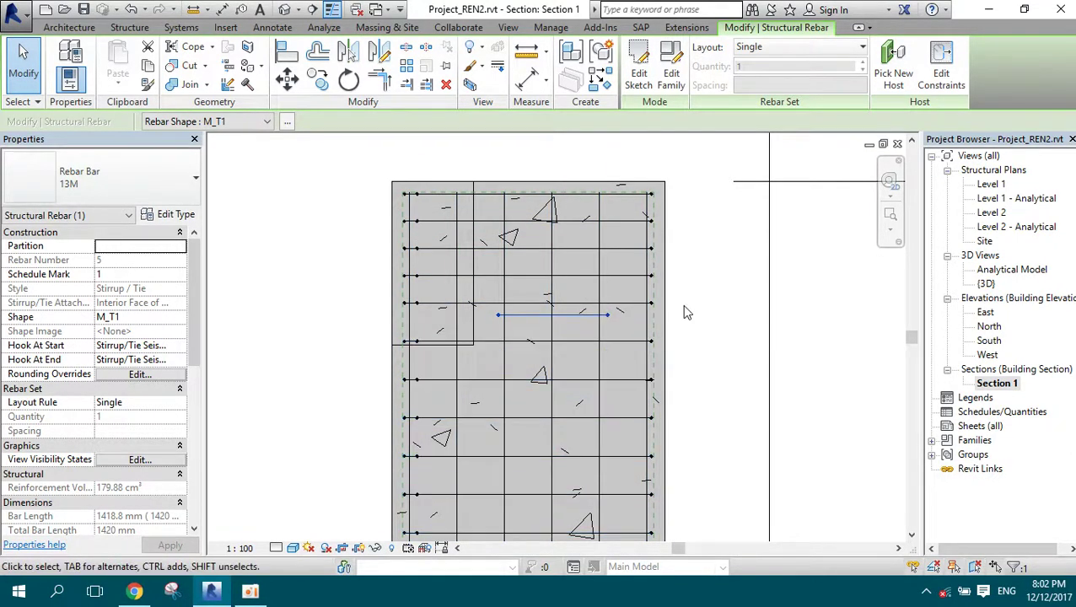
key(Escape)
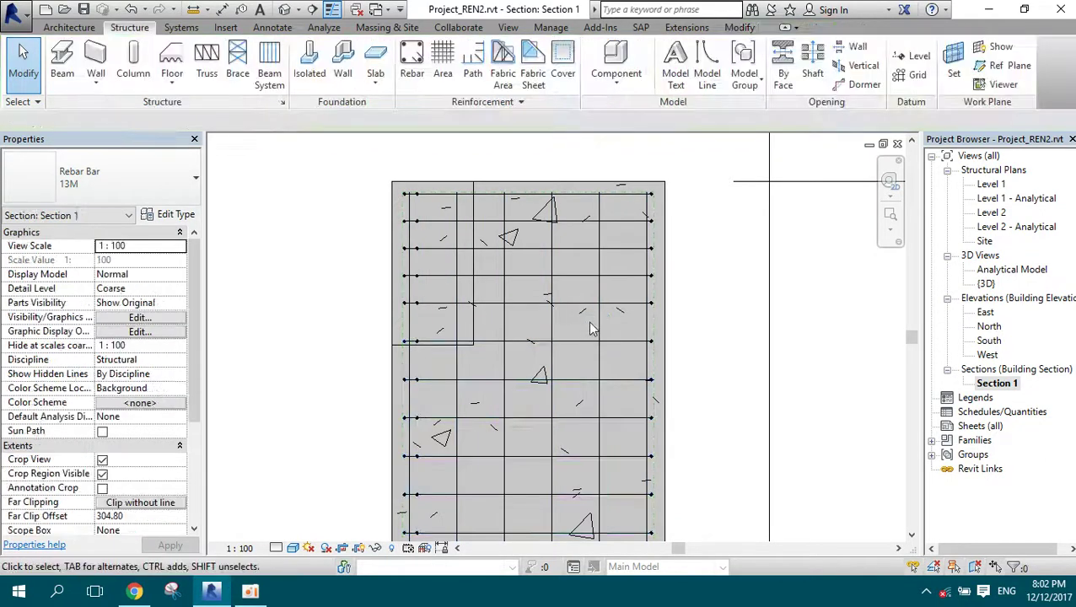
- Return to the Level 2 plan and select the column's top tie set
double_click(992, 213)
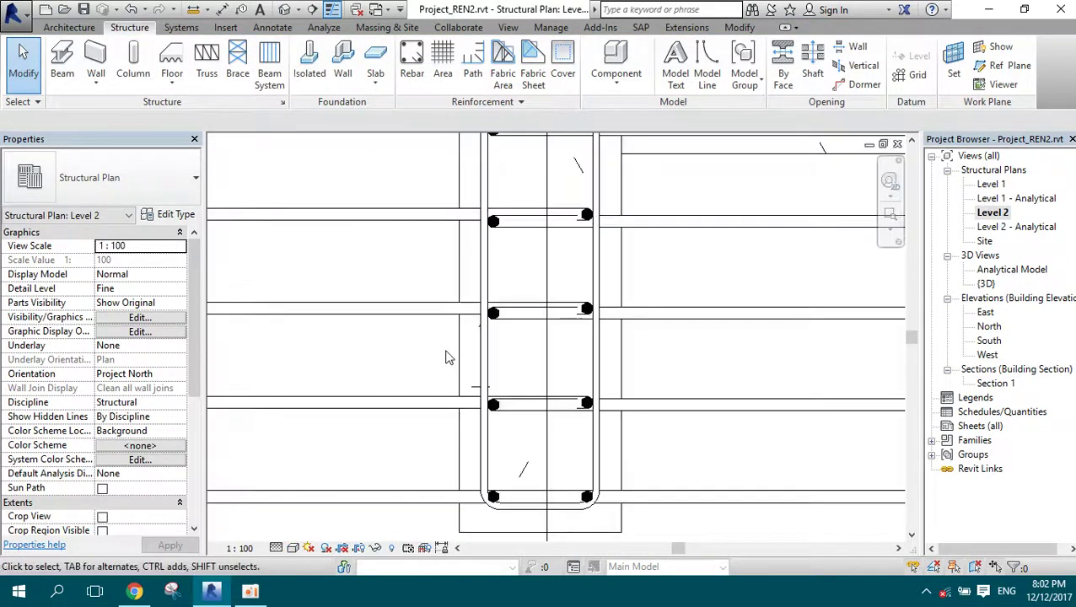
scroll(541, 387, down, 2)
scroll(538, 173, up, 2)
scroll(512, 230, up, 2)
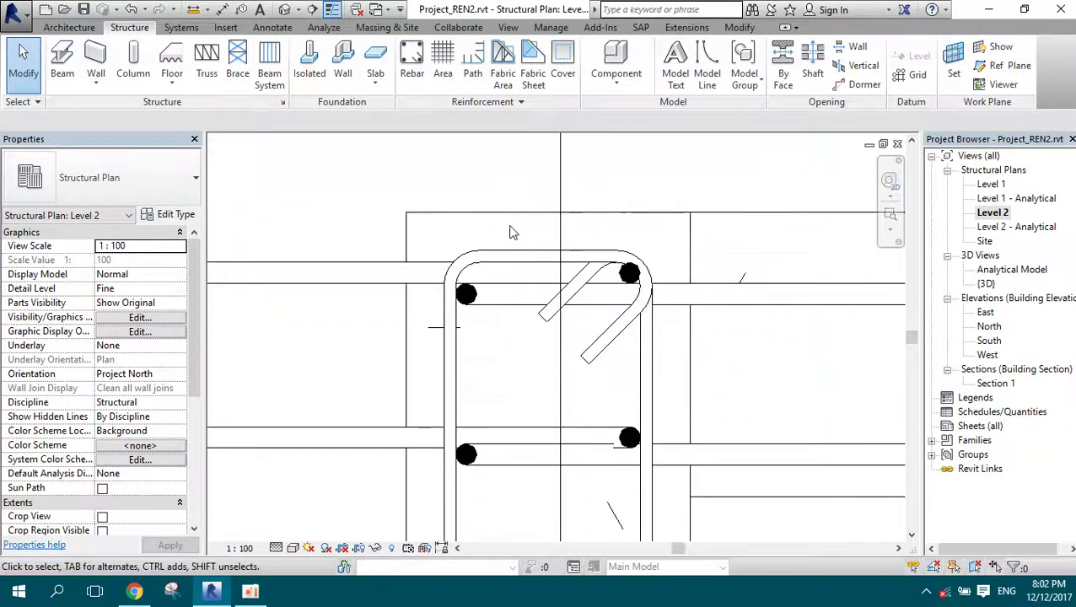
click(514, 267)
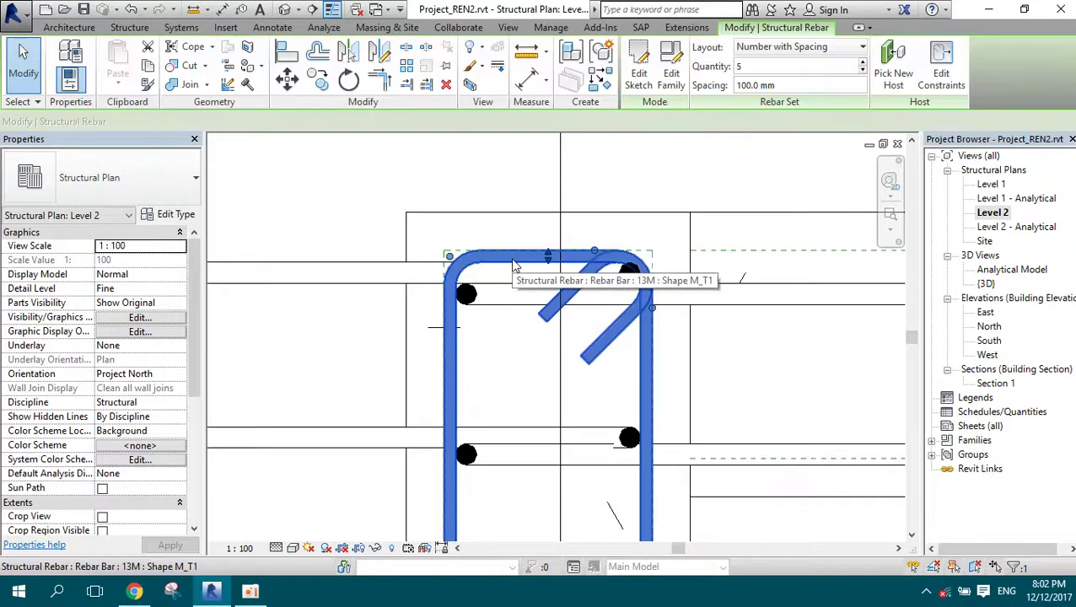
- Move the tie set from the column corner to its new position
click(317, 82)
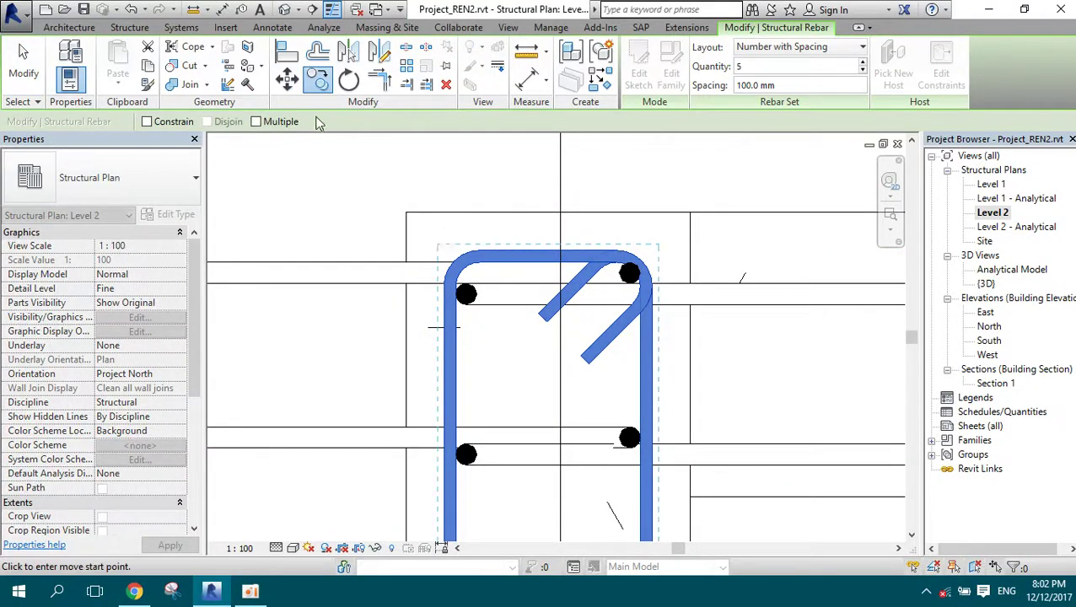
click(407, 218)
scroll(390, 340, down, 2)
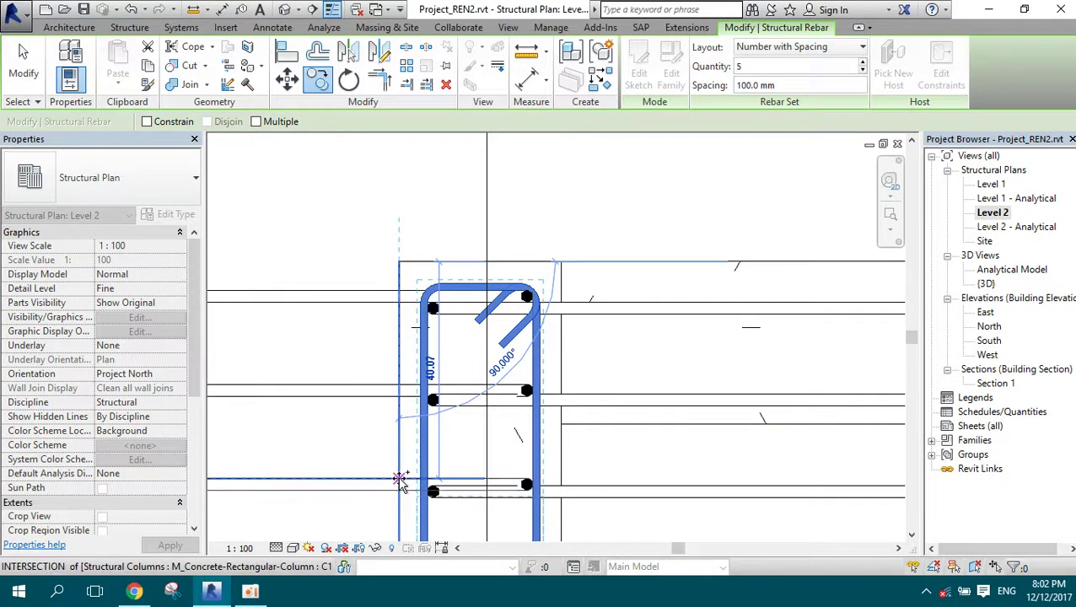
click(388, 371)
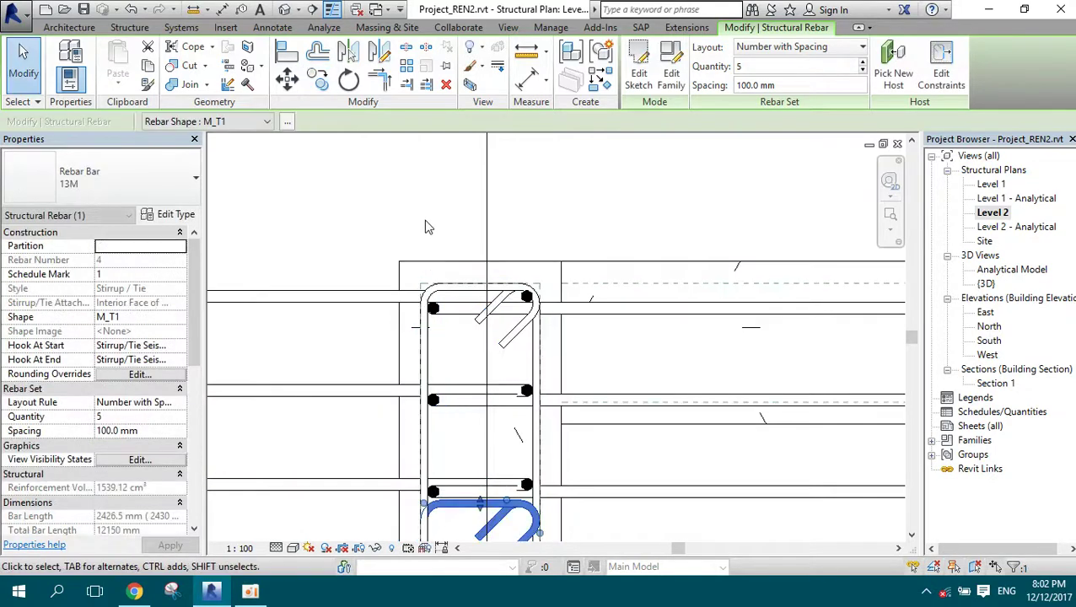
- Reshape the tie so its edges wrap the inner vertical bars
scroll(472, 295, down, 2)
scroll(447, 321, down, 2)
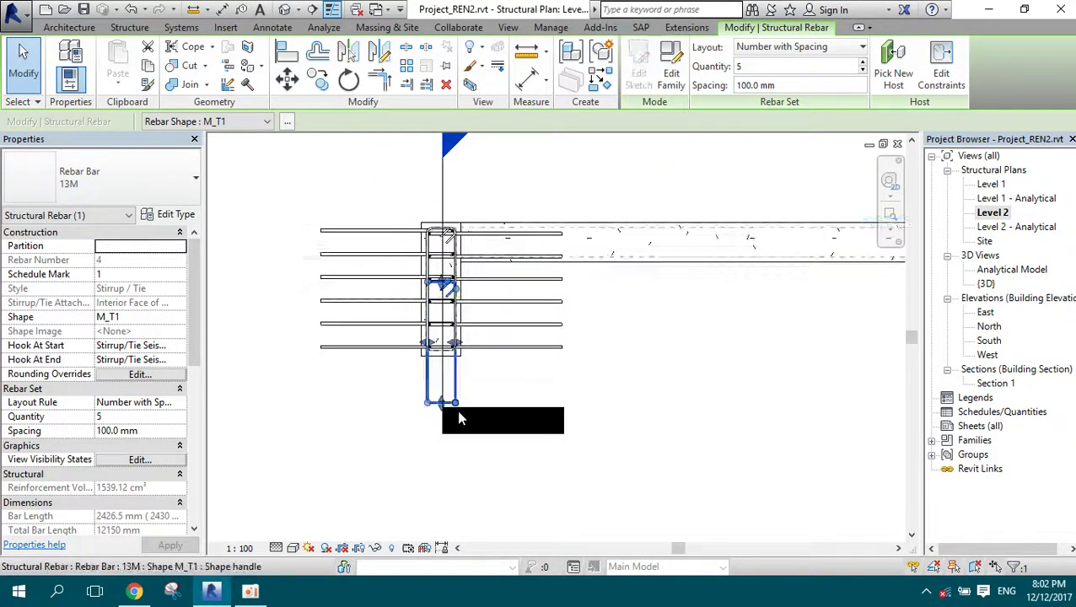
scroll(462, 414, up, 1)
drag(431, 406, 433, 366)
drag(423, 281, 424, 267)
scroll(409, 179, up, 3)
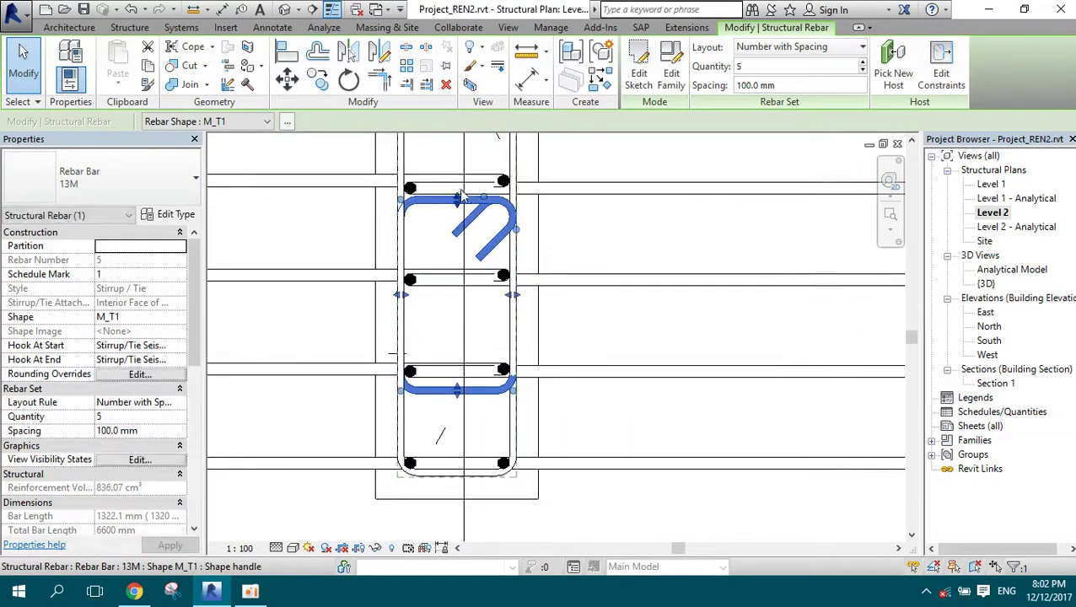
scroll(461, 197, up, 1)
mouse_move(461, 196)
mouse_down()
mouse_move(457, 157)
mouse_move(496, 153)
mouse_up()
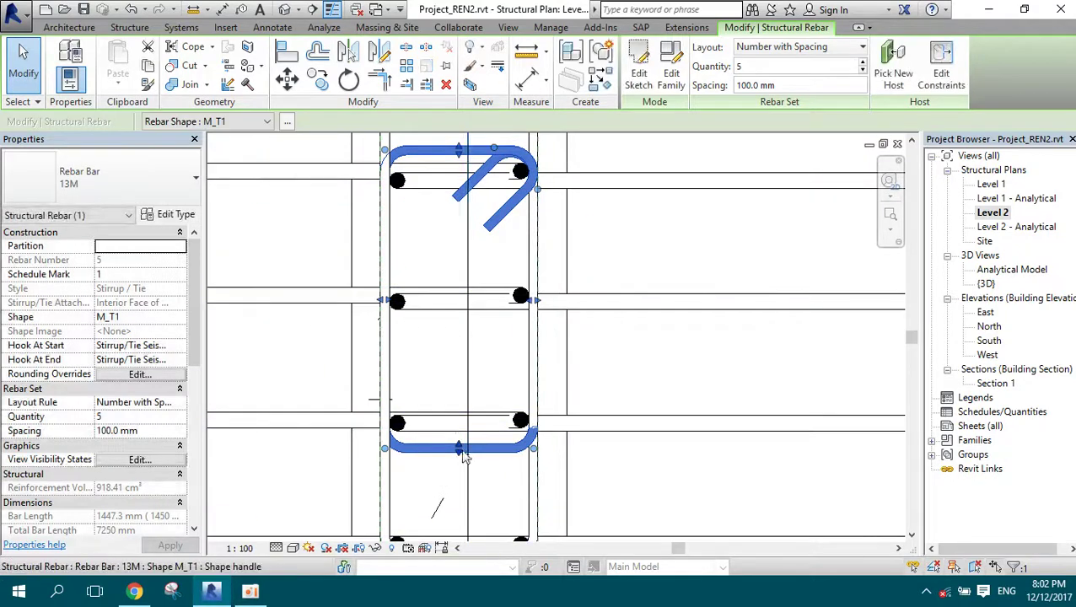
- Review the ties in Section 1 and Level 2, then open the {3D} view
double_click(997, 384)
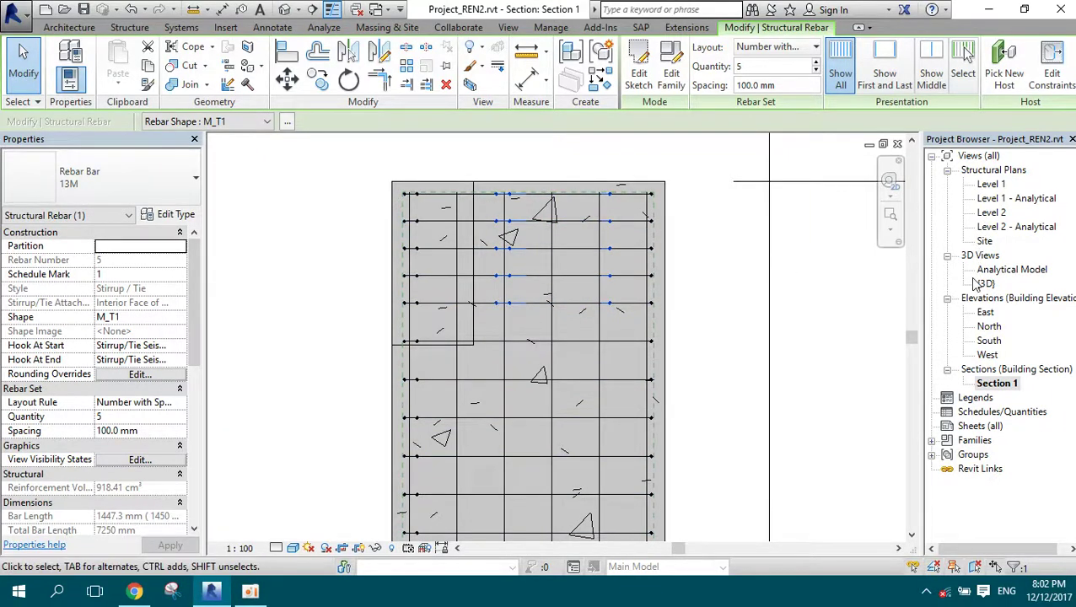
double_click(983, 212)
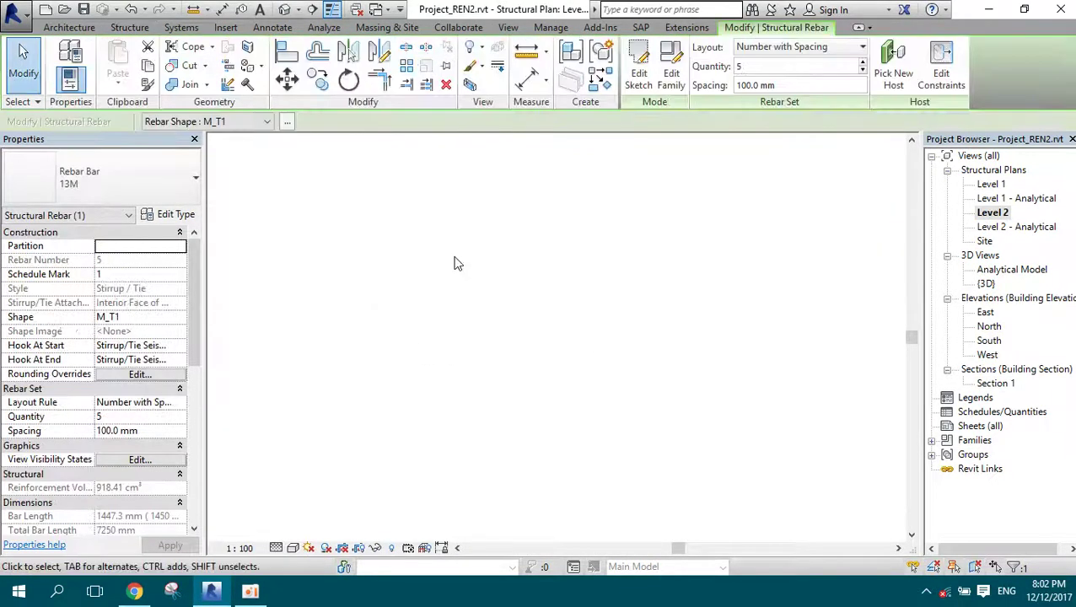
scroll(529, 314, down, 3)
scroll(472, 312, down, 2)
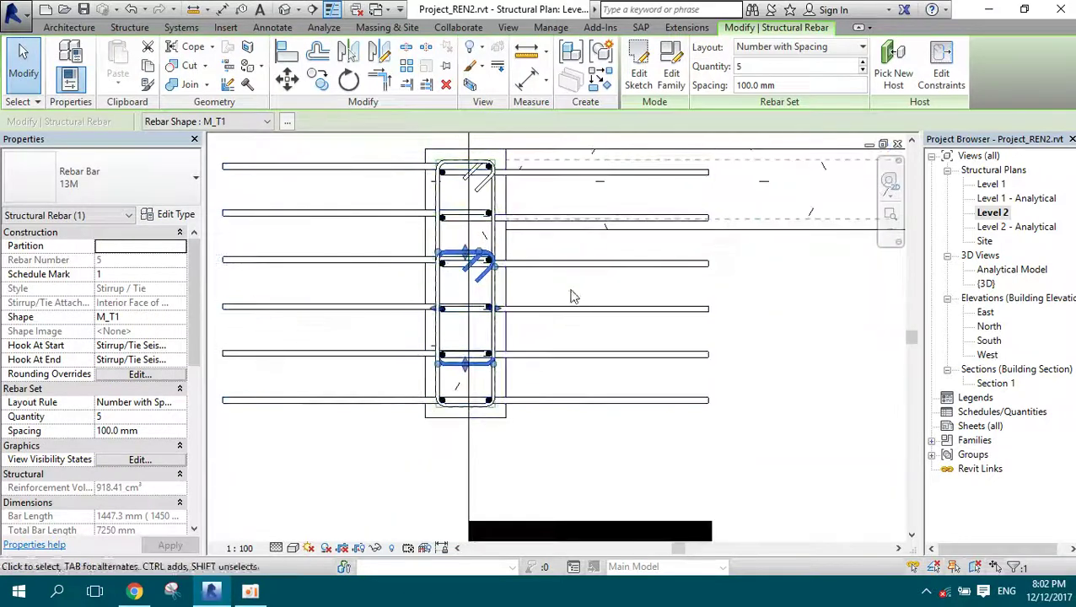
double_click(984, 285)
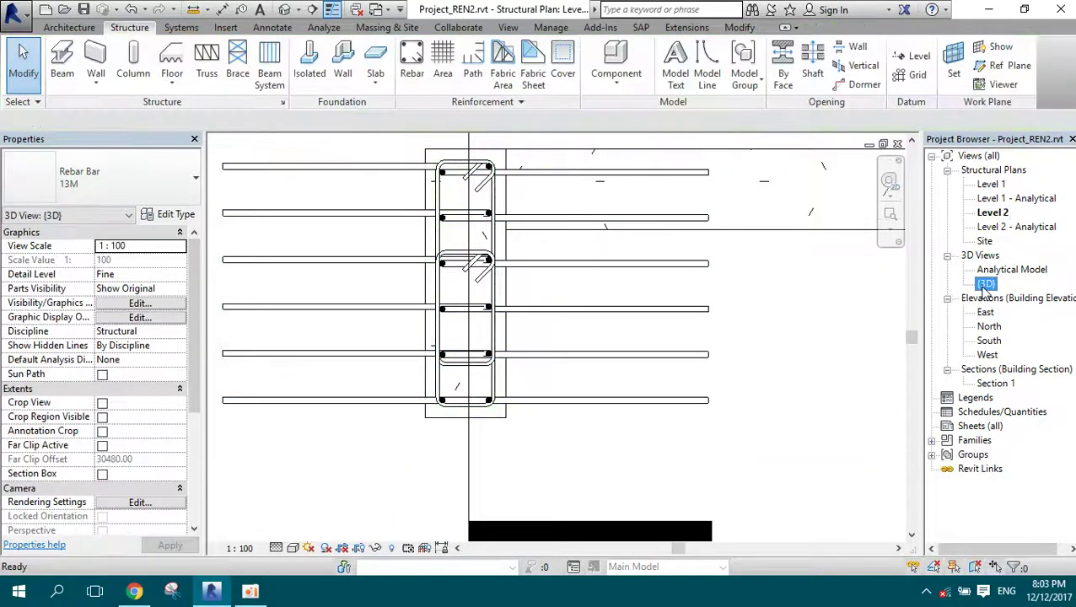
click(648, 317)
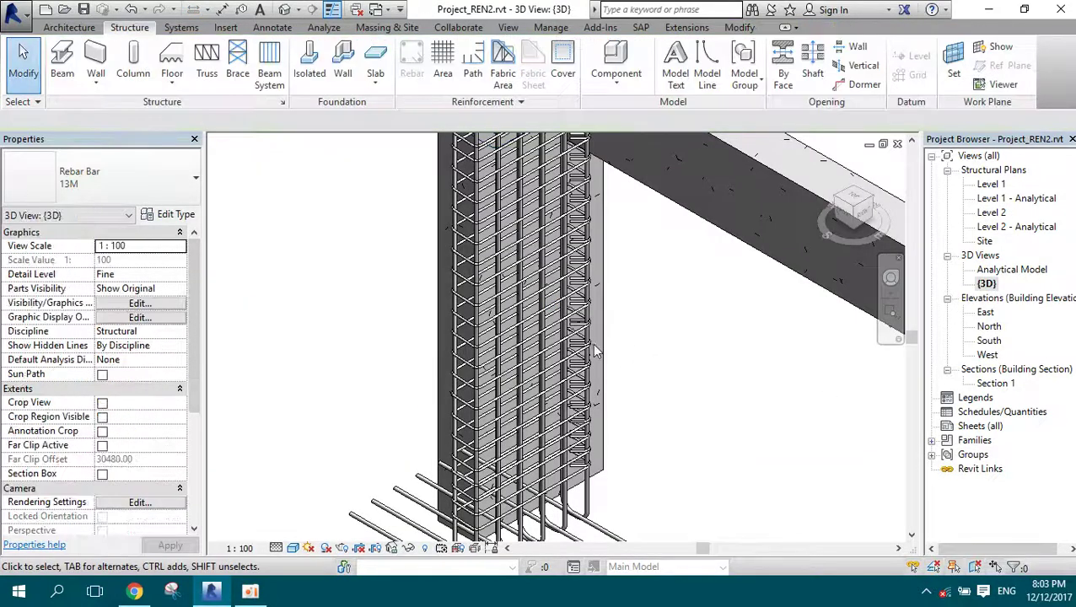
- Set the selected tie set's View Visibility State to view as solid in {3D}
scroll(596, 351, down, 2)
scroll(523, 355, down, 2)
scroll(550, 205, up, 1)
scroll(550, 205, up, 2)
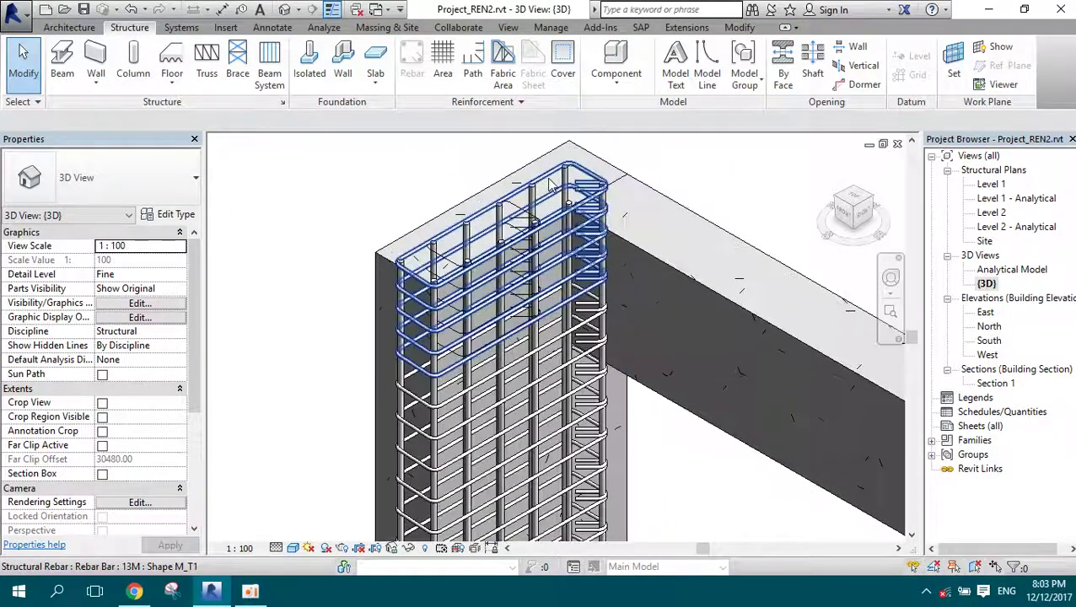
scroll(510, 218, up, 2)
click(509, 221)
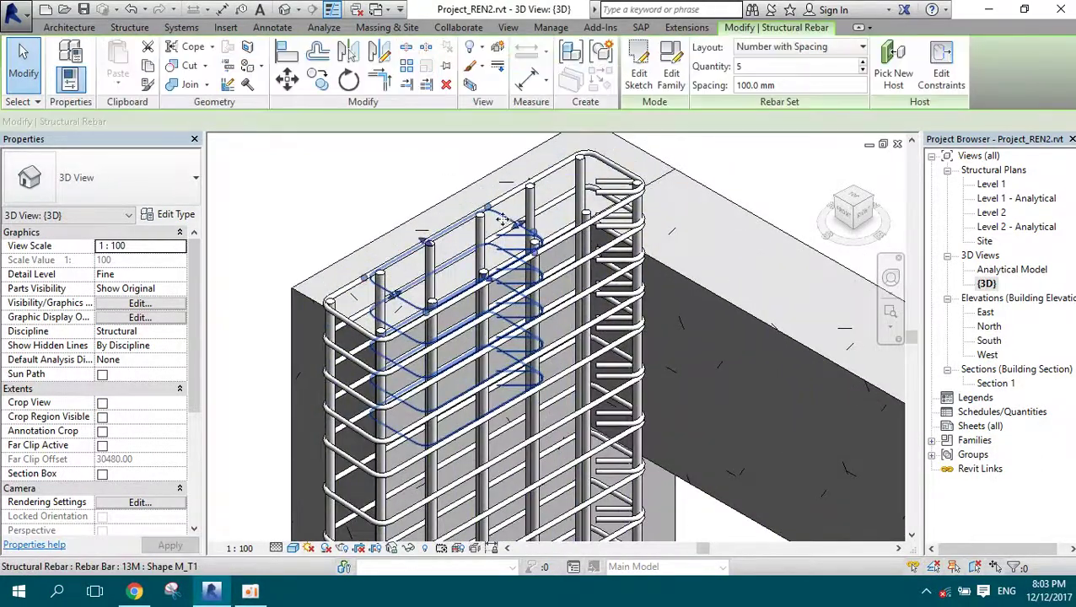
click(158, 462)
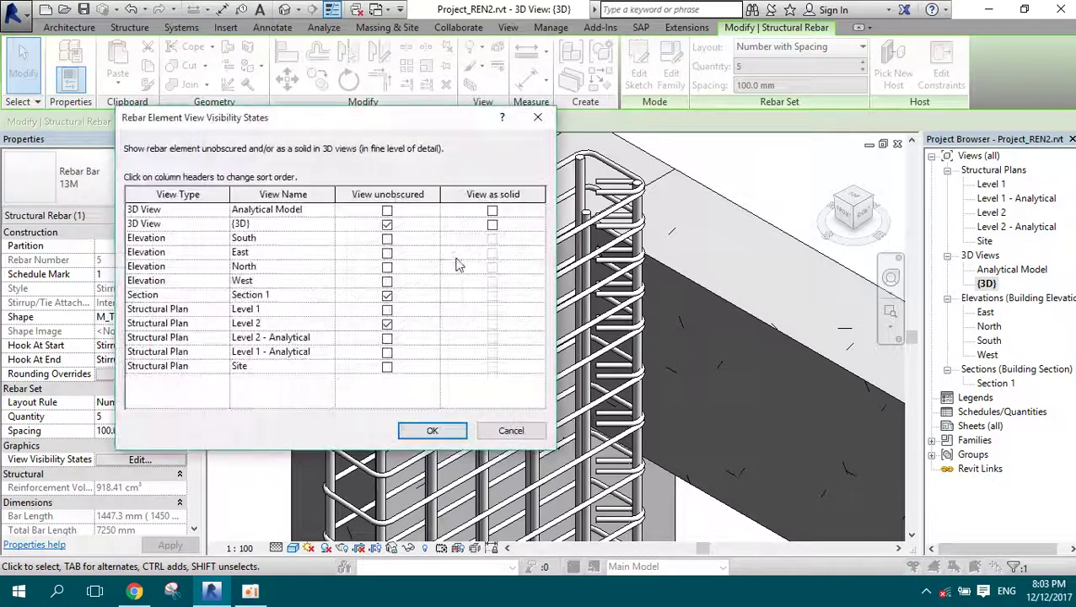
click(493, 226)
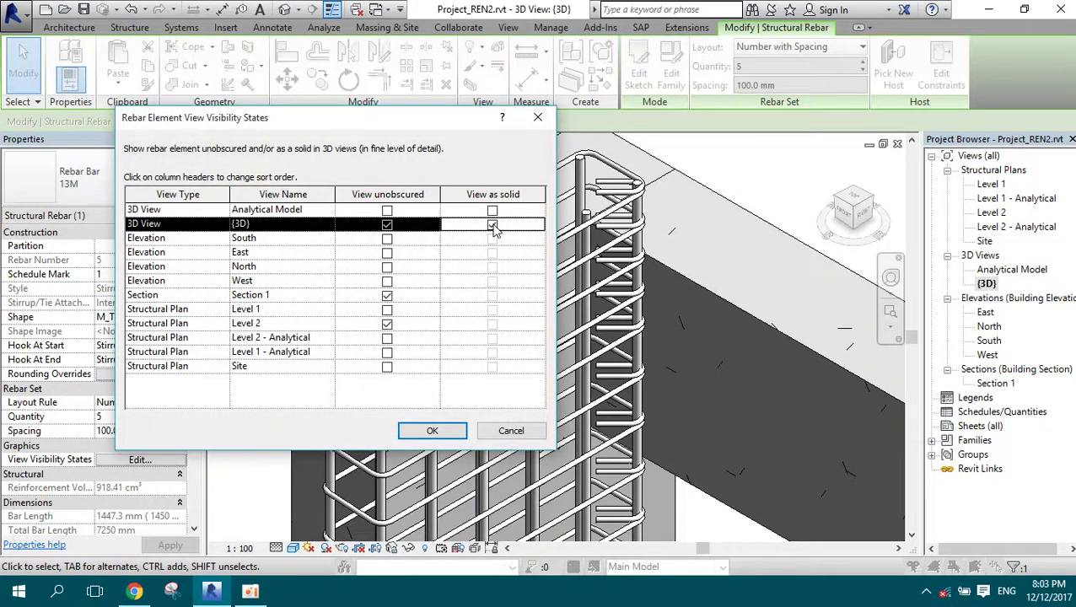
click(432, 431)
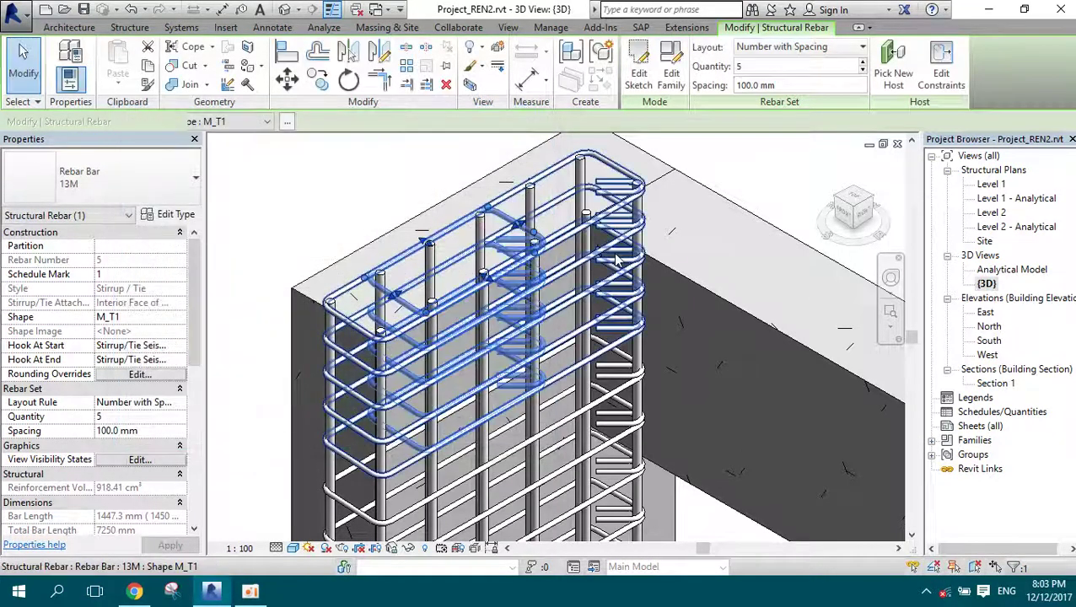
key(Escape)
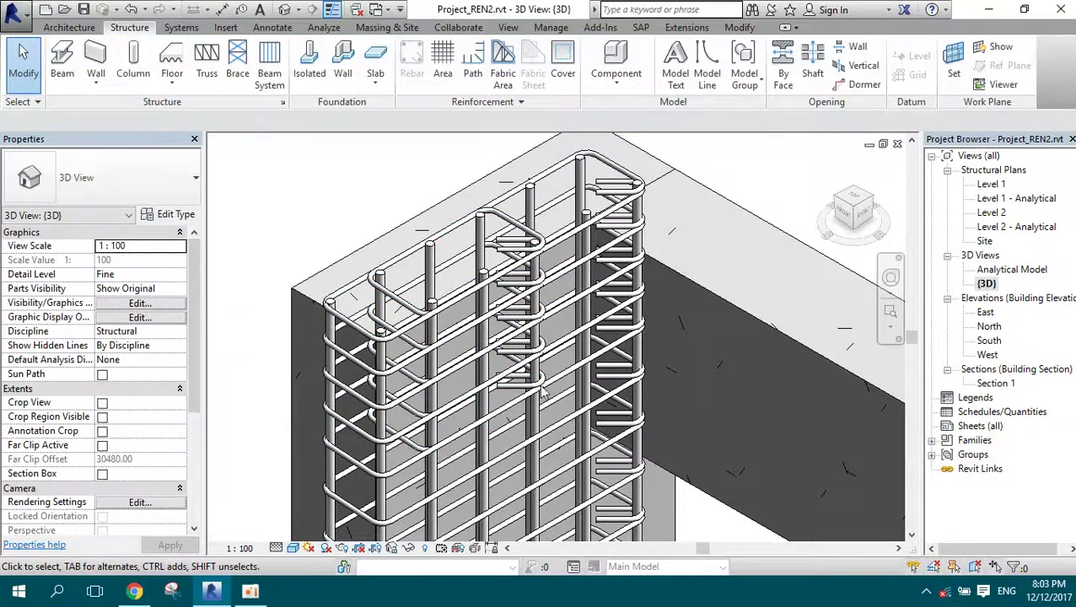
- Zoom around the {3D} view to inspect the bent-foot vertical bars and ties beside the beam
scroll(548, 380, down, 2)
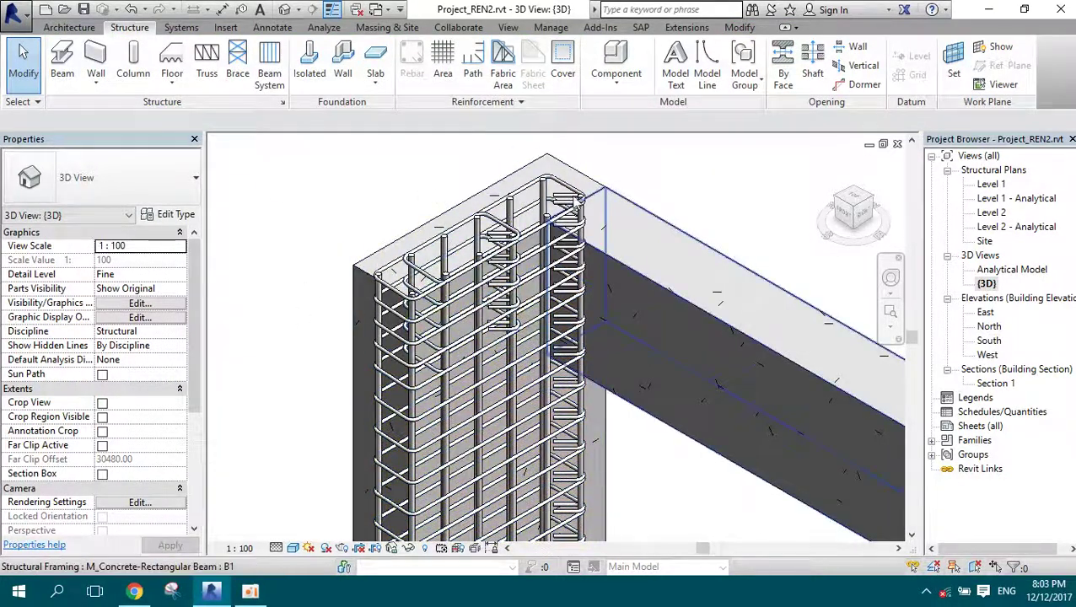
scroll(493, 281, down, 2)
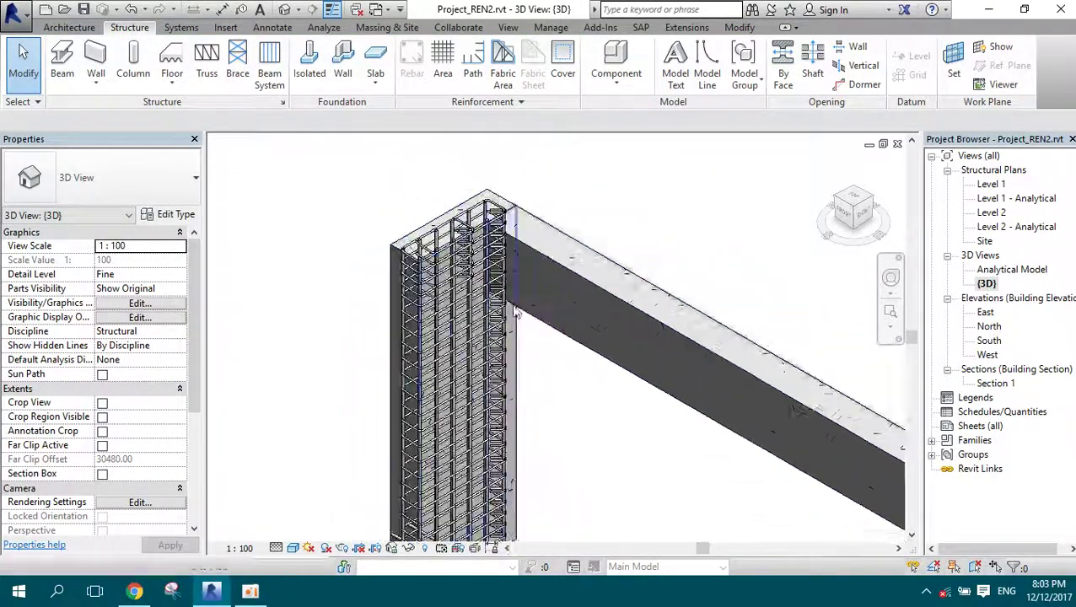
scroll(464, 338, down, 2)
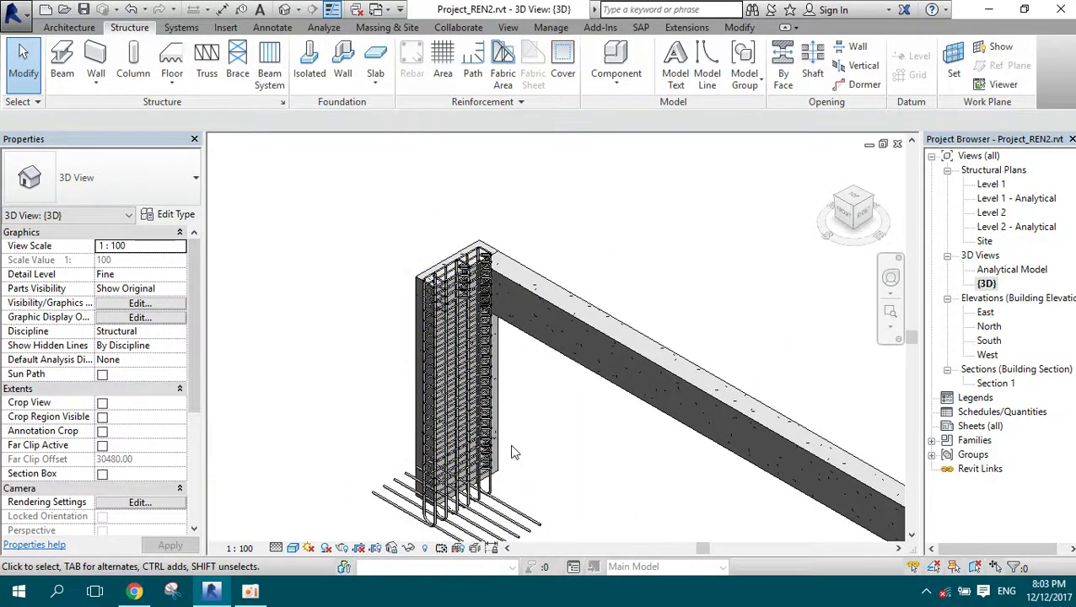
scroll(498, 263, up, 2)
scroll(501, 262, up, 2)
scroll(502, 260, down, 3)
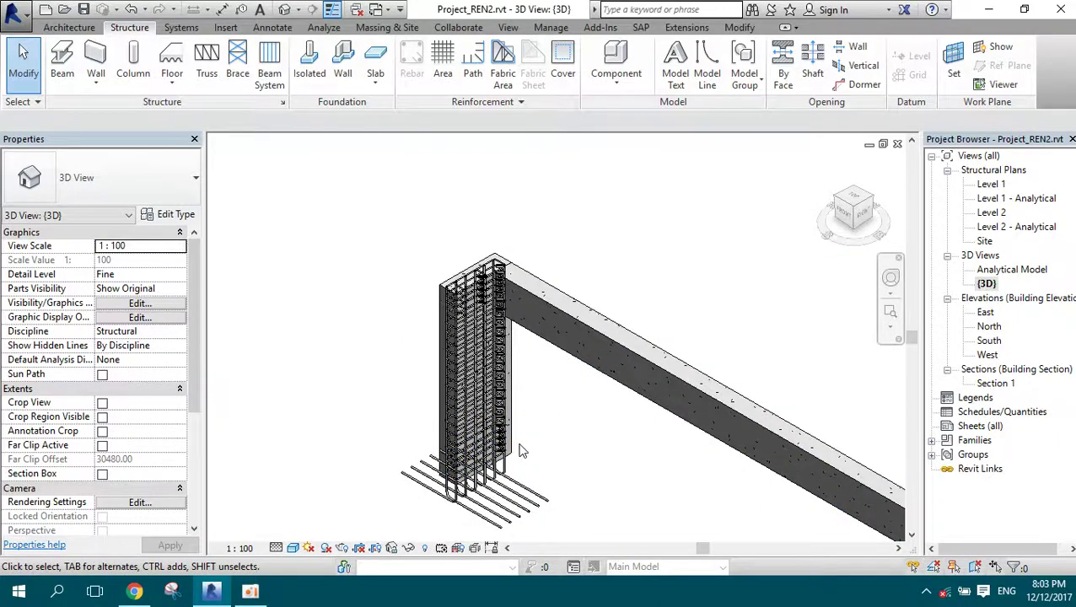
scroll(521, 448, down, 5)
scroll(346, 253, up, 2)
scroll(312, 202, up, 3)
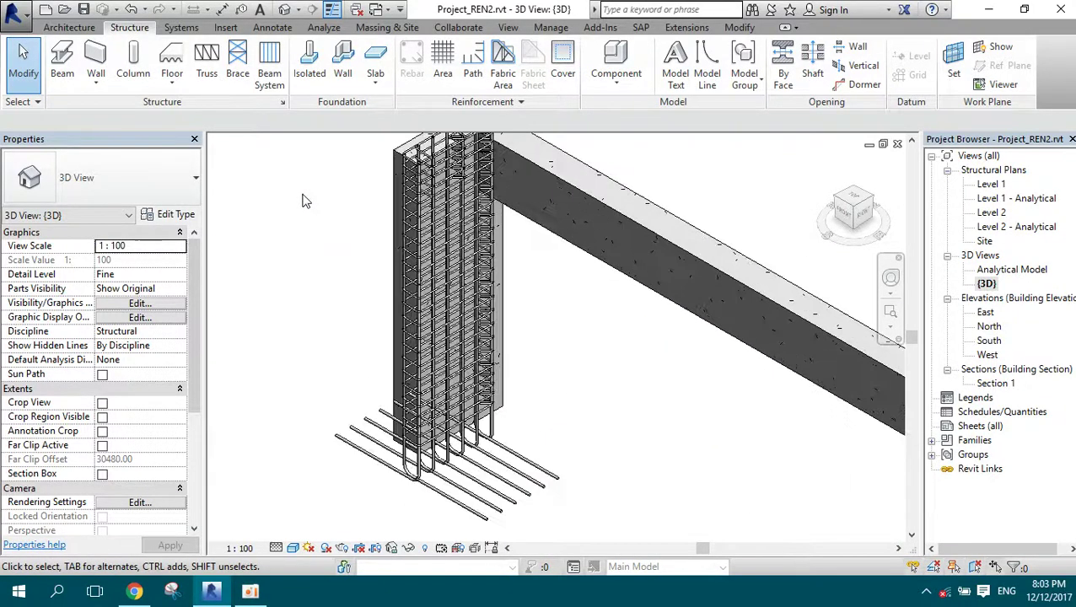
- On the Level 2 structural plan, select the near column and filter the selection to rebar only
double_click(994, 214)
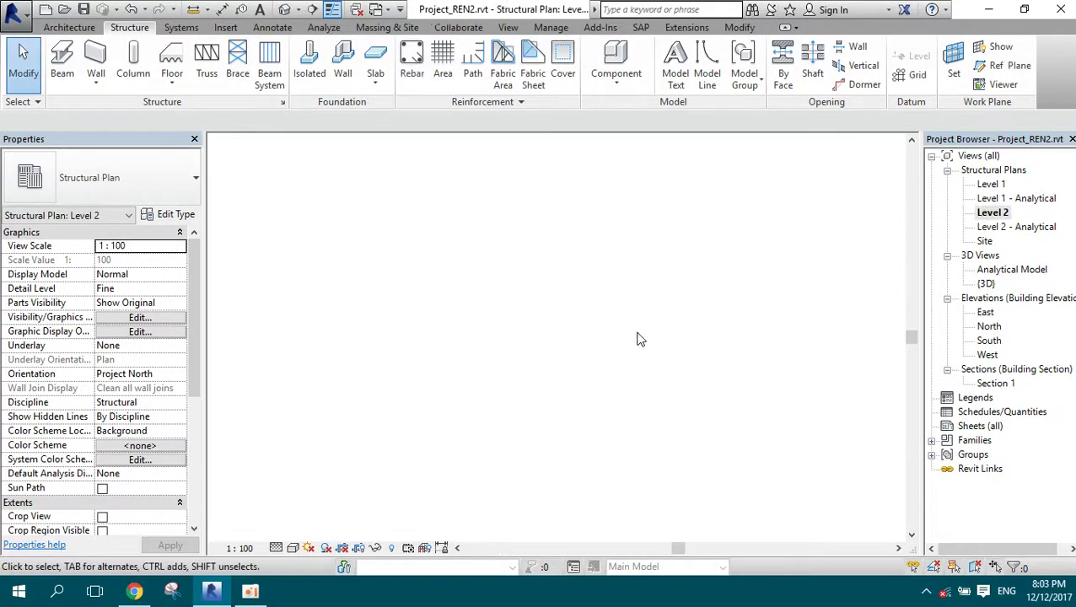
scroll(561, 382, down, 2)
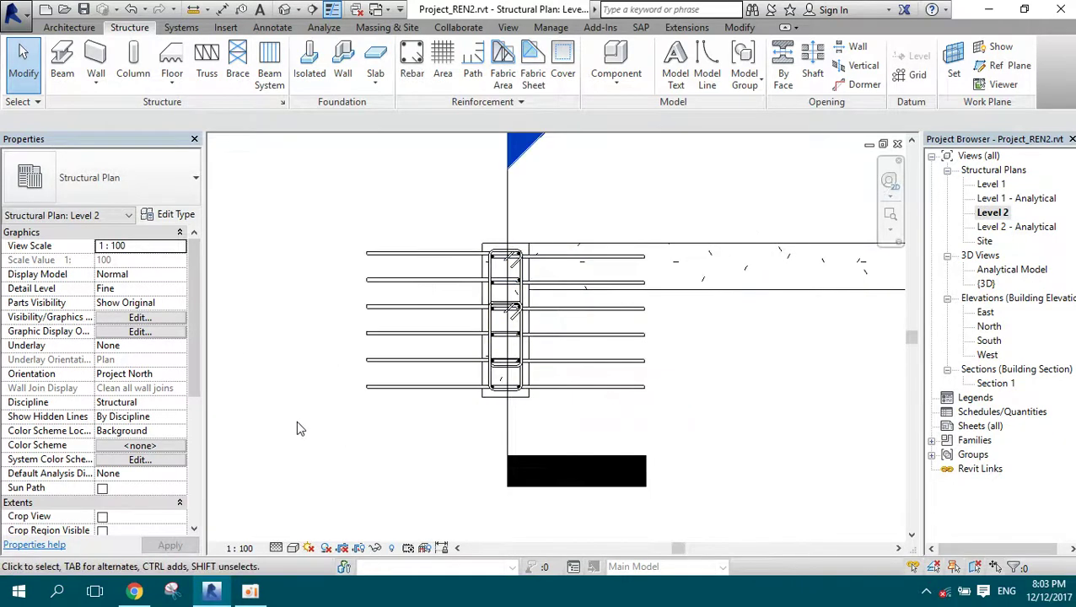
drag(297, 423, 713, 188)
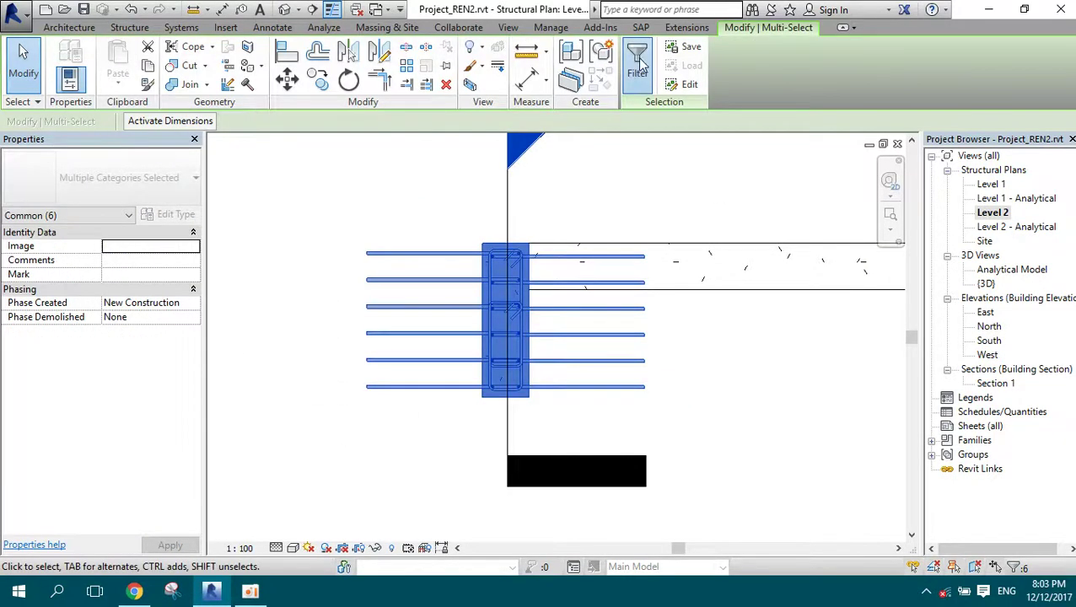
click(638, 63)
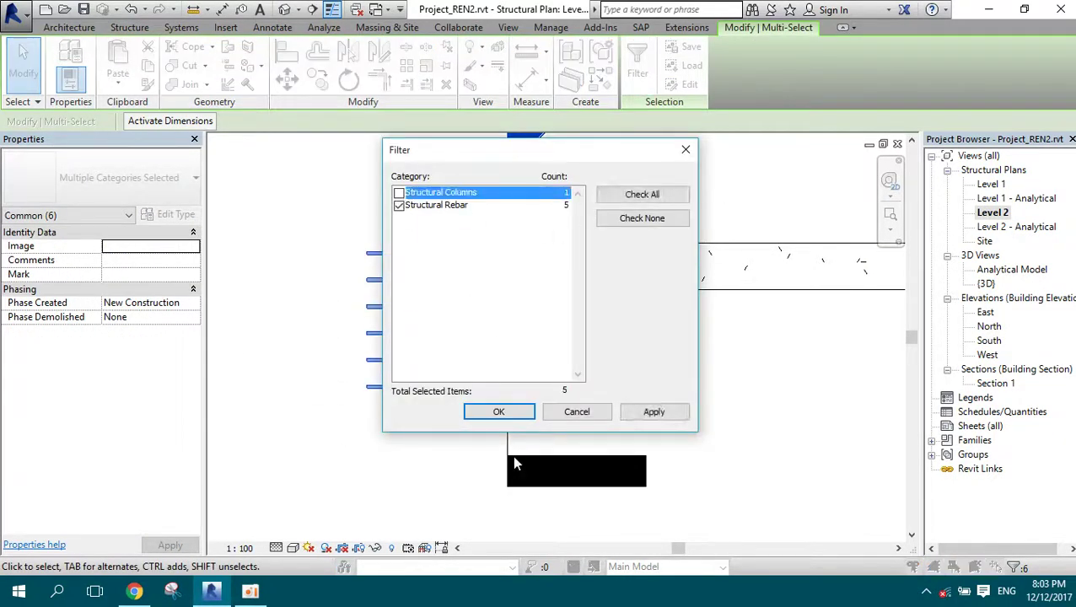
click(498, 414)
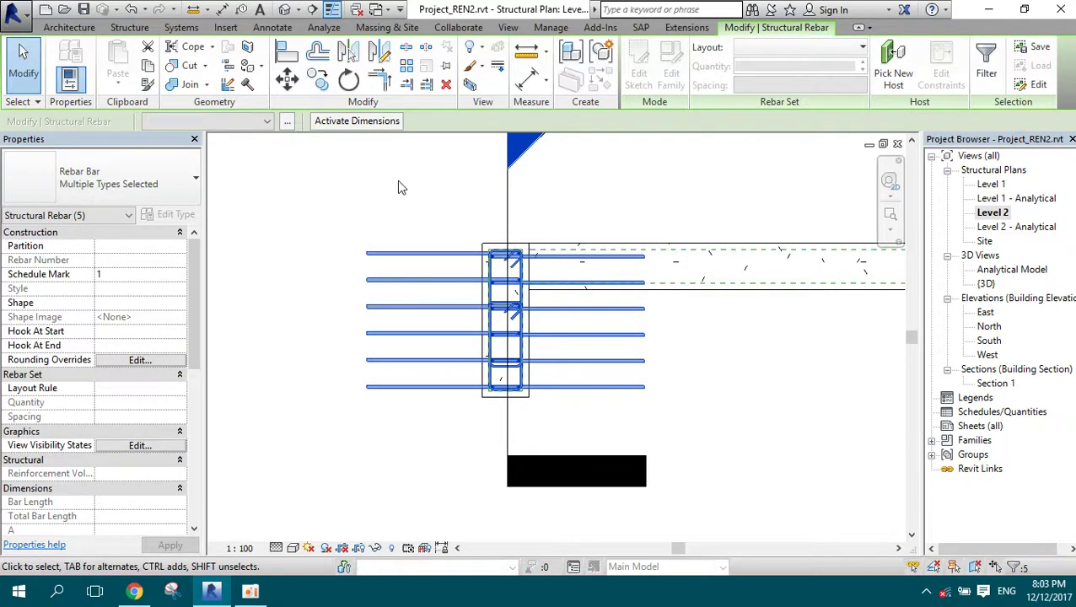
- Copy the five rebar elements from the column corner to the far column at the beam's end
click(319, 82)
click(481, 241)
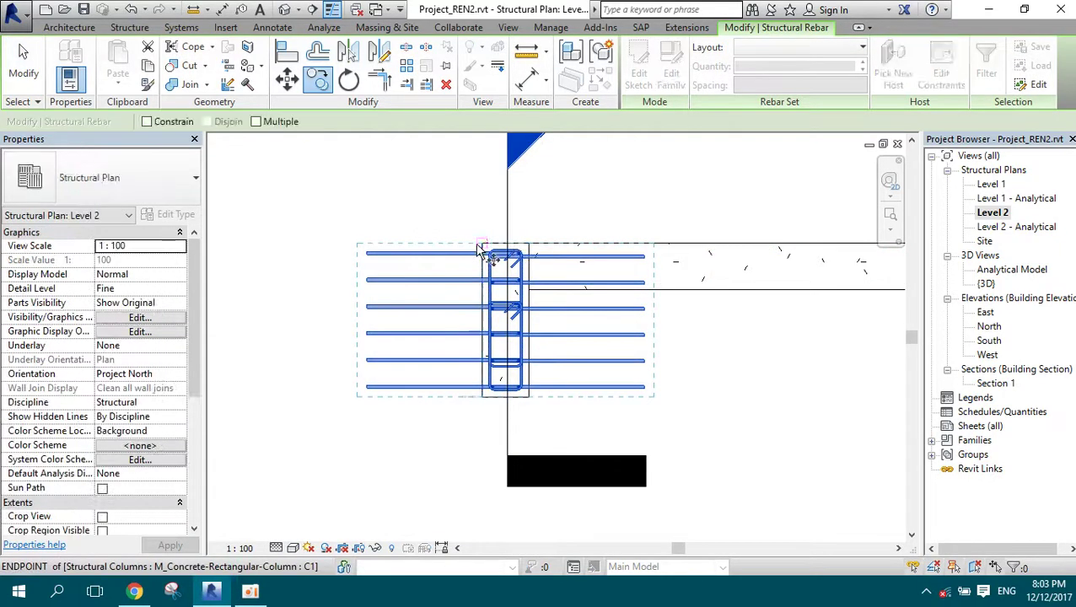
scroll(243, 257, down, 1)
scroll(329, 210, down, 2)
scroll(658, 240, down, 1)
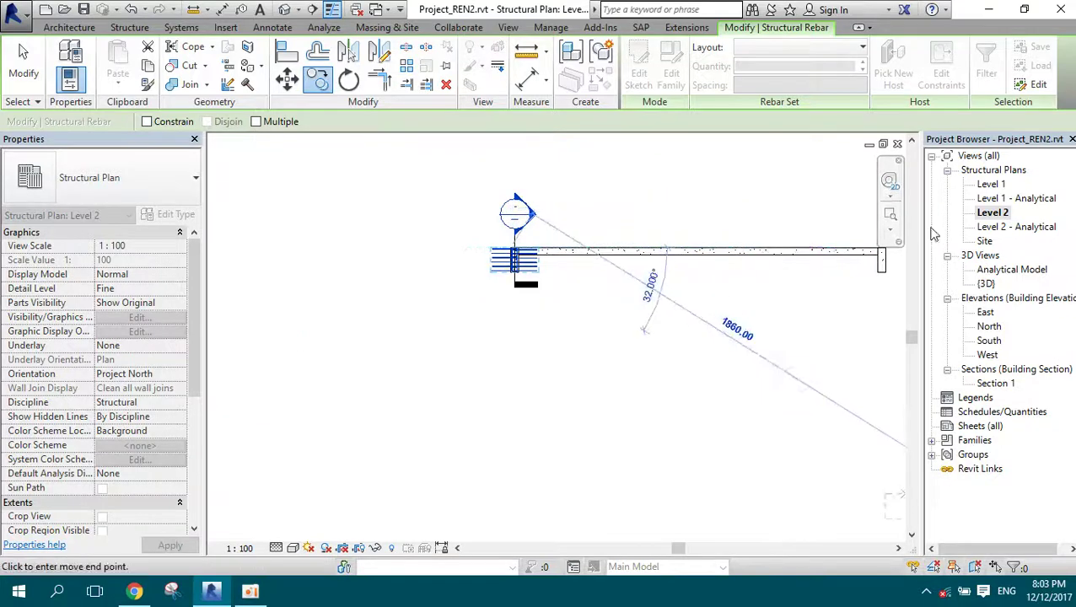
scroll(867, 239, up, 3)
scroll(889, 271, up, 2)
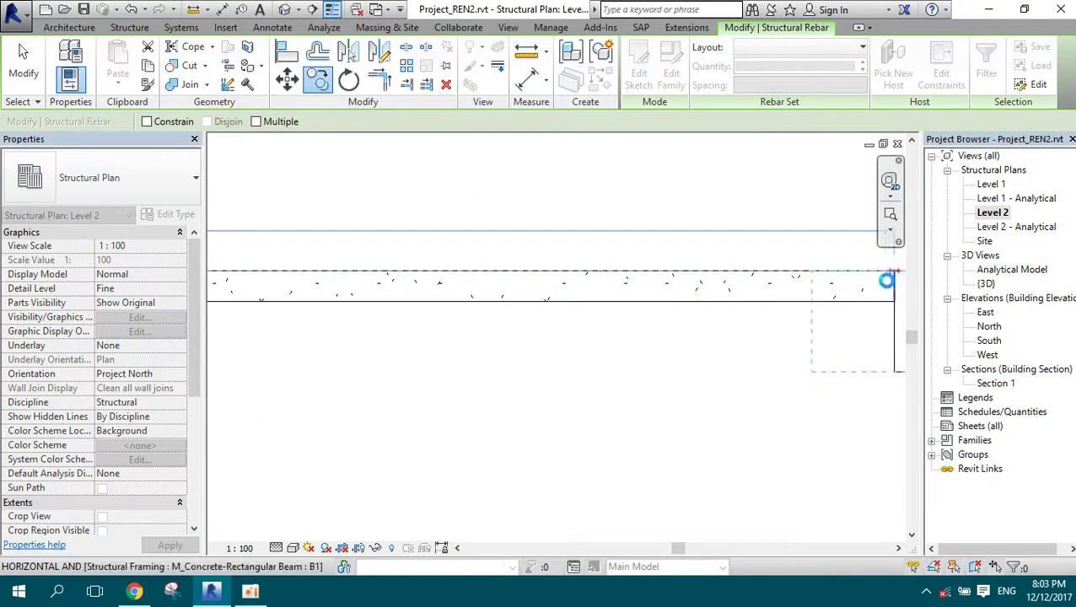
click(887, 280)
scroll(269, 224, down, 1)
scroll(270, 223, down, 2)
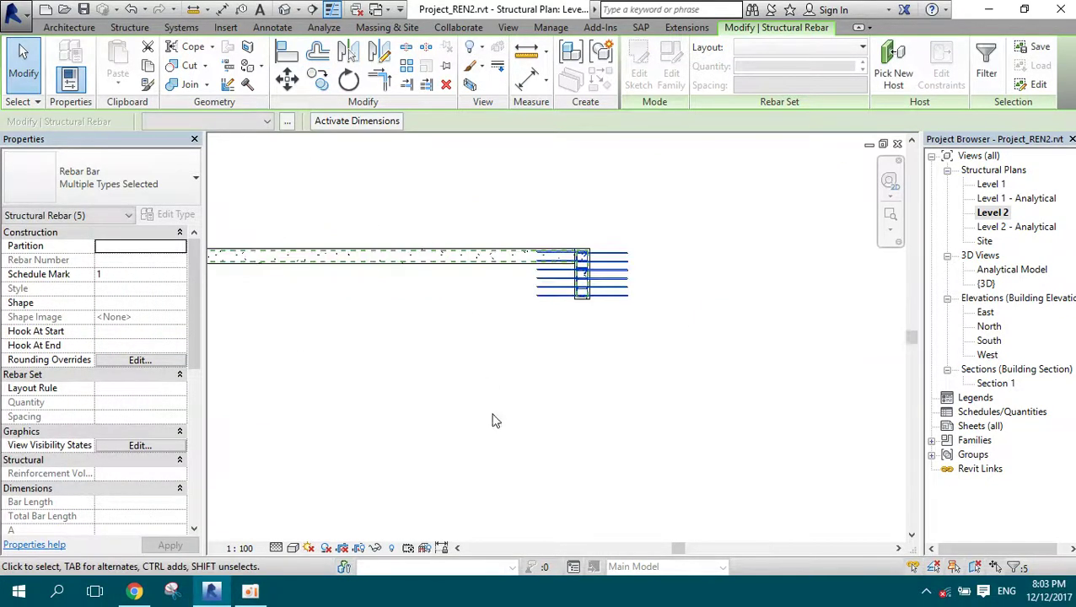
- Make the copied rebar unobscured and solid in the {3D} view, then open {3D}
click(140, 445)
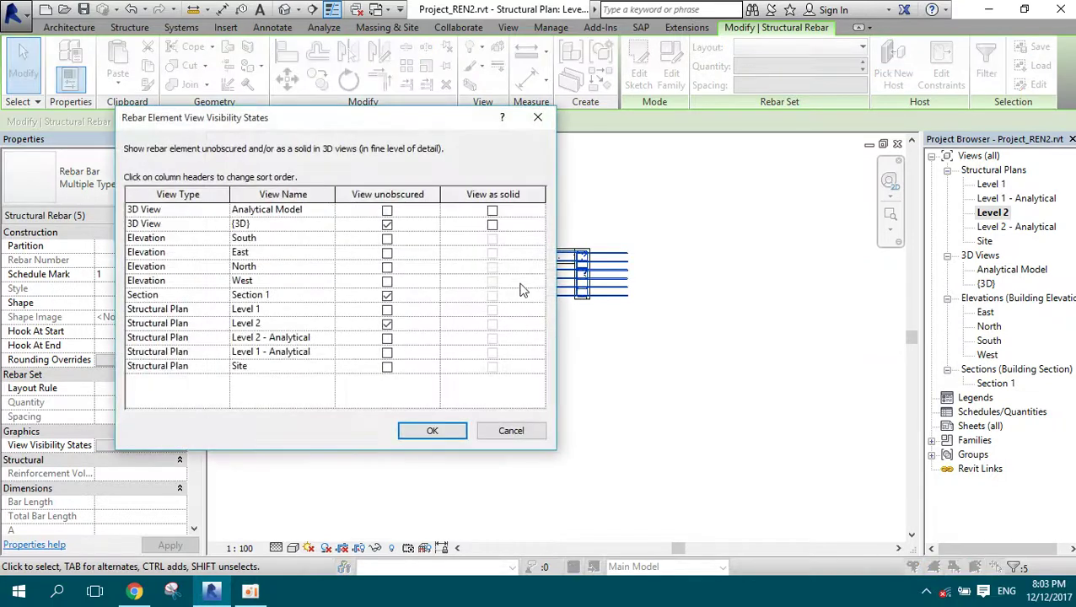
click(493, 226)
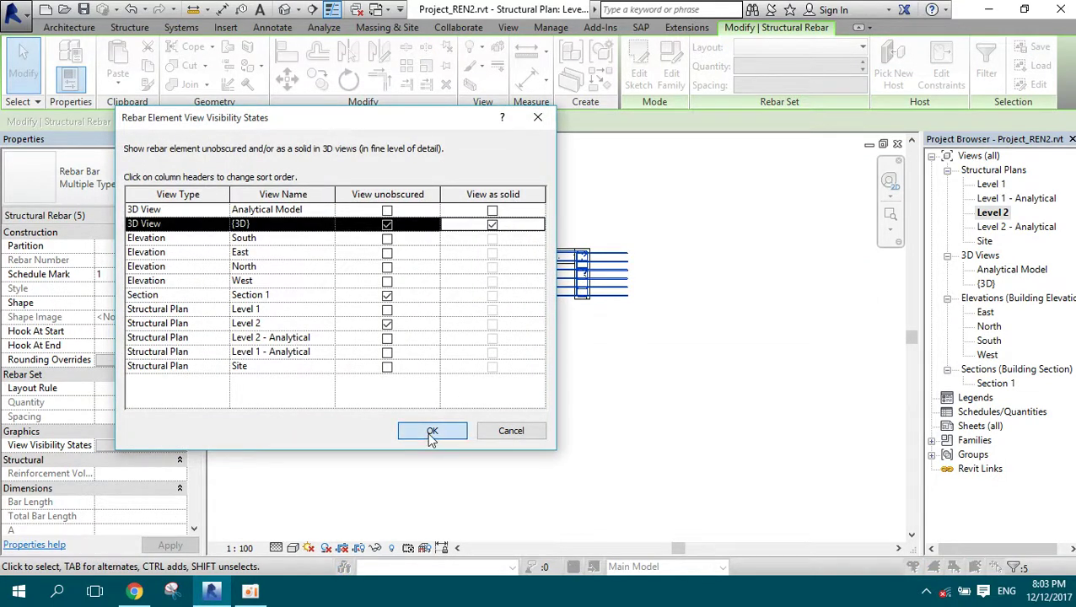
click(432, 432)
double_click(986, 283)
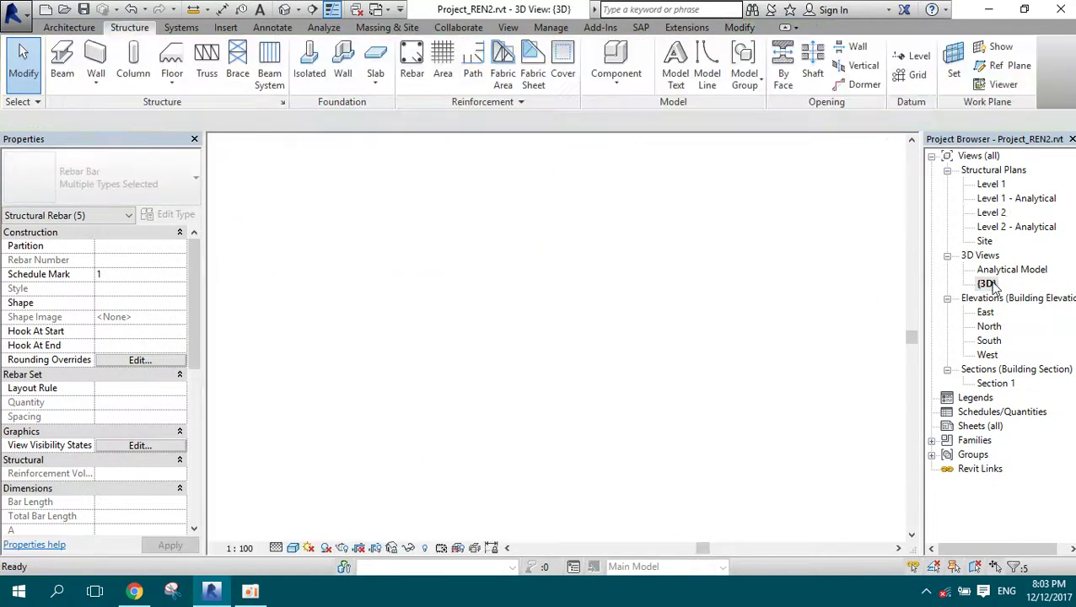
- Zoom over both columns' solid bars, ties and bent feet, deselect, and show the FRONT view
scroll(423, 256, down, 3)
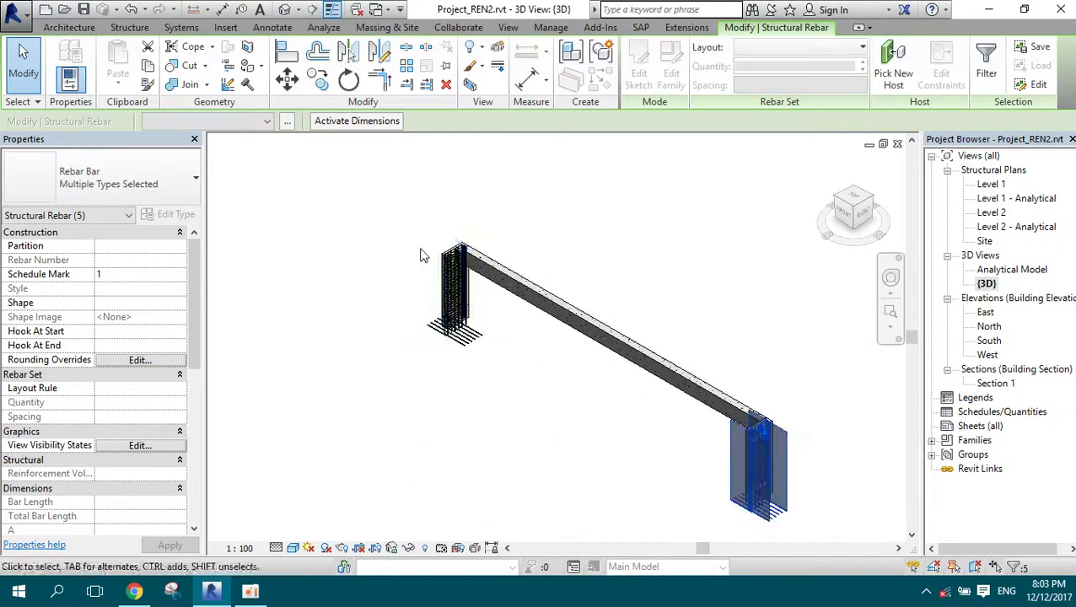
scroll(812, 476, up, 2)
key(Escape)
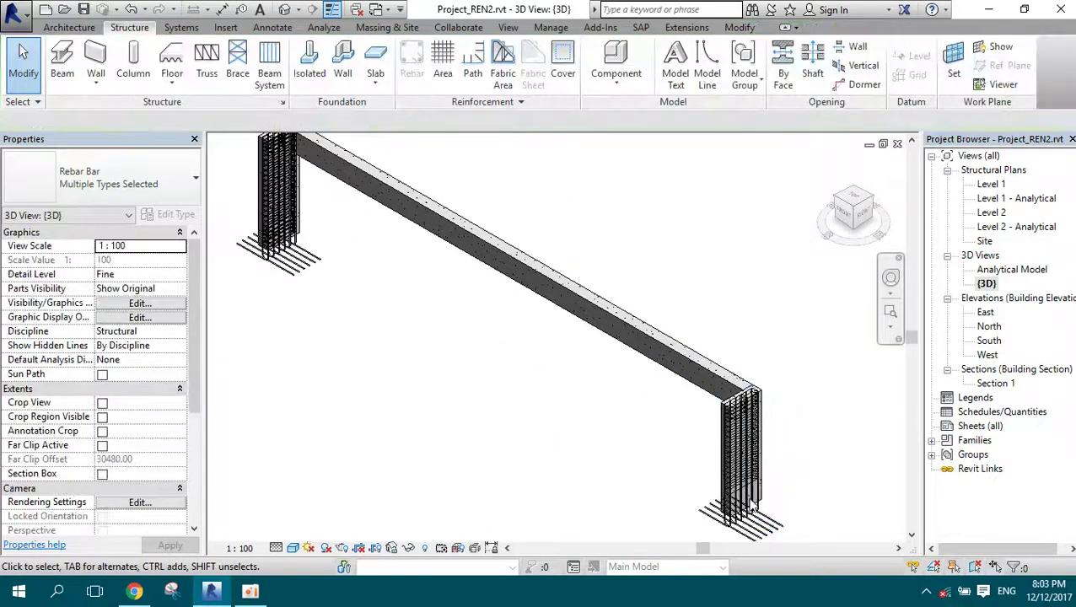
scroll(791, 431, up, 2)
scroll(791, 431, up, 2)
scroll(804, 304, down, 2)
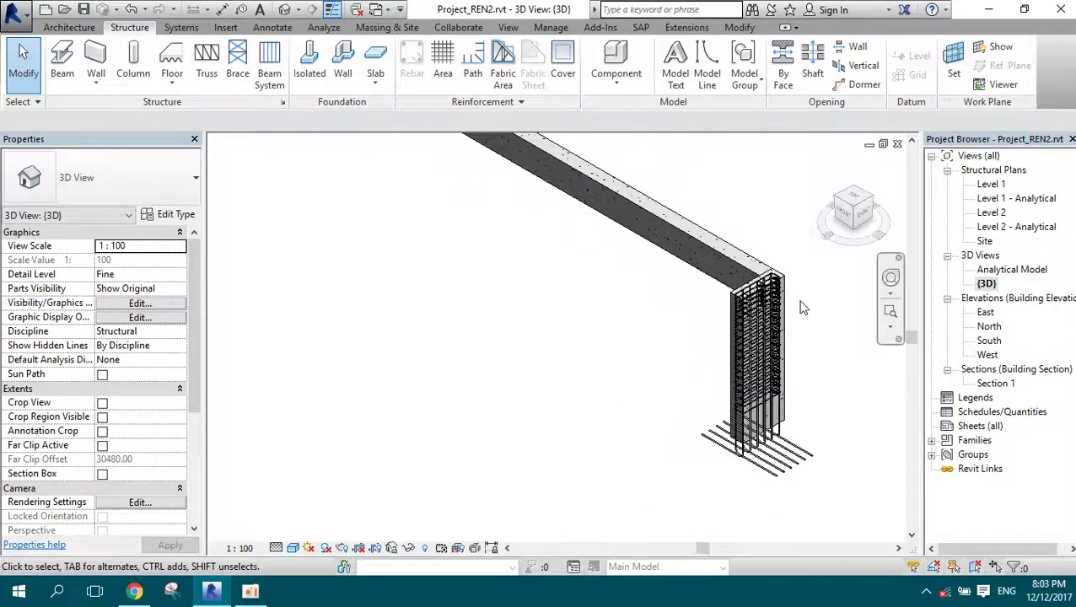
scroll(793, 414, down, 2)
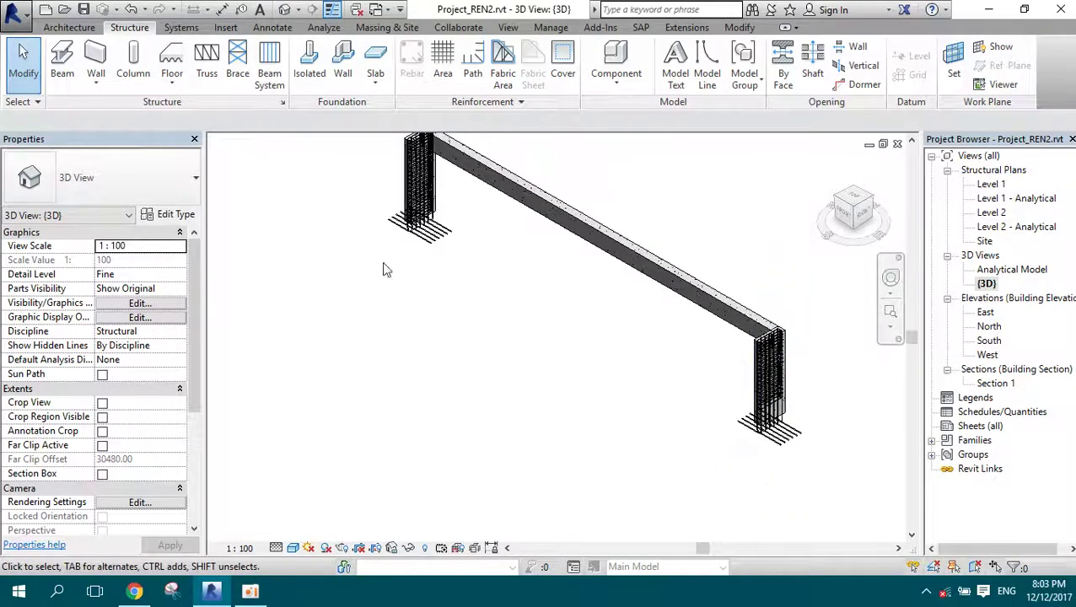
scroll(382, 269, up, 2)
scroll(608, 341, down, 2)
scroll(793, 405, up, 2)
scroll(812, 413, up, 2)
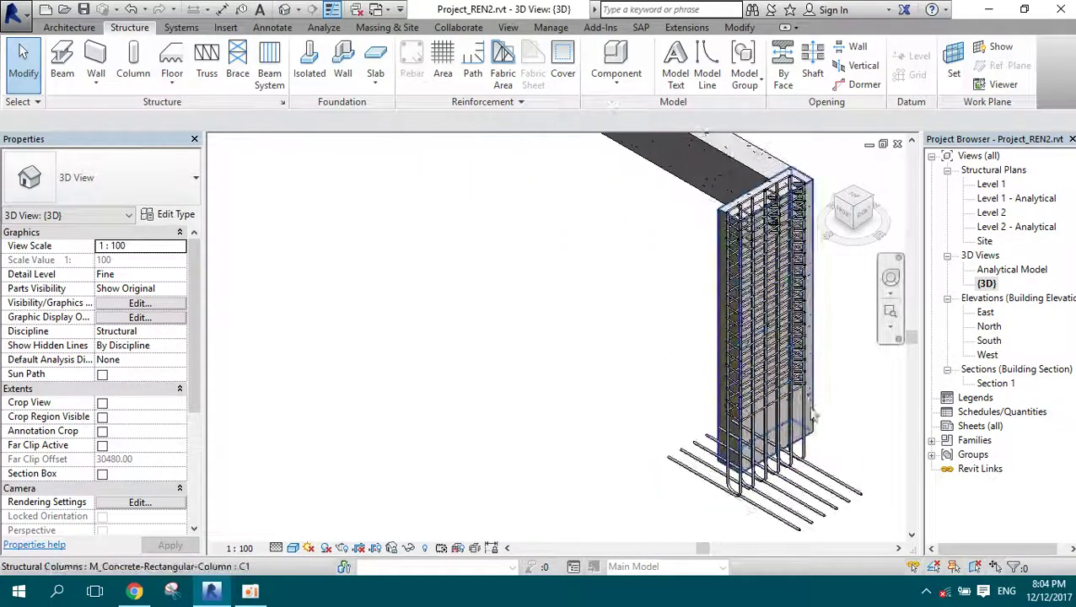
scroll(812, 414, up, 2)
scroll(782, 433, up, 1)
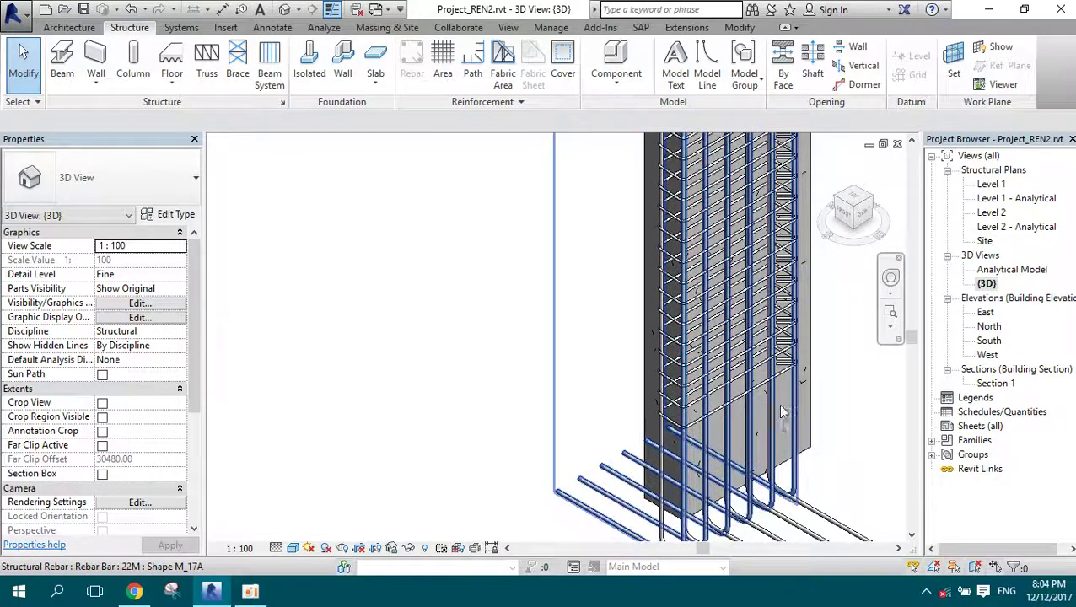
scroll(780, 426, down, 3)
scroll(780, 426, down, 2)
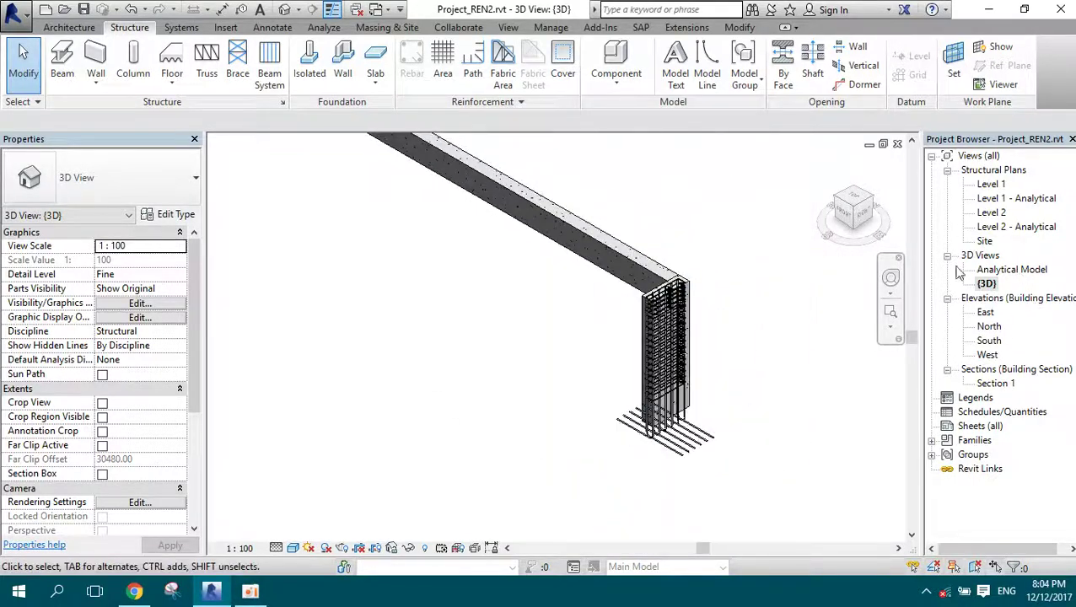
click(862, 224)
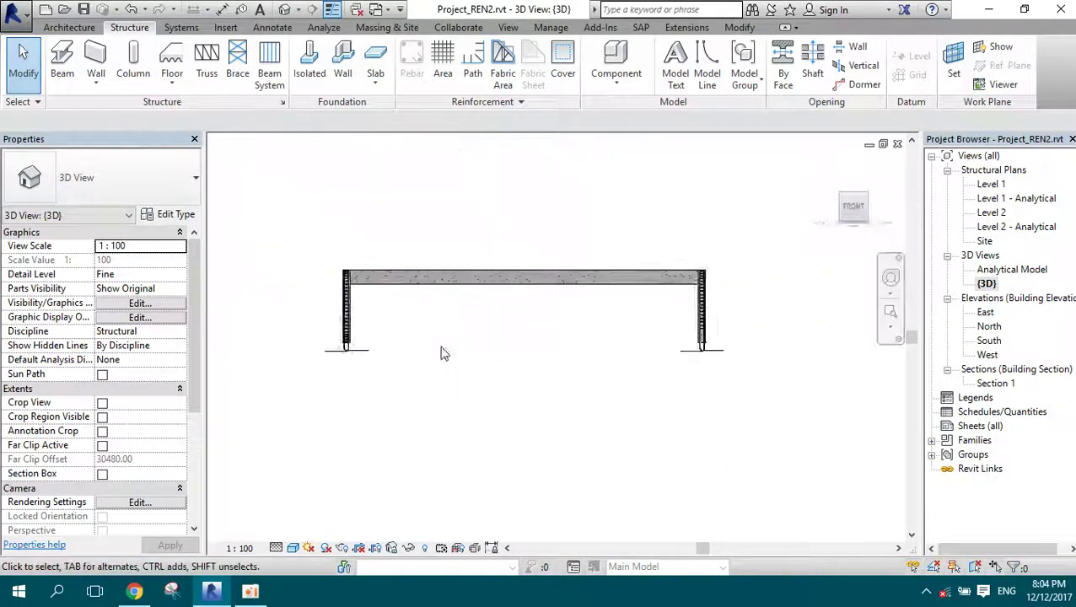
- Copy the left column's bottom set of 5 M_T1 ties to the right column base
scroll(520, 390, up, 3)
scroll(253, 364, up, 2)
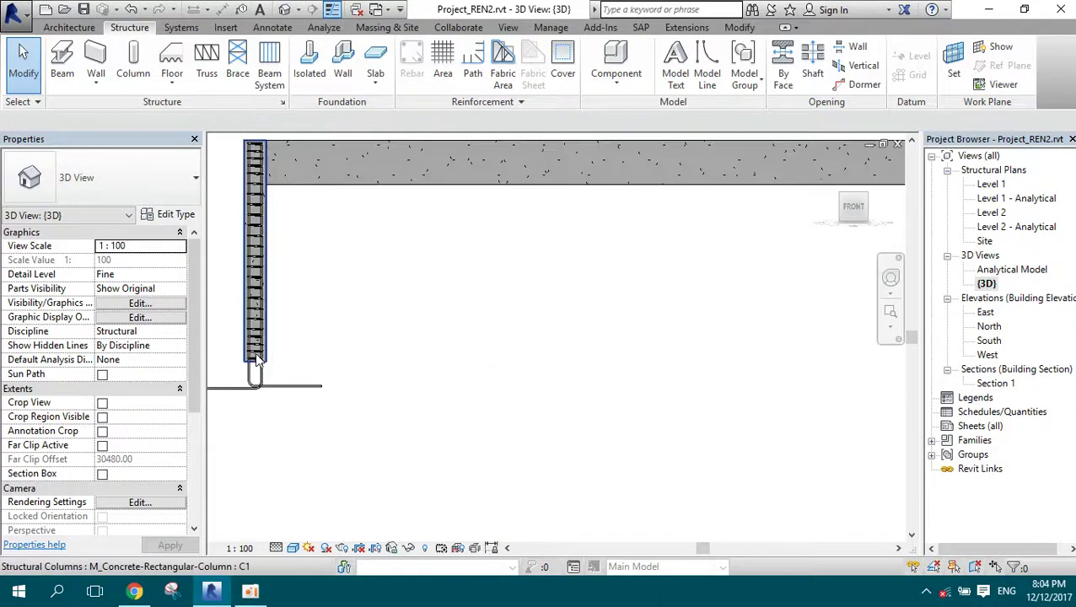
scroll(257, 364, up, 2)
click(261, 362)
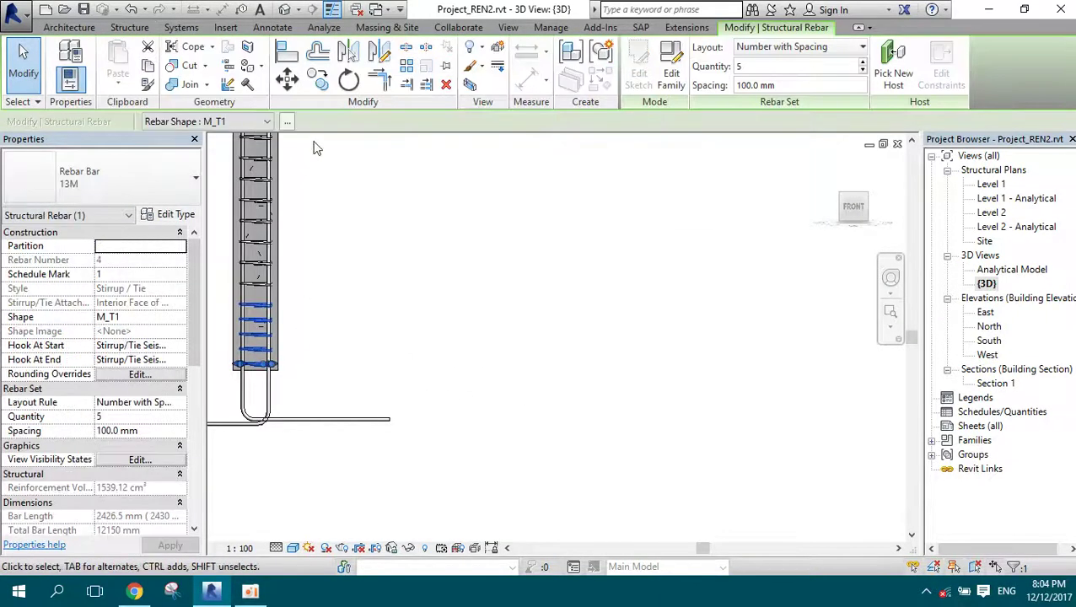
click(320, 85)
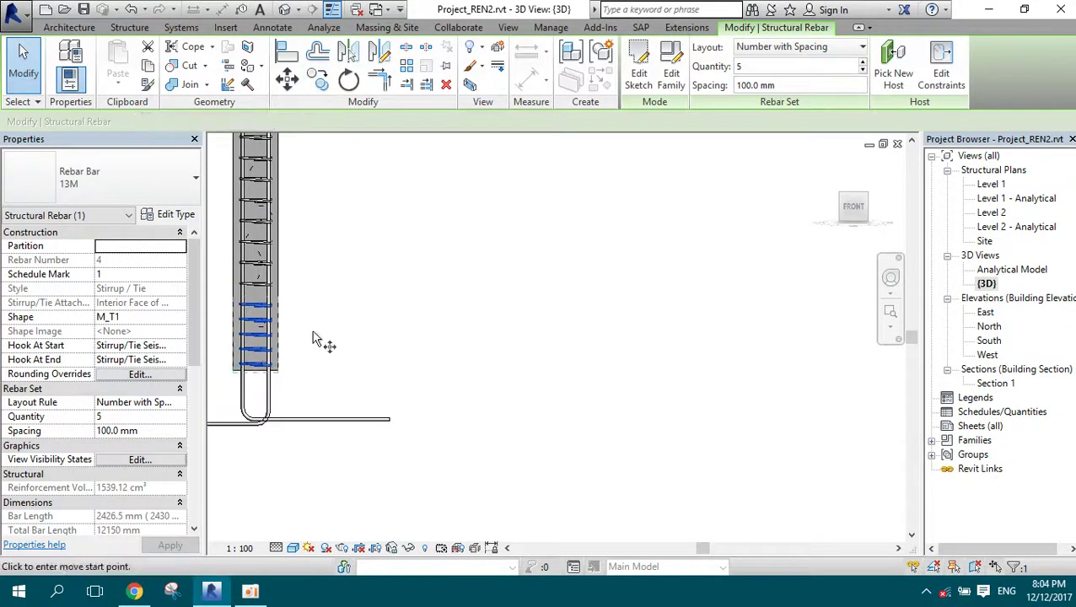
click(277, 371)
scroll(287, 376, down, 3)
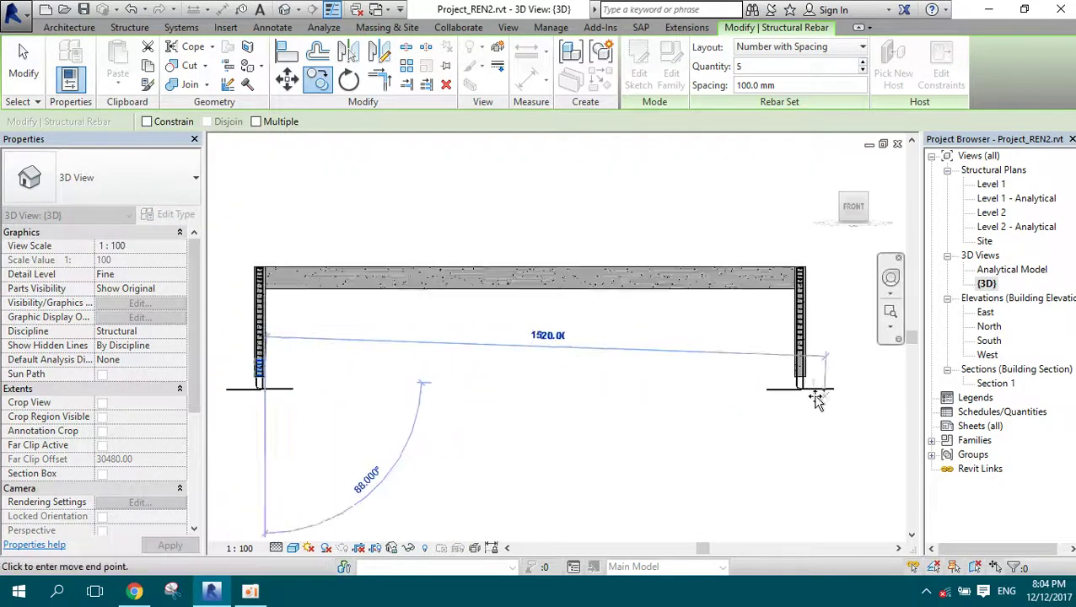
scroll(809, 379, up, 3)
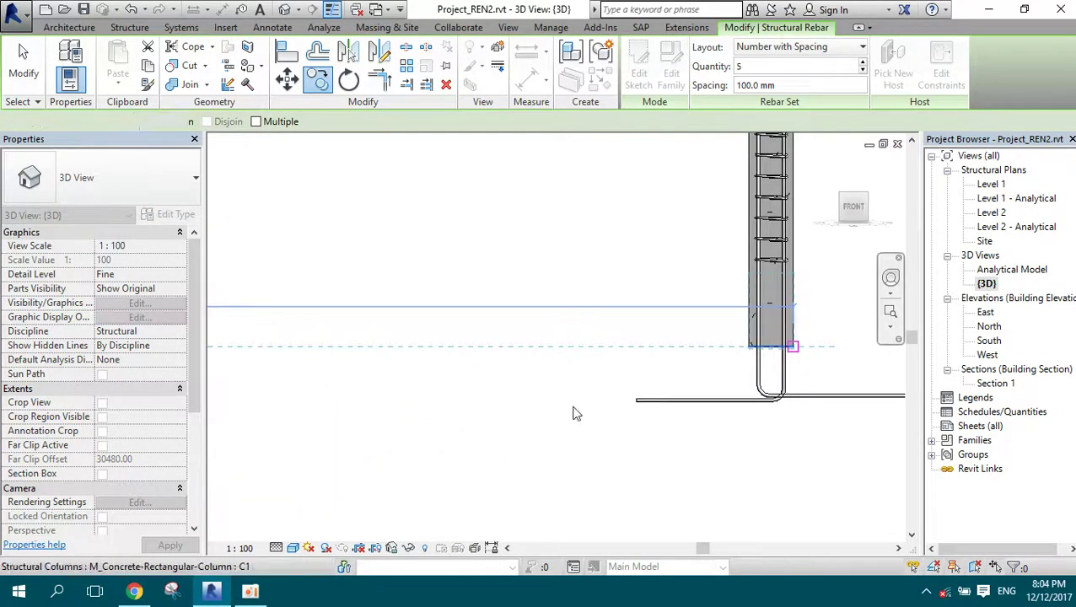
click(576, 413)
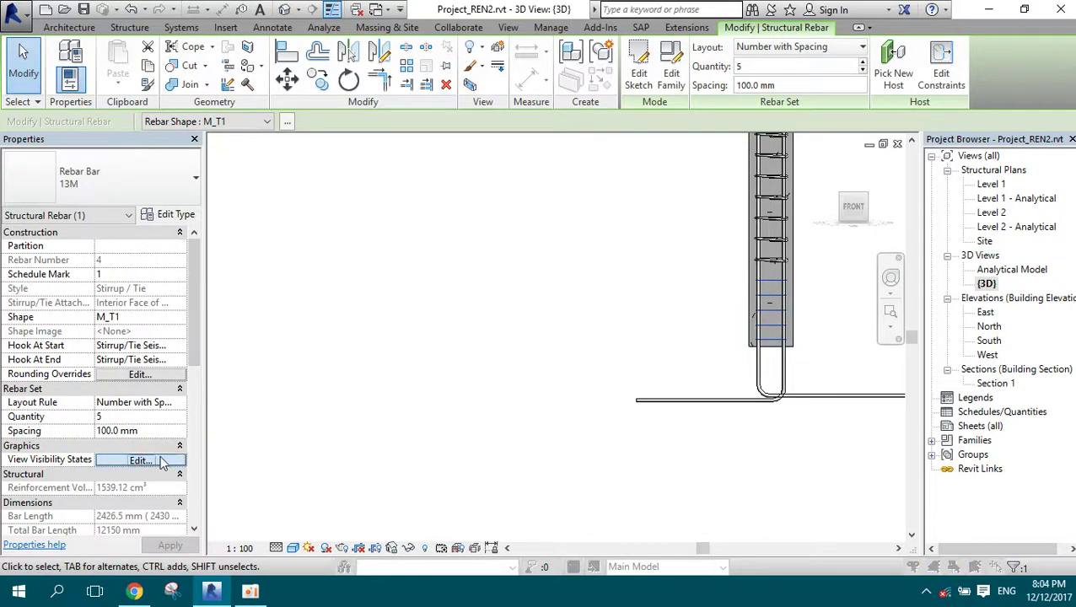
- Set the copied tie set to View as solid in the {3D} view
click(140, 460)
click(493, 225)
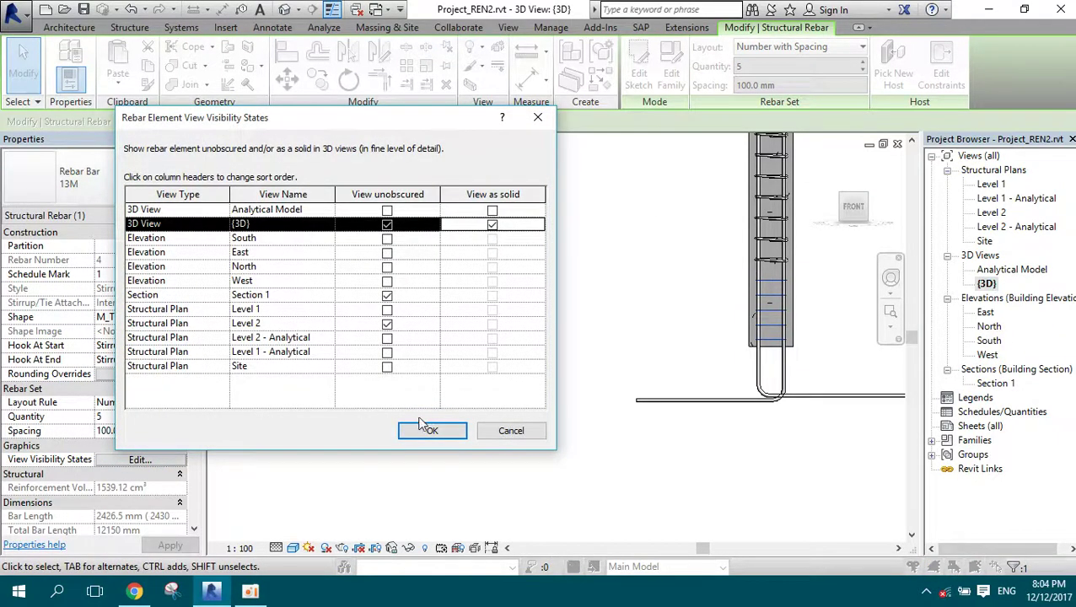
click(432, 431)
click(987, 284)
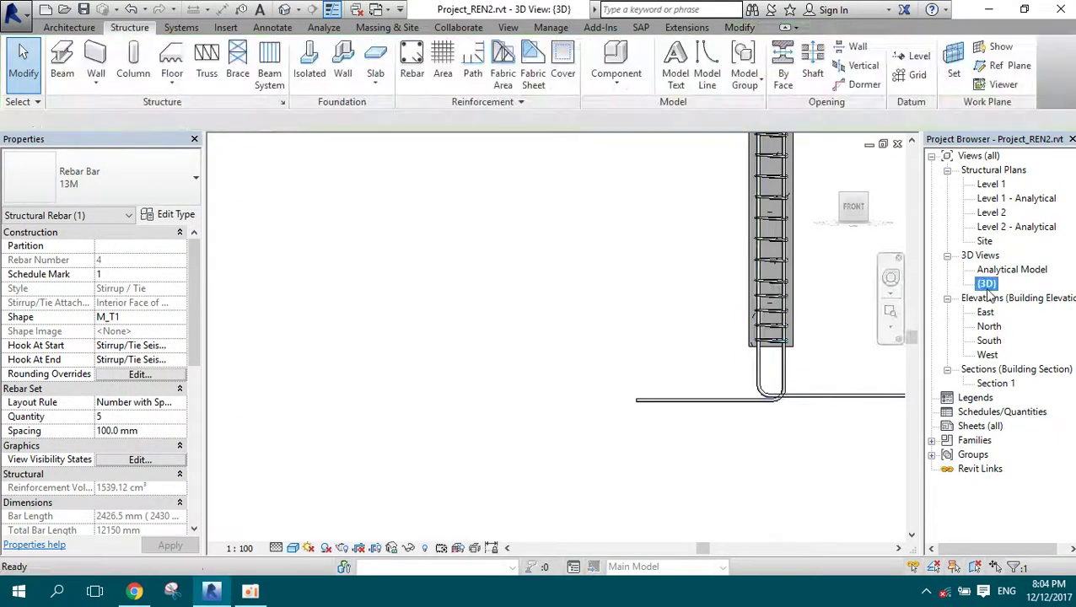
- Return to an isometric view, clear the selection, and zoom to fit the whole frame
key(ctrl+Left)
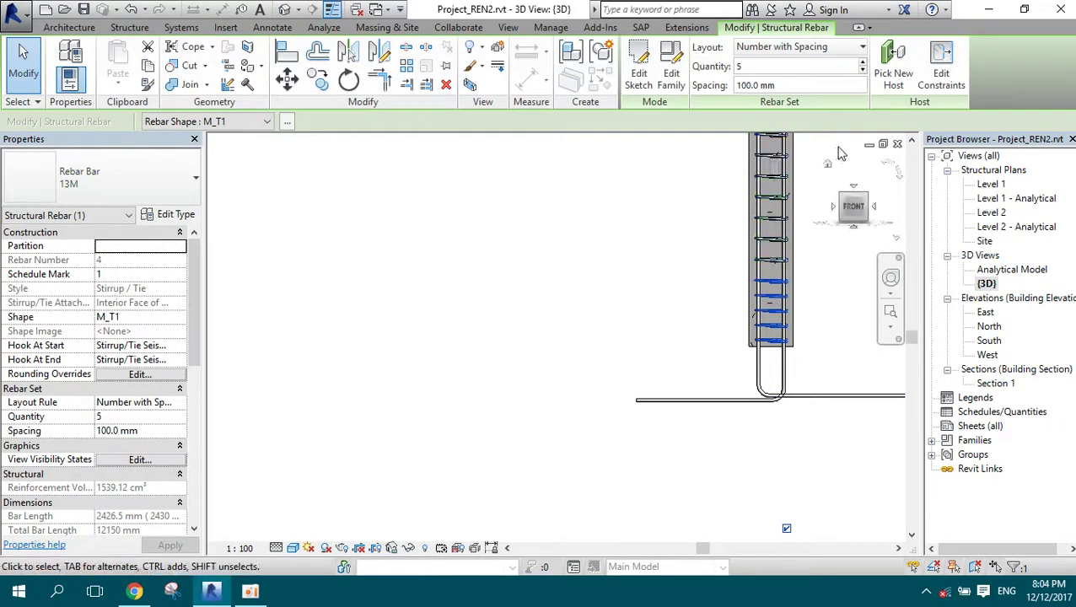
click(827, 168)
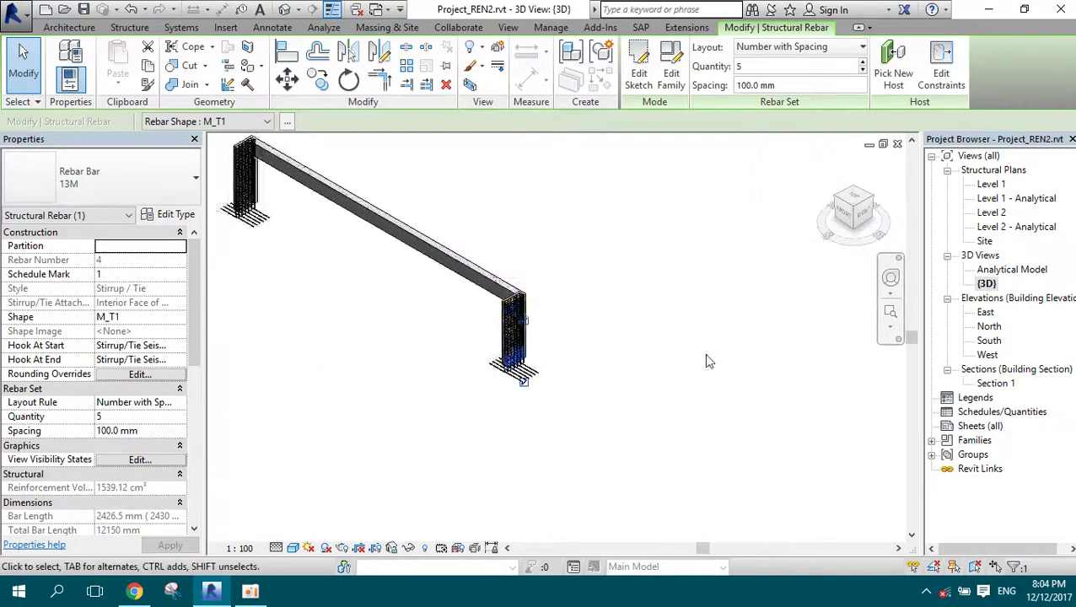
click(491, 309)
click(490, 310)
scroll(684, 336, up, 3)
scroll(753, 320, up, 2)
key(z)
key(f)
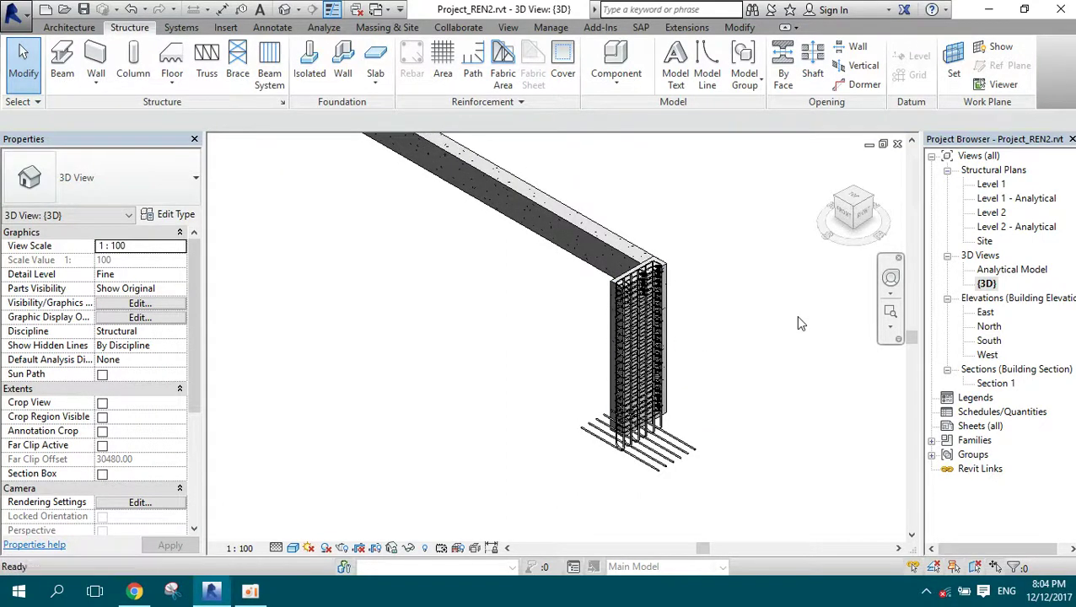